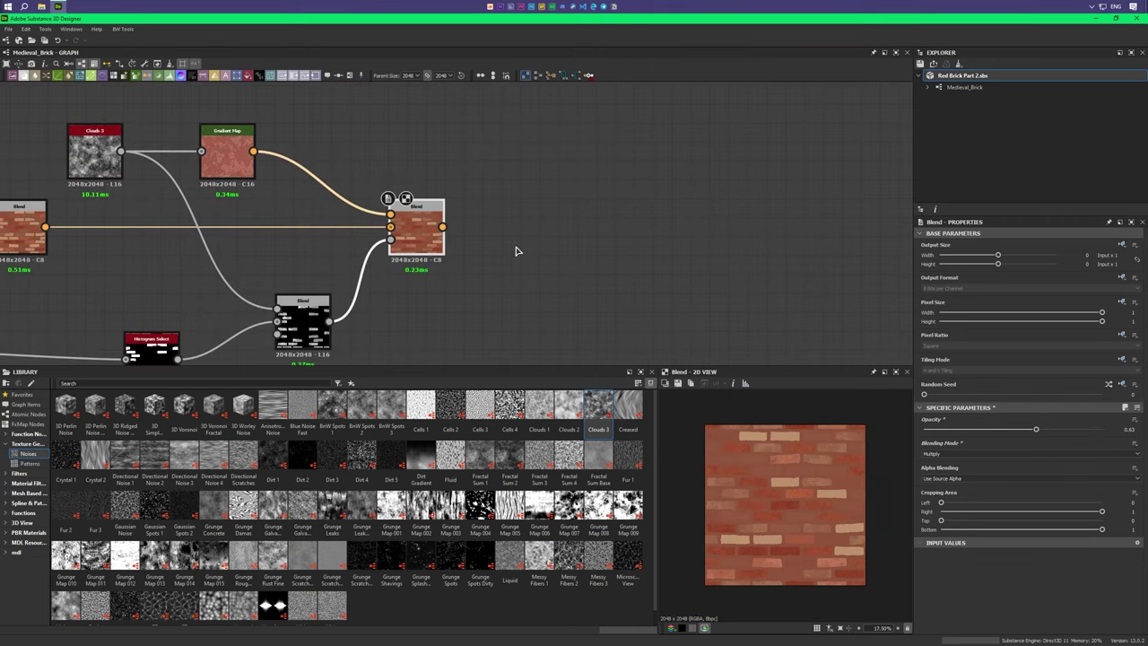
Step: Add a BnW Spots 1 noise followed by a Gradient Map to colour it
{"action": "mouse_move", "coordinate": [331, 408]}
{"action": "left_mouse_down"}
{"action": "mouse_move", "coordinate": [388, 173]}
{"action": "mouse_move", "coordinate": [527, 157]}
{"action": "left_mouse_up"}
{"action": "scroll", "coordinate": [388, 173], "scroll_direction": "up", "scroll_amount": 2}
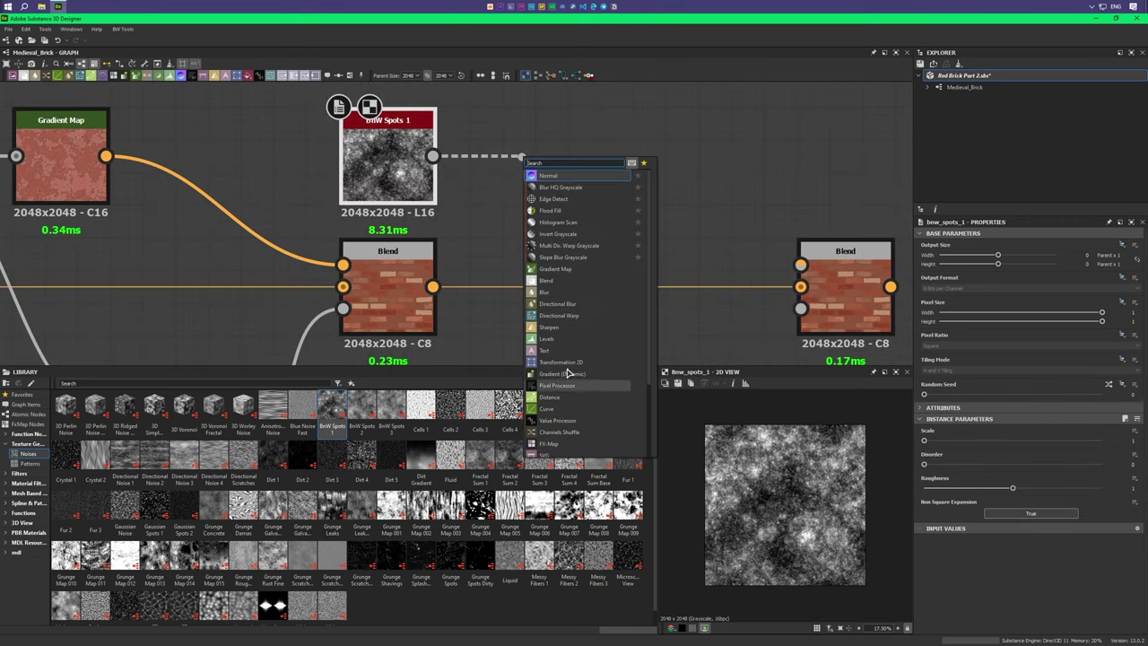
{"action": "left_click", "coordinate": [573, 289]}
{"action": "scroll", "coordinate": [600, 189], "scroll_direction": "up", "scroll_amount": 2}
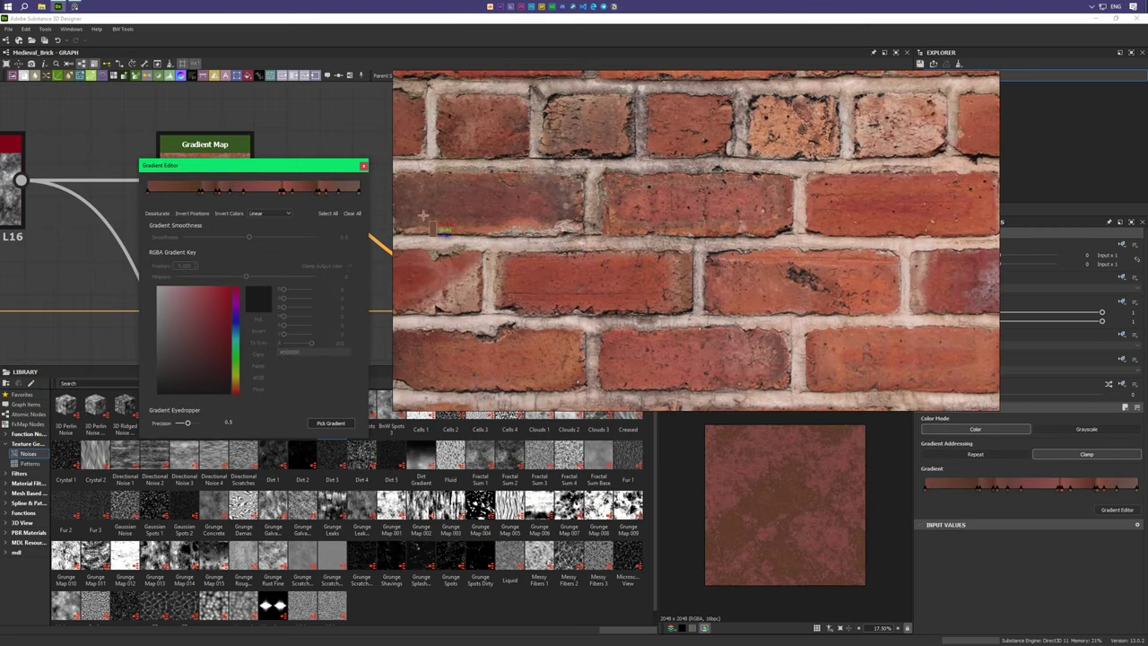
{"action": "scroll", "coordinate": [574, 225], "scroll_direction": "down", "scroll_amount": 3}
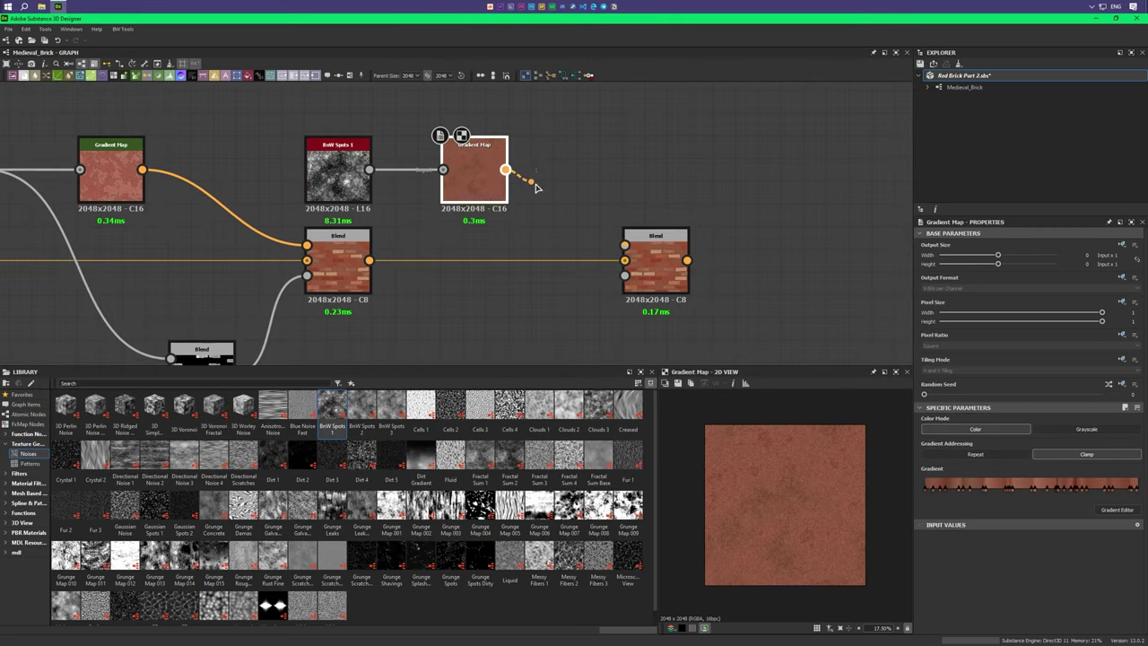
Step: Wire the coloured spots into a new Blend and feed a brick mask into it
{"action": "middle_click_drag", "start_coordinate": [359, 269], "coordinate": [257, 256]}
{"action": "left_click", "coordinate": [430, 246]}
{"action": "left_click_drag", "start_coordinate": [986, 441], "coordinate": [1053, 443]}
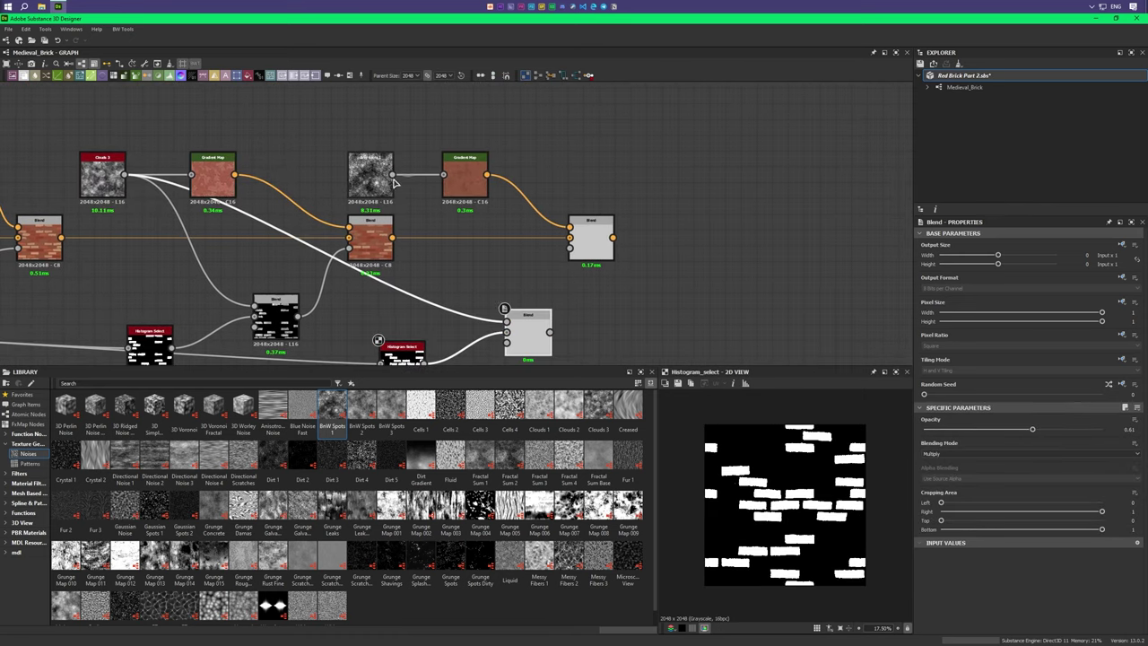
Step: Set the new Blend to Multiply at 0.16 opacity and chain another Blend after it
{"action": "left_click", "coordinate": [950, 452]}
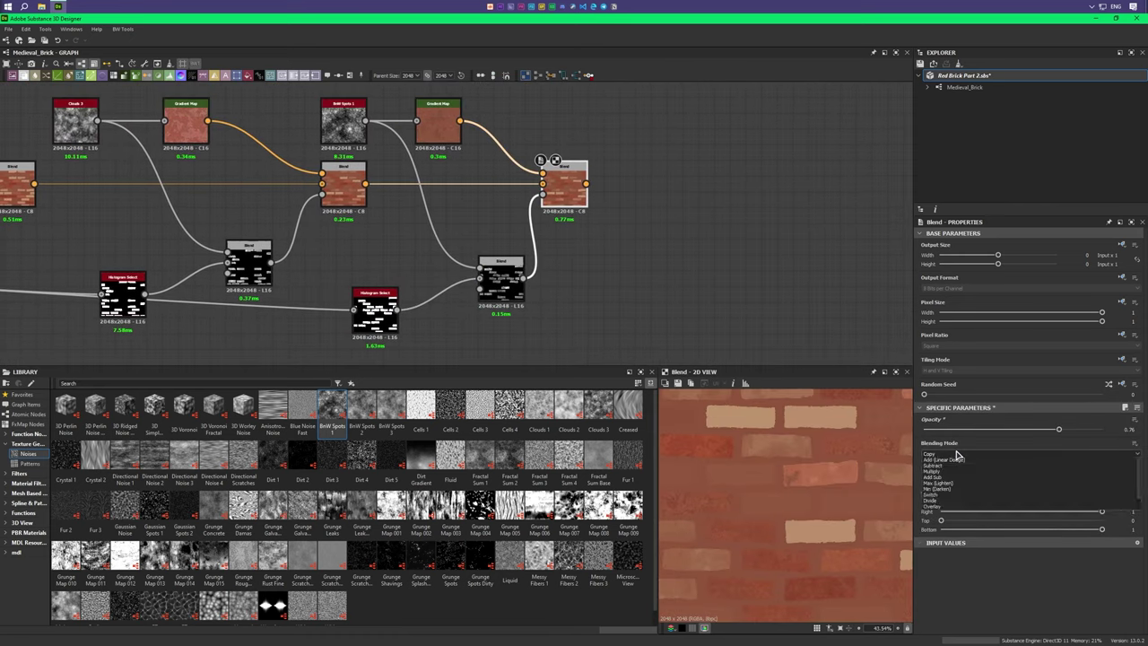
{"action": "left_click", "coordinate": [950, 488]}
{"action": "left_click_drag", "start_coordinate": [1101, 428], "coordinate": [952, 428]}
{"action": "middle_click_drag", "start_coordinate": [720, 243], "coordinate": [607, 305]}
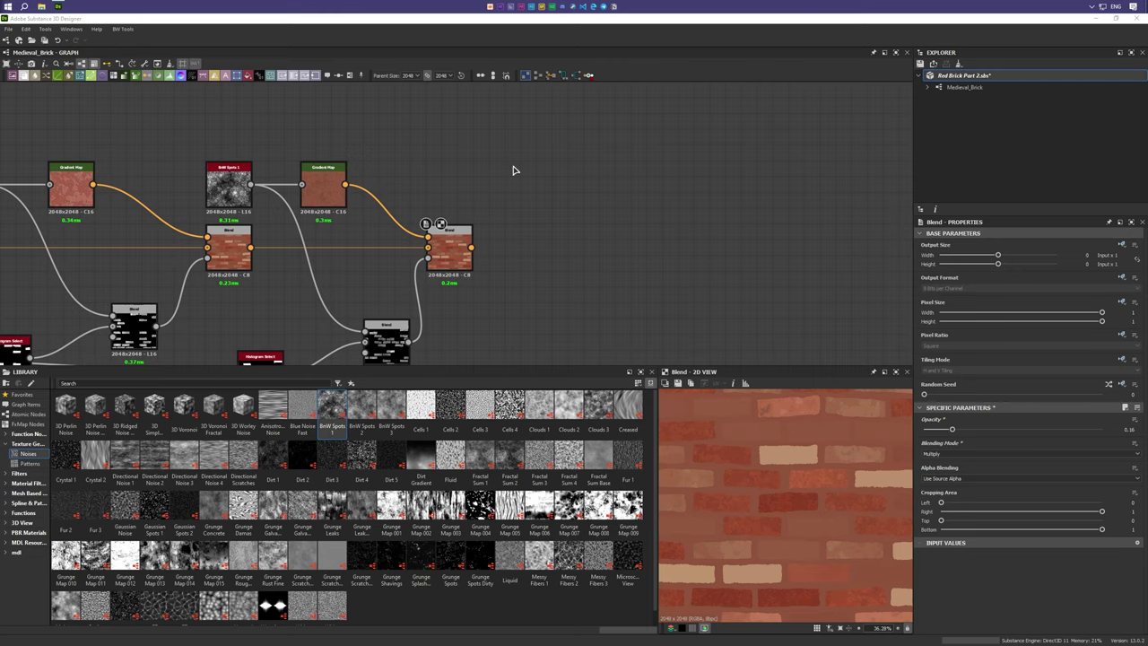
{"action": "key", "text": "shift+b"}
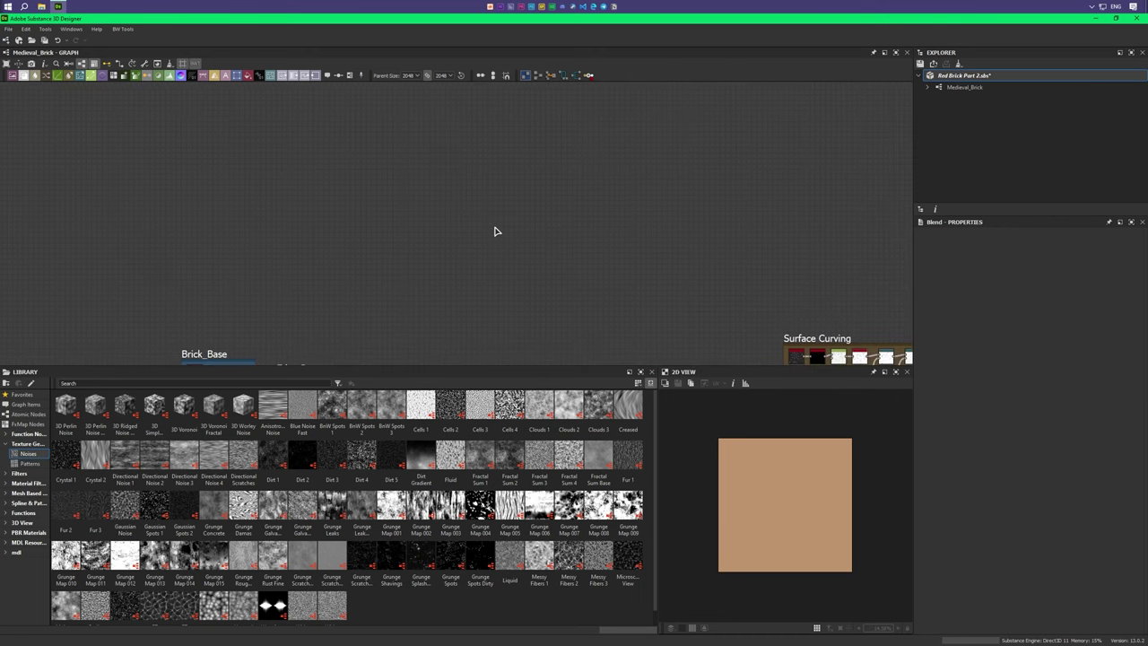
{"action": "middle_click_drag", "start_coordinate": [494, 231], "coordinate": [437, 235]}
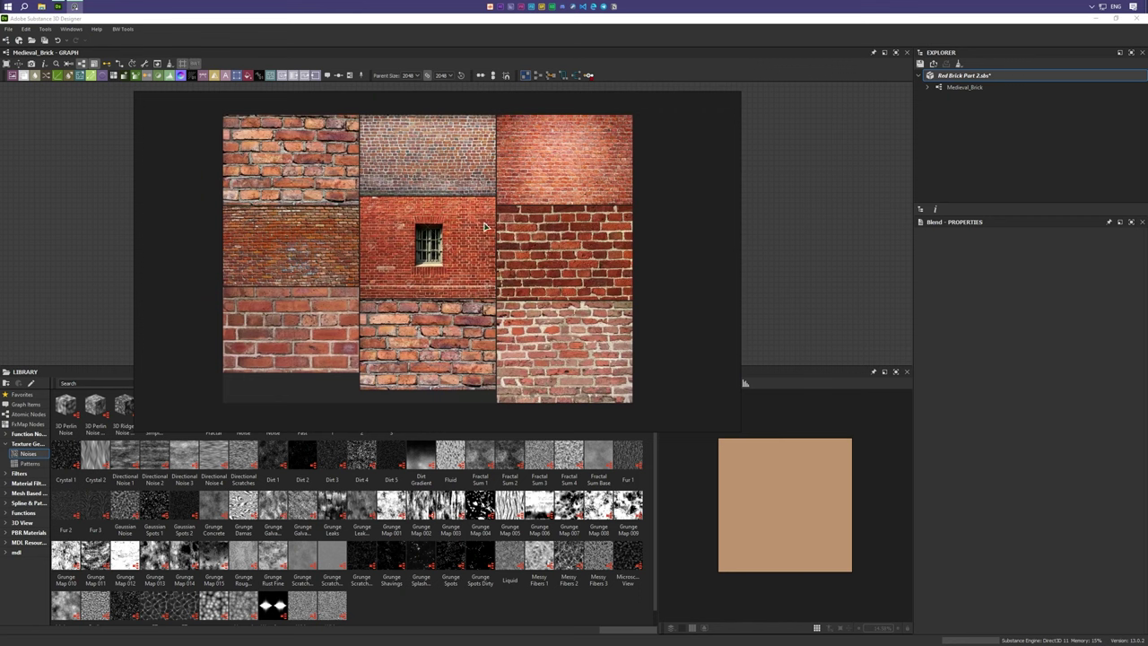
{"action": "left_click", "coordinate": [248, 75]}
Step: Add two Uniform Color nodes, tan and reddish-brown, feeding a new Blend
{"action": "mouse_move", "coordinate": [454, 223]}
{"action": "left_mouse_down"}
{"action": "mouse_move", "coordinate": [396, 207]}
{"action": "mouse_move", "coordinate": [392, 272]}
{"action": "mouse_move", "coordinate": [480, 257]}
{"action": "left_mouse_up"}
{"action": "key", "text": "ctrl+d"}
{"action": "left_click", "coordinate": [513, 273]}
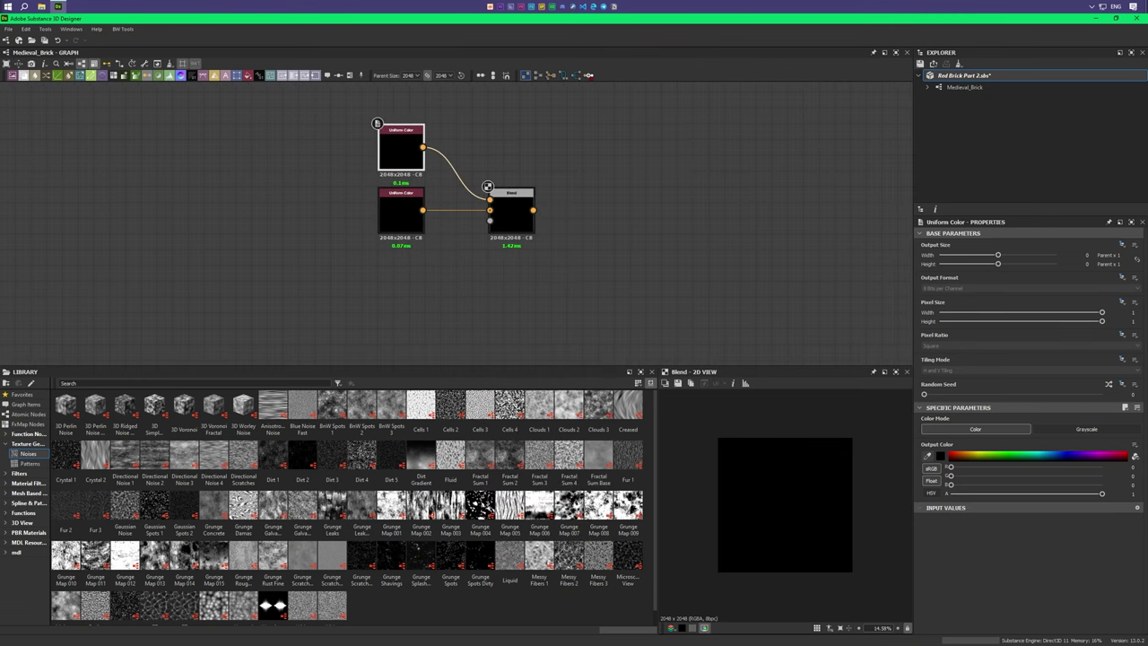
{"action": "left_click", "coordinate": [381, 226]}
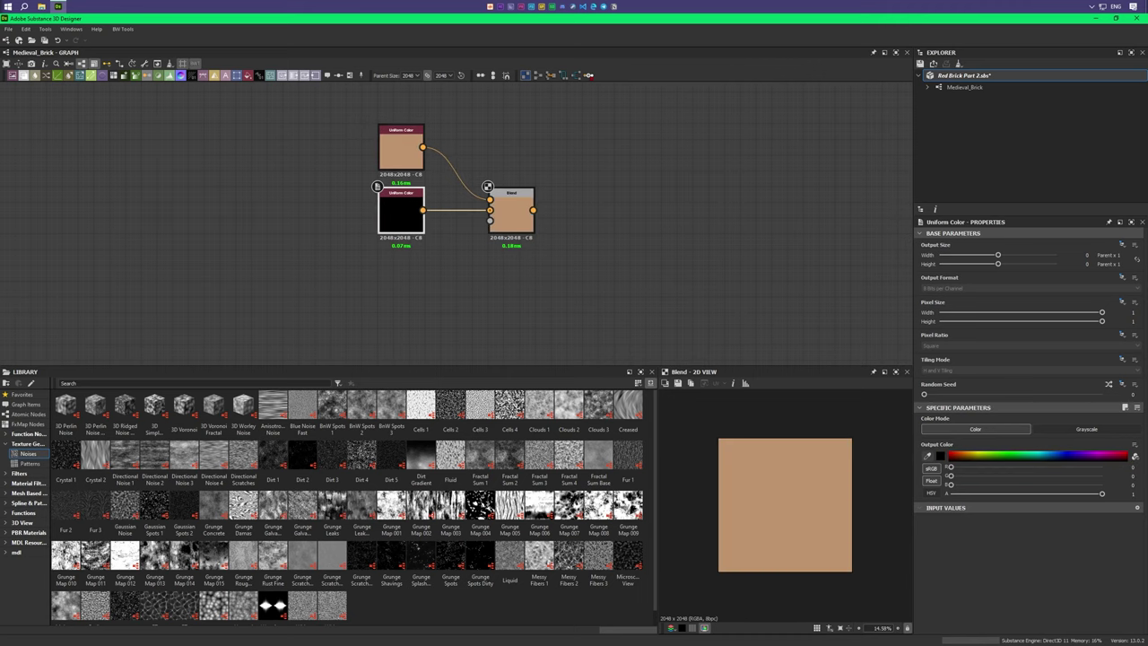
{"action": "key", "text": "ctrl+v"}
Step: Insert a Flood_Fill_Mask dot on the Surface Big Damage Flood Fill output link
{"action": "scroll", "coordinate": [547, 216], "scroll_direction": "down", "scroll_amount": 2}
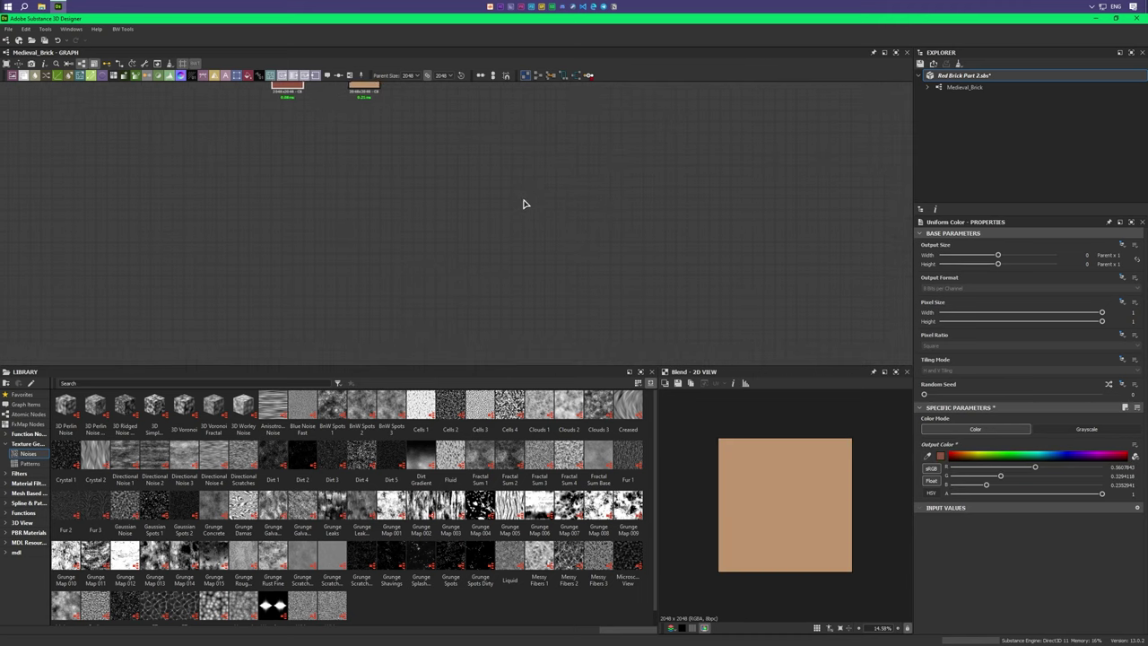
{"action": "scroll", "coordinate": [597, 269], "scroll_direction": "down", "scroll_amount": 1}
{"action": "middle_click_drag", "start_coordinate": [597, 269], "coordinate": [542, 182]}
{"action": "scroll", "coordinate": [541, 182], "scroll_direction": "down", "scroll_amount": 2}
{"action": "scroll", "coordinate": [484, 296], "scroll_direction": "up", "scroll_amount": 3}
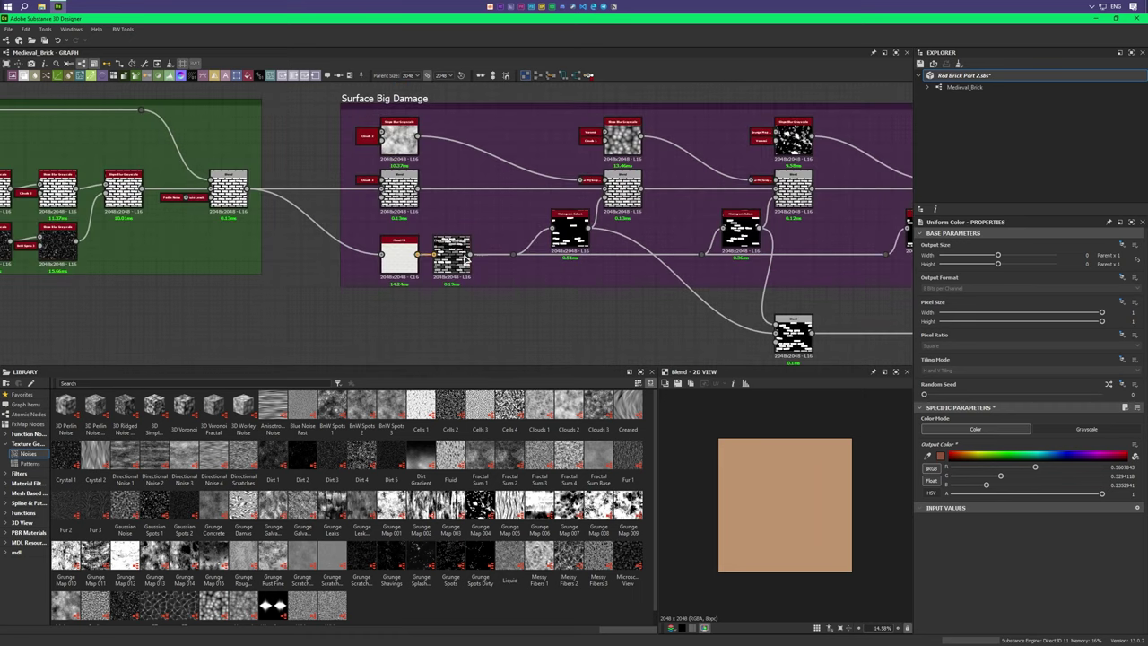
{"action": "scroll", "coordinate": [422, 197], "scroll_direction": "up", "scroll_amount": 2}
{"action": "middle_click_drag", "start_coordinate": [434, 223], "coordinate": [409, 185]}
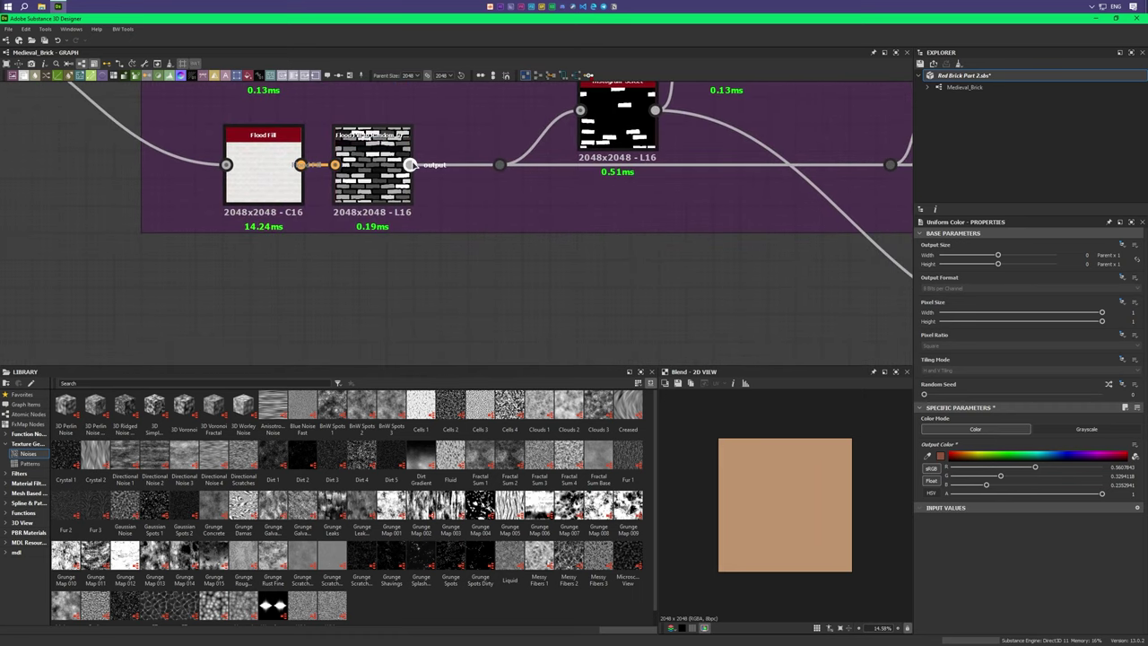
{"action": "left_click_drag", "start_coordinate": [468, 274], "coordinate": [454, 274]}
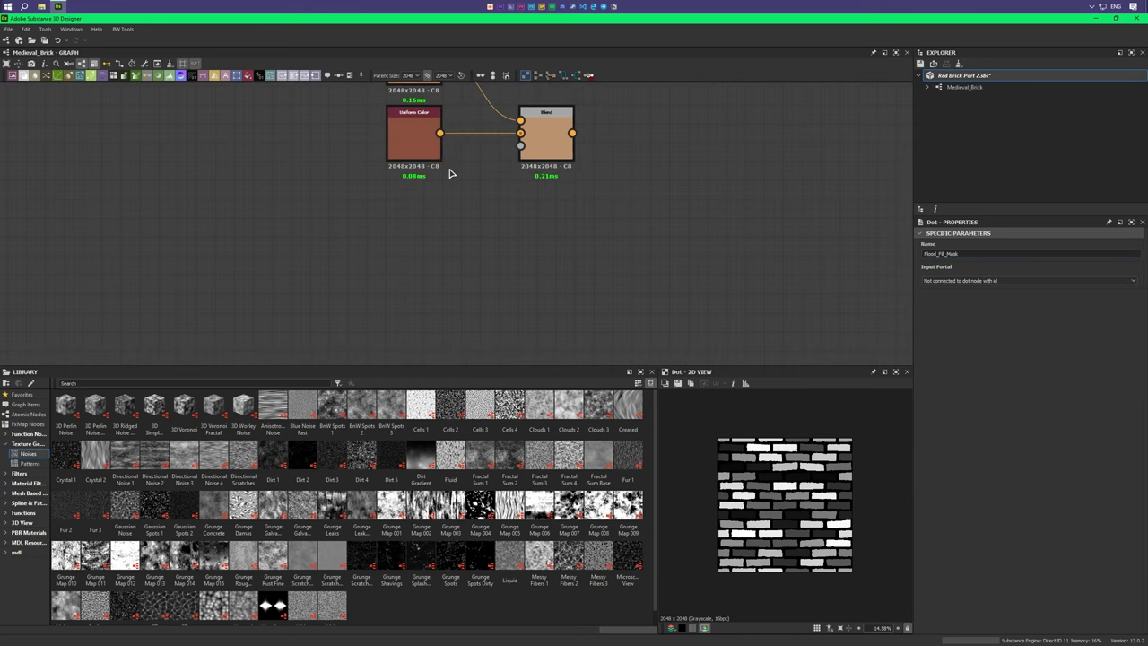
Step: Add a portal dot linked to Flood_Fill_Mask and wire it into the Blend's mask
{"action": "right_click", "coordinate": [414, 273]}
{"action": "left_click", "coordinate": [440, 319]}
{"action": "left_click", "coordinate": [961, 281]}
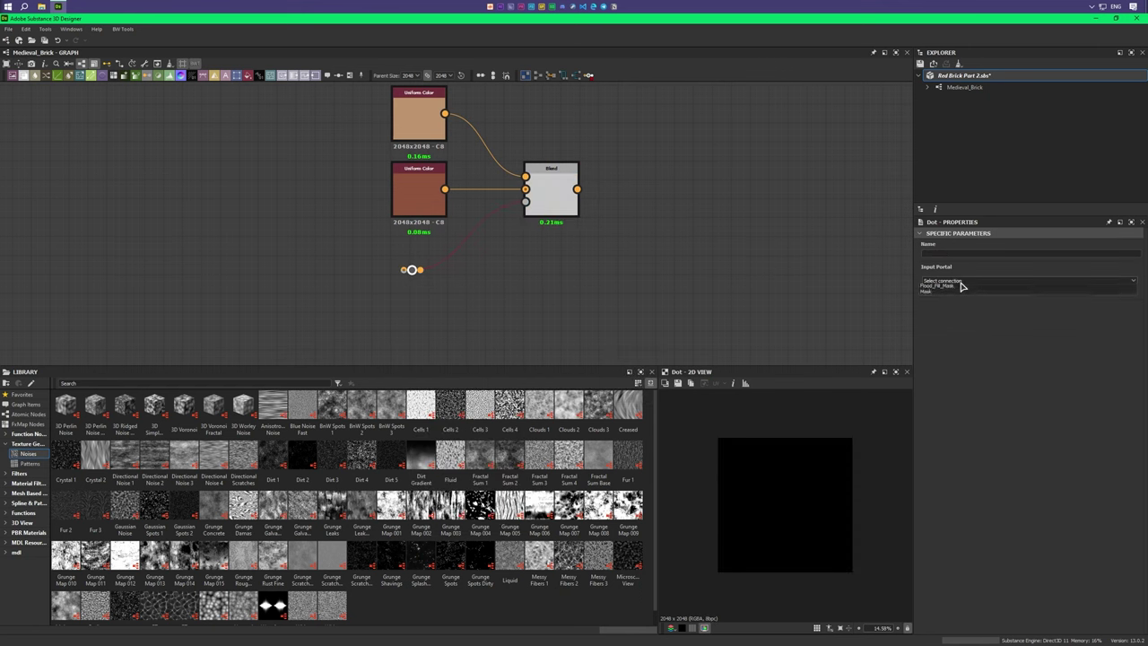
{"action": "left_click", "coordinate": [937, 288]}
{"action": "left_click_drag", "start_coordinate": [420, 269], "coordinate": [526, 201]}
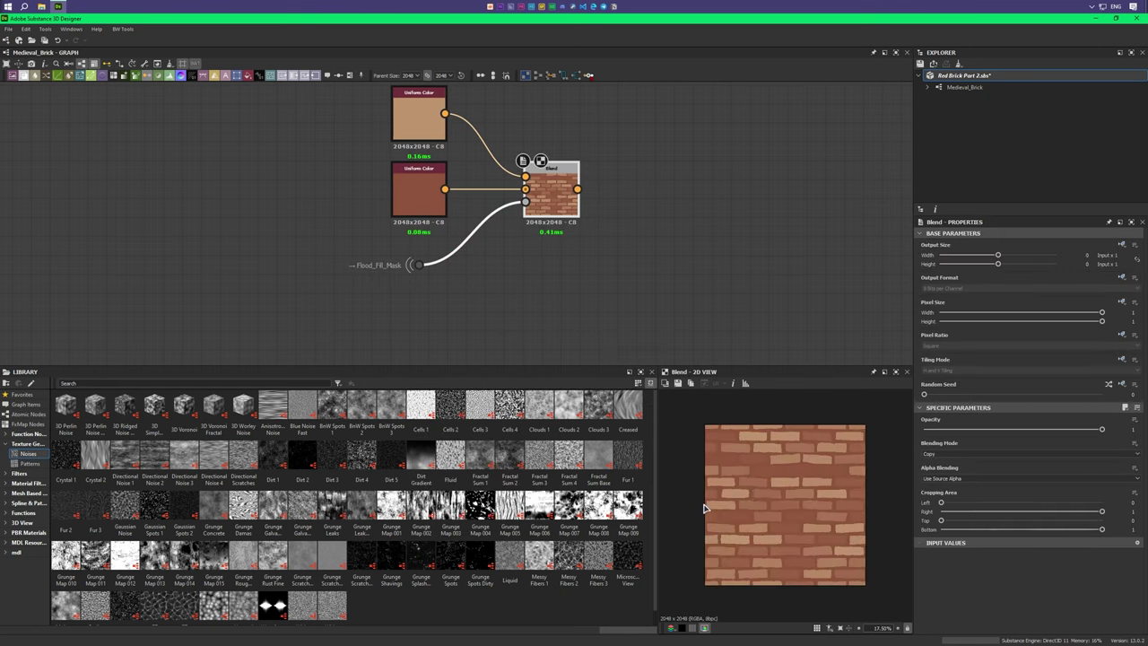
Step: Add a second Blend fed by the first colour Blend
{"action": "middle_click_drag", "start_coordinate": [624, 292], "coordinate": [531, 303]}
{"action": "mouse_move", "coordinate": [590, 213]}
{"action": "middle_mouse_down"}
{"action": "mouse_move", "coordinate": [410, 248]}
{"action": "mouse_move", "coordinate": [454, 282]}
{"action": "middle_mouse_up"}
{"action": "scroll", "coordinate": [422, 265], "scroll_direction": "up", "scroll_amount": 2}
{"action": "scroll", "coordinate": [386, 253], "scroll_direction": "up", "scroll_amount": 2}
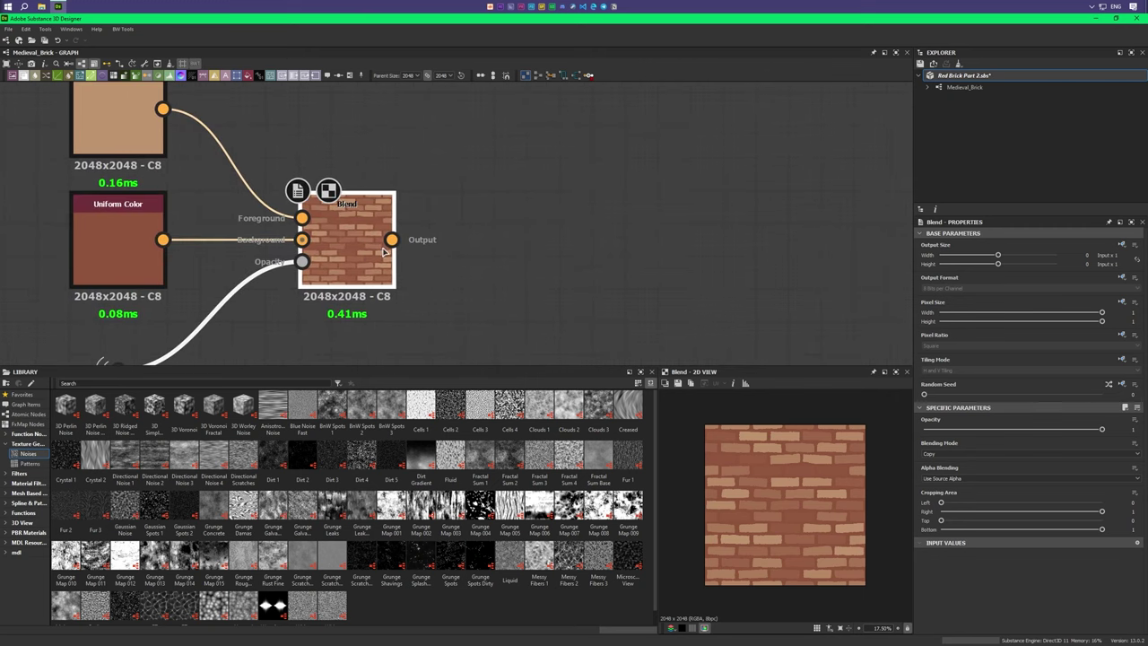
{"action": "right_click", "coordinate": [469, 256]}
{"action": "left_click", "coordinate": [502, 269]}
{"action": "left_click_drag", "start_coordinate": [502, 264], "coordinate": [682, 245]}
{"action": "middle_click_drag", "start_coordinate": [681, 244], "coordinate": [659, 311]}
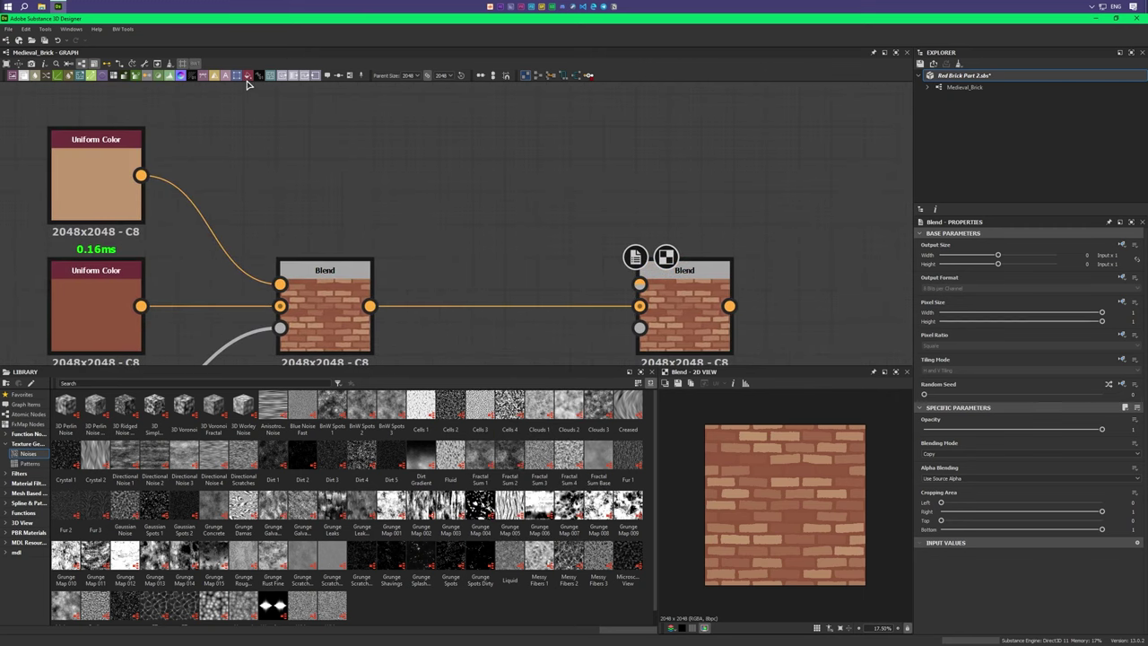
Step: Add a Uniform Color eyedropper-sampled from the brick colour and connect it into the second Blend
{"action": "left_click", "coordinate": [250, 74]}
{"action": "left_click_drag", "start_coordinate": [453, 197], "coordinate": [323, 180]}
{"action": "left_click", "coordinate": [927, 457]}
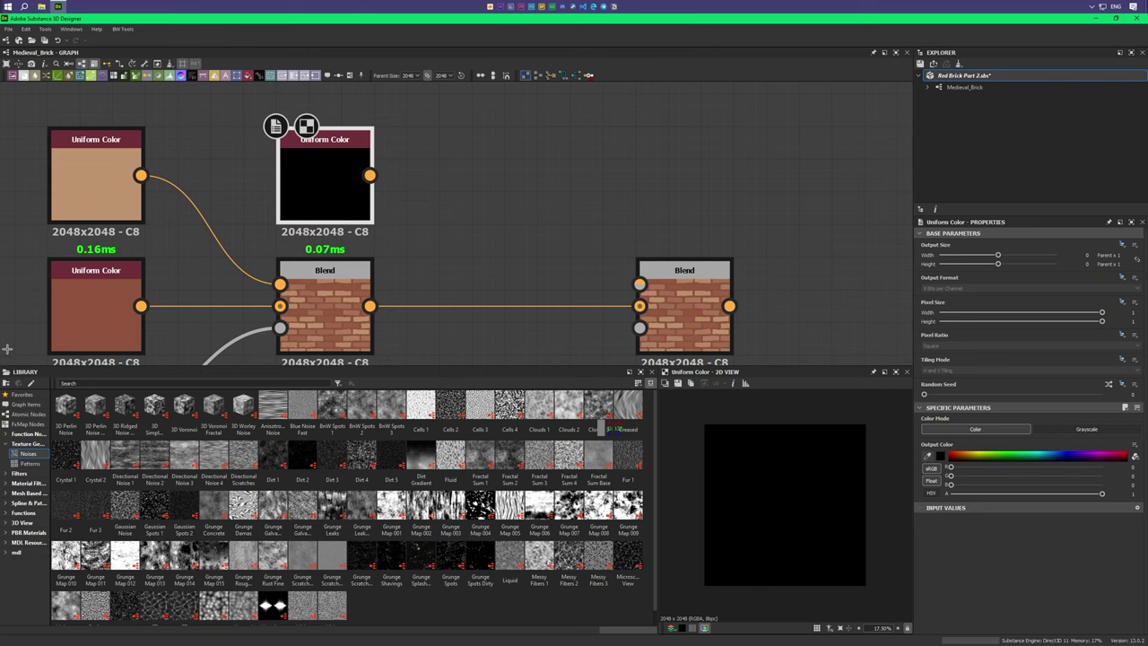
{"action": "left_click", "coordinate": [325, 305]}
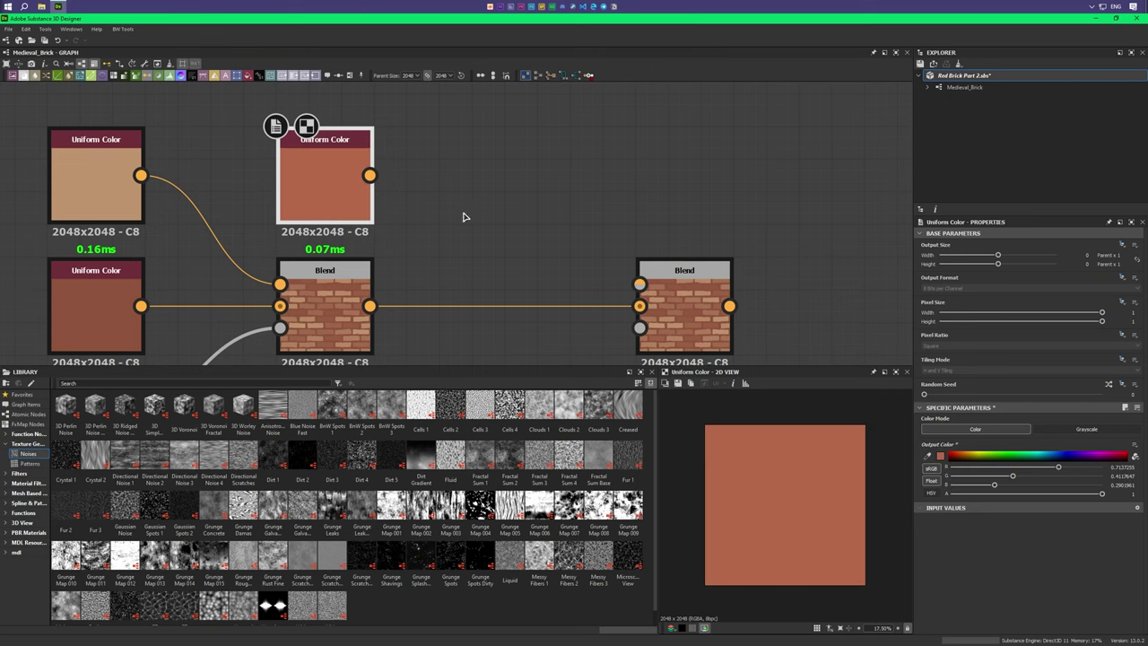
{"action": "middle_click_drag", "start_coordinate": [357, 184], "coordinate": [301, 139]}
{"action": "left_click_drag", "start_coordinate": [552, 237], "coordinate": [545, 244]}
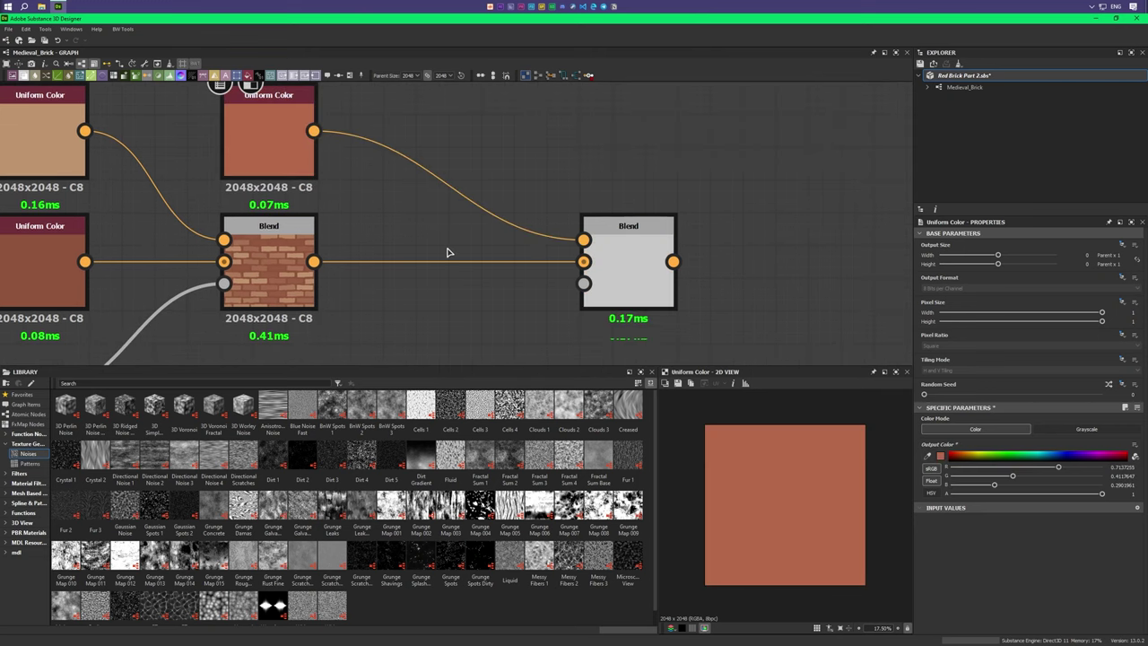
{"action": "middle_click_drag", "start_coordinate": [443, 241], "coordinate": [397, 188]}
{"action": "scroll", "coordinate": [397, 187], "scroll_direction": "down", "scroll_amount": 3}
{"action": "mouse_move", "coordinate": [397, 251]}
{"action": "middle_mouse_down"}
{"action": "mouse_move", "coordinate": [331, 185]}
{"action": "mouse_move", "coordinate": [204, 235]}
{"action": "middle_mouse_up"}
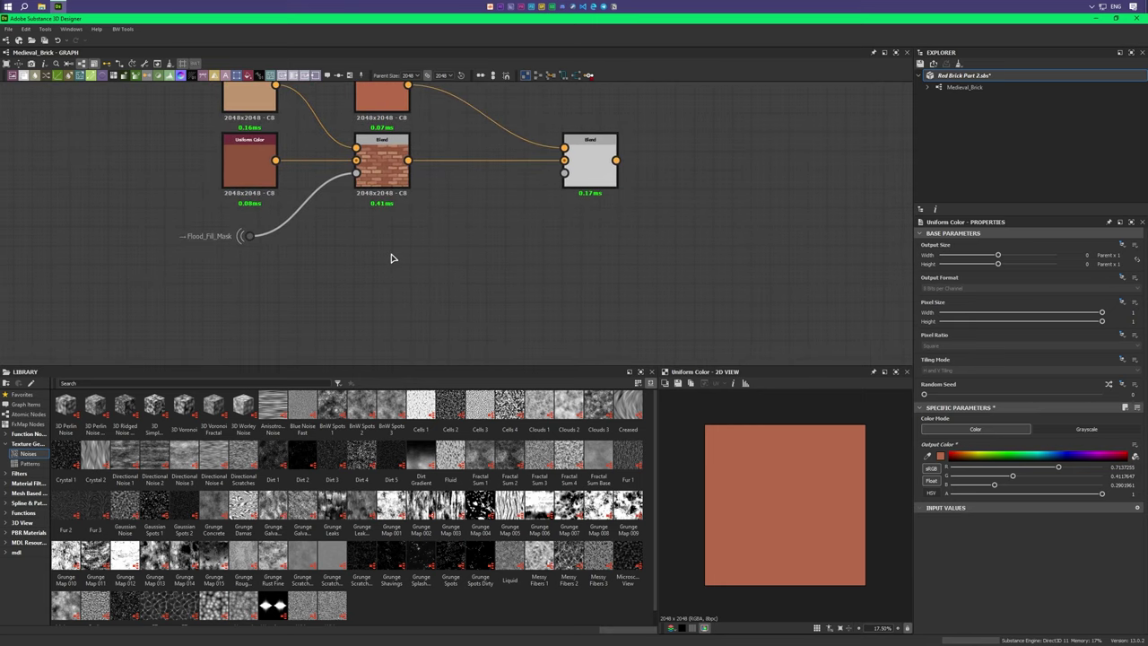
{"action": "key", "text": "space"}
Step: Add a Histogram Select off Flood_Fill_Mask with maximum contrast and a shifted position
{"action": "type", "text": "histogram"}
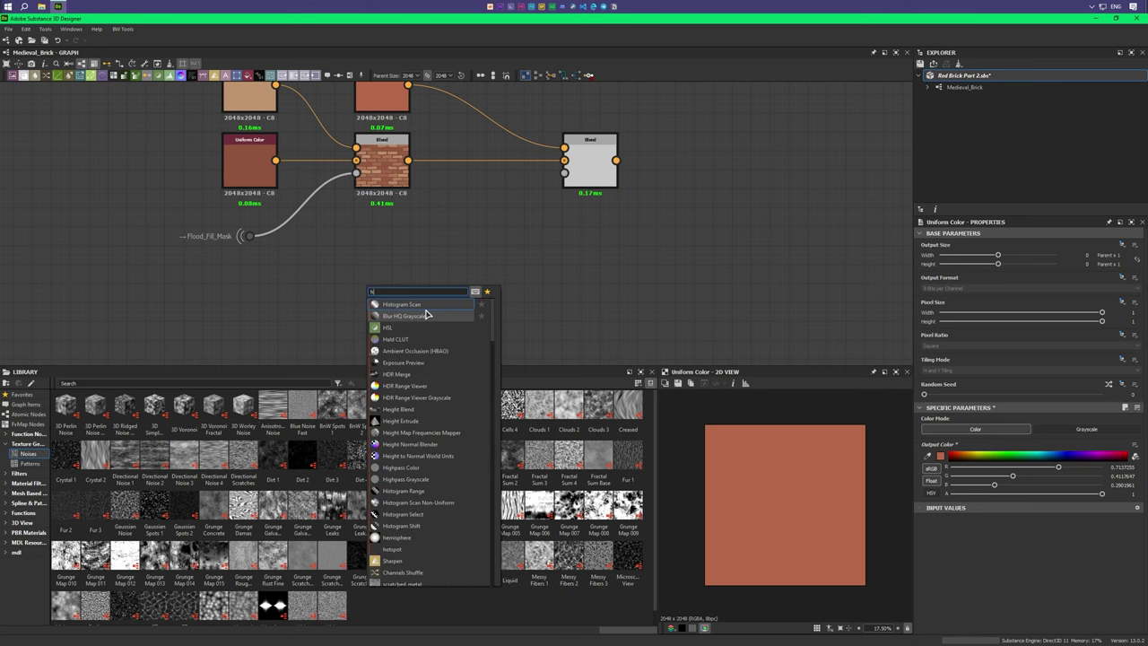
{"action": "key", "text": "Return"}
{"action": "mouse_move", "coordinate": [251, 236]}
{"action": "left_mouse_down"}
{"action": "mouse_move", "coordinate": [350, 271]}
{"action": "mouse_move", "coordinate": [356, 255]}
{"action": "left_mouse_up"}
{"action": "left_click_drag", "start_coordinate": [923, 487], "coordinate": [1101, 487]}
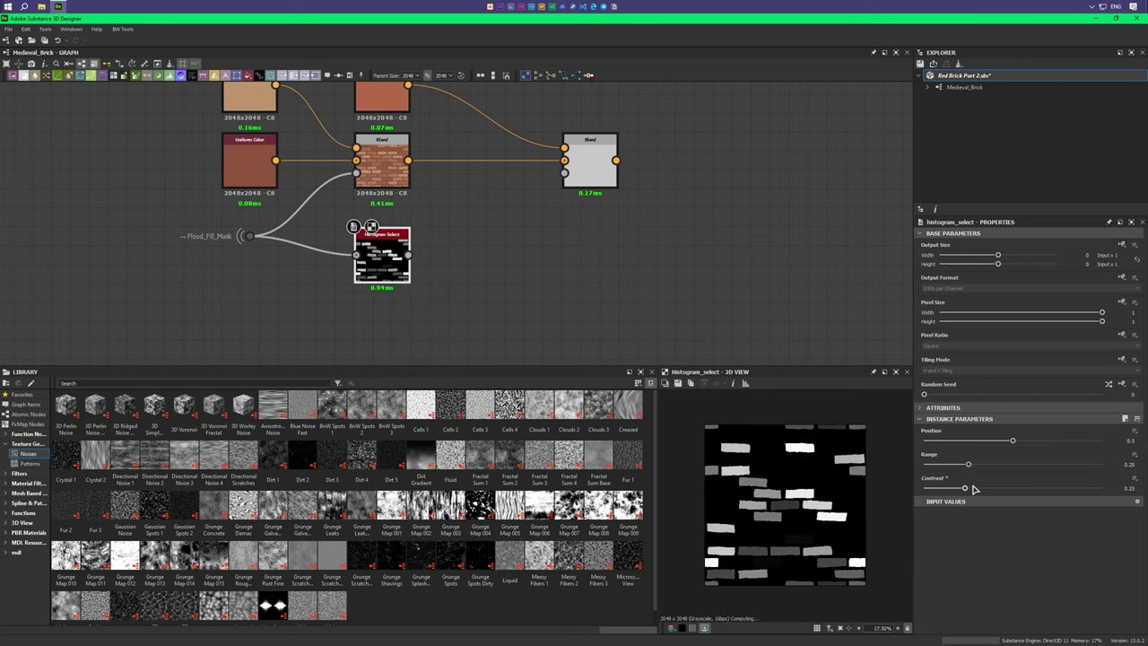
{"action": "left_click_drag", "start_coordinate": [1013, 441], "coordinate": [995, 442]}
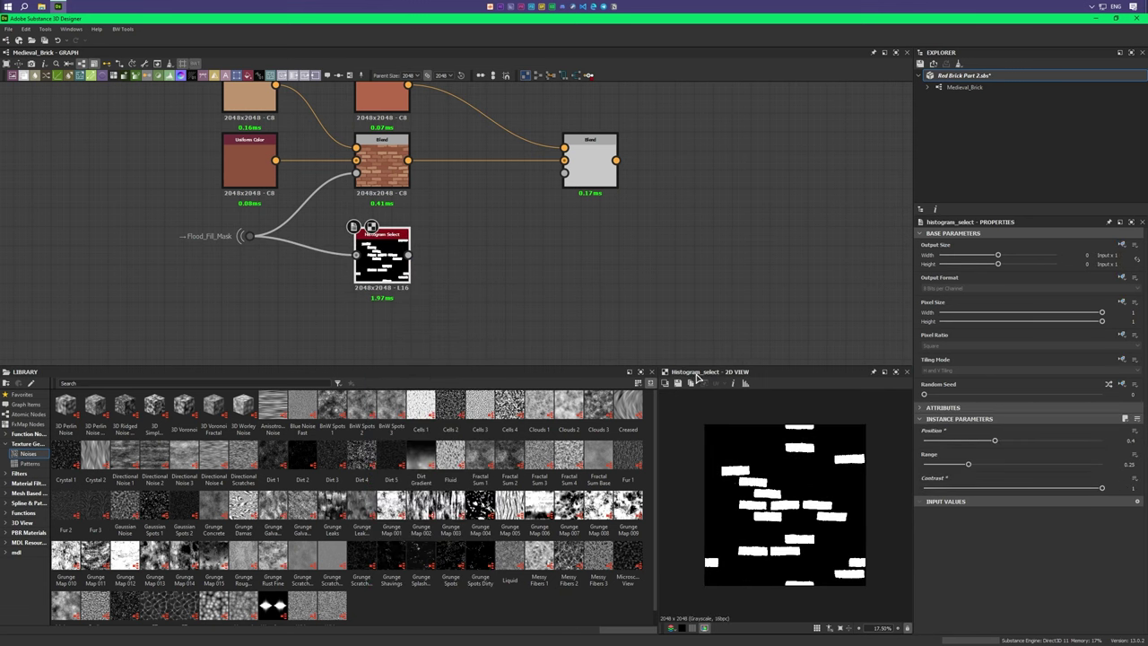
Step: Move and preview the second Blend, raising its opacity to about 0.84
{"action": "middle_click_drag", "start_coordinate": [433, 254], "coordinate": [388, 311]}
{"action": "double_click", "coordinate": [537, 230]}
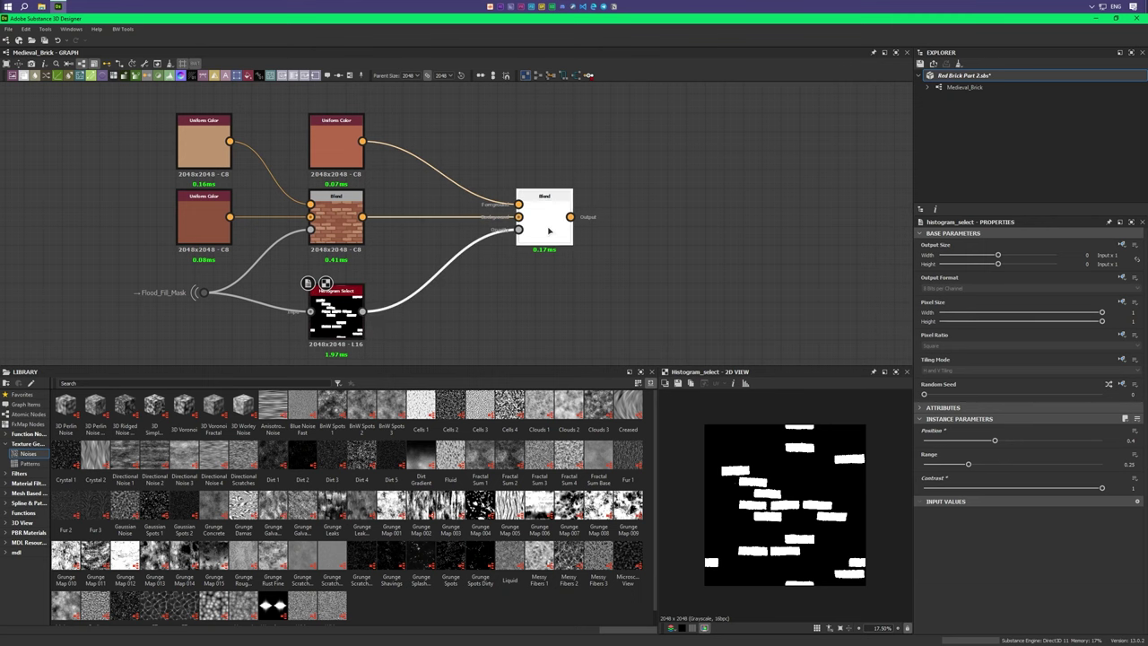
{"action": "left_click_drag", "start_coordinate": [537, 230], "coordinate": [459, 235]}
{"action": "double_click", "coordinate": [460, 235]}
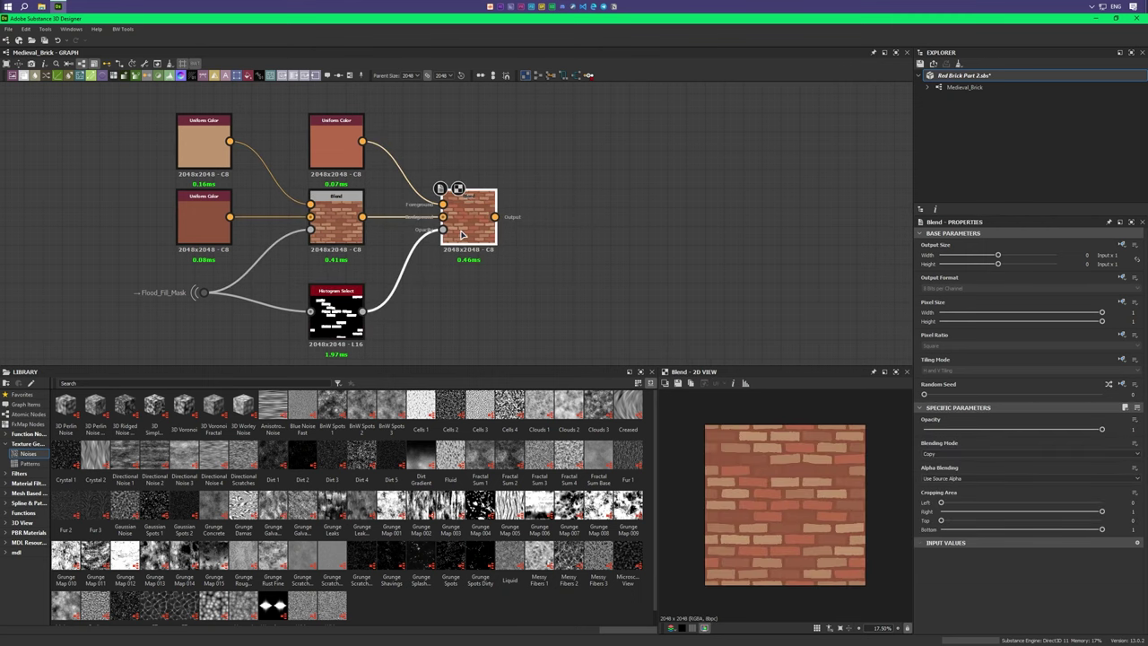
{"action": "scroll", "coordinate": [584, 320], "scroll_direction": "up", "scroll_amount": 1}
{"action": "scroll", "coordinate": [583, 269], "scroll_direction": "up", "scroll_amount": 1}
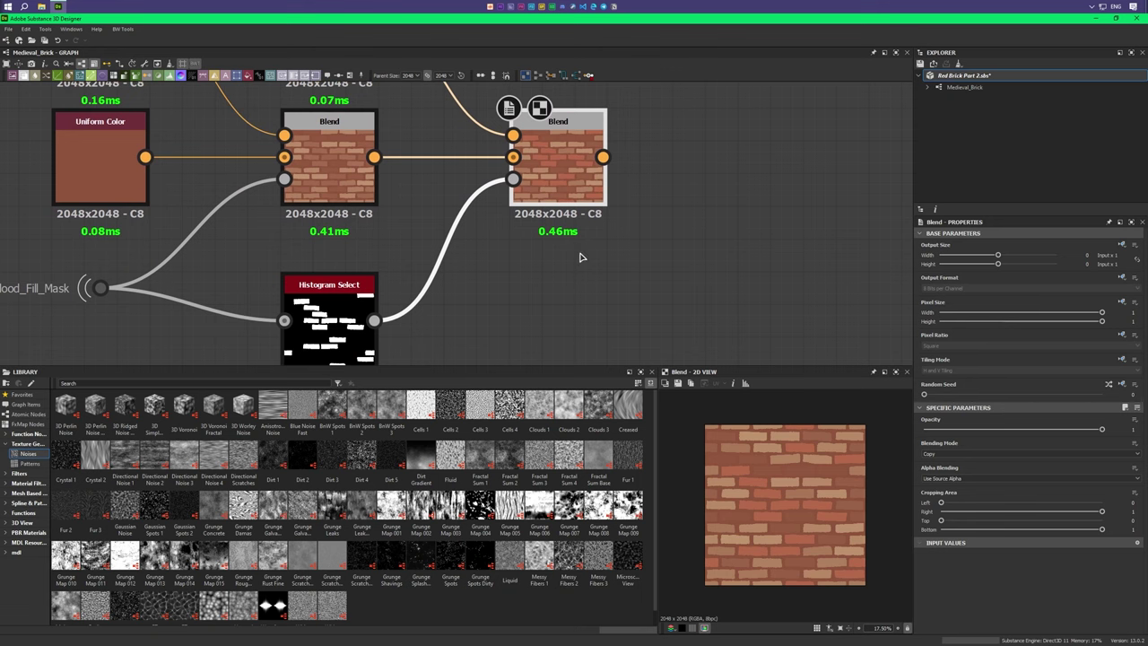
{"action": "scroll", "coordinate": [574, 289], "scroll_direction": "up", "scroll_amount": 1}
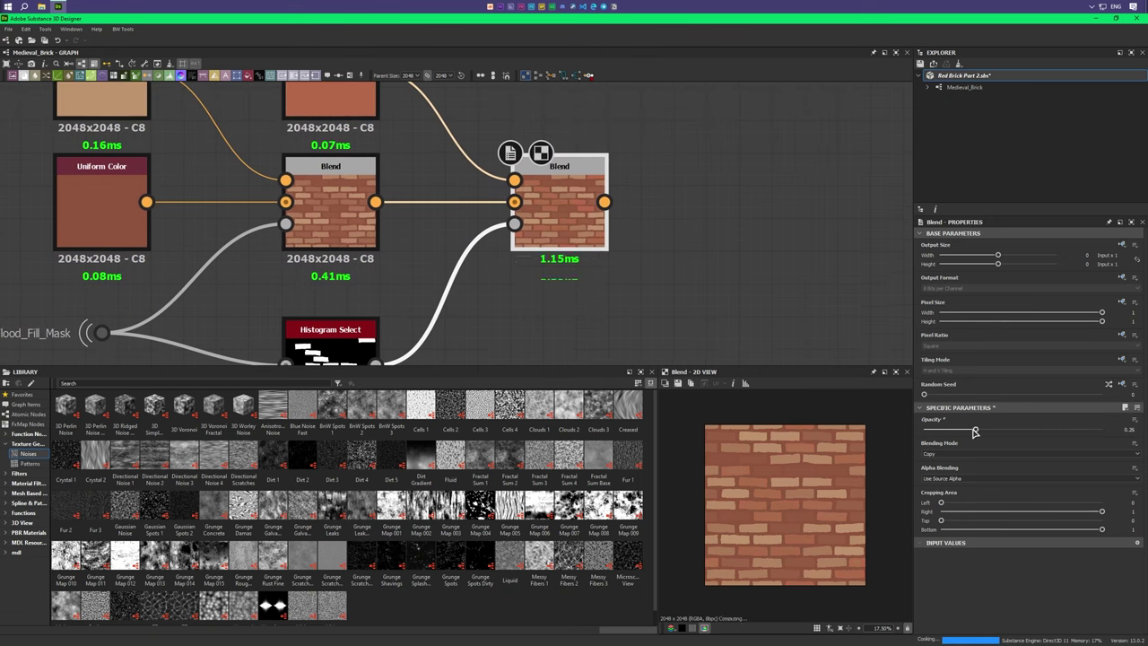
{"action": "scroll", "coordinate": [982, 454], "scroll_direction": "down", "scroll_amount": 1}
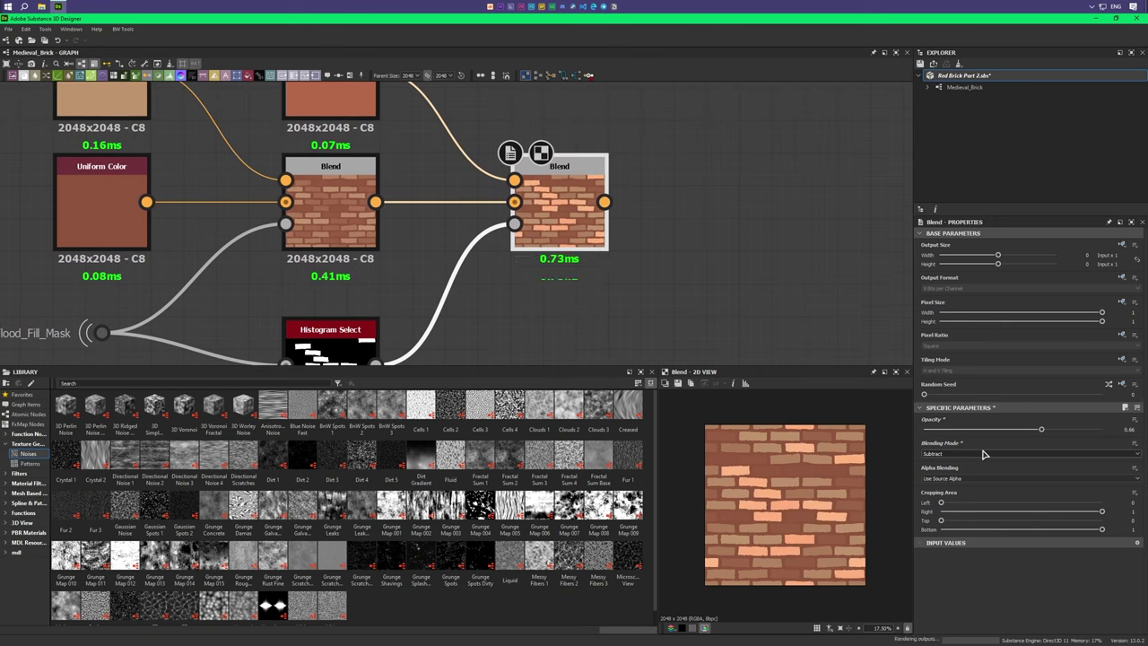
{"action": "scroll", "coordinate": [983, 453], "scroll_direction": "down", "scroll_amount": 3}
{"action": "mouse_move", "coordinate": [1041, 429]}
{"action": "left_mouse_down"}
{"action": "mouse_move", "coordinate": [1095, 429]}
{"action": "mouse_move", "coordinate": [1073, 429]}
{"action": "left_mouse_up"}
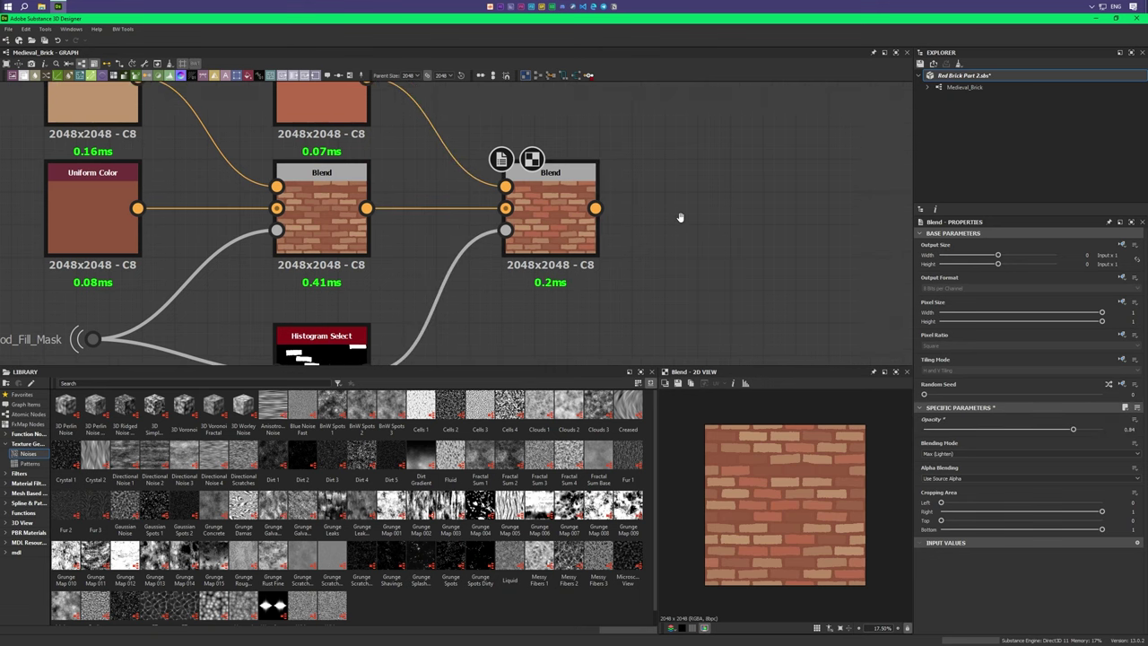
{"action": "scroll", "coordinate": [678, 218], "scroll_direction": "down", "scroll_amount": 1}
{"action": "scroll", "coordinate": [568, 243], "scroll_direction": "down", "scroll_amount": 1}
{"action": "scroll", "coordinate": [510, 271], "scroll_direction": "down", "scroll_amount": 1}
Step: Add a third Blend at the chain's end, fed by a reused Uniform Color
{"action": "mouse_move", "coordinate": [433, 238]}
{"action": "left_mouse_down"}
{"action": "mouse_move", "coordinate": [388, 239]}
{"action": "mouse_move", "coordinate": [520, 239]}
{"action": "left_mouse_up"}
{"action": "left_click", "coordinate": [423, 243]}
{"action": "middle_click_drag", "start_coordinate": [423, 243], "coordinate": [445, 283]}
{"action": "left_click", "coordinate": [287, 180]}
{"action": "left_click_drag", "start_coordinate": [280, 170], "coordinate": [448, 215]}
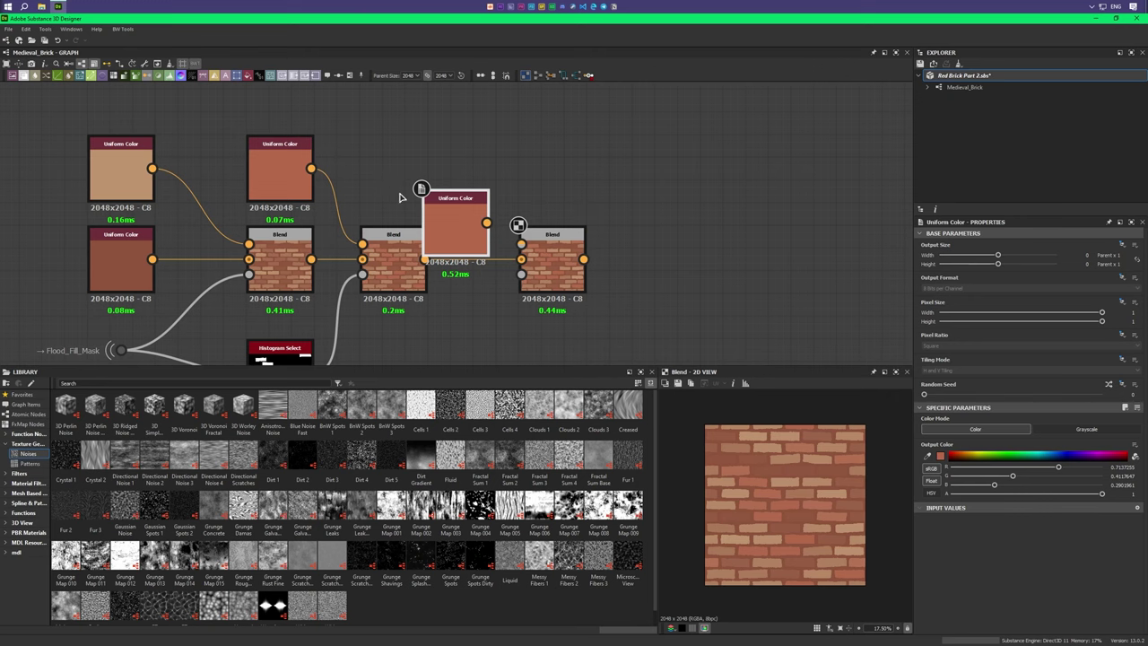
{"action": "middle_click_drag", "start_coordinate": [126, 357], "coordinate": [225, 169]}
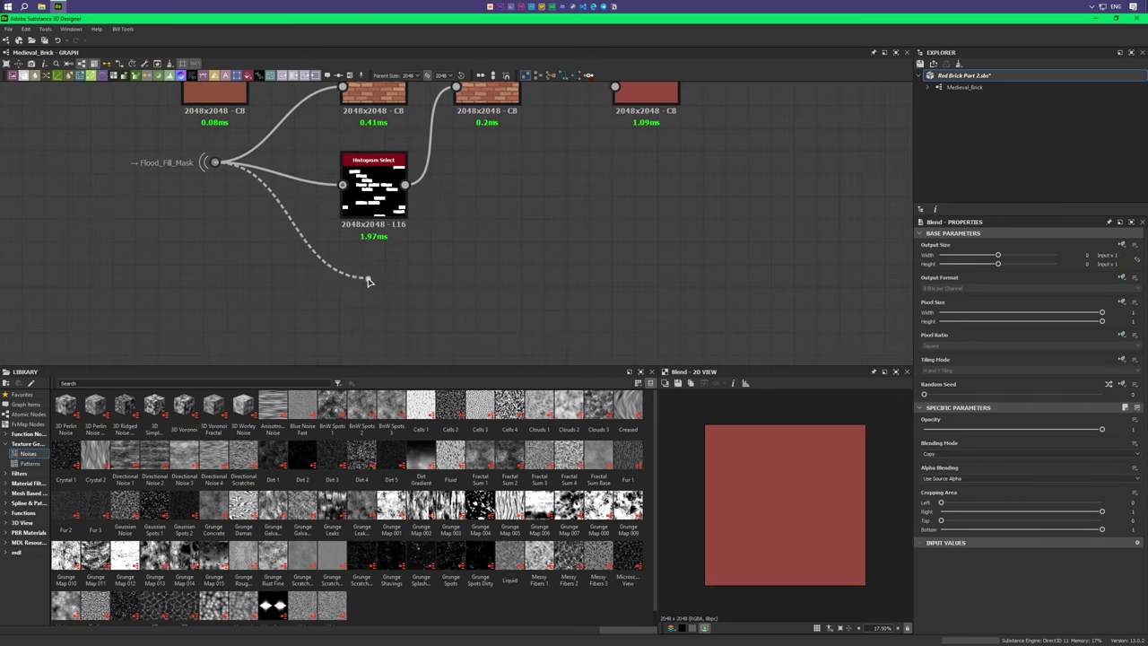
Step: Add a second Histogram Select off Flood_Fill_Mask as the third Blend's opacity mask
{"action": "left_click_drag", "start_coordinate": [366, 281], "coordinate": [367, 280]}
{"action": "type", "text": "histogram"}
{"action": "key", "text": "Return"}
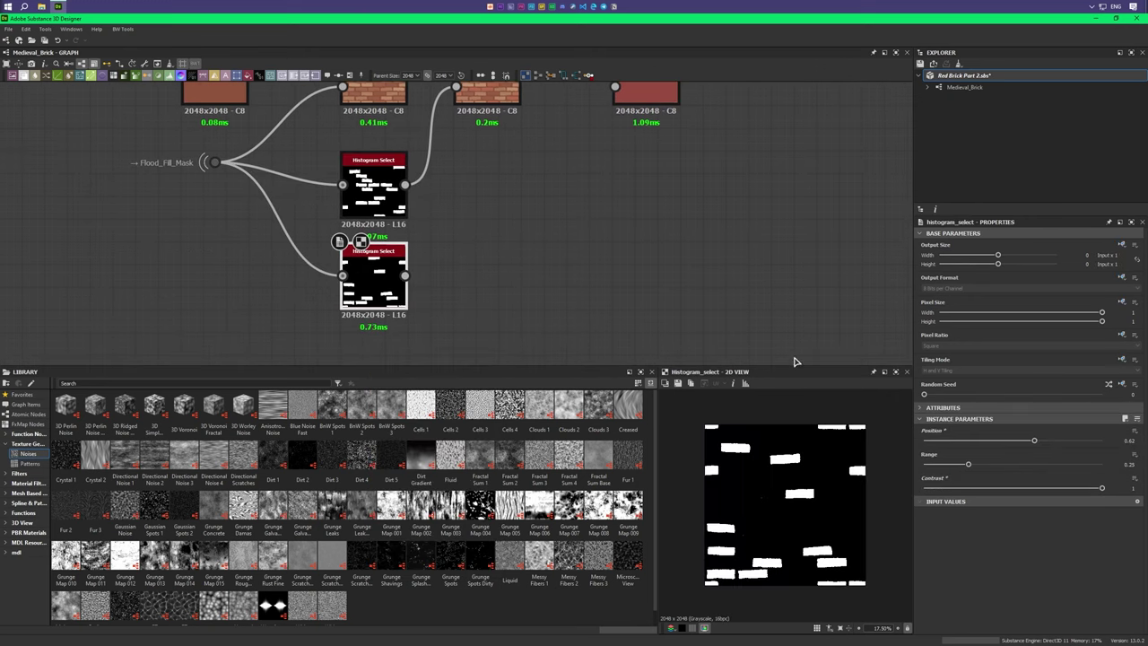
{"action": "middle_click_drag", "start_coordinate": [793, 362], "coordinate": [604, 277]}
{"action": "scroll", "coordinate": [587, 284], "scroll_direction": "down", "scroll_amount": 1}
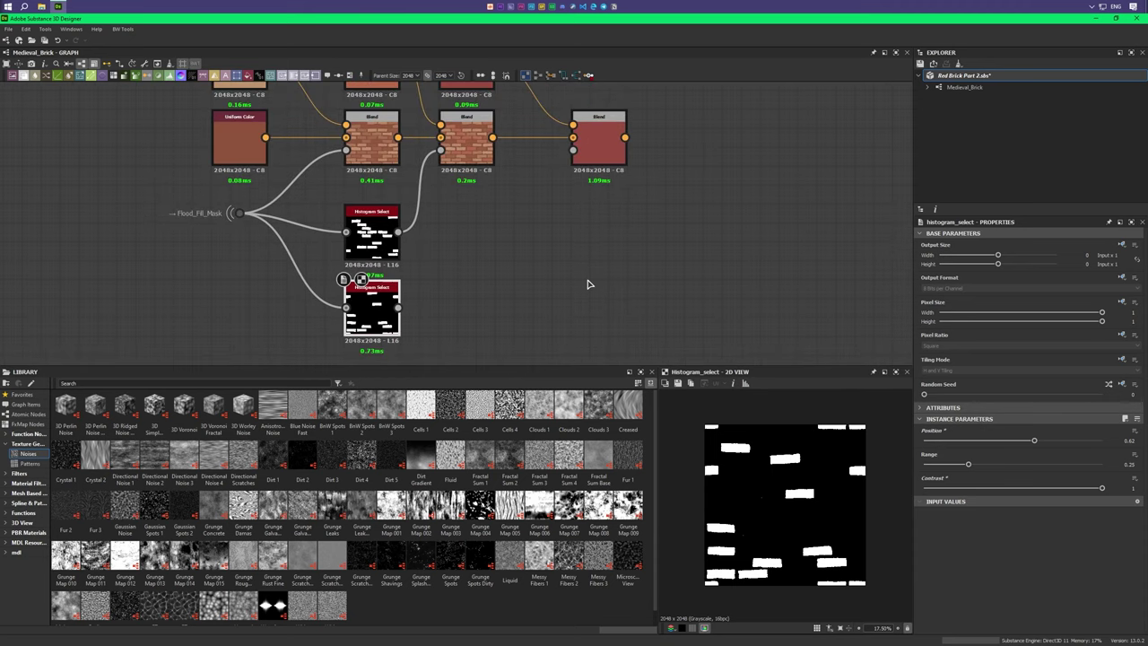
{"action": "scroll", "coordinate": [587, 284], "scroll_direction": "up", "scroll_amount": 1}
{"action": "scroll", "coordinate": [595, 254], "scroll_direction": "down", "scroll_amount": 1}
{"action": "left_click_drag", "start_coordinate": [336, 317], "coordinate": [528, 165]}
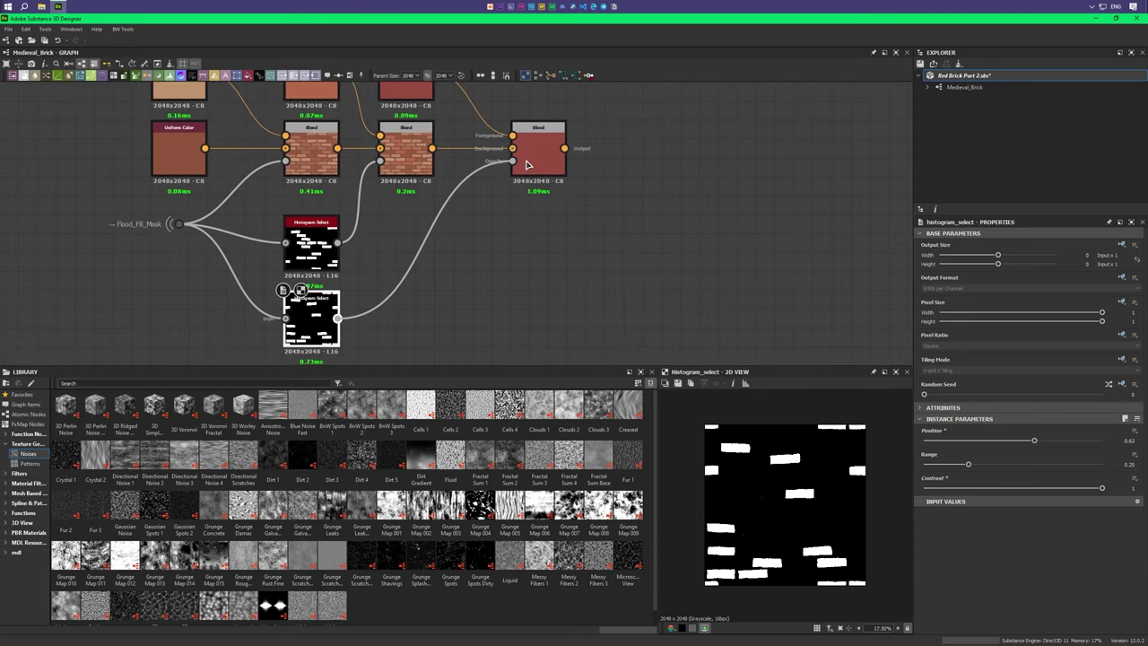
Step: Keep the third Blend in Copy mode with opacity about 0.22
{"action": "left_click", "coordinate": [536, 156]}
{"action": "middle_click_drag", "start_coordinate": [592, 170], "coordinate": [516, 256]}
{"action": "left_click", "coordinate": [1000, 453]}
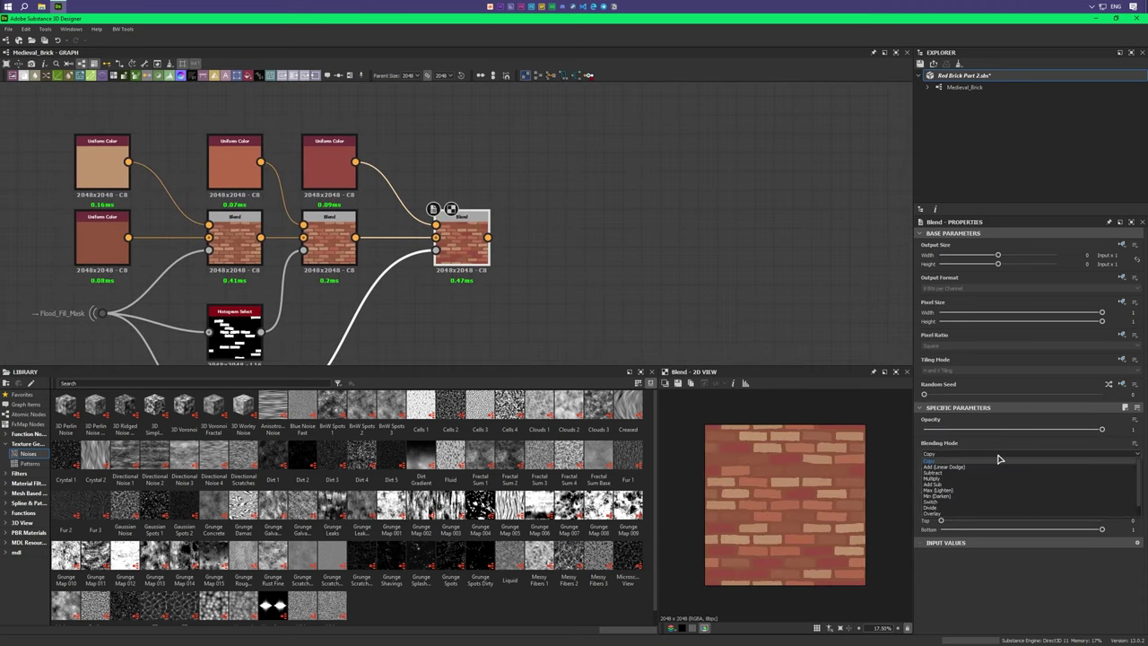
{"action": "left_click", "coordinate": [998, 455]}
{"action": "left_click_drag", "start_coordinate": [1101, 429], "coordinate": [962, 428]}
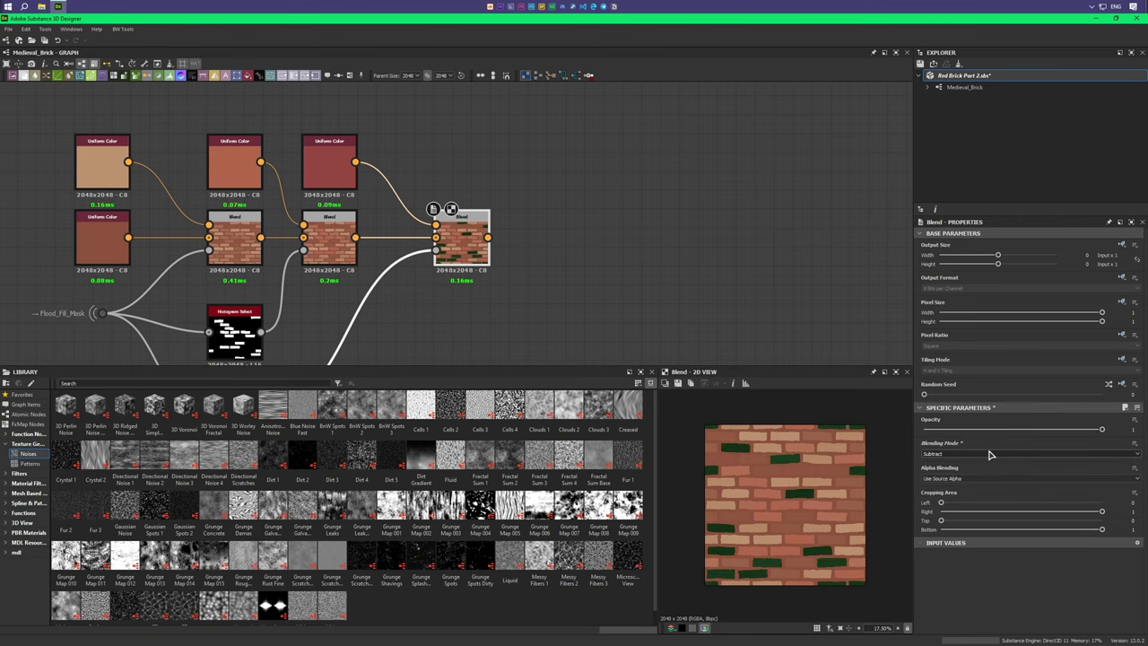
{"action": "mouse_move", "coordinate": [674, 235]}
{"action": "middle_mouse_down"}
{"action": "mouse_move", "coordinate": [638, 258]}
{"action": "mouse_move", "coordinate": [657, 226]}
{"action": "middle_mouse_up"}
Step: Add a fourth Blend fed by a duplicate of the middle Uniform Color
{"action": "key", "text": "space"}
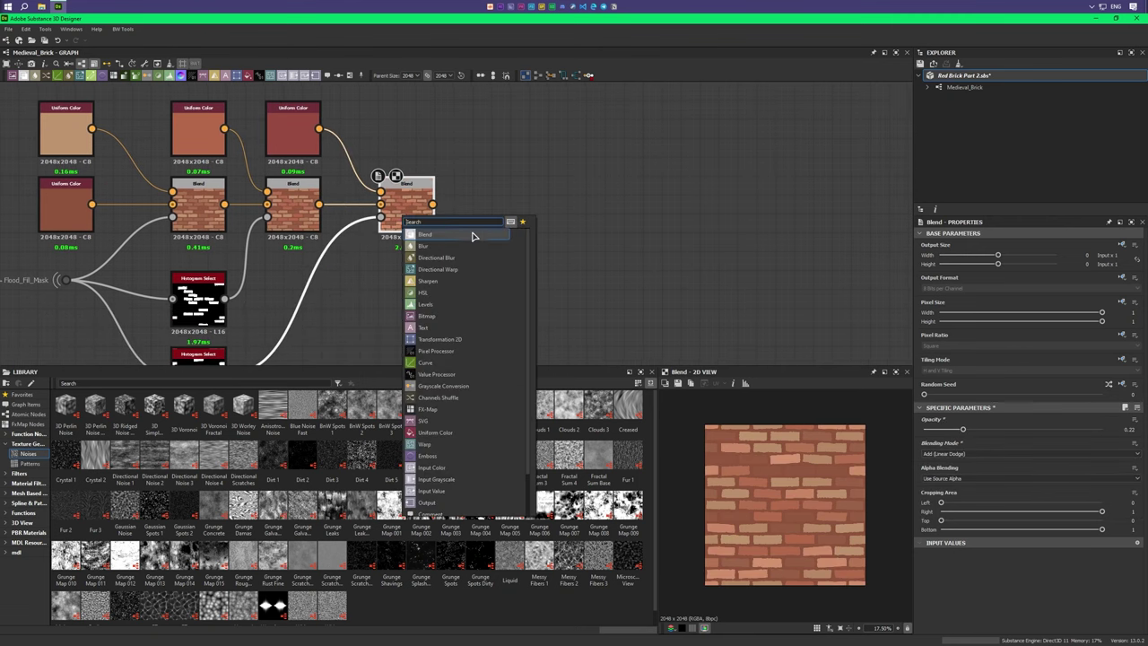
{"action": "key", "text": "Return"}
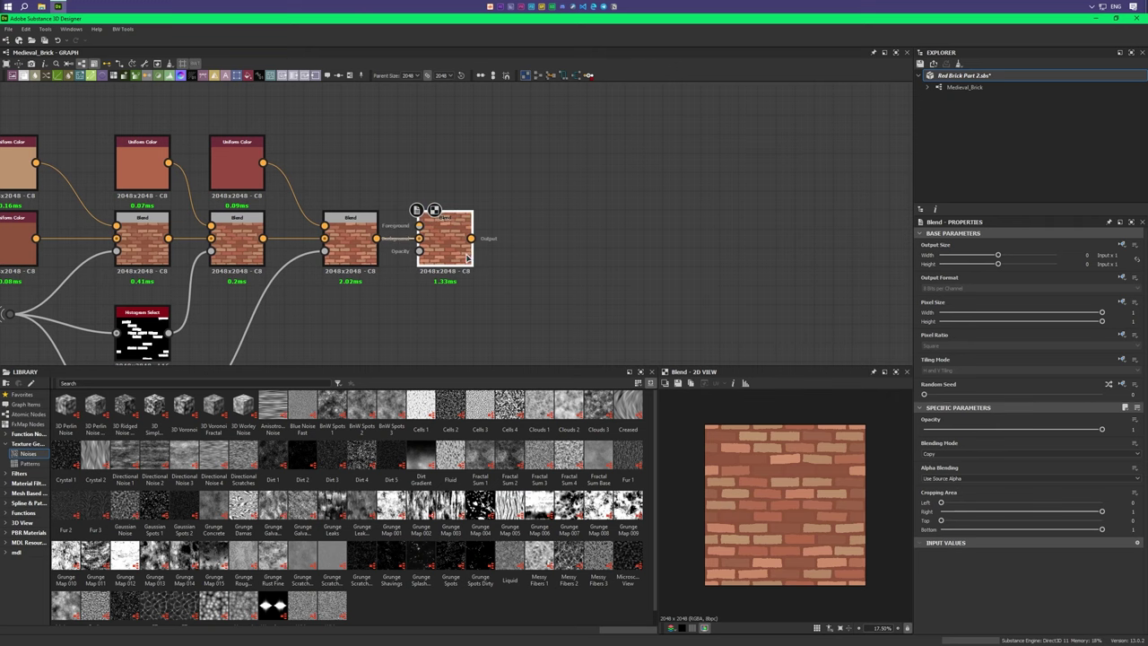
{"action": "left_click_drag", "start_coordinate": [466, 258], "coordinate": [508, 244]}
{"action": "left_click", "coordinate": [237, 161]}
{"action": "key", "text": "ctrl+d"}
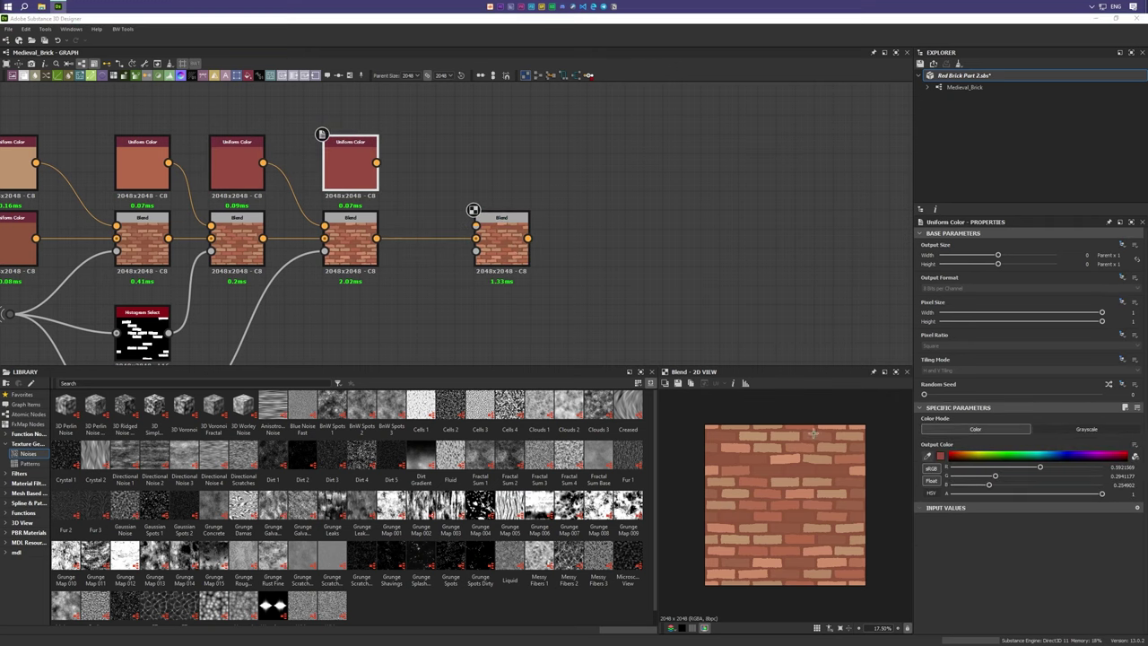
{"action": "mouse_move", "coordinate": [469, 295]}
{"action": "middle_mouse_down"}
{"action": "mouse_move", "coordinate": [325, 308]}
{"action": "mouse_move", "coordinate": [353, 275]}
{"action": "mouse_move", "coordinate": [322, 277]}
{"action": "middle_mouse_up"}
Step: Lower the new Histogram Select's Position to pick other bricks and mask the fourth Blend
{"action": "left_click_drag", "start_coordinate": [455, 224], "coordinate": [300, 260]}
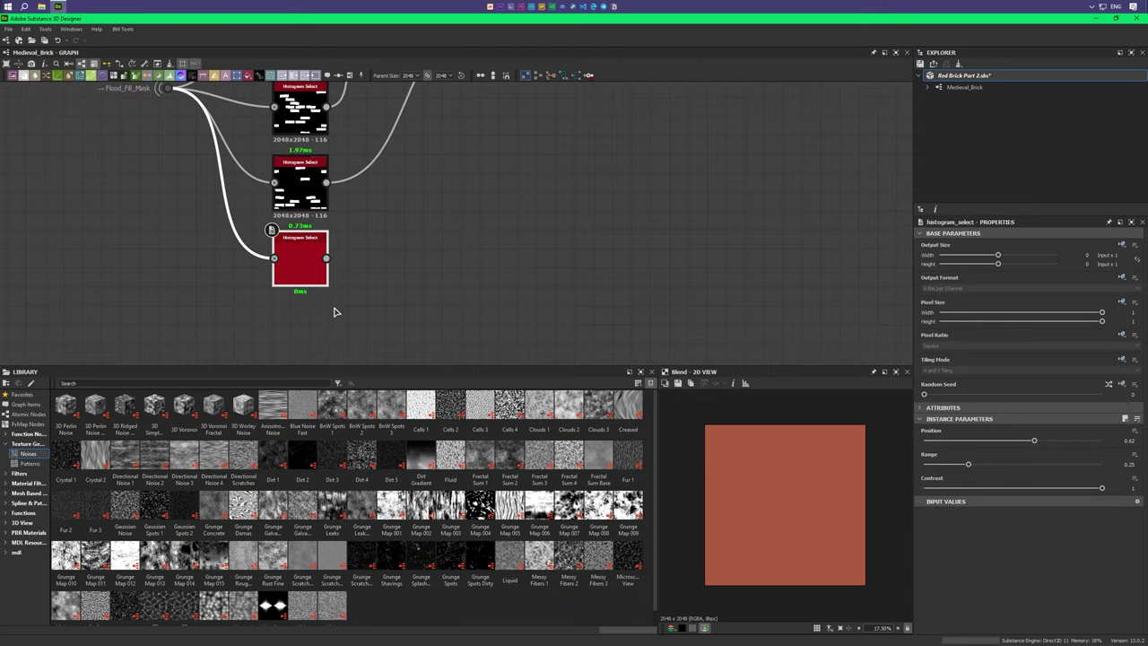
{"action": "double_click", "coordinate": [300, 260]}
{"action": "left_click_drag", "start_coordinate": [1034, 440], "coordinate": [964, 442]}
{"action": "scroll", "coordinate": [359, 224], "scroll_direction": "down", "scroll_amount": 3}
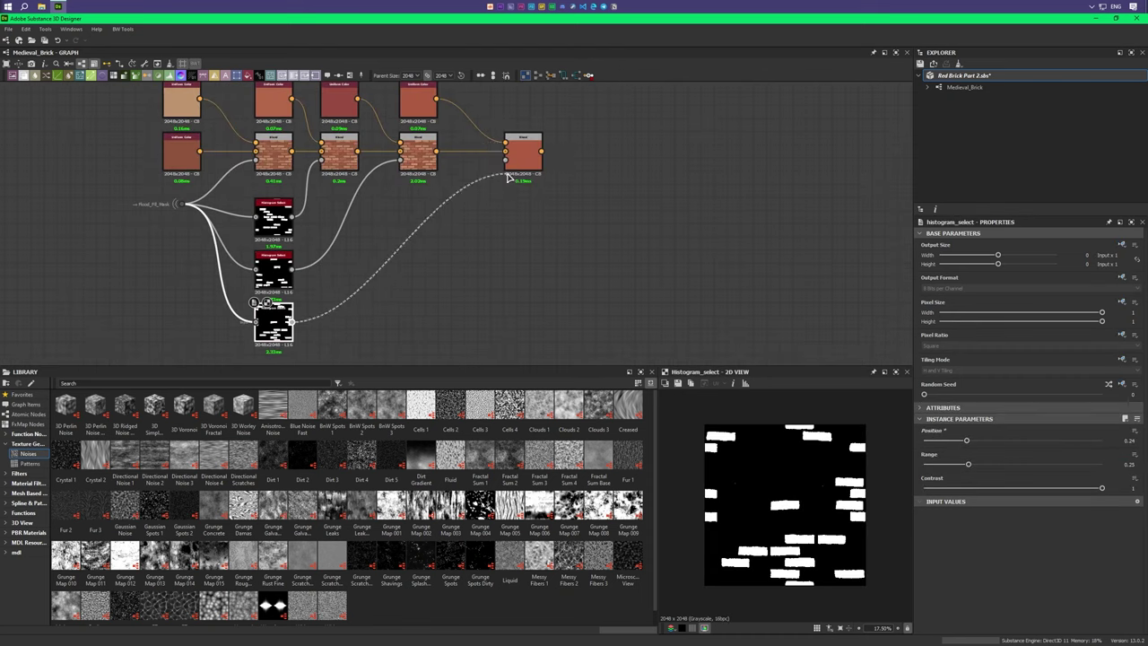
{"action": "left_click_drag", "start_coordinate": [289, 320], "coordinate": [505, 185]}
Step: Set the fourth Blend's blending mode to Multiply
{"action": "left_click", "coordinate": [520, 157]}
{"action": "scroll", "coordinate": [502, 251], "scroll_direction": "up", "scroll_amount": 3}
{"action": "left_click", "coordinate": [1004, 454]}
{"action": "left_click", "coordinate": [1004, 453]}
{"action": "scroll", "coordinate": [1004, 453], "scroll_direction": "down", "scroll_amount": 1}
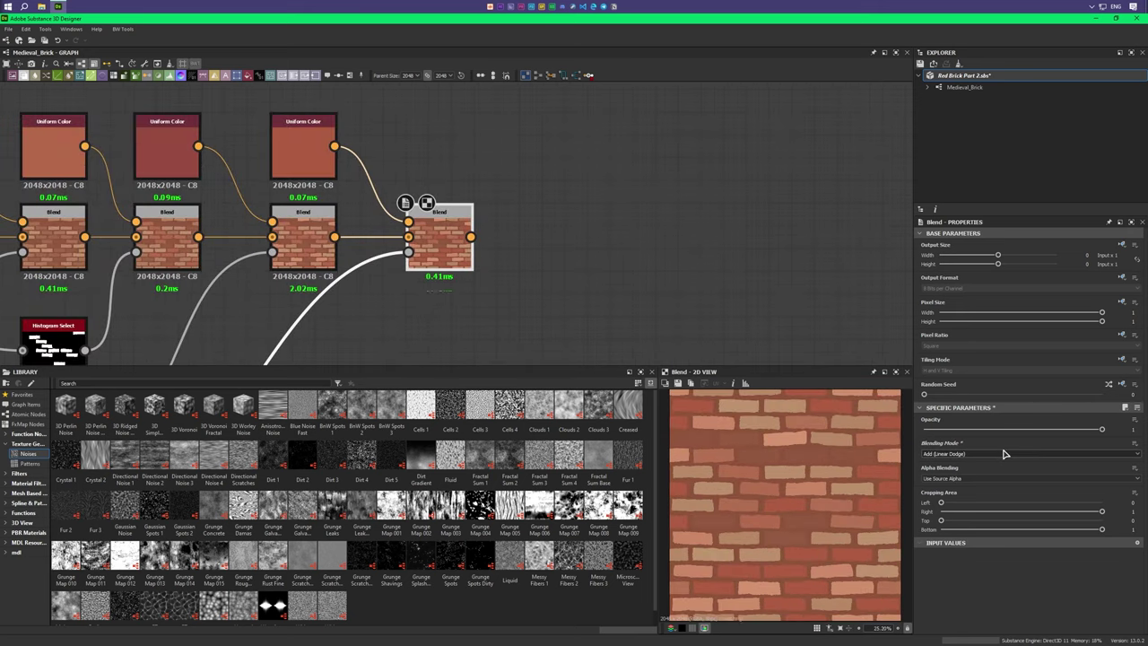
{"action": "scroll", "coordinate": [1004, 454], "scroll_direction": "down", "scroll_amount": 1}
{"action": "scroll", "coordinate": [1004, 454], "scroll_direction": "down", "scroll_amount": 1}
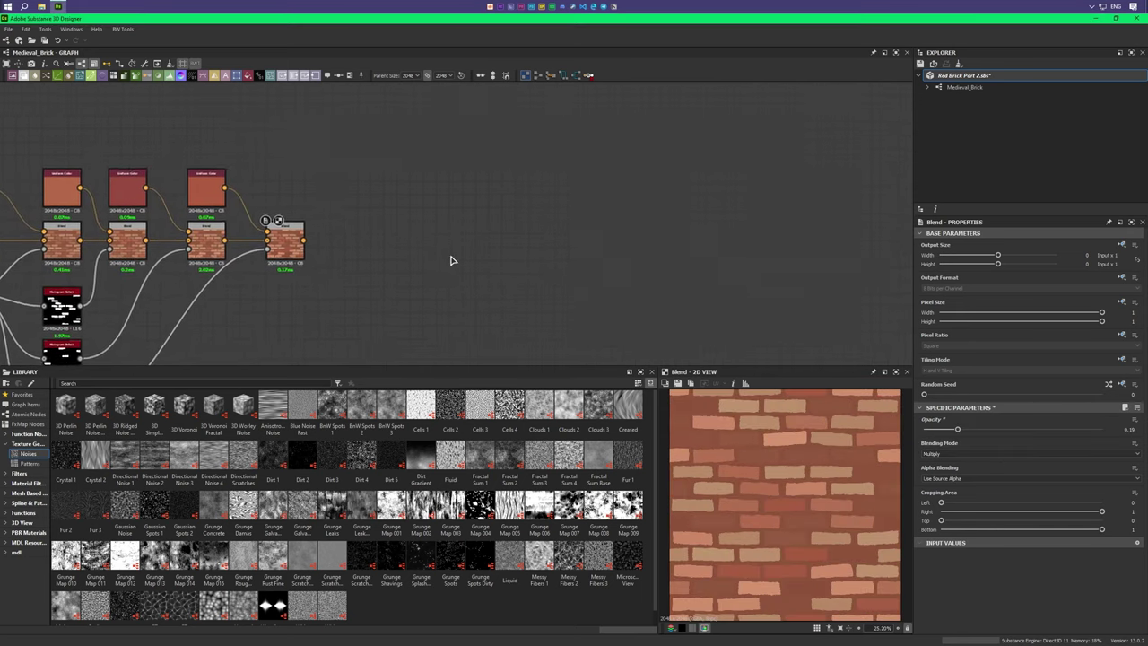
{"action": "scroll", "coordinate": [451, 256], "scroll_direction": "down", "scroll_amount": 3}
{"action": "scroll", "coordinate": [451, 239], "scroll_direction": "up", "scroll_amount": 1}
{"action": "scroll", "coordinate": [800, 507], "scroll_direction": "up", "scroll_amount": 1}
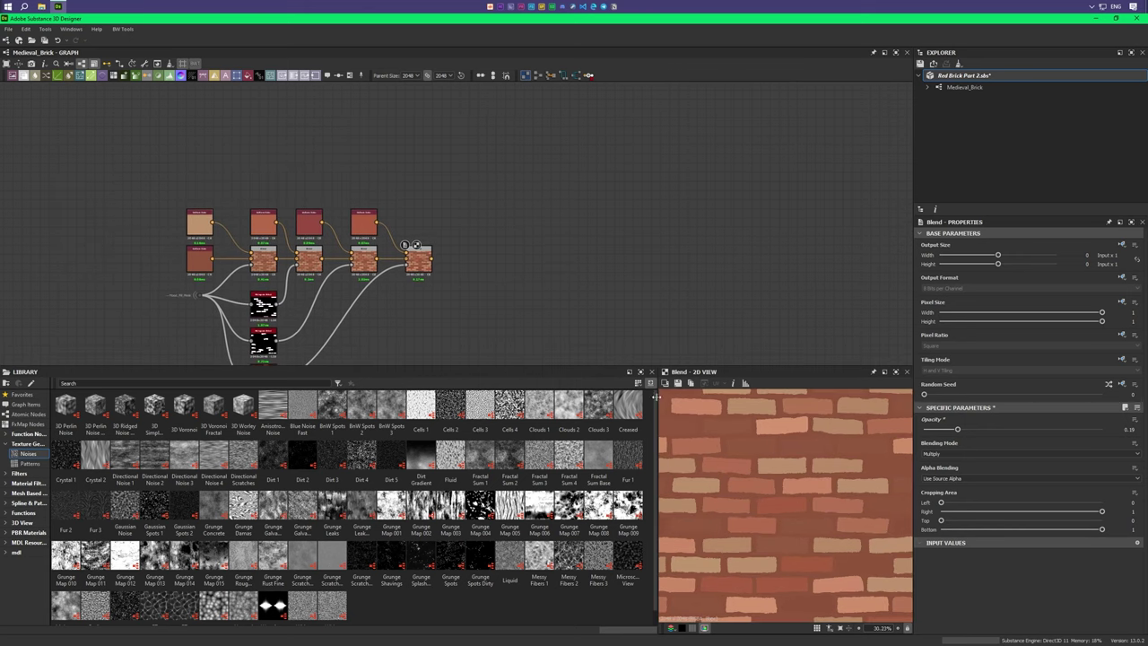
Step: Add another Blend at the end of the chain
{"action": "middle_click_drag", "start_coordinate": [435, 277], "coordinate": [385, 278]}
{"action": "key", "text": "space"}
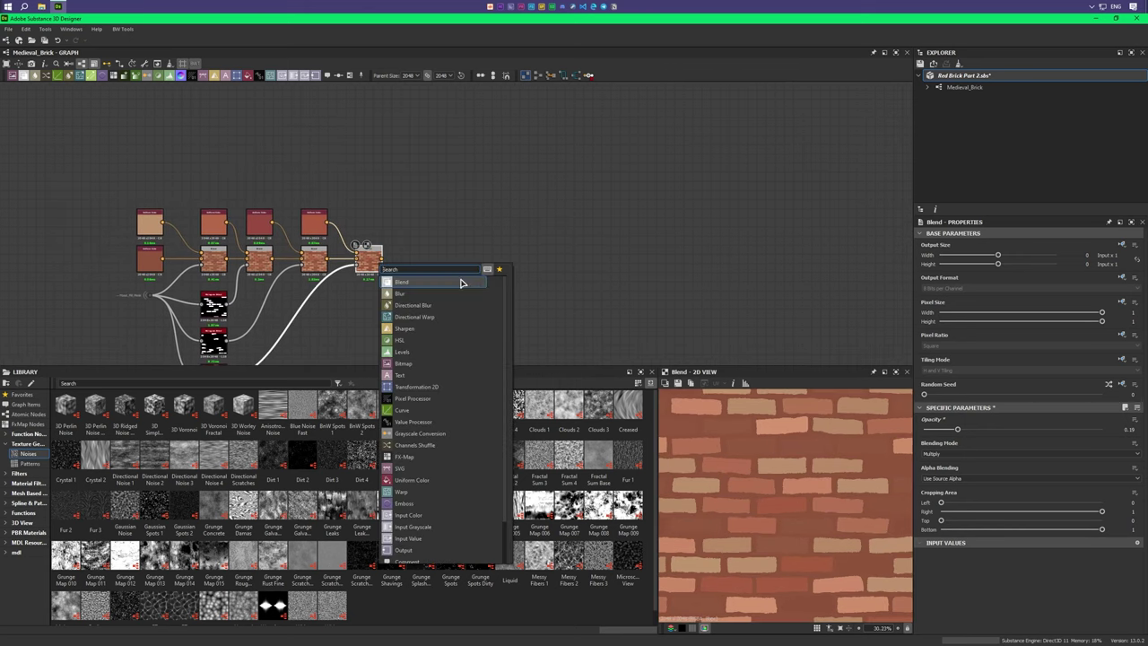
{"action": "key", "text": "Return"}
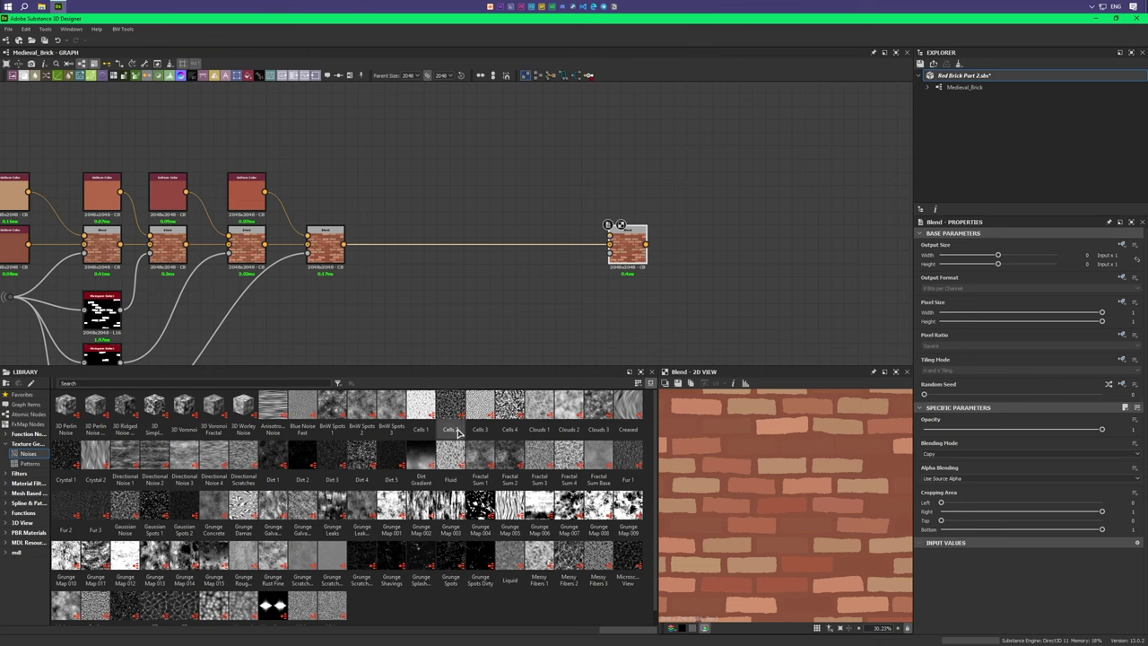
Step: Add a Clouds 1 noise into a Levels with raised black and lowered white levels
{"action": "left_click_drag", "start_coordinate": [531, 433], "coordinate": [464, 187]}
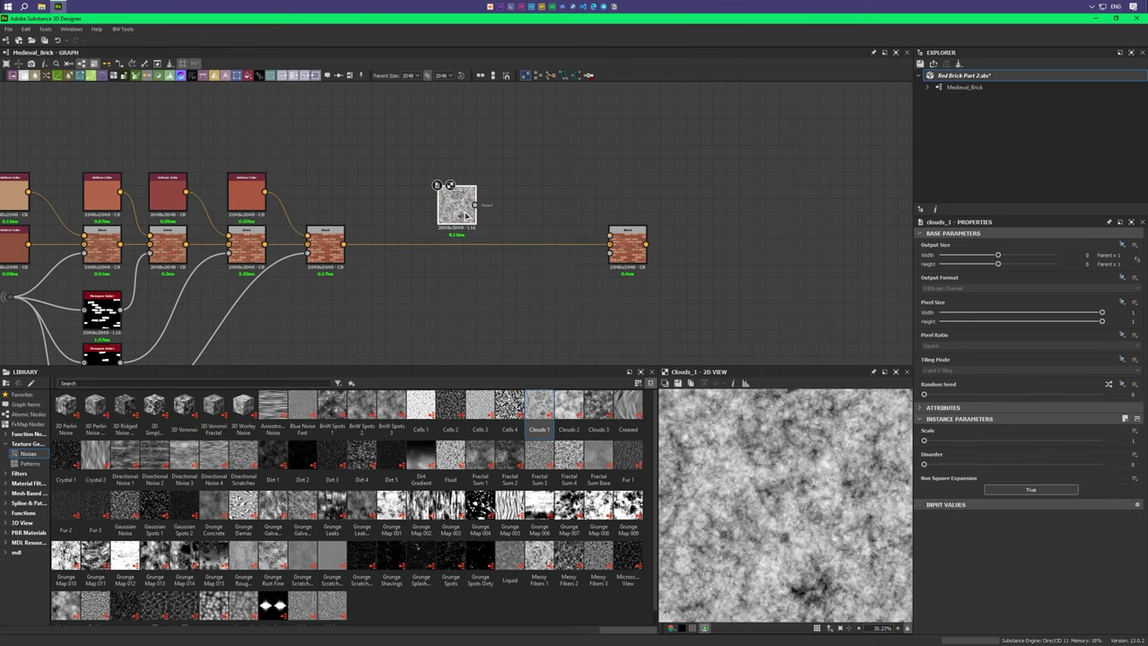
{"action": "scroll", "coordinate": [485, 214], "scroll_direction": "up", "scroll_amount": 3}
{"action": "scroll", "coordinate": [485, 214], "scroll_direction": "up", "scroll_amount": 2}
{"action": "middle_click_drag", "start_coordinate": [457, 199], "coordinate": [355, 200]}
{"action": "key", "text": "ctrl+l"}
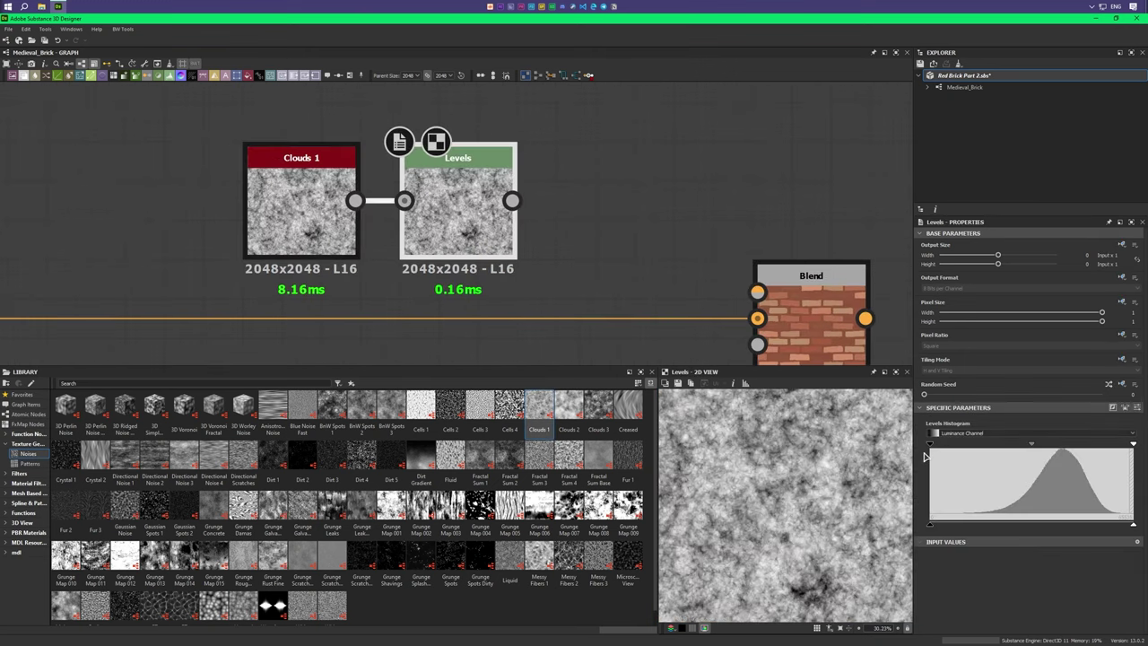
{"action": "left_click_drag", "start_coordinate": [980, 443], "coordinate": [1022, 443]}
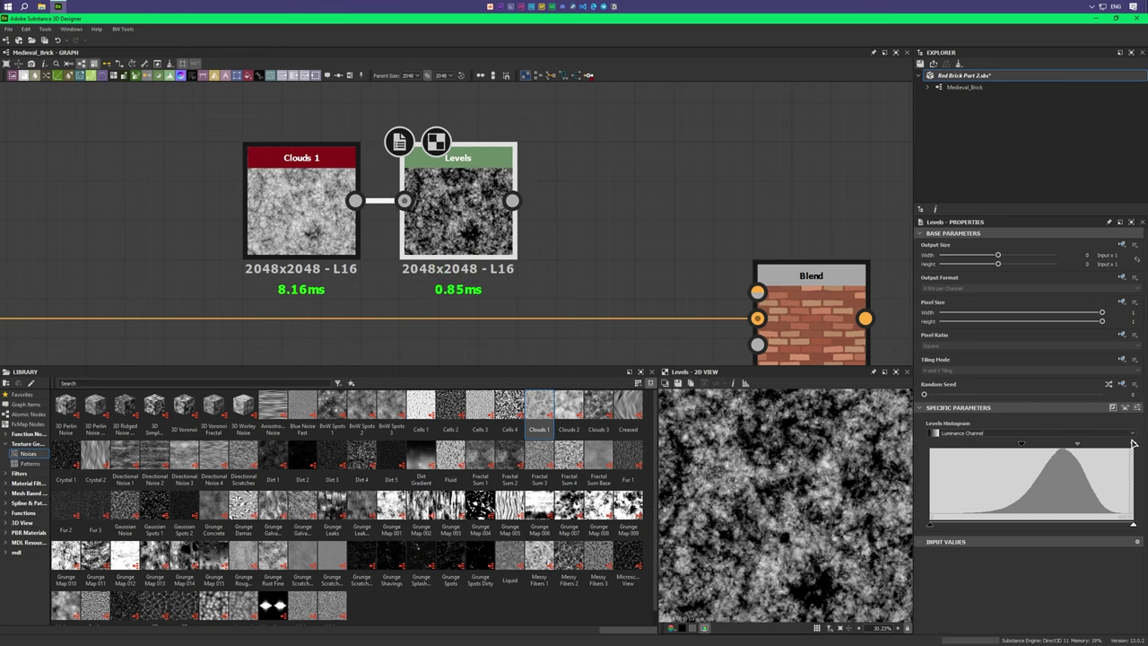
{"action": "left_click_drag", "start_coordinate": [1133, 443], "coordinate": [1108, 443]}
Step: Add a Gradient Map after the Levels and open its gradient editor
{"action": "scroll", "coordinate": [358, 201], "scroll_direction": "down", "scroll_amount": 2}
{"action": "key", "text": "space"}
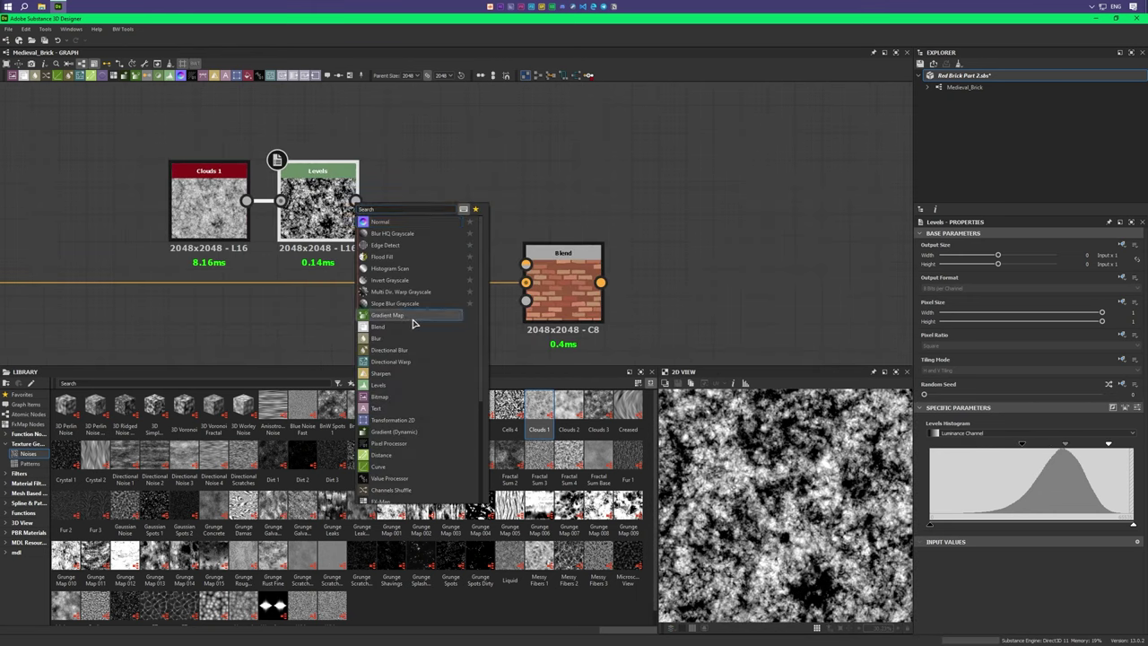
{"action": "left_click", "coordinate": [412, 316]}
{"action": "left_click", "coordinate": [1116, 509]}
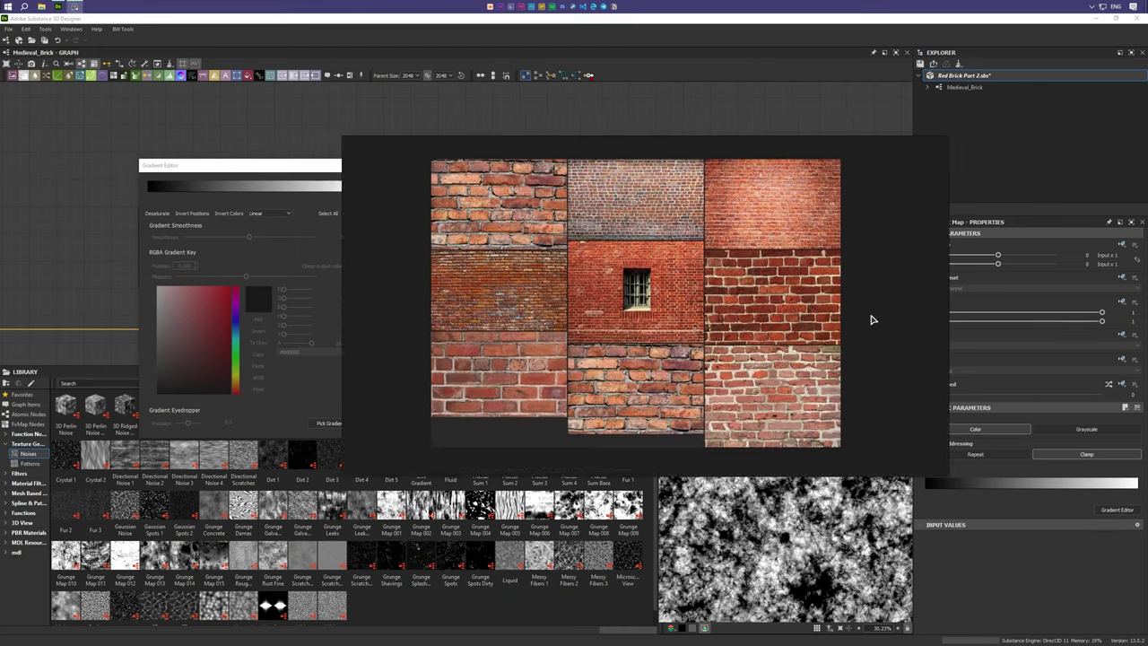
Step: Position and zoom the brick reference photo to show its lower-left bricks
{"action": "left_click_drag", "start_coordinate": [870, 320], "coordinate": [967, 311]}
{"action": "scroll", "coordinate": [677, 235], "scroll_direction": "up", "scroll_amount": 5}
{"action": "mouse_move", "coordinate": [677, 187]}
{"action": "left_mouse_down"}
{"action": "mouse_move", "coordinate": [677, 235]}
{"action": "mouse_move", "coordinate": [646, 242]}
{"action": "left_mouse_up"}
{"action": "scroll", "coordinate": [628, 269], "scroll_direction": "down", "scroll_amount": 3}
{"action": "scroll", "coordinate": [592, 323], "scroll_direction": "down", "scroll_amount": 2}
{"action": "scroll", "coordinate": [582, 339], "scroll_direction": "down", "scroll_amount": 2}
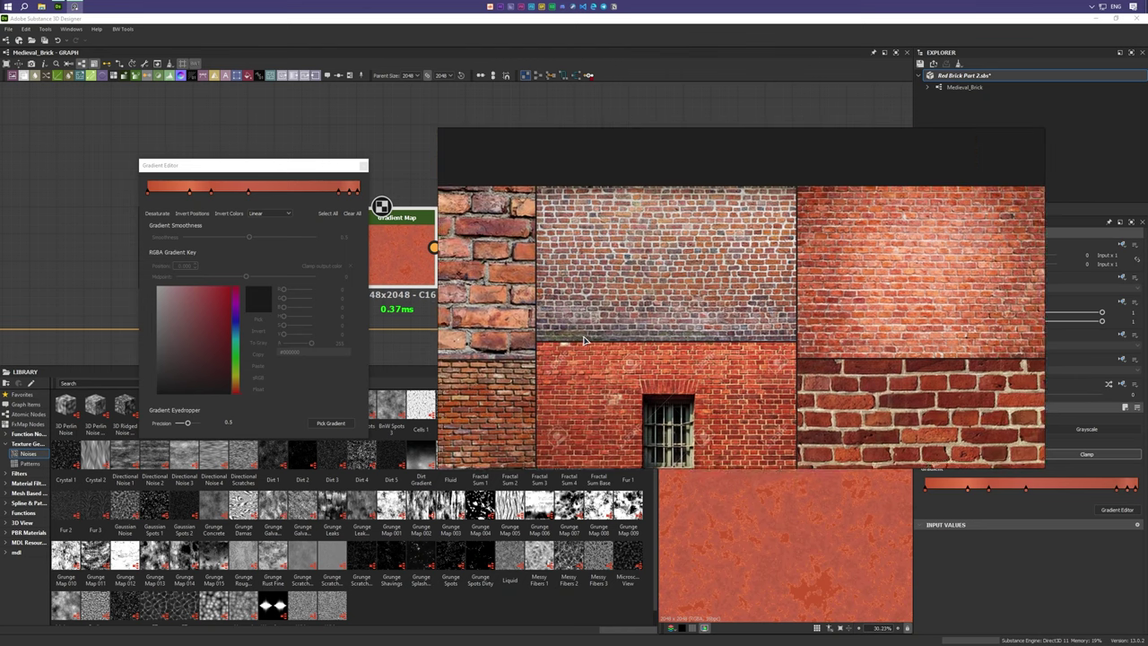
{"action": "scroll", "coordinate": [583, 339], "scroll_direction": "down", "scroll_amount": 2}
{"action": "left_click_drag", "start_coordinate": [798, 368], "coordinate": [732, 228]}
{"action": "scroll", "coordinate": [691, 361], "scroll_direction": "up", "scroll_amount": 2}
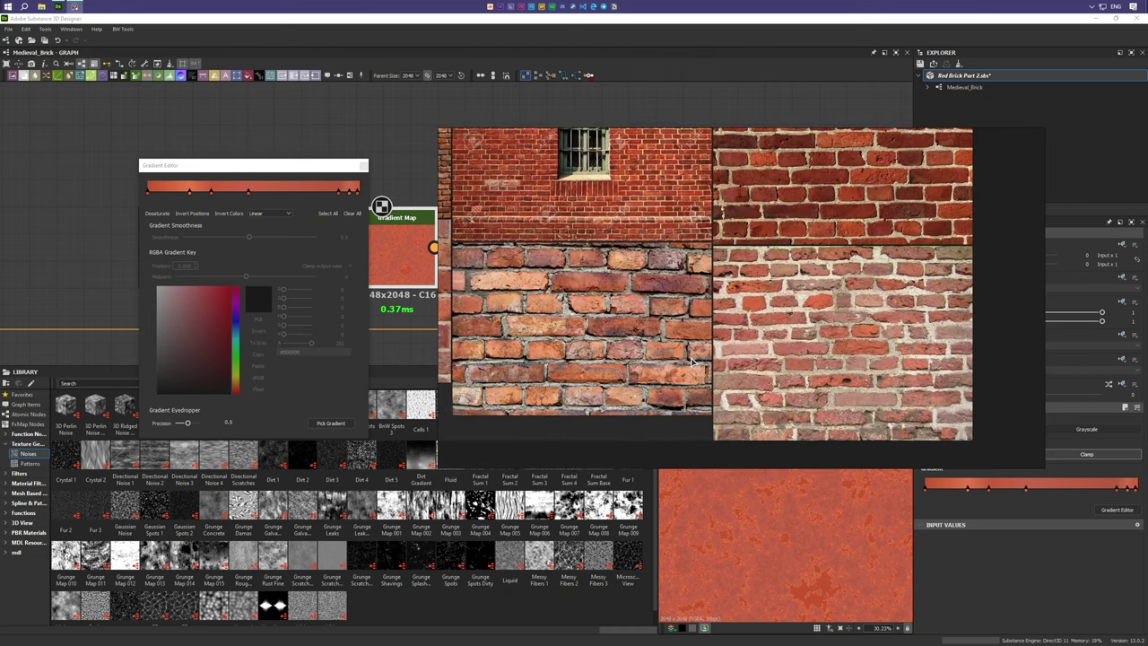
{"action": "scroll", "coordinate": [728, 356], "scroll_direction": "up", "scroll_amount": 2}
{"action": "scroll", "coordinate": [669, 283], "scroll_direction": "up", "scroll_amount": 2}
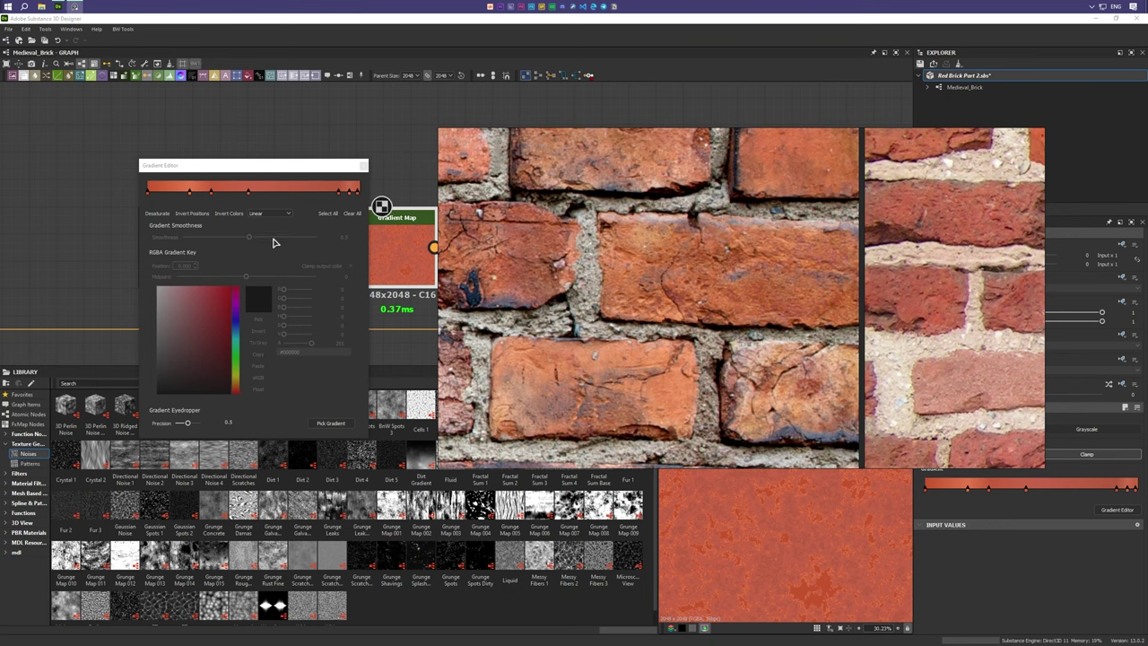
Step: Sample several strokes of brick colours from the photo into the gradient, then close the editor
{"action": "left_click", "coordinate": [329, 424]}
{"action": "left_click_drag", "start_coordinate": [627, 248], "coordinate": [706, 297]}
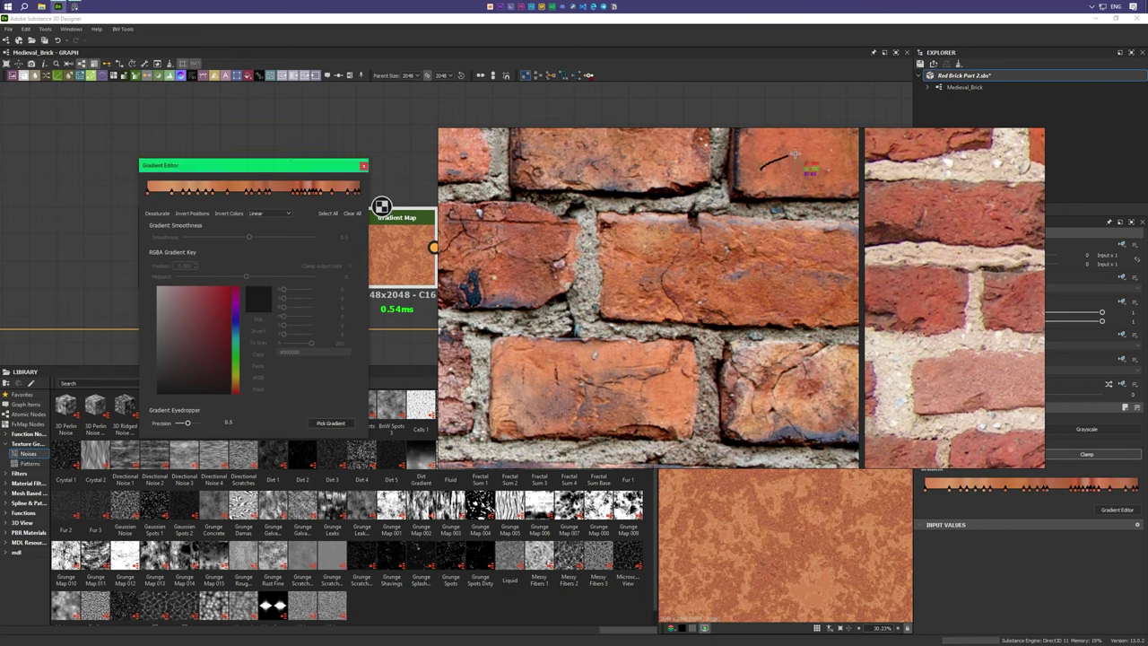
{"action": "left_click_drag", "start_coordinate": [852, 144], "coordinate": [854, 143]}
{"action": "left_click", "coordinate": [318, 426]}
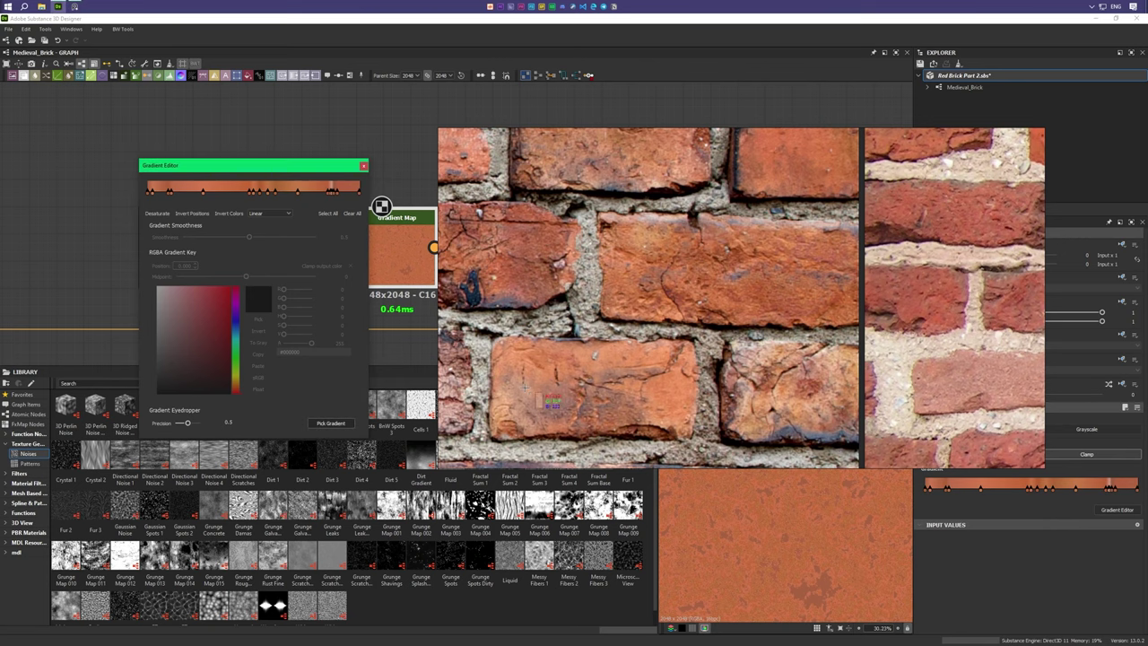
{"action": "left_click_drag", "start_coordinate": [525, 388], "coordinate": [531, 391]}
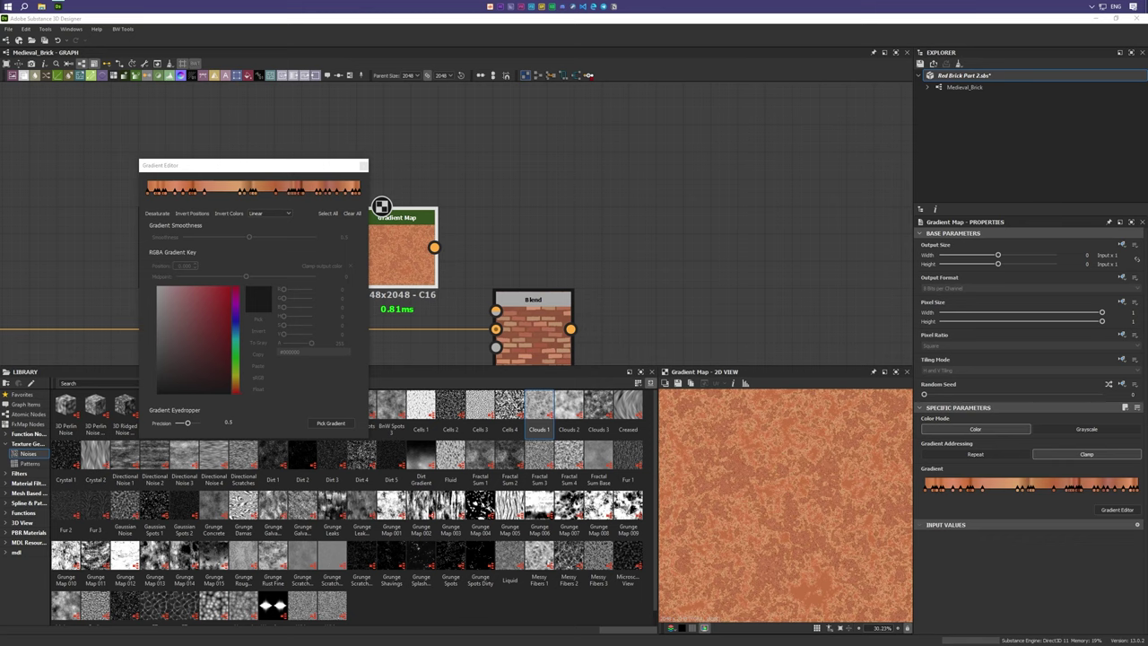
{"action": "key", "text": "Escape"}
Step: Set the Histogram Select position to 0.49 and its range to 0.36
{"action": "left_click", "coordinate": [538, 269]}
{"action": "scroll", "coordinate": [538, 230], "scroll_direction": "down", "scroll_amount": 2}
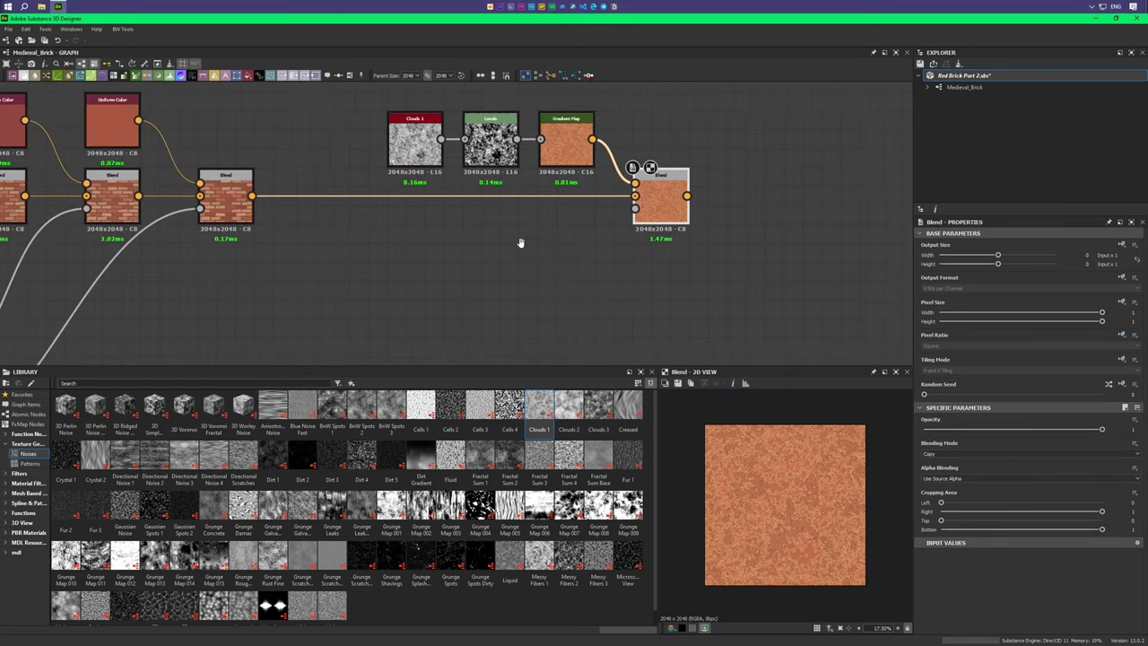
{"action": "scroll", "coordinate": [520, 242], "scroll_direction": "down", "scroll_amount": 2}
{"action": "middle_click_drag", "start_coordinate": [409, 320], "coordinate": [252, 273]}
{"action": "scroll", "coordinate": [187, 281], "scroll_direction": "up", "scroll_amount": 2}
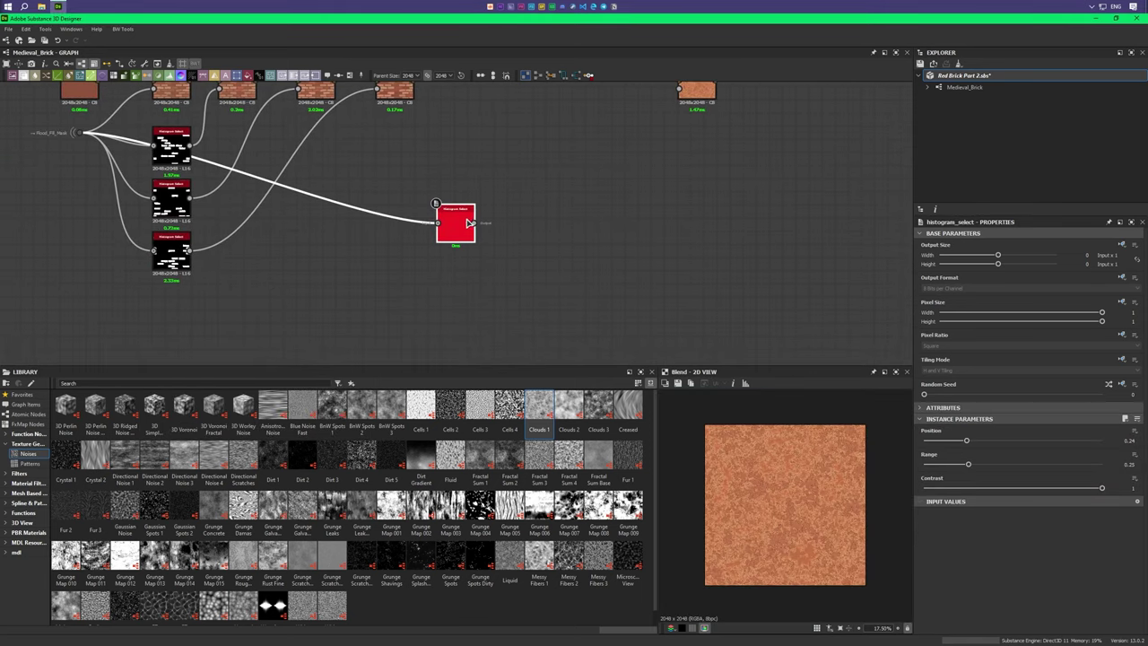
{"action": "middle_click_drag", "start_coordinate": [468, 223], "coordinate": [362, 271]}
{"action": "left_click_drag", "start_coordinate": [966, 440], "coordinate": [1011, 440]}
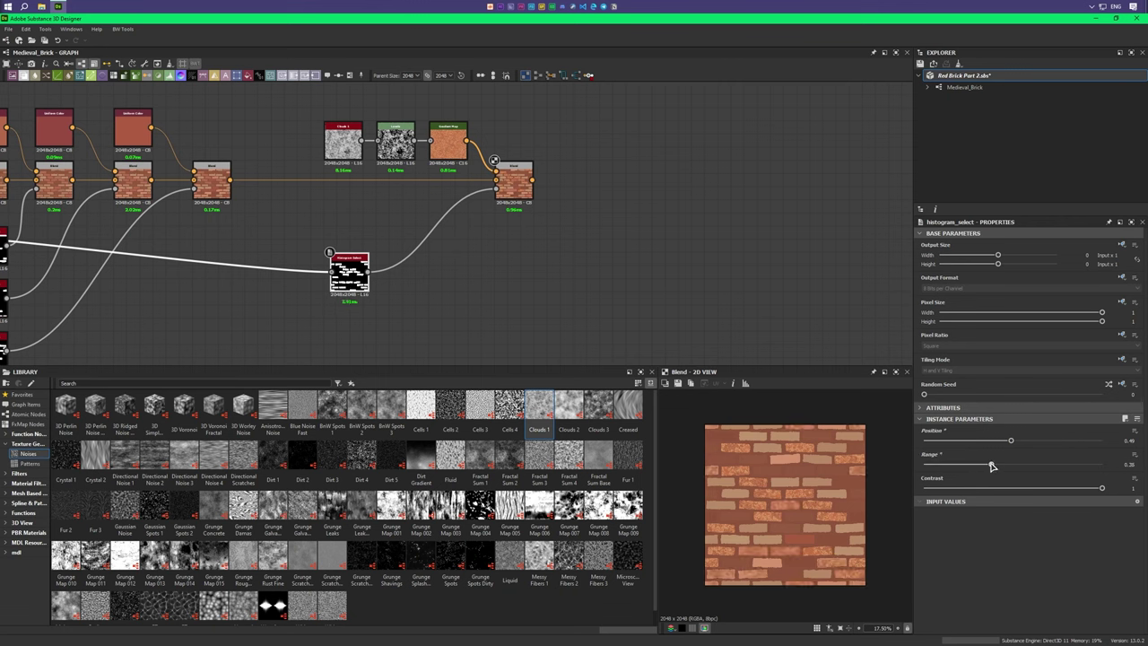
Step: Wire the Histogram Select mask into the Blend's Opacity and set it to Multiply at 0.6
{"action": "middle_click_drag", "start_coordinate": [489, 258], "coordinate": [535, 322]}
{"action": "mouse_move", "coordinate": [397, 333]}
{"action": "left_mouse_down"}
{"action": "mouse_move", "coordinate": [415, 300]}
{"action": "mouse_move", "coordinate": [541, 256]}
{"action": "left_mouse_up"}
{"action": "left_click", "coordinate": [558, 251]}
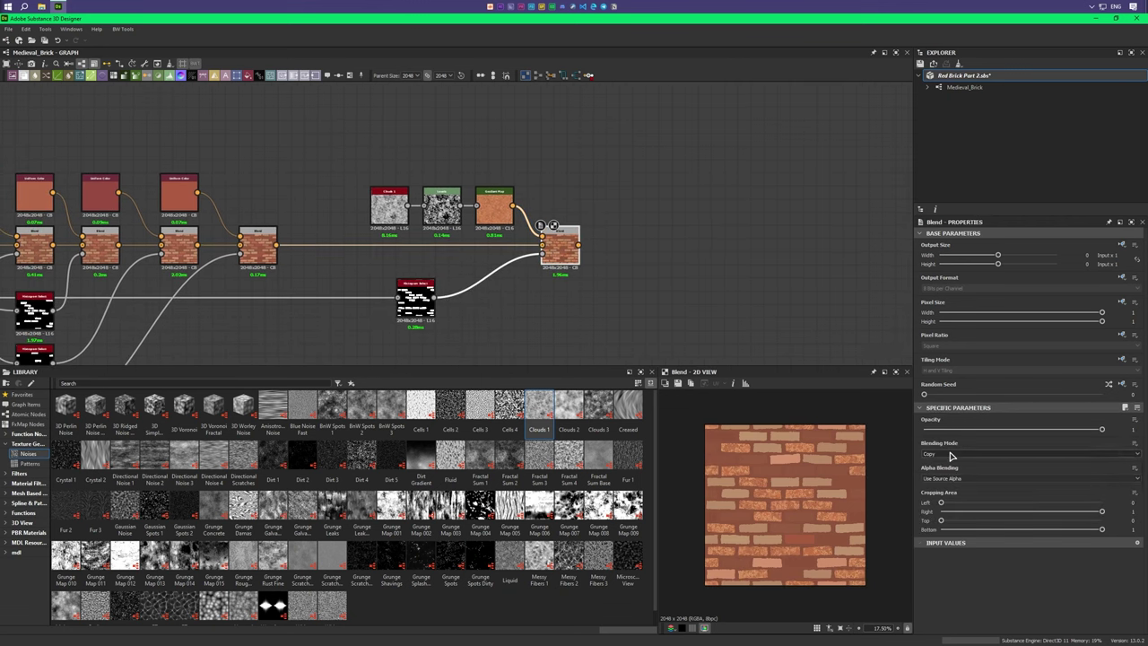
{"action": "scroll", "coordinate": [950, 453], "scroll_direction": "down", "scroll_amount": 1}
{"action": "scroll", "coordinate": [951, 454], "scroll_direction": "down", "scroll_amount": 1}
{"action": "scroll", "coordinate": [950, 454], "scroll_direction": "down", "scroll_amount": 1}
{"action": "scroll", "coordinate": [768, 504], "scroll_direction": "up", "scroll_amount": 5}
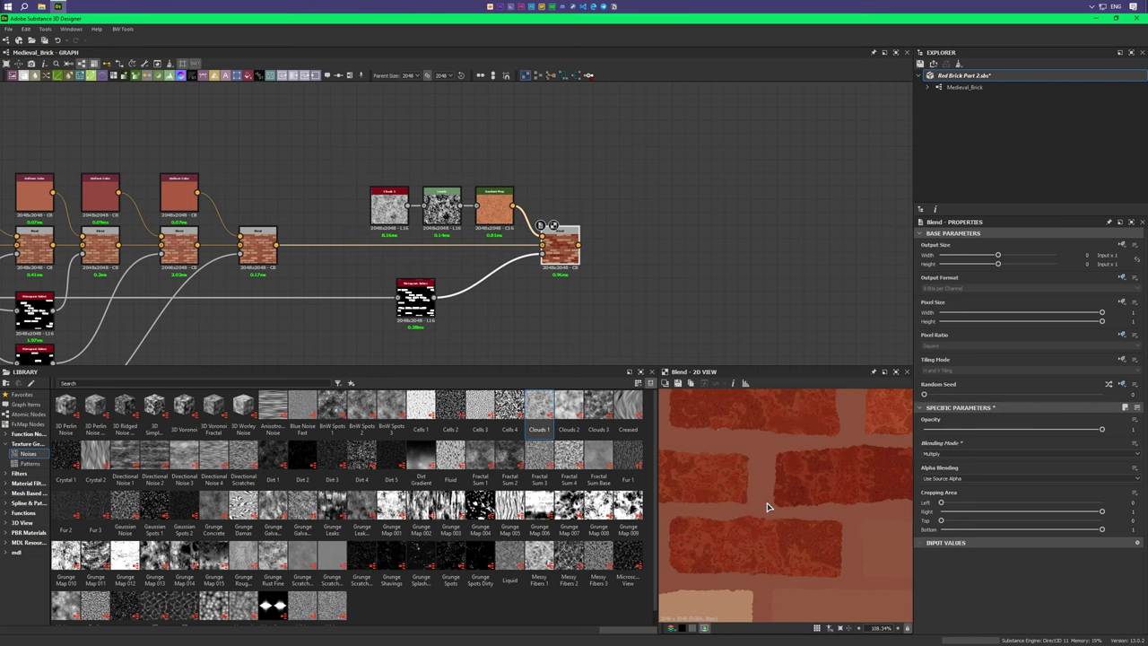
{"action": "left_click_drag", "start_coordinate": [971, 428], "coordinate": [1023, 431]}
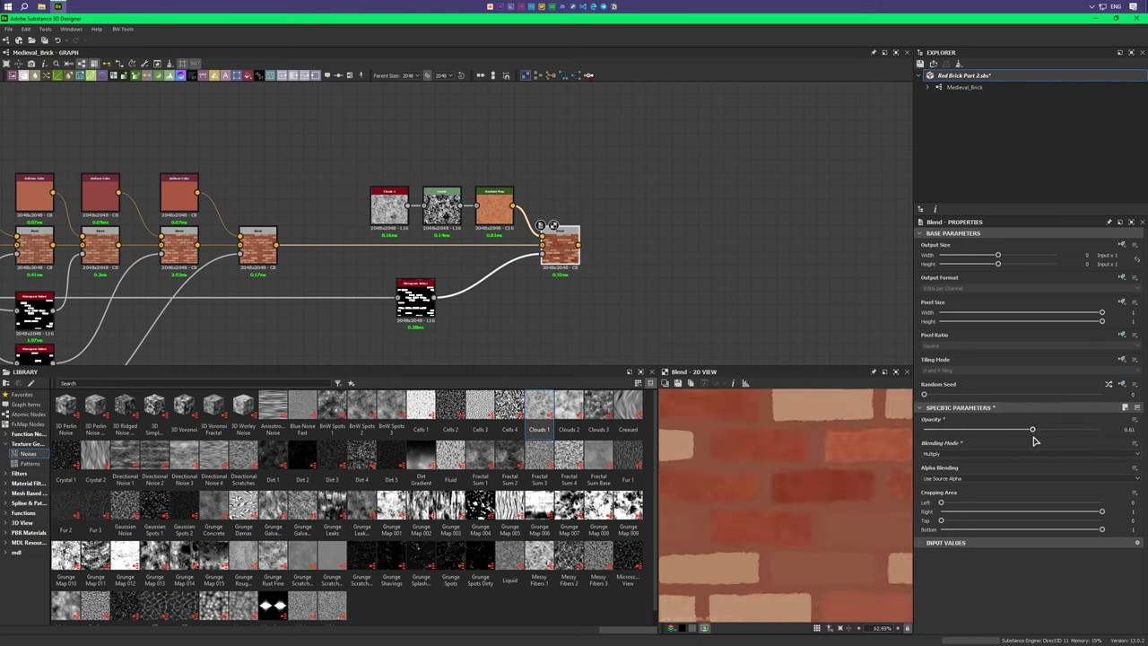
{"action": "scroll", "coordinate": [807, 498], "scroll_direction": "down", "scroll_amount": 3}
{"action": "middle_click_drag", "start_coordinate": [610, 250], "coordinate": [368, 301]}
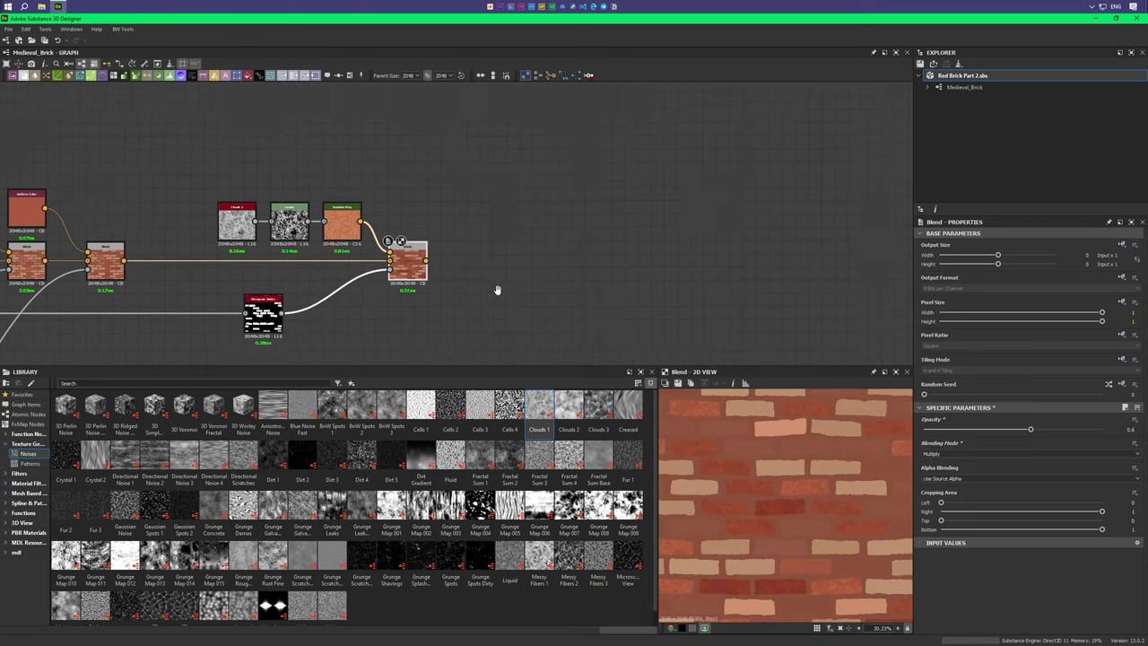
Step: Add a Blend after the brick Blend, plus a Clouds 3 noise feeding a new Gradient Map
{"action": "right_click", "coordinate": [314, 290]}
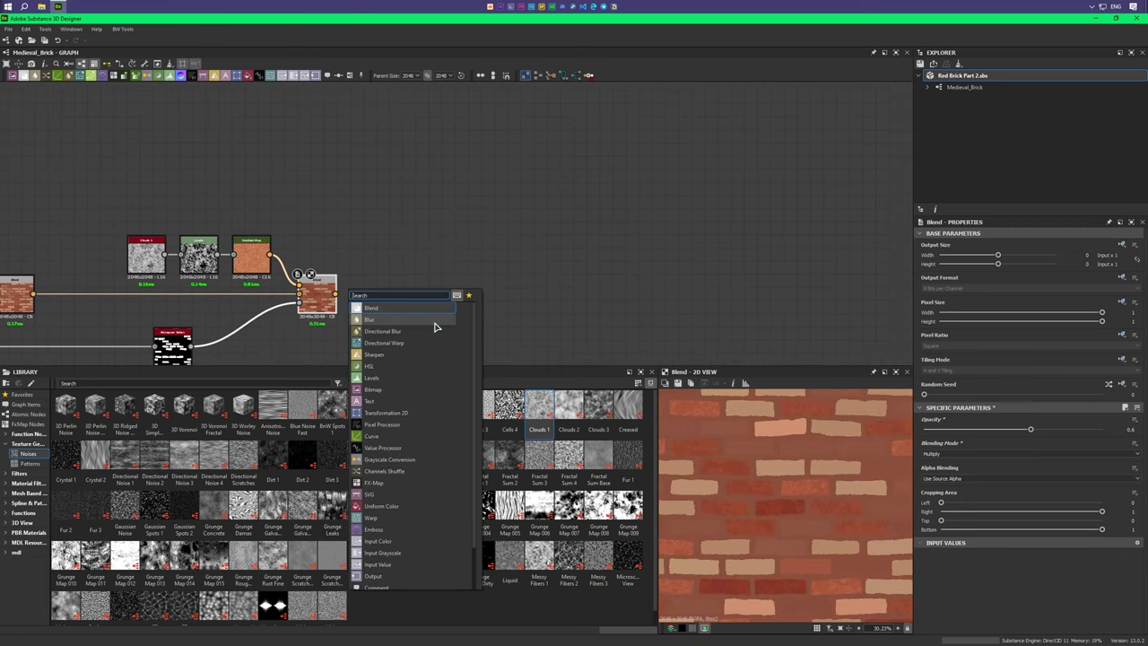
{"action": "left_click", "coordinate": [403, 308]}
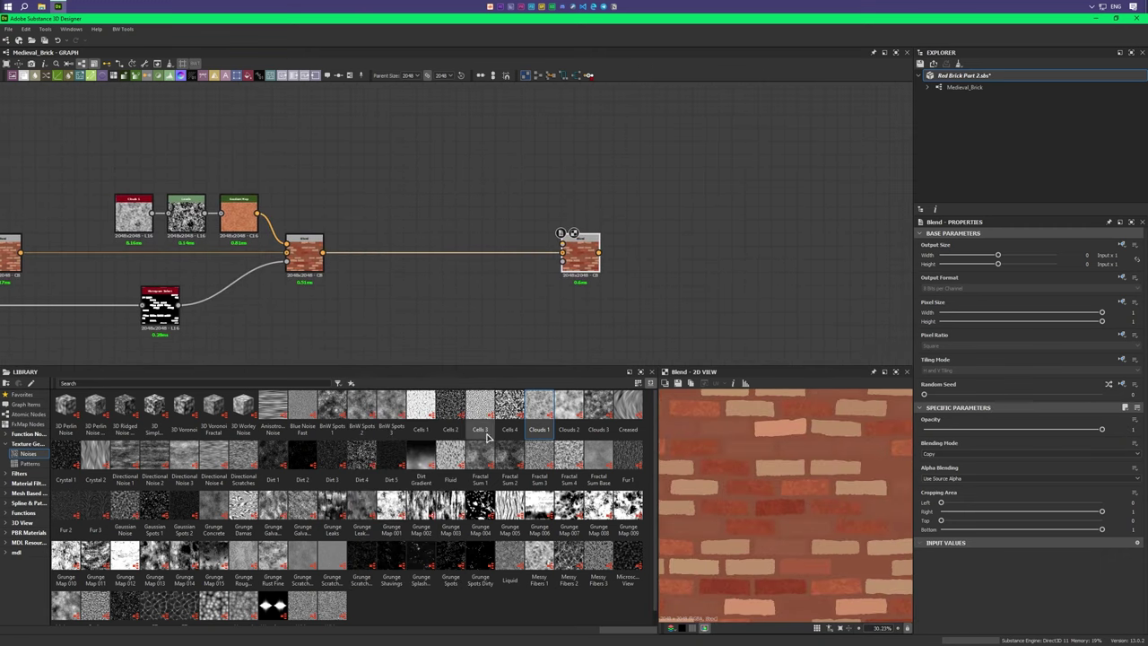
{"action": "left_click_drag", "start_coordinate": [598, 408], "coordinate": [351, 236]}
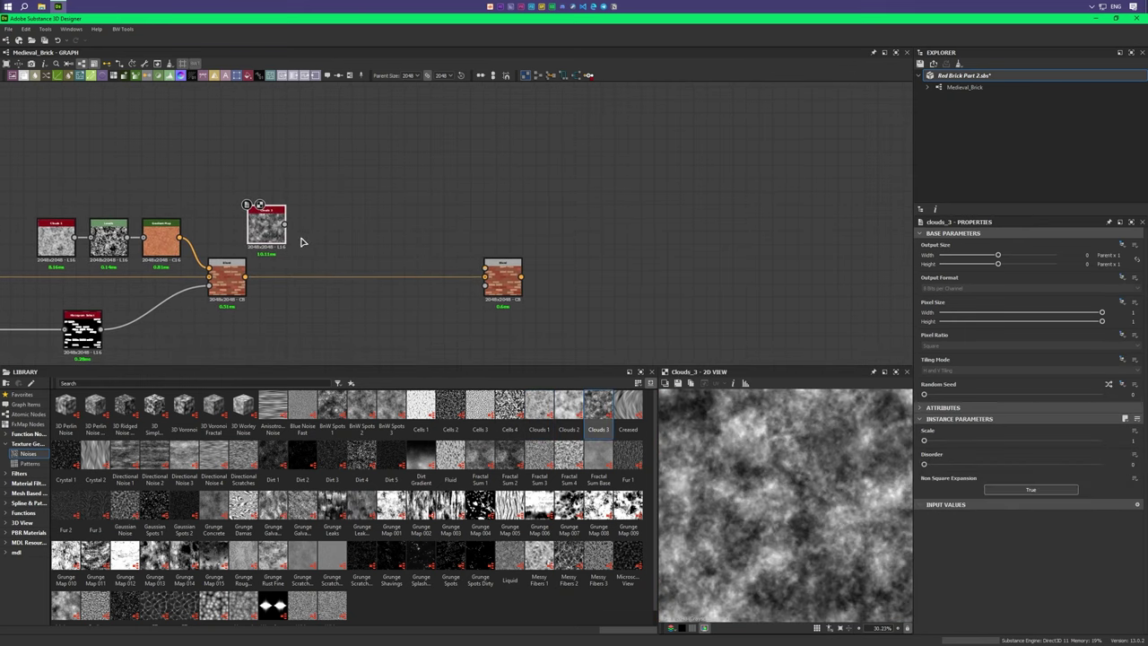
{"action": "left_click_drag", "start_coordinate": [284, 223], "coordinate": [315, 230]}
{"action": "left_click", "coordinate": [359, 263]}
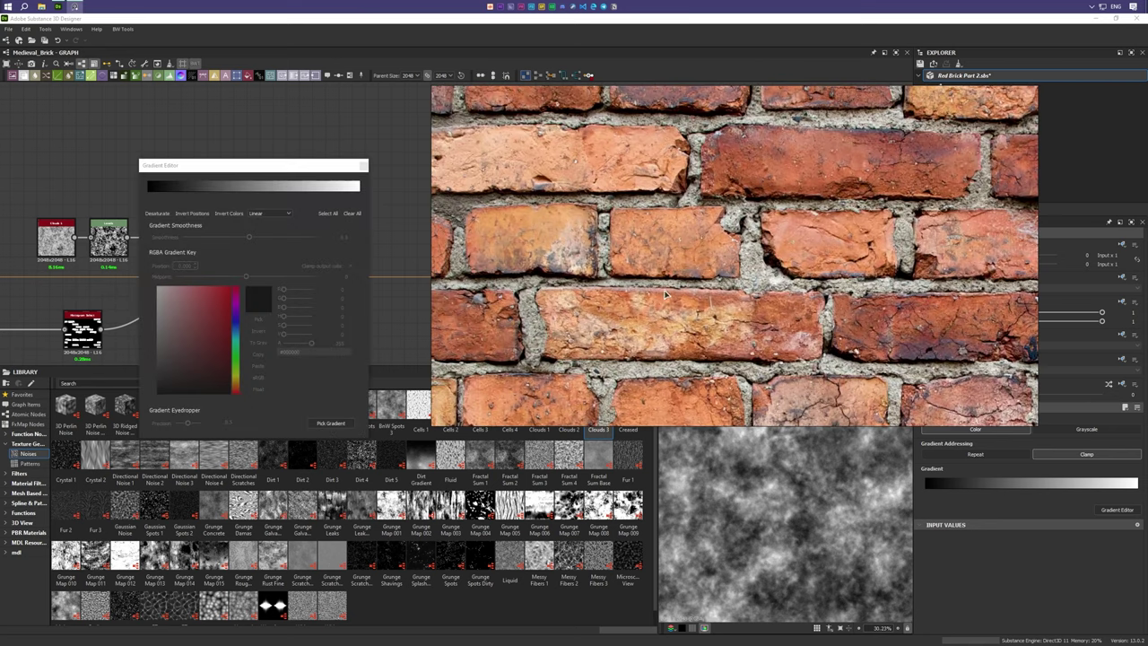
Step: Pick the Gradient Map's colours from the brick photo, resampling darker and redder bricks
{"action": "left_click", "coordinate": [330, 422]}
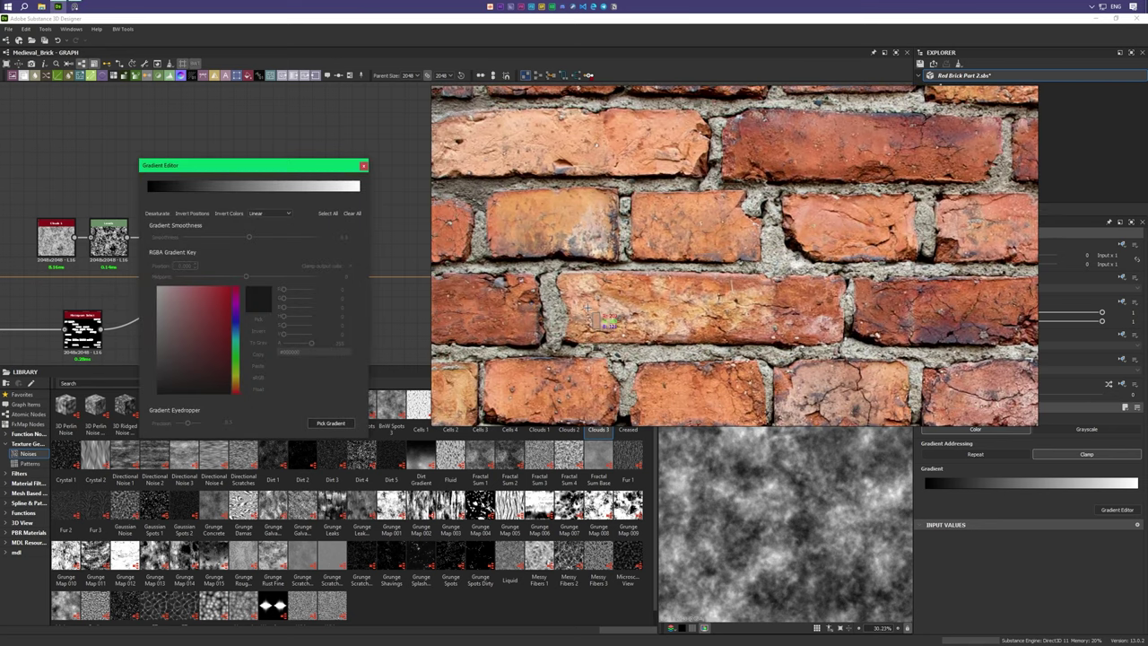
{"action": "left_click_drag", "start_coordinate": [714, 308], "coordinate": [716, 308]}
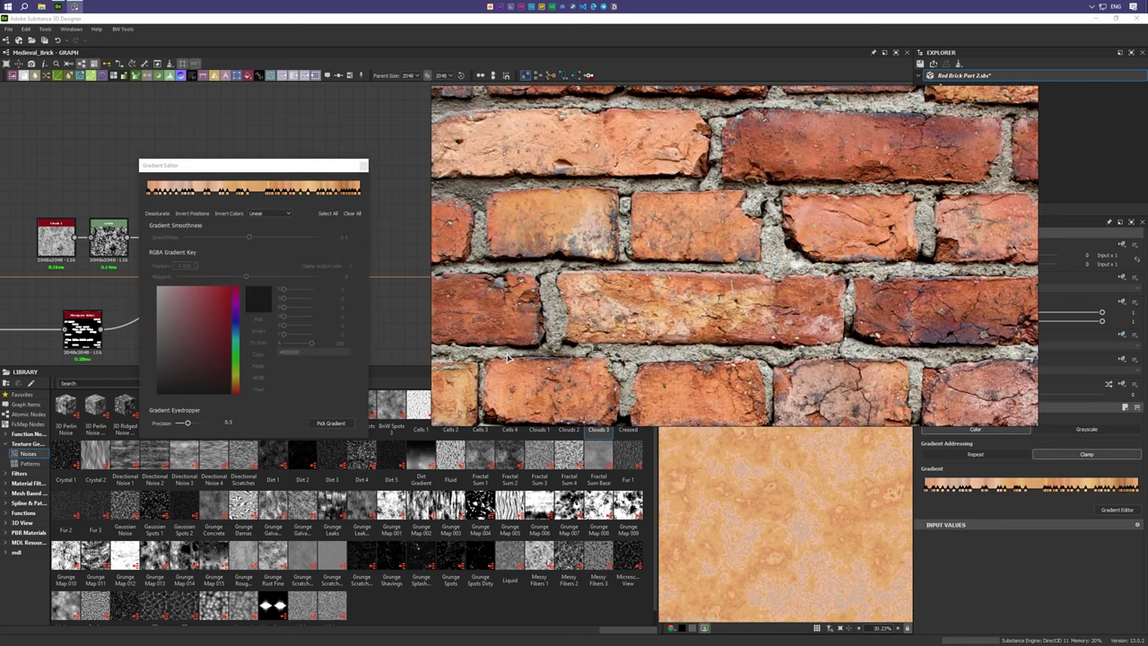
{"action": "left_click_drag", "start_coordinate": [554, 213], "coordinate": [558, 212]}
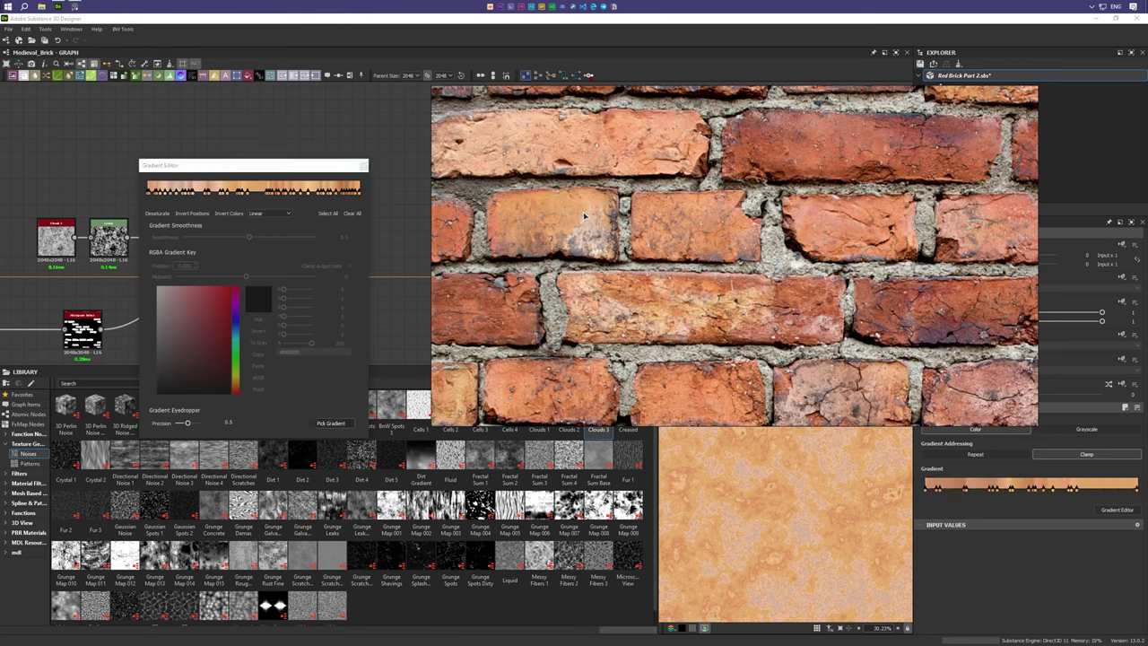
{"action": "left_click_drag", "start_coordinate": [821, 147], "coordinate": [823, 147]}
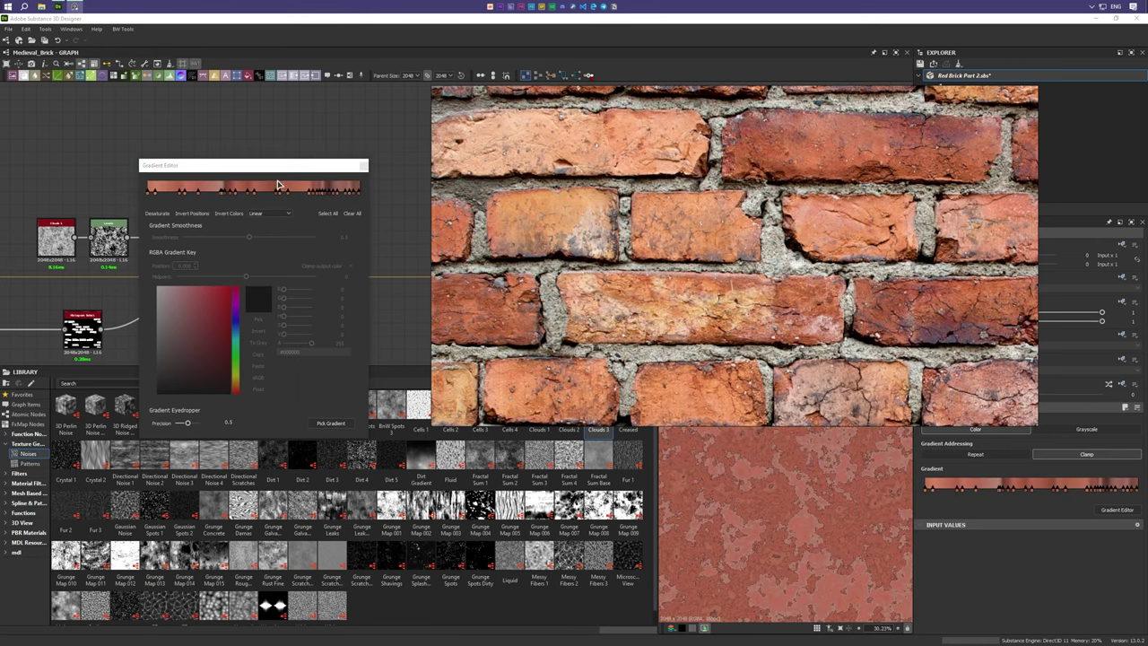
{"action": "left_click", "coordinate": [363, 167]}
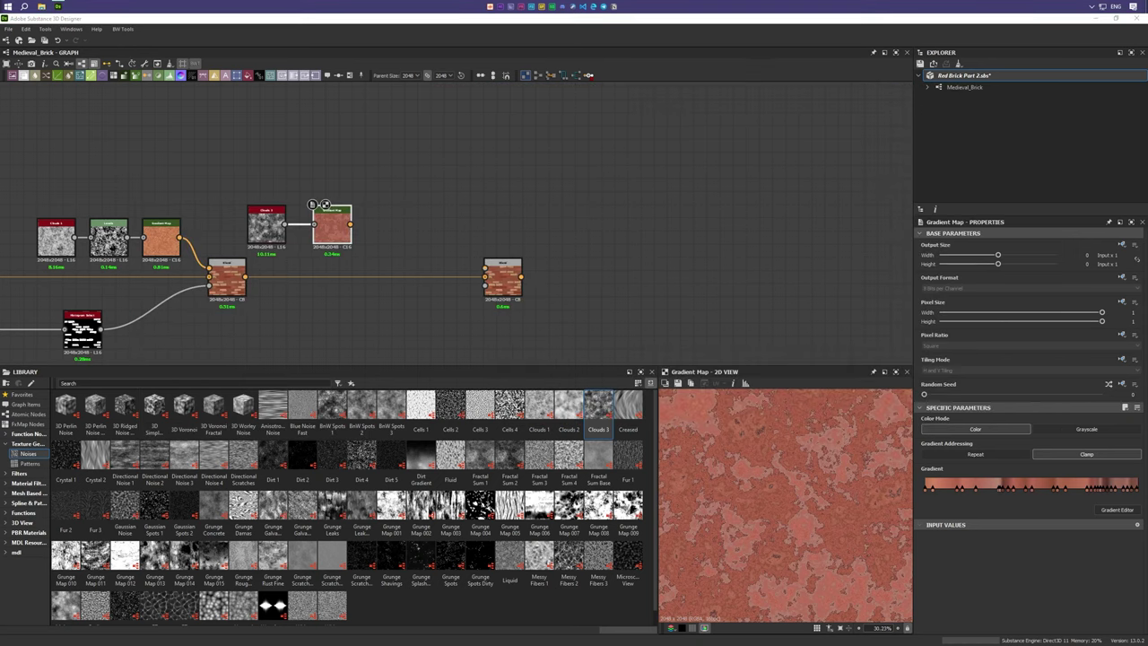
Step: Connect the red Gradient Map to the new Blend's foreground
{"action": "middle_click_drag", "start_coordinate": [431, 240], "coordinate": [365, 201]}
{"action": "left_click_drag", "start_coordinate": [290, 185], "coordinate": [422, 236]}
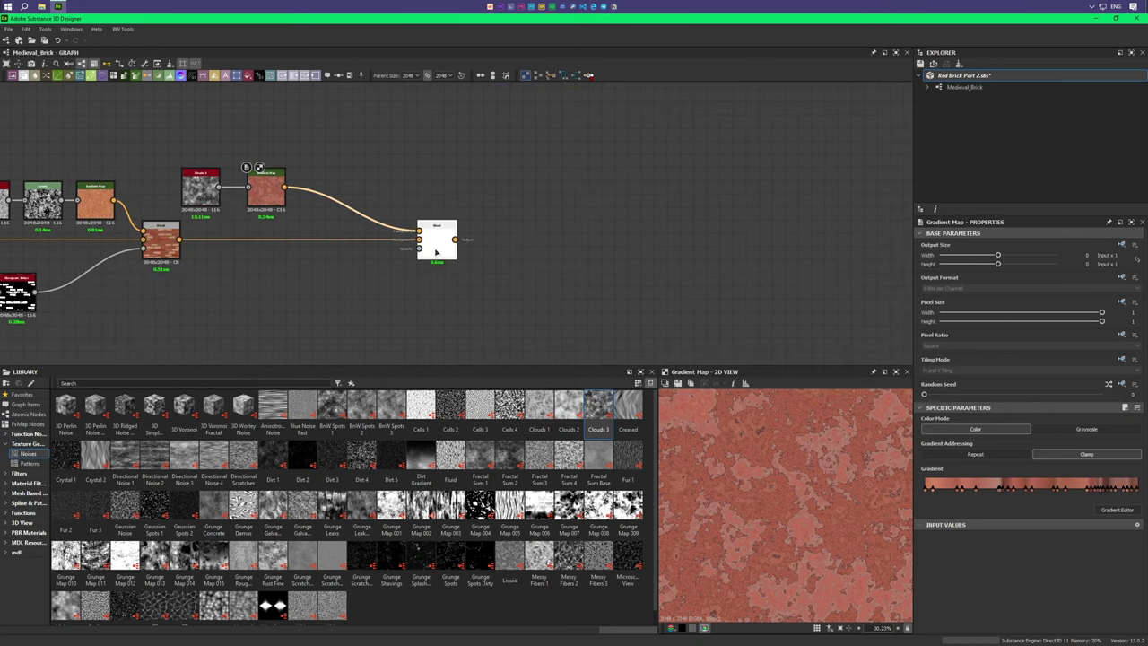
{"action": "middle_click_drag", "start_coordinate": [405, 297], "coordinate": [439, 248]}
{"action": "scroll", "coordinate": [440, 248], "scroll_direction": "down", "scroll_amount": 2}
{"action": "scroll", "coordinate": [551, 191], "scroll_direction": "up", "scroll_amount": 3}
{"action": "scroll", "coordinate": [417, 257], "scroll_direction": "down", "scroll_amount": 2}
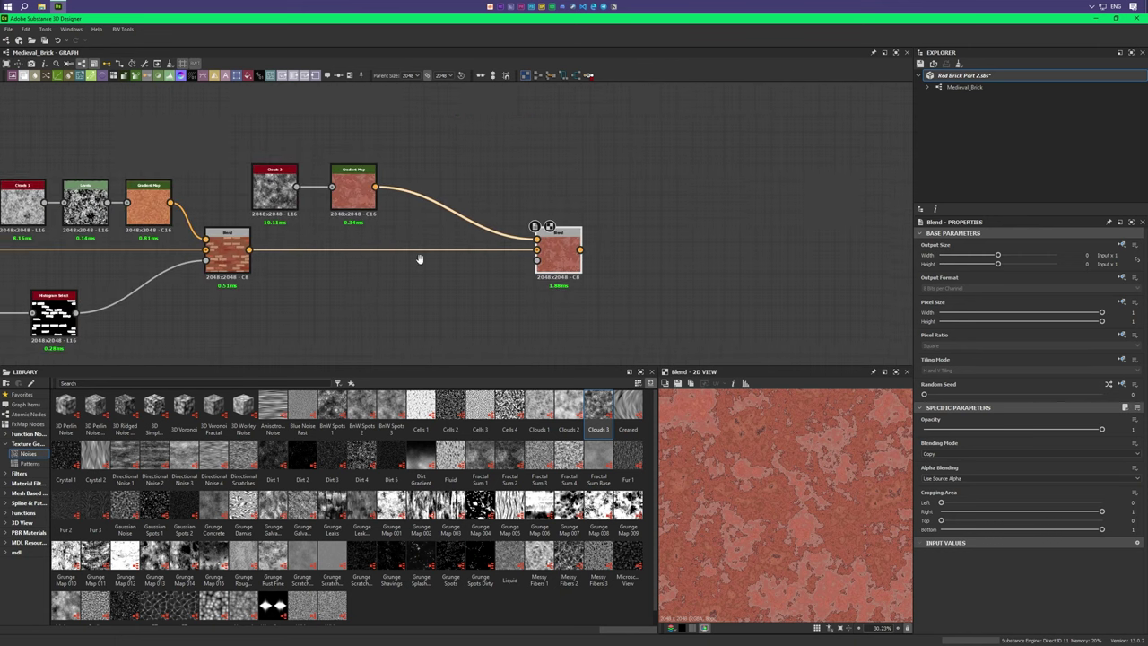
{"action": "scroll", "coordinate": [341, 233], "scroll_direction": "up", "scroll_amount": 1}
Step: Duplicate the Histogram Select node with its input and preview the copy
{"action": "left_click", "coordinate": [336, 228]}
{"action": "middle_click_drag", "start_coordinate": [458, 266], "coordinate": [351, 260]}
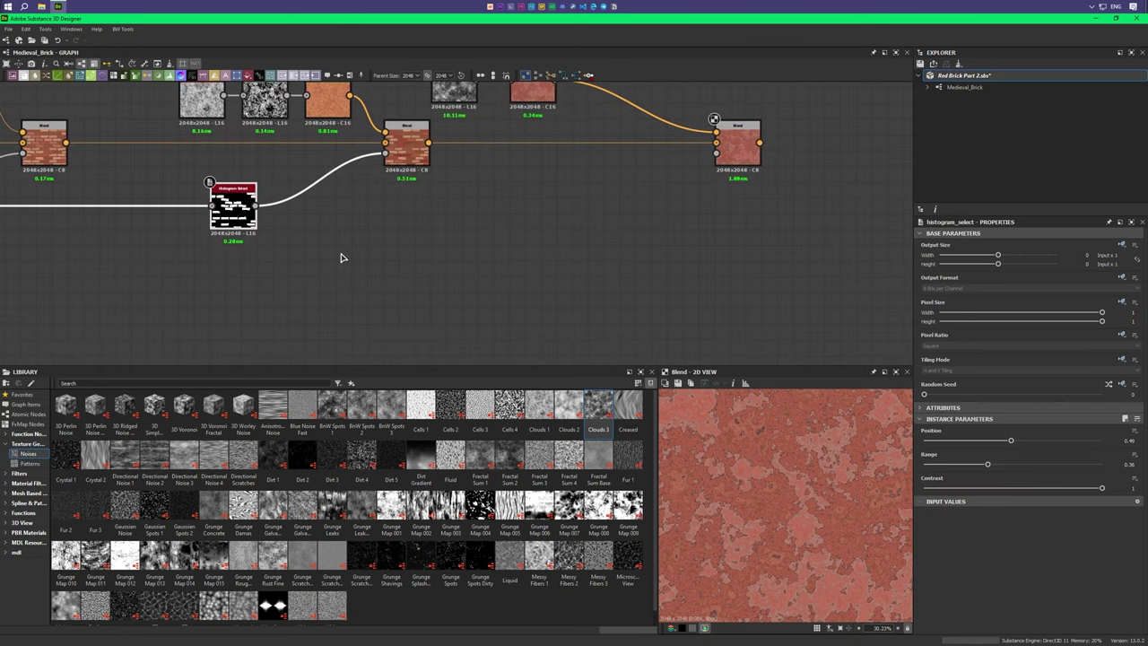
{"action": "key", "text": "ctrl+d"}
{"action": "double_click", "coordinate": [516, 254]}
{"action": "scroll", "coordinate": [451, 310], "scroll_direction": "down", "scroll_amount": 1}
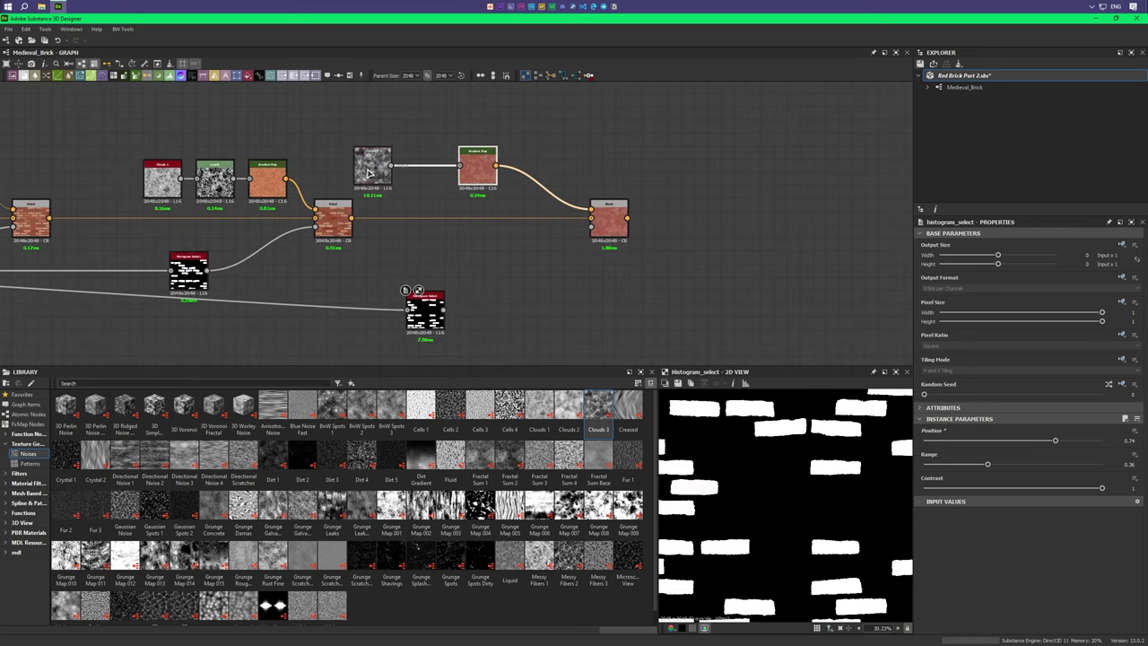
Step: Blend Clouds 3 with the duplicated Histogram Select mask at 0.61 opacity
{"action": "left_click_drag", "start_coordinate": [445, 310], "coordinate": [504, 285]}
{"action": "left_click", "coordinate": [547, 297]}
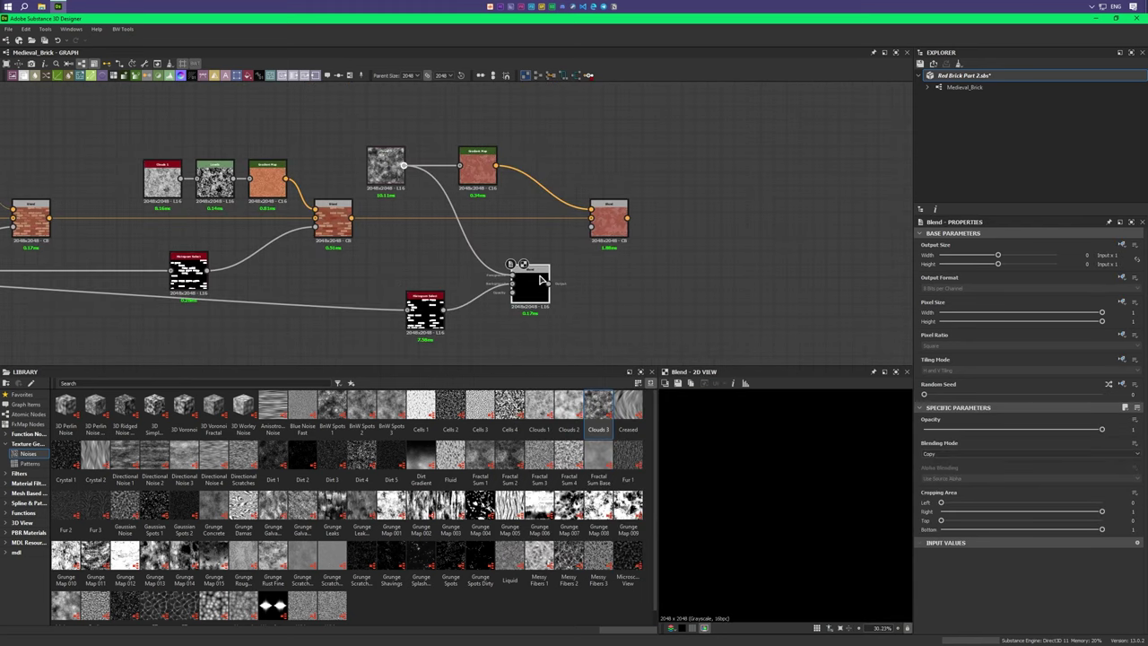
{"action": "scroll", "coordinate": [538, 296], "scroll_direction": "up", "scroll_amount": 2}
{"action": "middle_click_drag", "start_coordinate": [452, 256], "coordinate": [469, 274]}
{"action": "scroll", "coordinate": [941, 455], "scroll_direction": "down", "scroll_amount": 3}
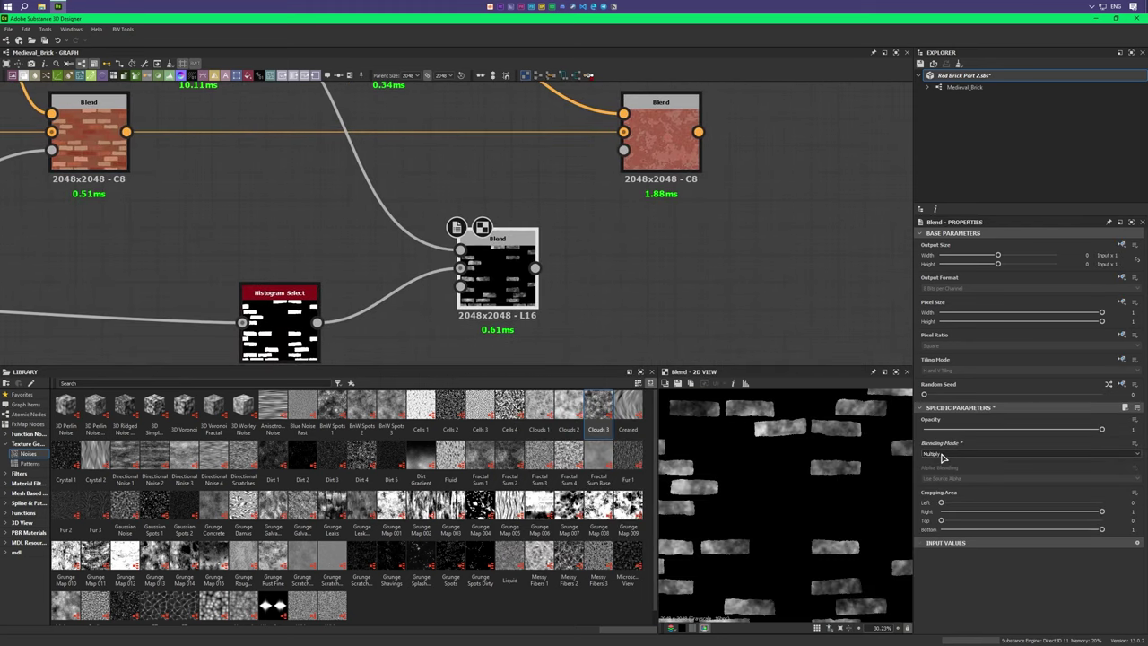
{"action": "scroll", "coordinate": [826, 485], "scroll_direction": "up", "scroll_amount": 1}
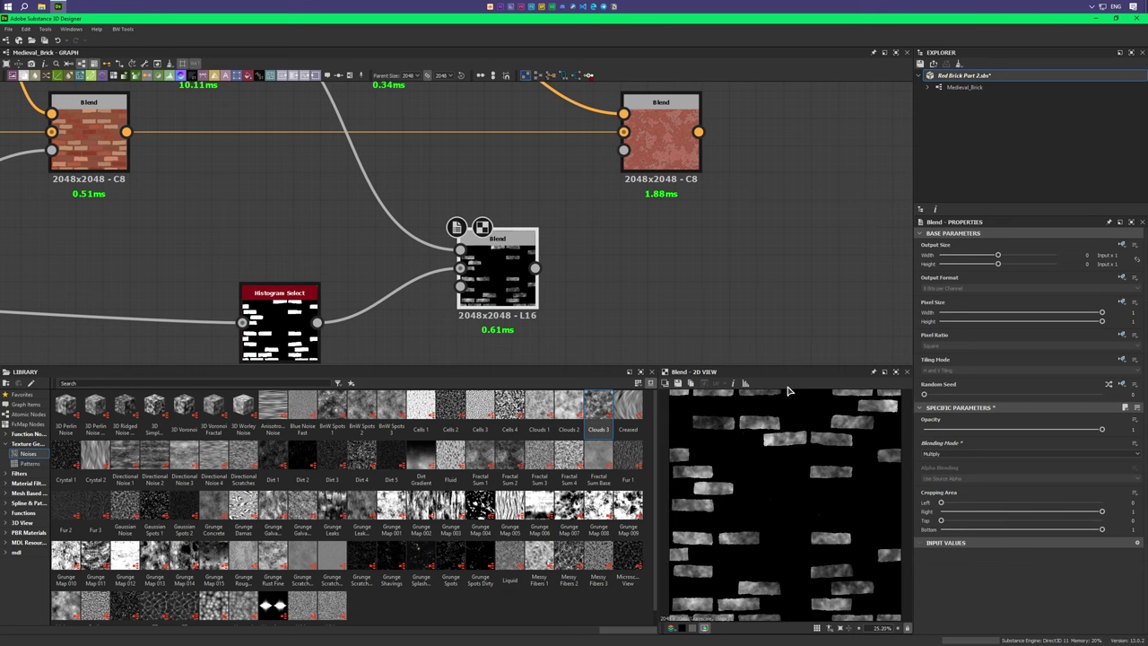
{"action": "left_click", "coordinate": [1032, 428]}
Step: Feed the mask Blend into the right-hand Blend's Opacity and switch that Blend to Multiply
{"action": "middle_click_drag", "start_coordinate": [540, 261], "coordinate": [512, 311]}
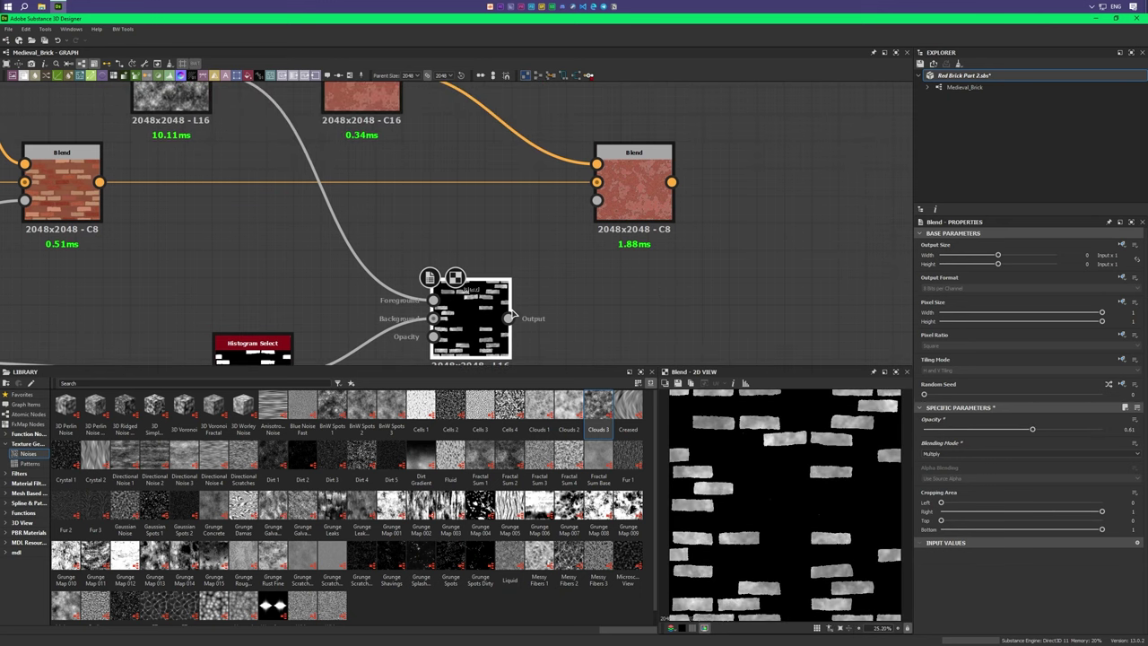
{"action": "left_click", "coordinate": [618, 203]}
{"action": "scroll", "coordinate": [785, 502], "scroll_direction": "up", "scroll_amount": 4}
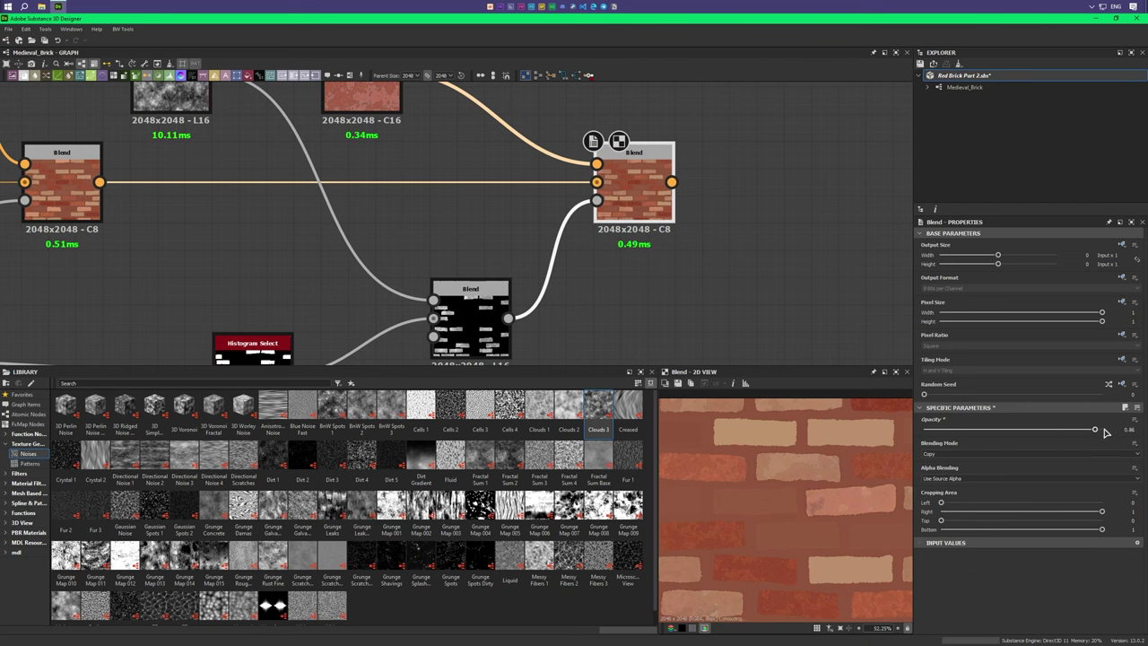
{"action": "left_click_drag", "start_coordinate": [1104, 432], "coordinate": [1119, 431]}
{"action": "scroll", "coordinate": [957, 455], "scroll_direction": "down", "scroll_amount": 1}
{"action": "scroll", "coordinate": [957, 455], "scroll_direction": "down", "scroll_amount": 1}
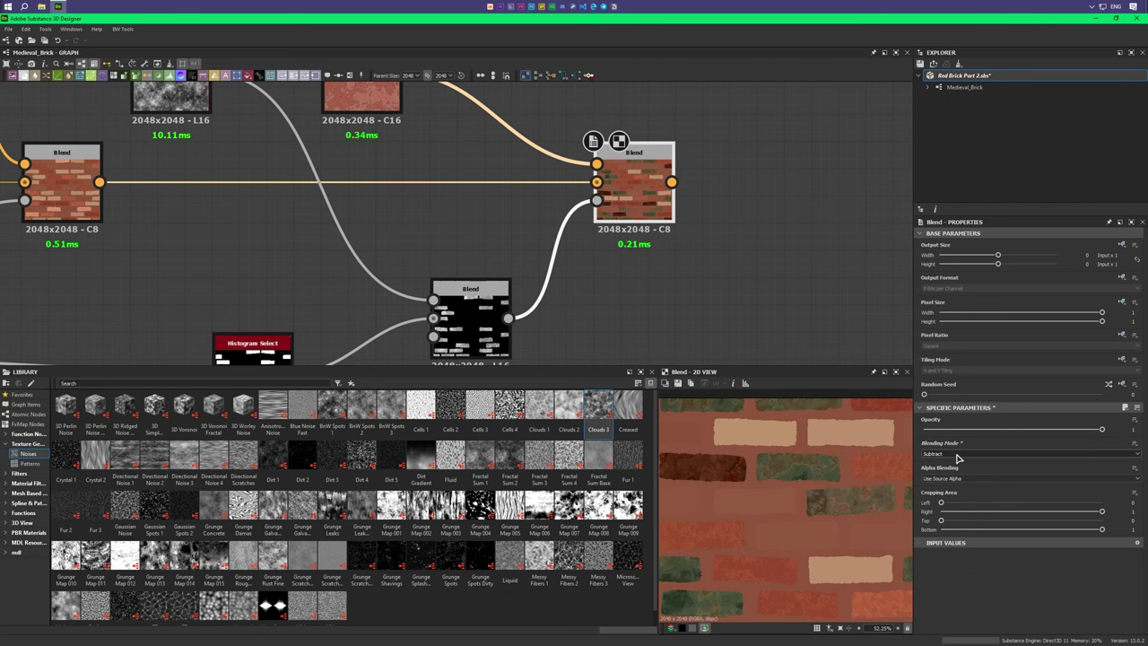
{"action": "scroll", "coordinate": [958, 454], "scroll_direction": "down", "scroll_amount": 1}
{"action": "left_click", "coordinate": [1034, 429]}
{"action": "scroll", "coordinate": [513, 146], "scroll_direction": "down", "scroll_amount": 2}
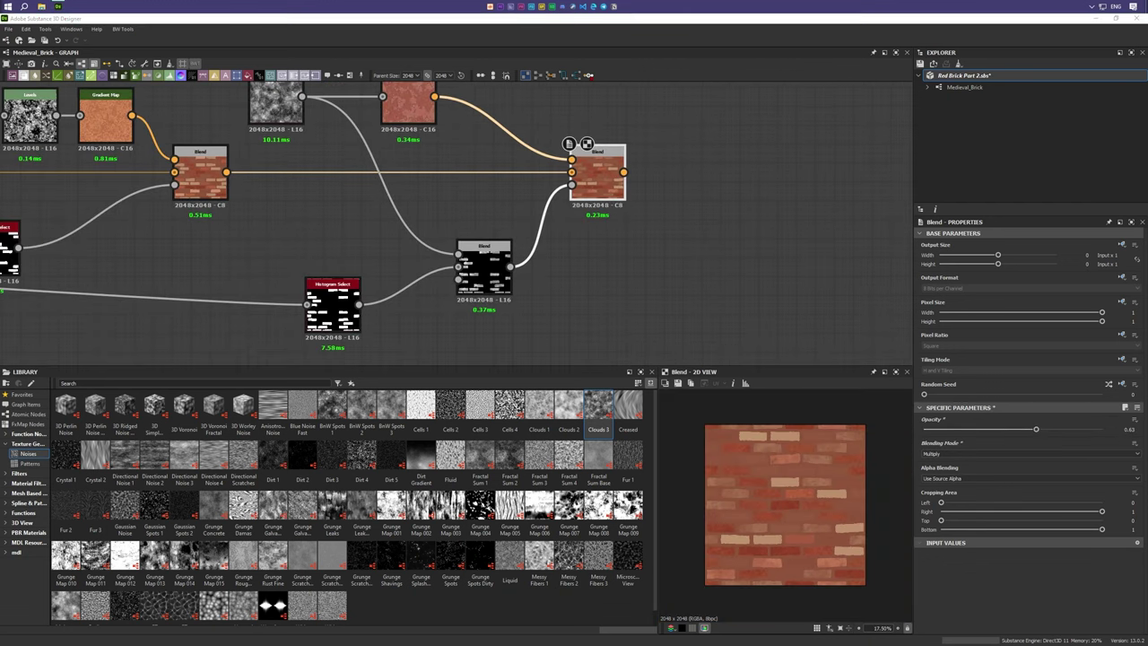
{"action": "middle_click_drag", "start_coordinate": [690, 219], "coordinate": [581, 270]}
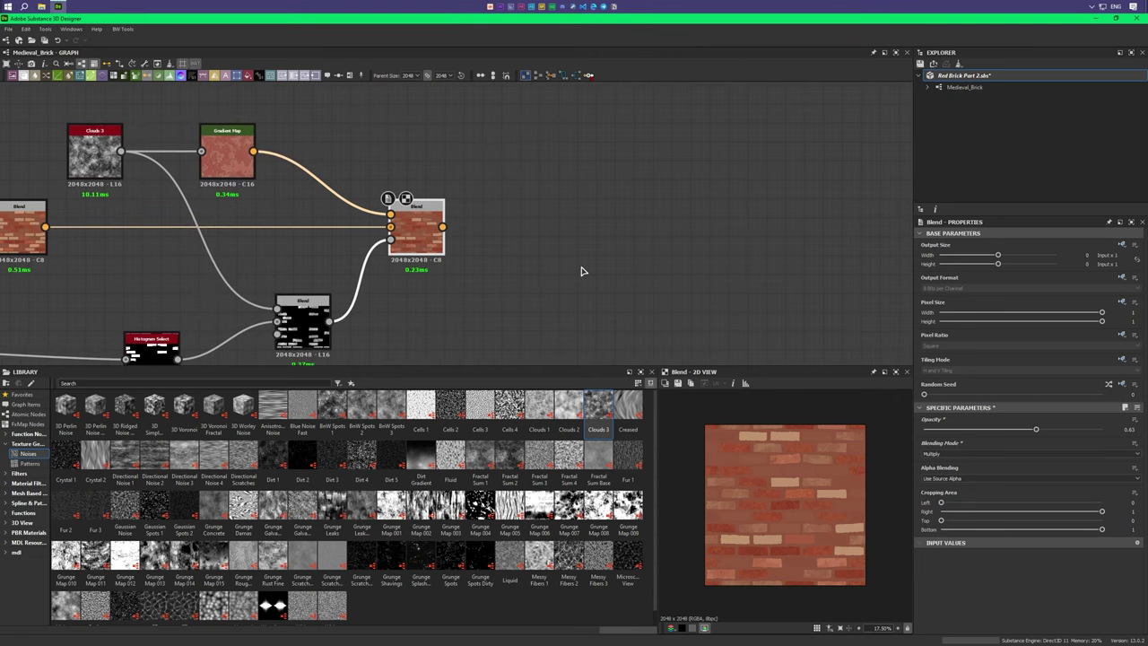
Step: Add a Blend after the colour Blend, plus a BnW Spots 1 noise feeding a new Gradient Map
{"action": "key", "text": "b"}
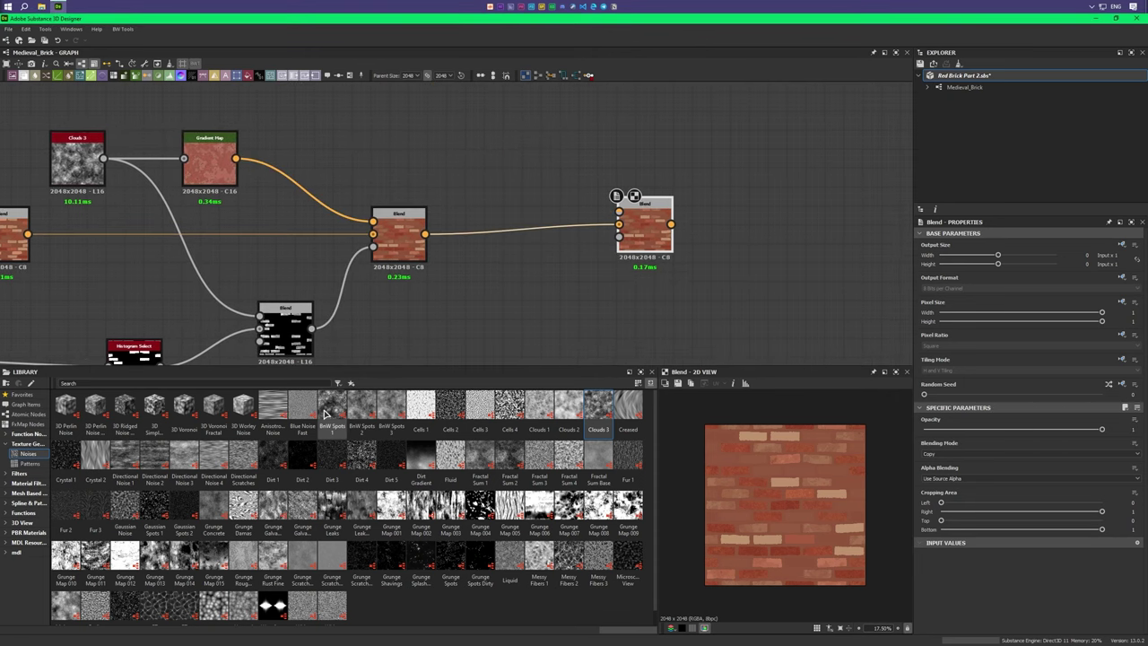
{"action": "mouse_move", "coordinate": [327, 414]}
{"action": "left_mouse_down"}
{"action": "mouse_move", "coordinate": [472, 242]}
{"action": "mouse_move", "coordinate": [387, 158]}
{"action": "left_mouse_up"}
{"action": "scroll", "coordinate": [418, 166], "scroll_direction": "up", "scroll_amount": 3}
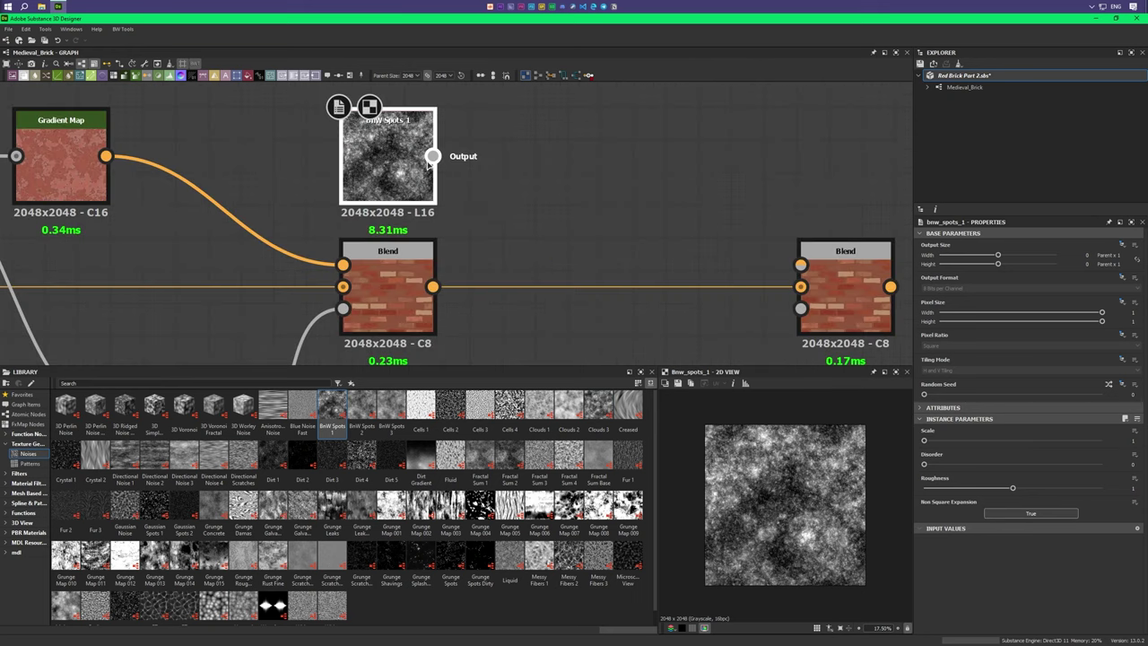
{"action": "left_click_drag", "start_coordinate": [522, 159], "coordinate": [525, 160]}
{"action": "left_click", "coordinate": [574, 363]}
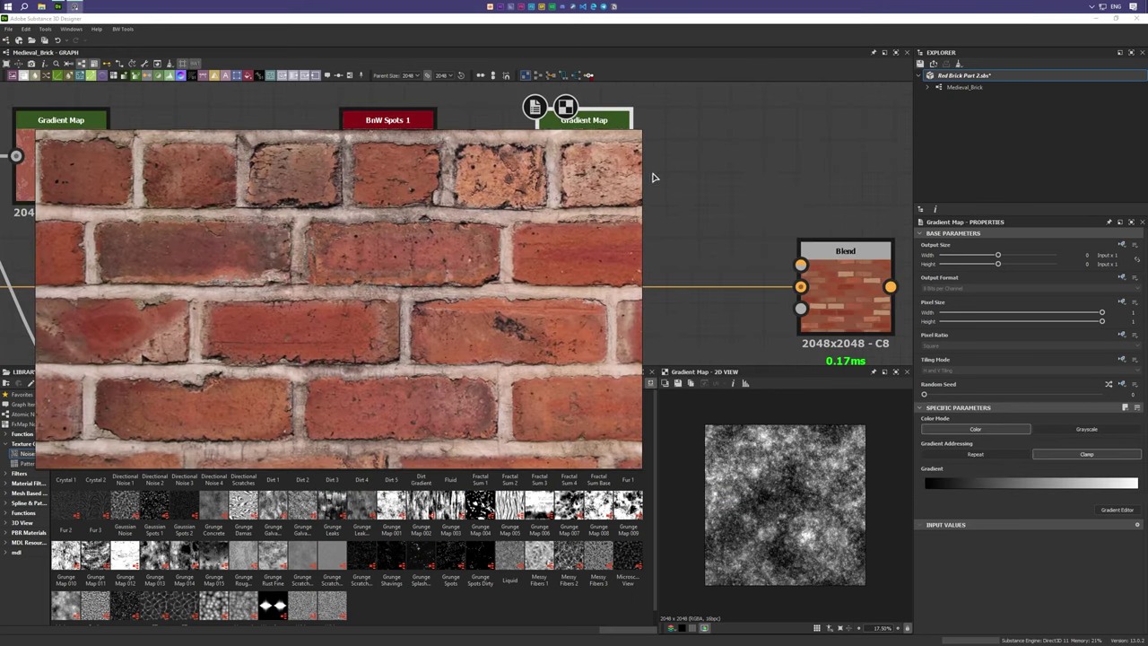
Step: Sample brick-red colours from the reference photo into the new Gradient Map
{"action": "middle_click_drag", "start_coordinate": [684, 182], "coordinate": [828, 206]}
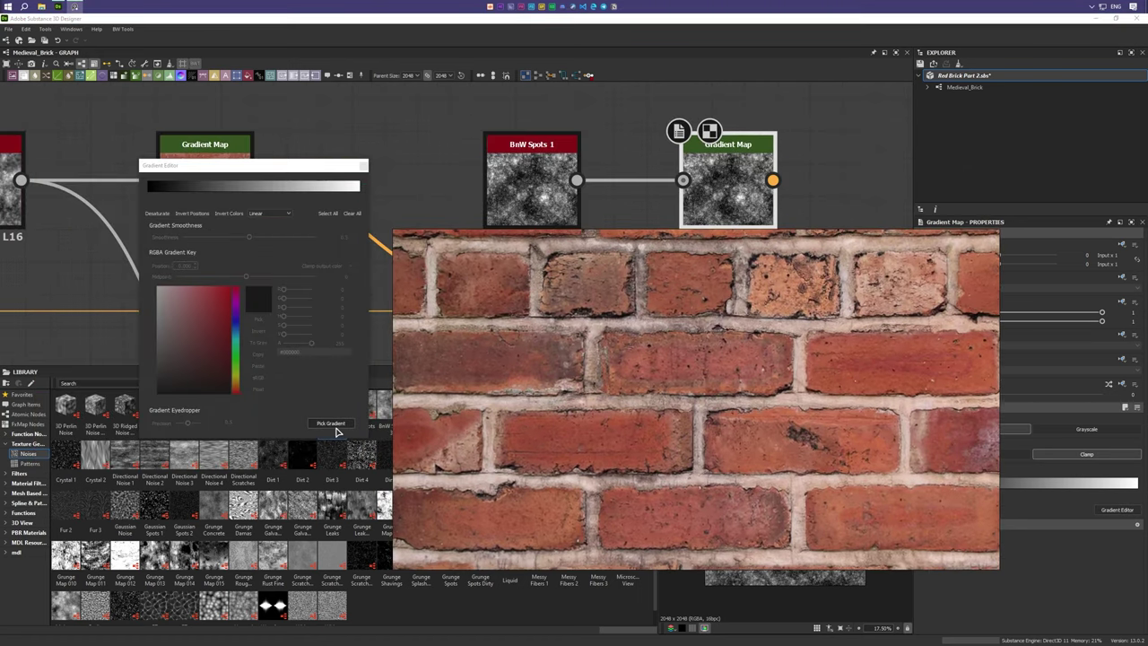
{"action": "left_click_drag", "start_coordinate": [455, 370], "coordinate": [409, 242]}
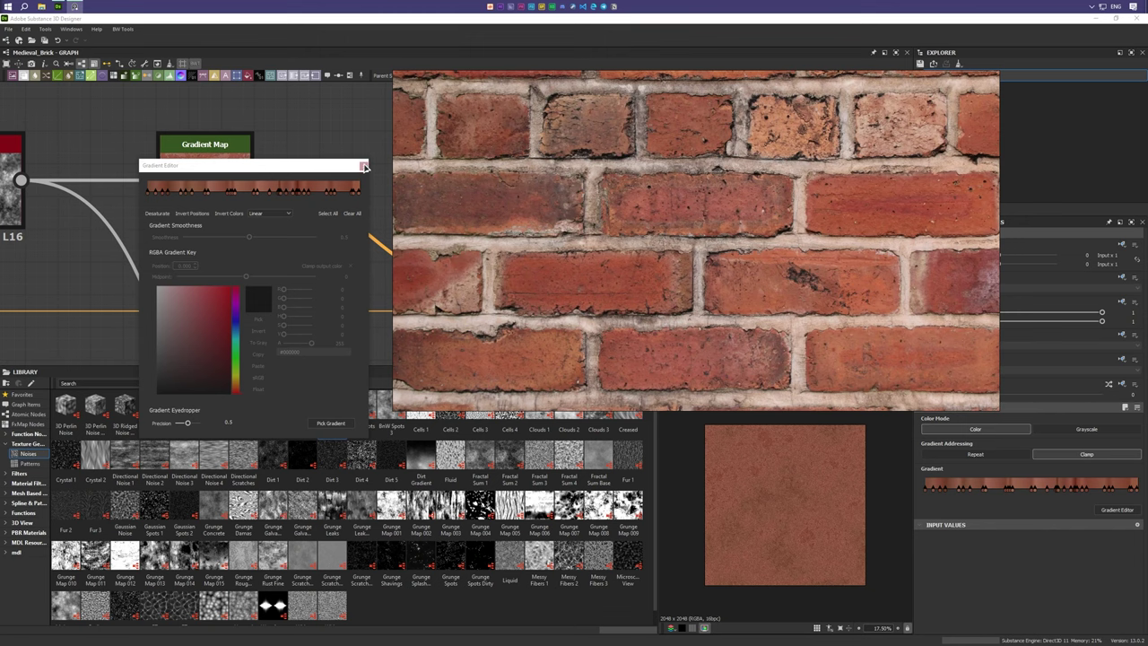
{"action": "left_click", "coordinate": [364, 167]}
{"action": "scroll", "coordinate": [371, 171], "scroll_direction": "down", "scroll_amount": 2}
{"action": "middle_click_drag", "start_coordinate": [371, 171], "coordinate": [525, 184]}
Step: Wire the Gradient Map into the Blend foreground and paste copies of the Histogram Select and Blend nodes
{"action": "left_click_drag", "start_coordinate": [506, 170], "coordinate": [625, 244]}
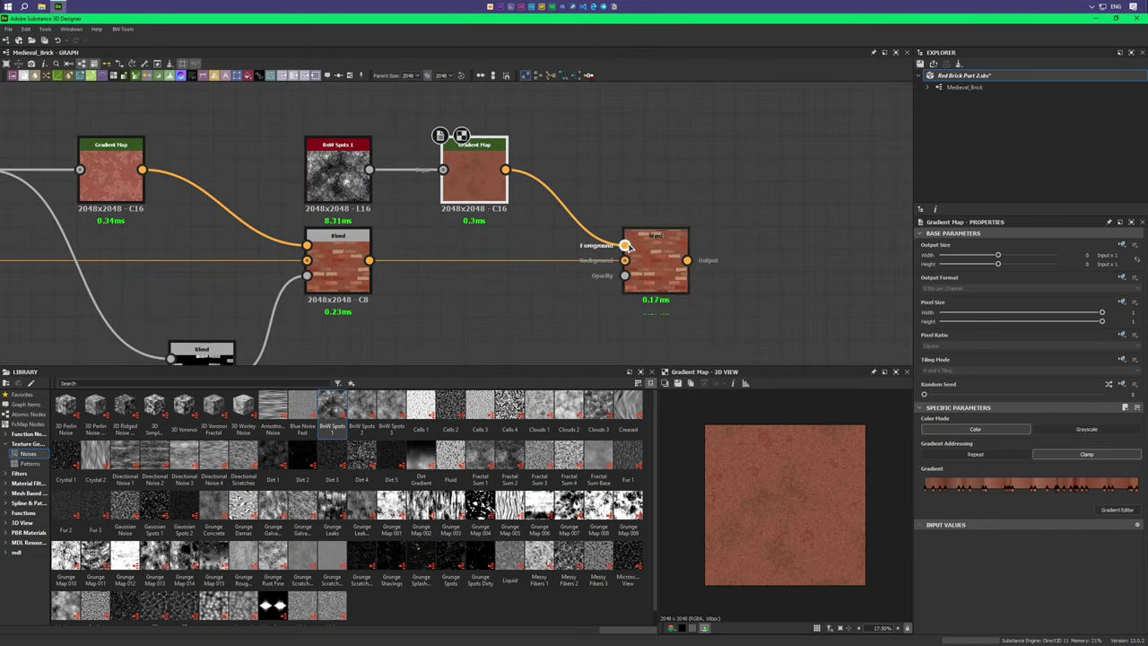
{"action": "scroll", "coordinate": [625, 244], "scroll_direction": "down", "scroll_amount": 2}
{"action": "mouse_move", "coordinate": [430, 212]}
{"action": "middle_mouse_down"}
{"action": "mouse_move", "coordinate": [610, 331]}
{"action": "mouse_move", "coordinate": [503, 244]}
{"action": "middle_mouse_up"}
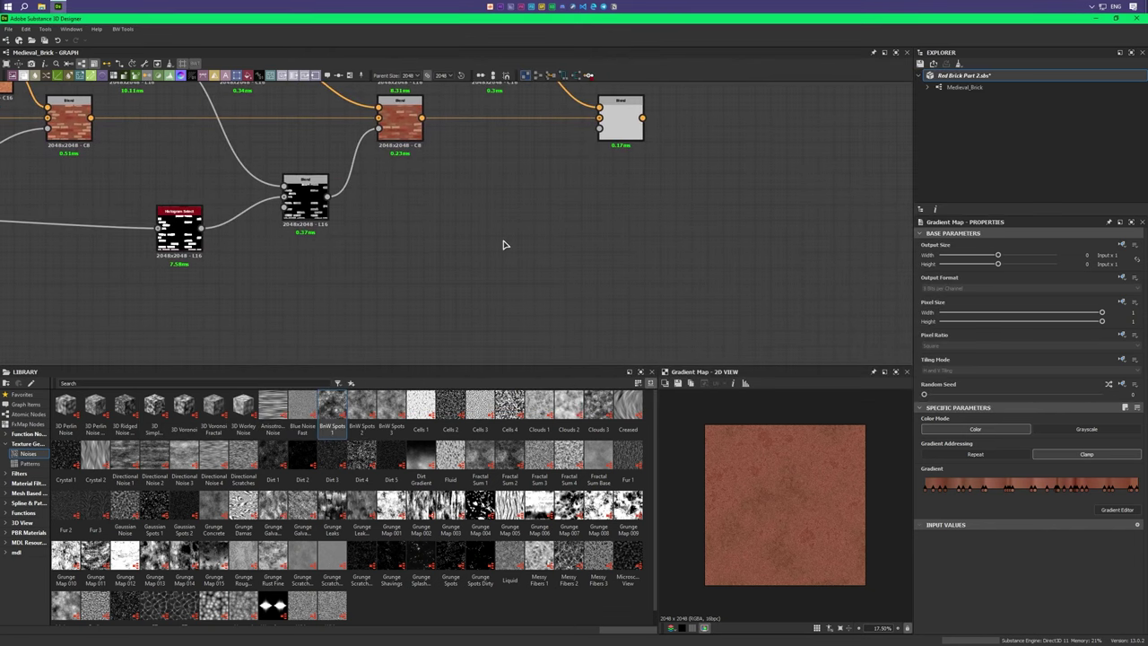
{"action": "key", "text": "ctrl+shift+v"}
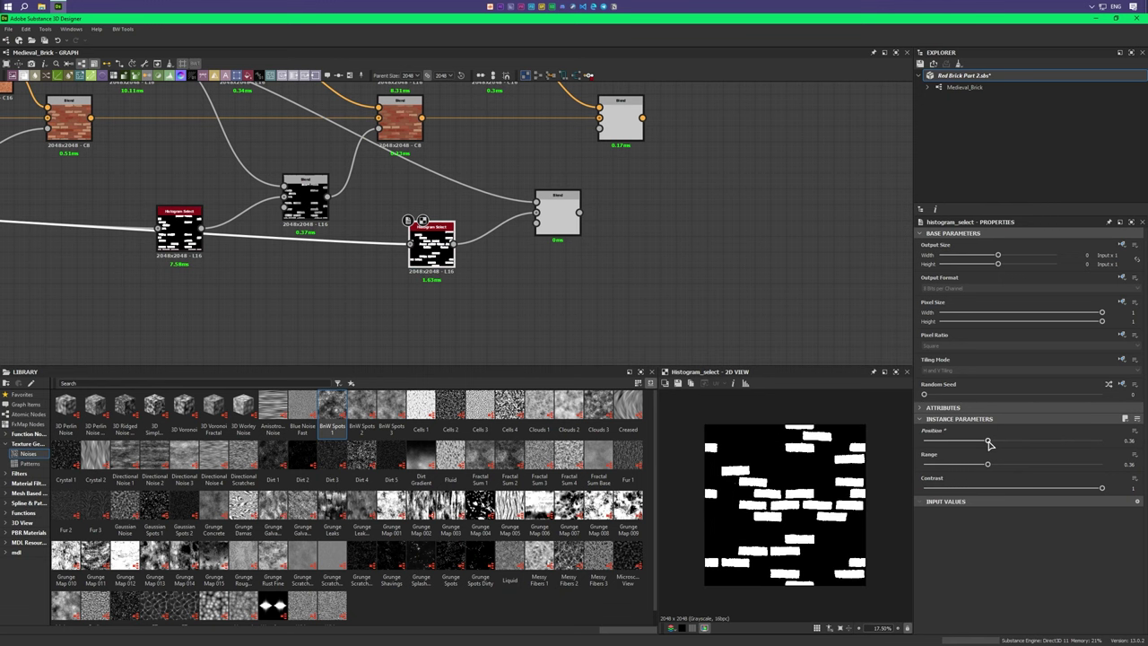
{"action": "mouse_move", "coordinate": [535, 190]}
{"action": "middle_mouse_down"}
{"action": "mouse_move", "coordinate": [507, 258]}
{"action": "mouse_move", "coordinate": [505, 308]}
{"action": "middle_mouse_up"}
{"action": "left_click", "coordinate": [508, 260]}
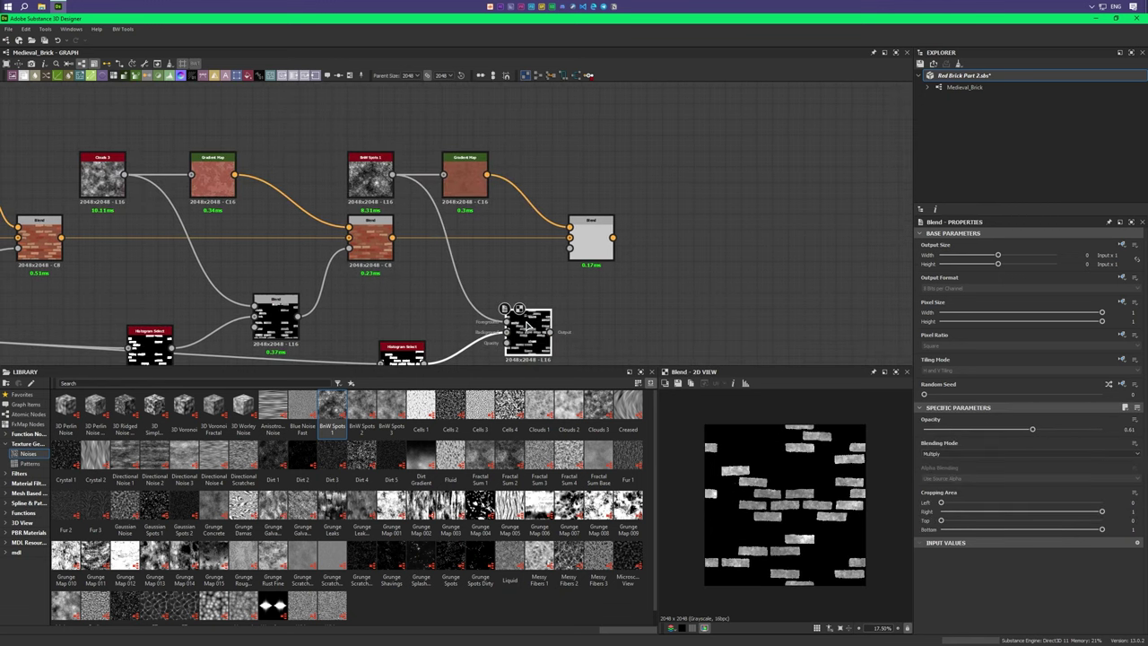
Step: Set the mask Blend to 0.76 opacity and wire it into the brick Blend's Opacity
{"action": "middle_click_drag", "start_coordinate": [633, 401], "coordinate": [601, 314]}
{"action": "left_click_drag", "start_coordinate": [1032, 429], "coordinate": [1058, 428]}
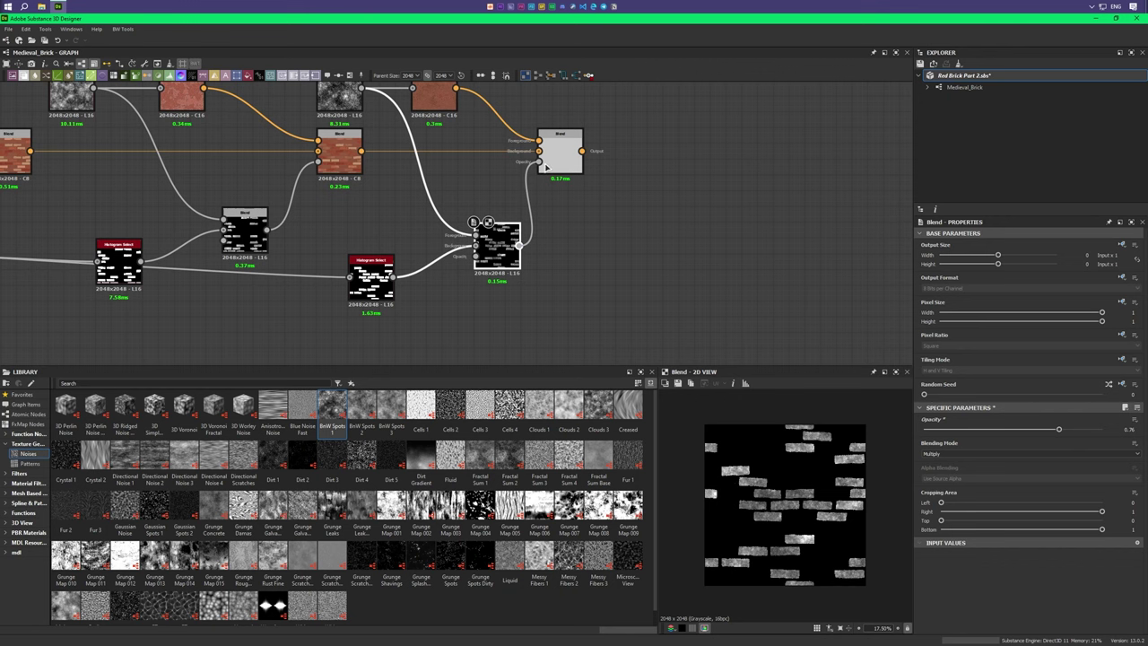
{"action": "left_click", "coordinate": [545, 166]}
{"action": "middle_click_drag", "start_coordinate": [545, 167], "coordinate": [548, 199]}
{"action": "left_click_drag", "start_coordinate": [1073, 431], "coordinate": [1057, 429]}
Step: Change the brick Blend's blending mode and lower its opacity to 0.16
{"action": "left_click", "coordinate": [958, 454]}
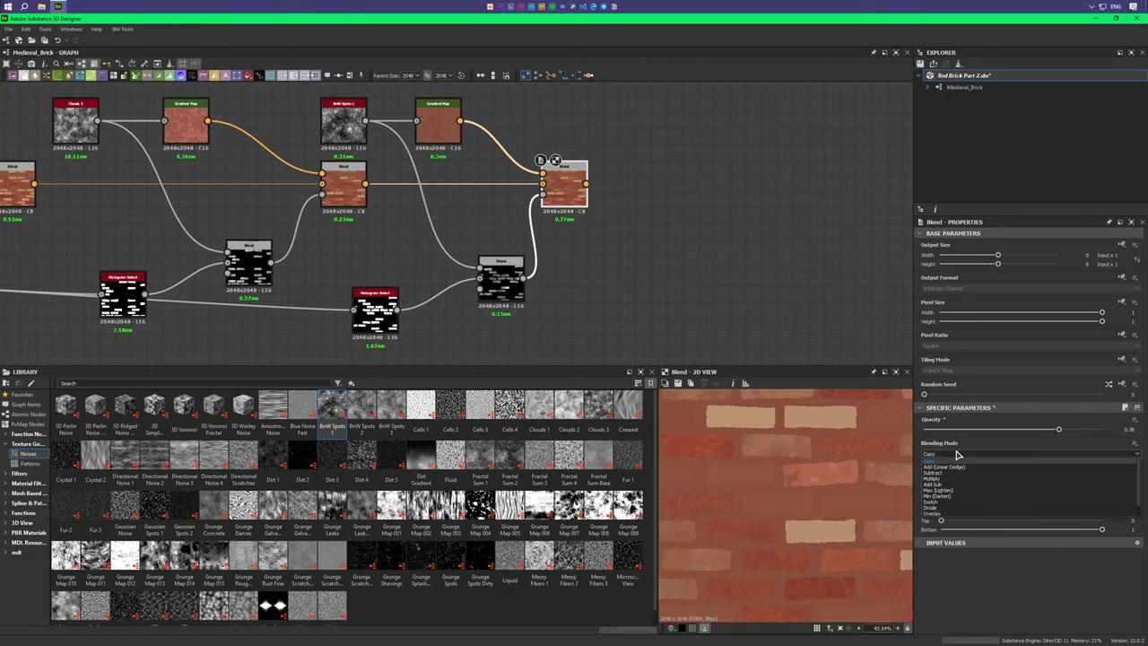
{"action": "left_click", "coordinate": [957, 456]}
{"action": "scroll", "coordinate": [957, 453], "scroll_direction": "down", "scroll_amount": 2}
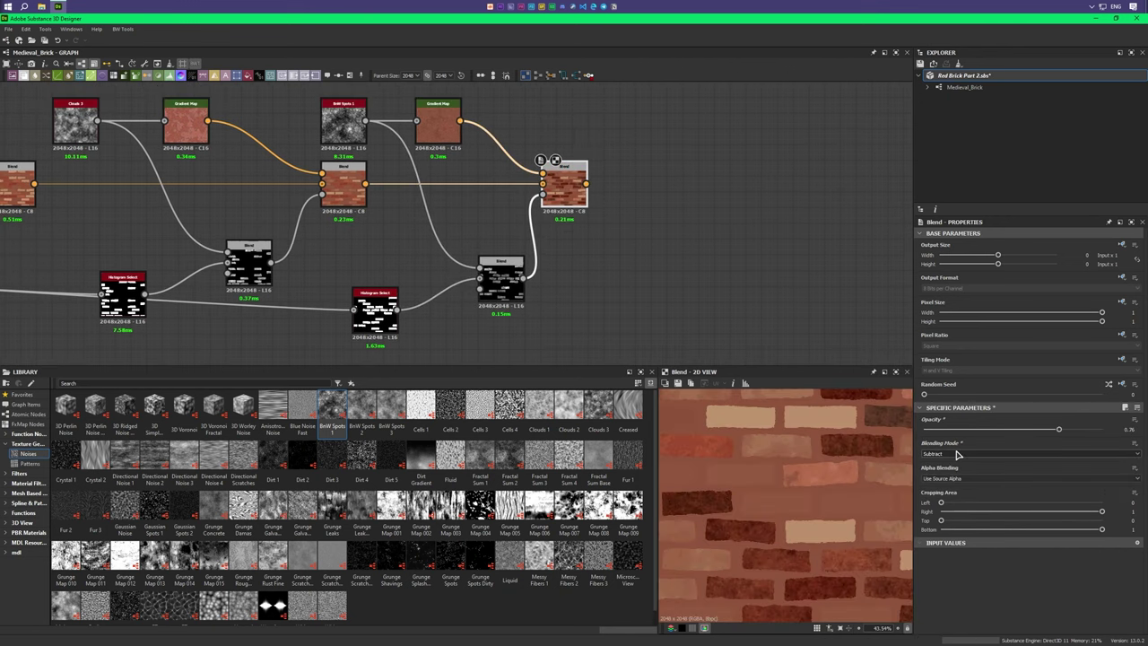
{"action": "scroll", "coordinate": [843, 485], "scroll_direction": "down", "scroll_amount": 2}
{"action": "left_click_drag", "start_coordinate": [1058, 429], "coordinate": [952, 430]}
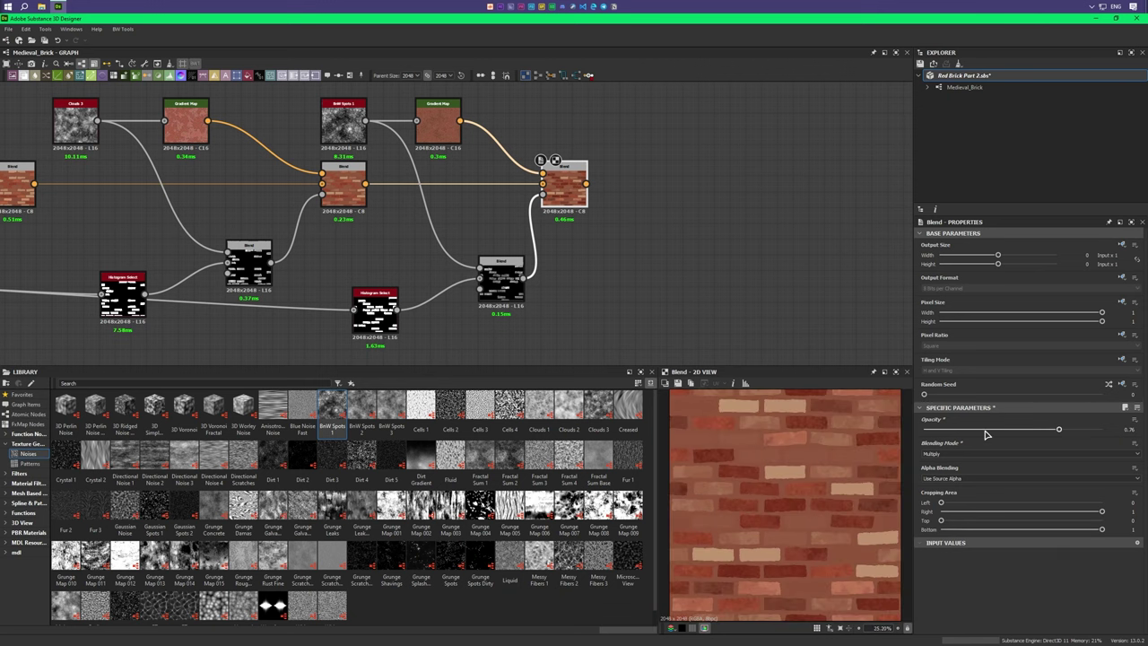
{"action": "middle_click_drag", "start_coordinate": [691, 259], "coordinate": [612, 309]}
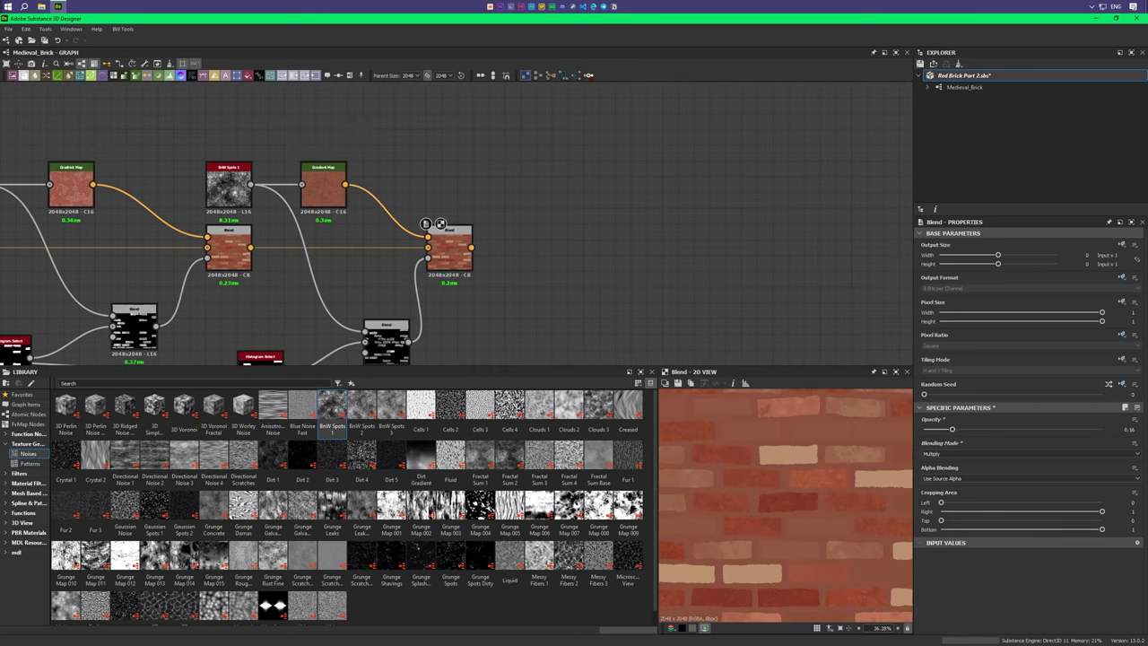
{"action": "middle_click_drag", "start_coordinate": [564, 182], "coordinate": [513, 173]}
{"action": "key", "text": "space"}
Step: Add a Blend after the brick Blend and a Grunge Map 001 node with Balance 0.27
{"action": "left_click", "coordinate": [488, 286]}
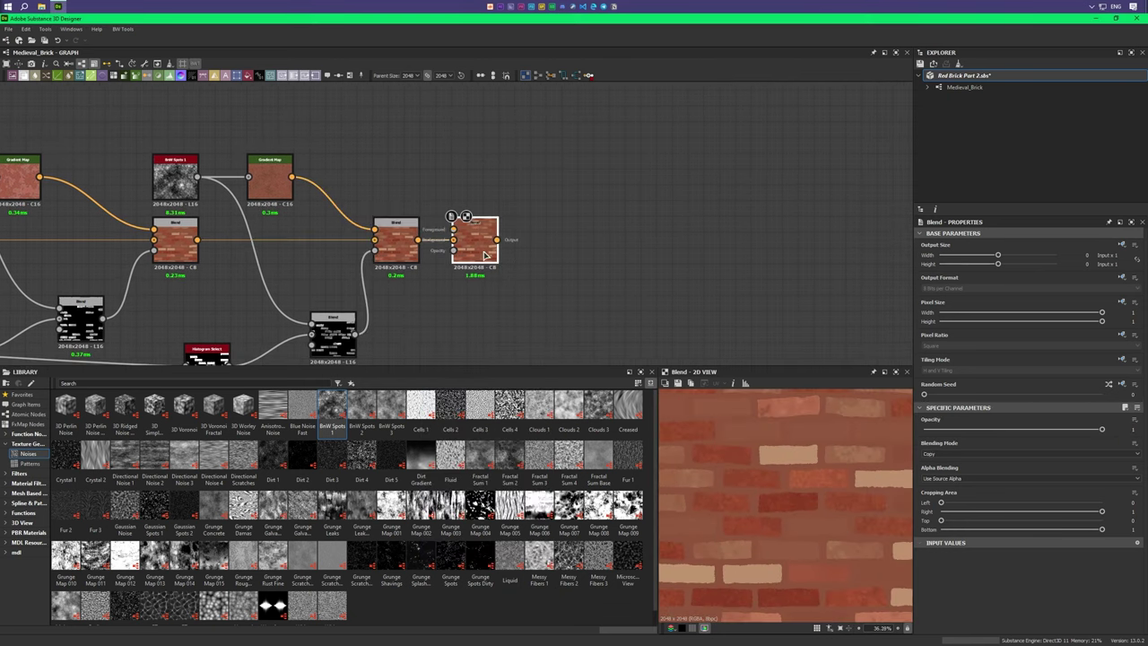
{"action": "left_click_drag", "start_coordinate": [476, 235], "coordinate": [639, 234]}
{"action": "left_click_drag", "start_coordinate": [391, 521], "coordinate": [397, 174]}
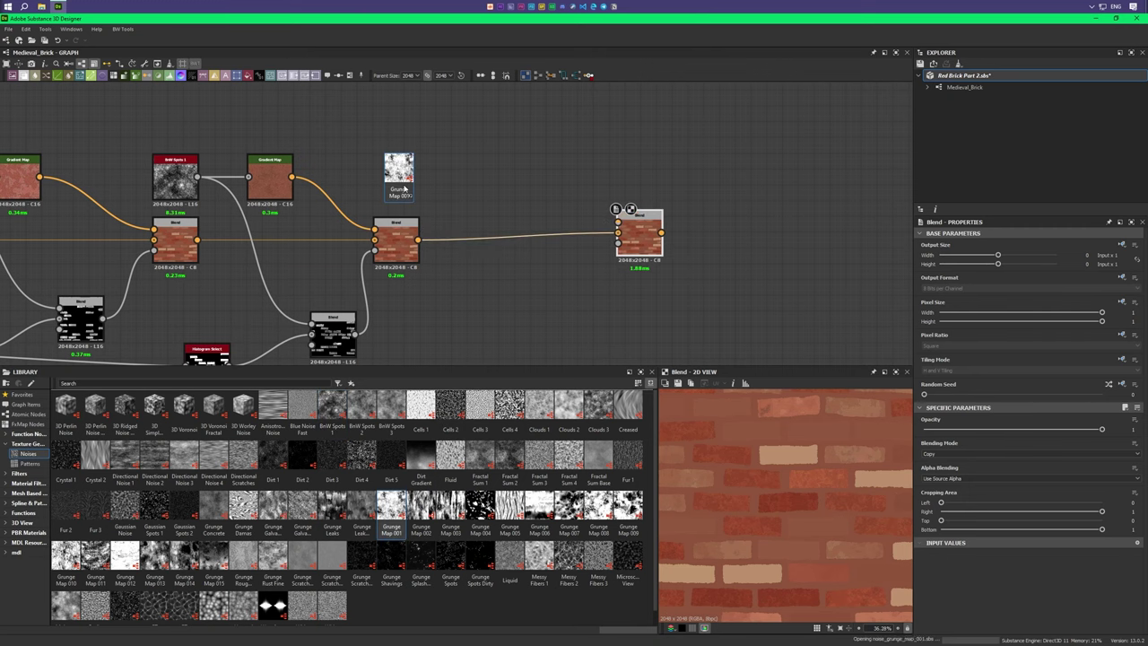
{"action": "double_click", "coordinate": [397, 174]}
{"action": "middle_click_drag", "start_coordinate": [455, 178], "coordinate": [450, 213]}
{"action": "mouse_move", "coordinate": [1012, 440]}
{"action": "left_mouse_down"}
{"action": "mouse_move", "coordinate": [984, 440]}
{"action": "mouse_move", "coordinate": [1053, 464]}
{"action": "mouse_move", "coordinate": [971, 441]}
{"action": "left_mouse_up"}
{"action": "scroll", "coordinate": [693, 499], "scroll_direction": "down", "scroll_amount": 3}
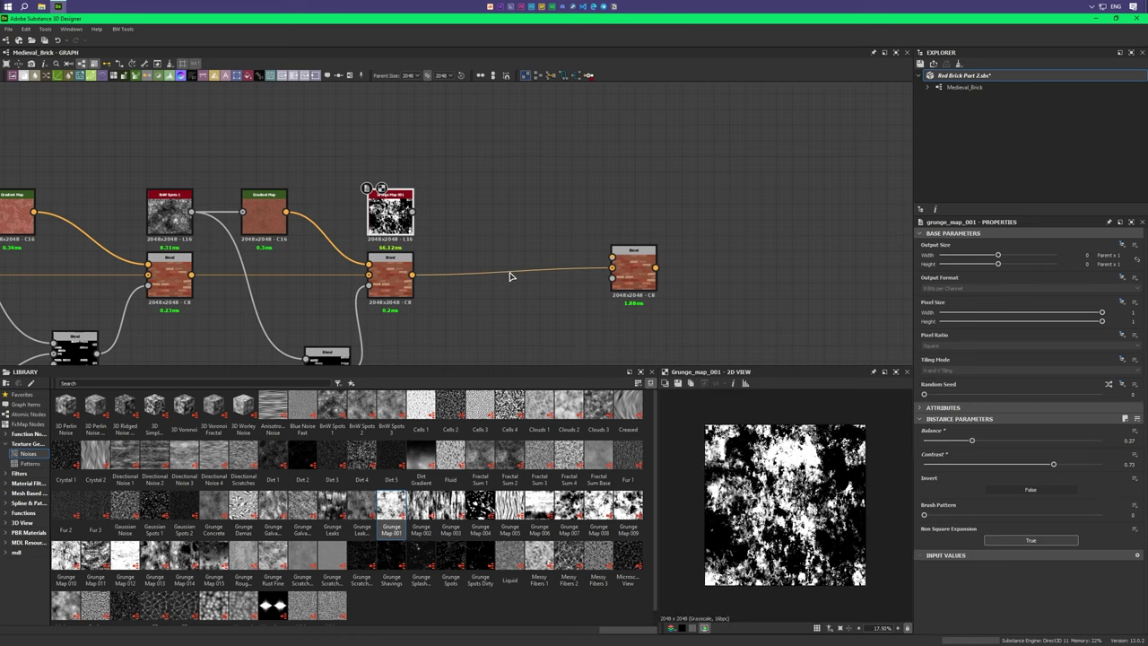
{"action": "scroll", "coordinate": [421, 207], "scroll_direction": "up", "scroll_amount": 1}
Step: Add a Gradient Map after Grunge Map 001 and pick its colours from a brick photo
{"action": "left_click_drag", "start_coordinate": [413, 213], "coordinate": [453, 216]}
{"action": "left_click", "coordinate": [449, 339]}
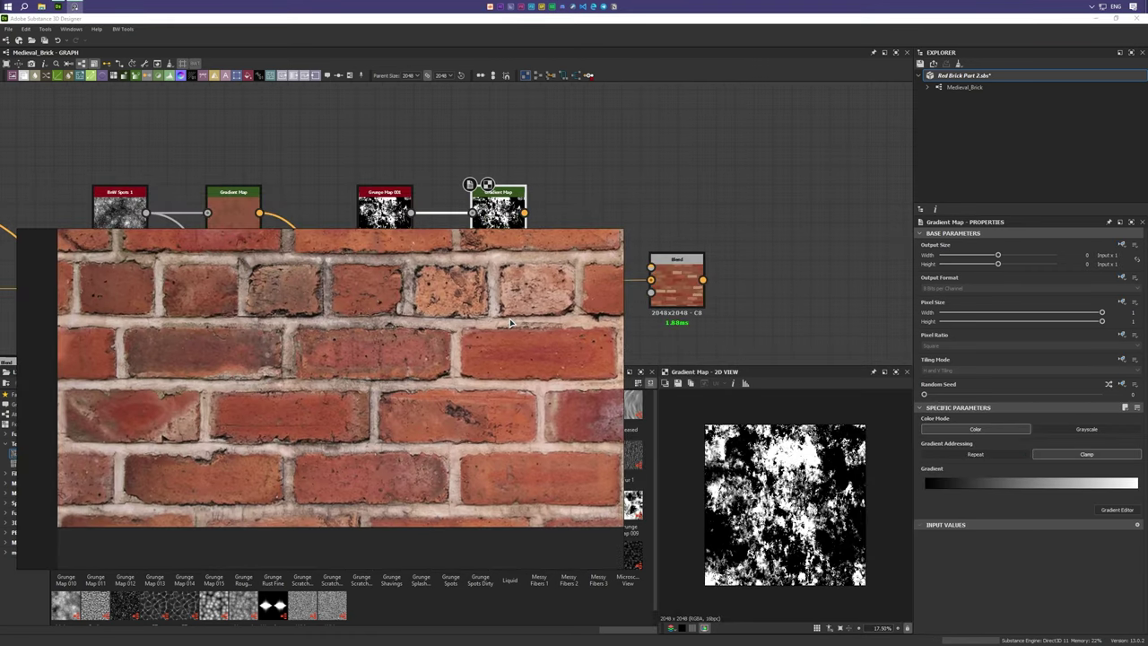
{"action": "left_click", "coordinate": [1116, 509]}
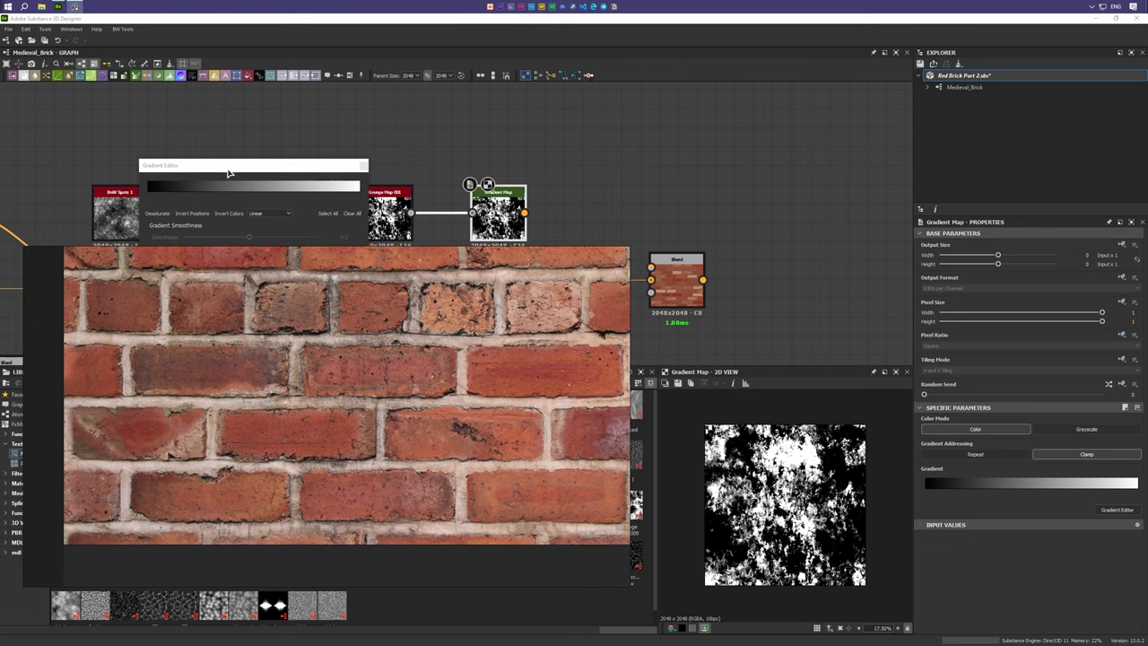
{"action": "left_click_drag", "start_coordinate": [231, 174], "coordinate": [763, 182]}
{"action": "left_click", "coordinate": [855, 434]}
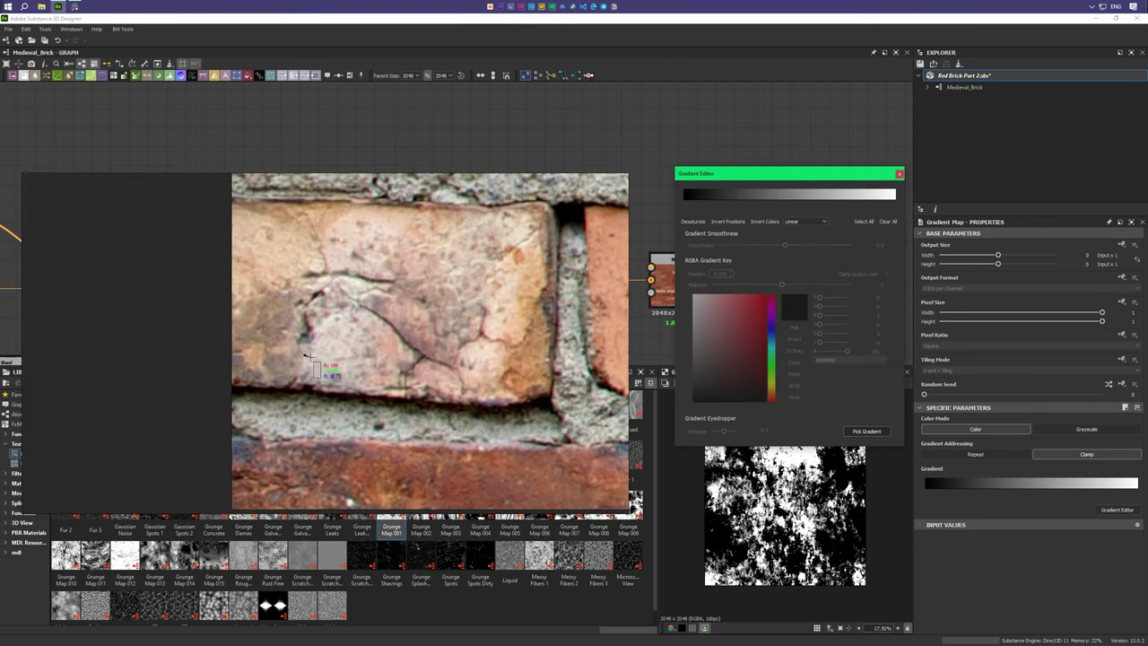
{"action": "left_click_drag", "start_coordinate": [421, 285], "coordinate": [446, 287]}
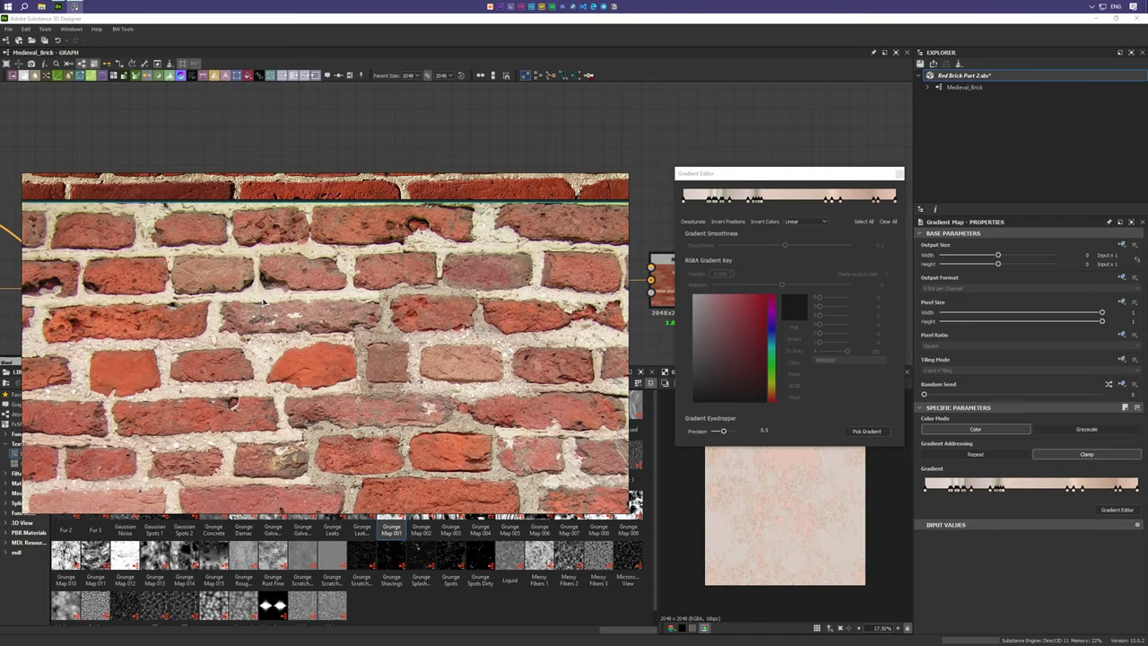
Step: Resample the gradient from mortar and brick close-ups into pale beige tones
{"action": "left_click", "coordinate": [852, 431]}
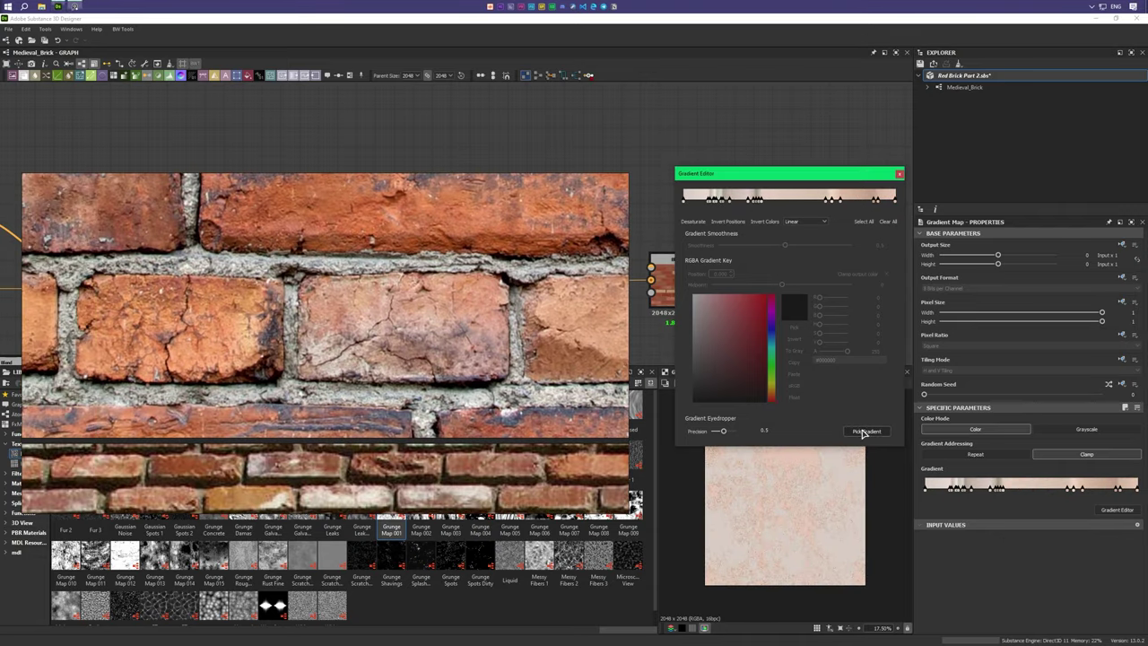
{"action": "left_click", "coordinate": [813, 199]}
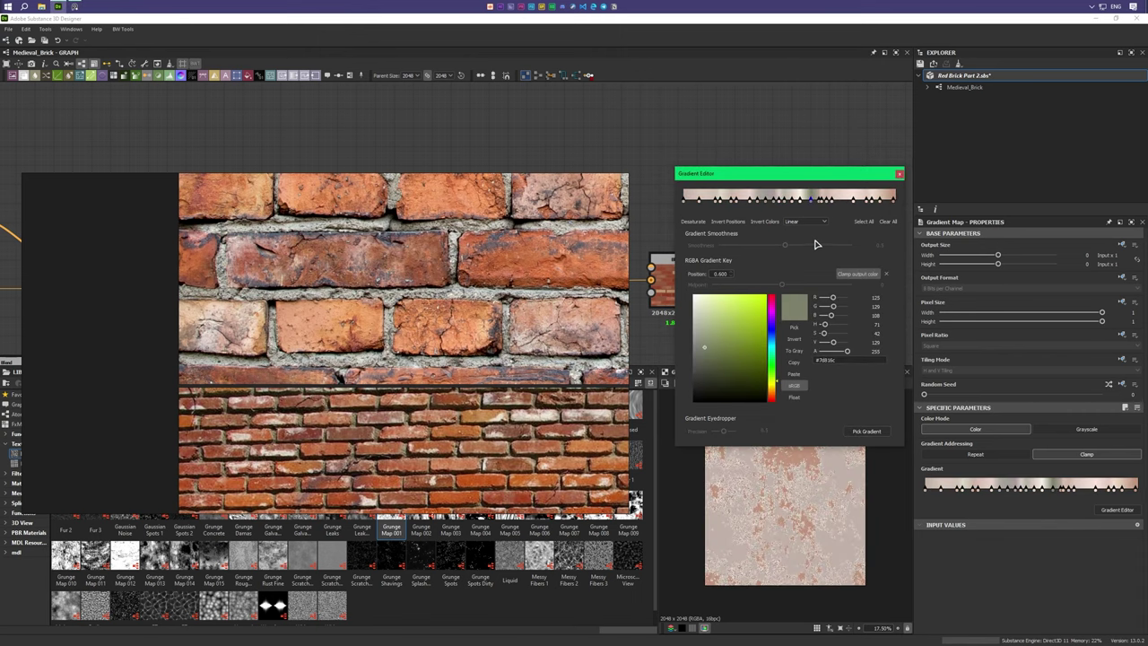
{"action": "left_click", "coordinate": [815, 244]}
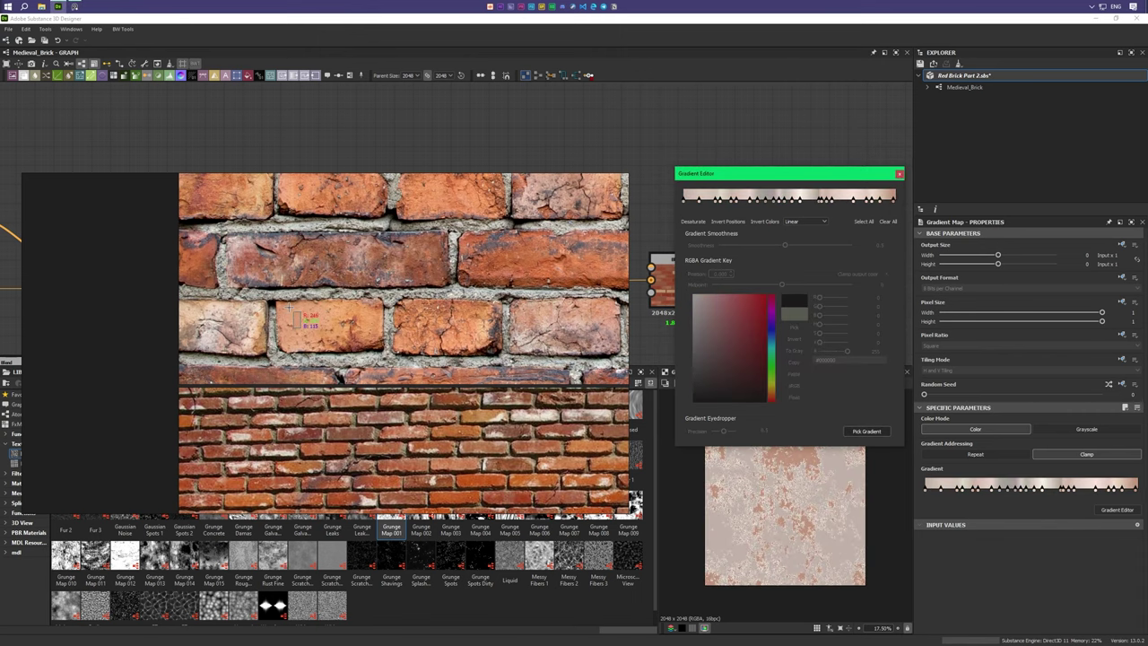
{"action": "left_click_drag", "start_coordinate": [288, 282], "coordinate": [201, 318]}
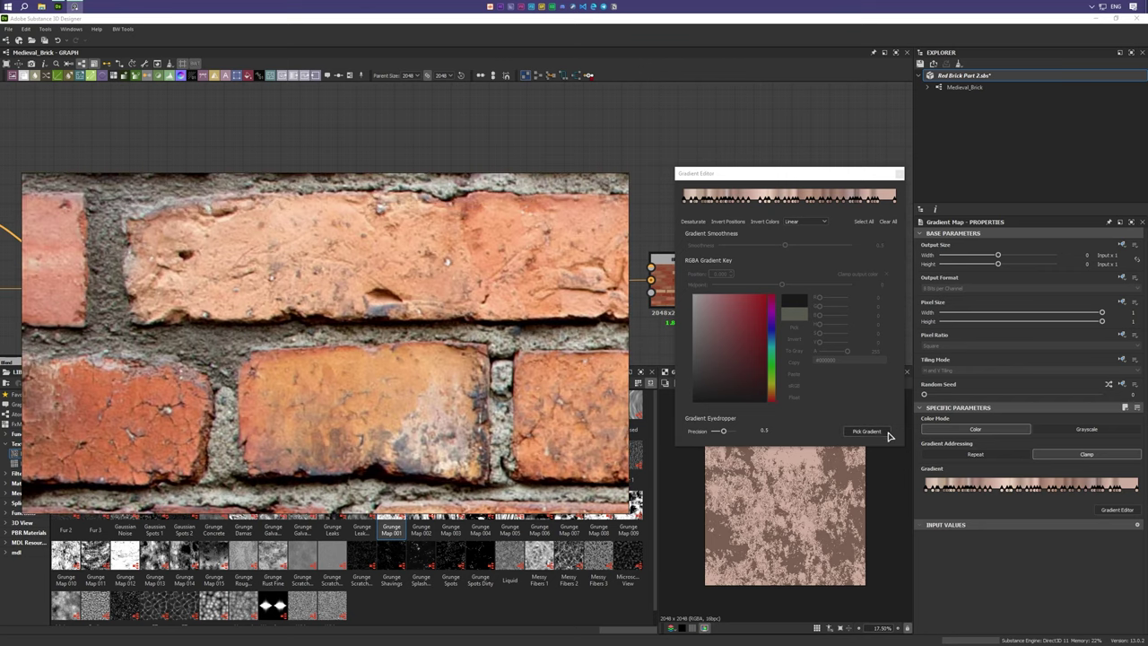
{"action": "left_click_drag", "start_coordinate": [422, 414], "coordinate": [472, 459]}
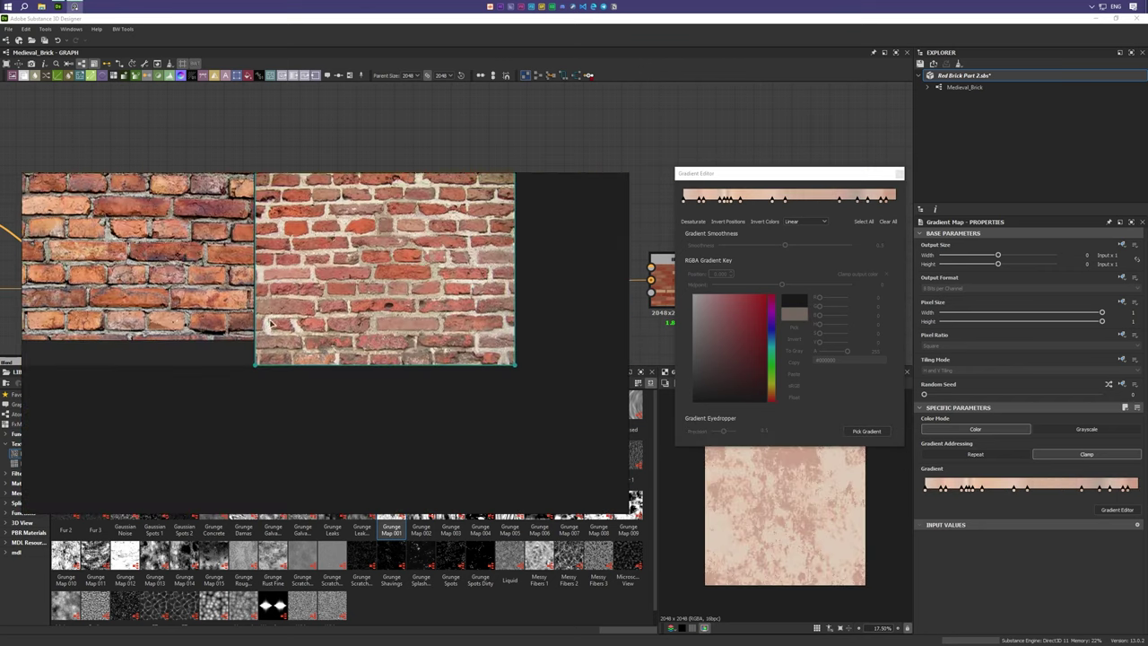
{"action": "left_click_drag", "start_coordinate": [344, 324], "coordinate": [406, 317]}
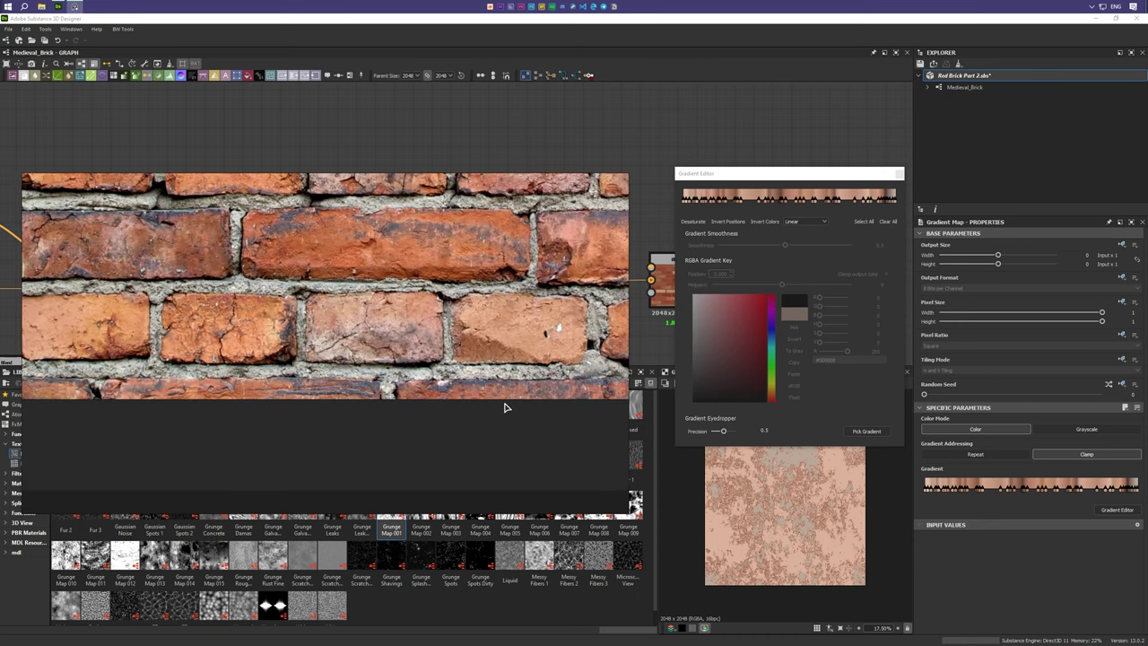
{"action": "left_click_drag", "start_coordinate": [283, 318], "coordinate": [413, 336]}
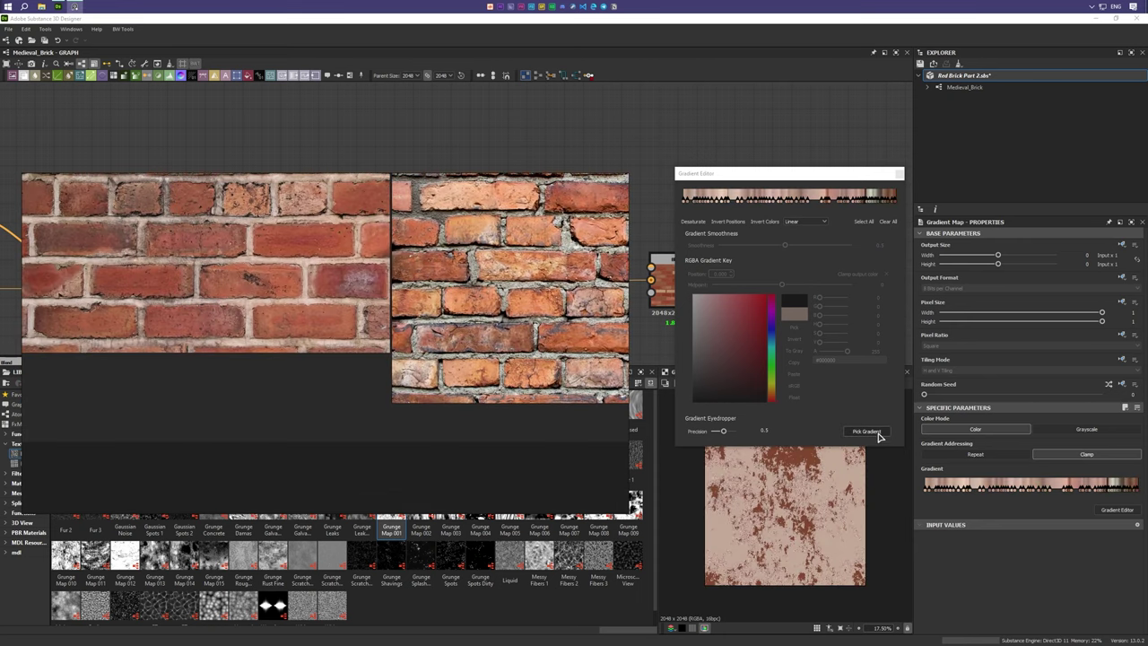
{"action": "left_click_drag", "start_coordinate": [759, 415], "coordinate": [779, 514]}
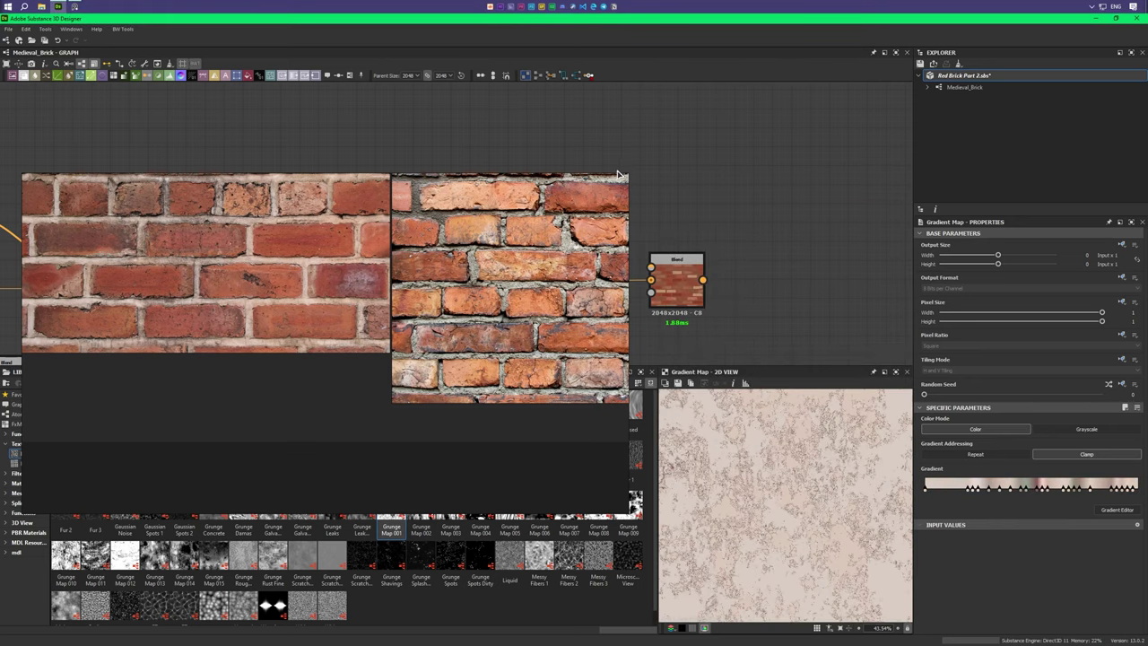
{"action": "middle_click_drag", "start_coordinate": [577, 218], "coordinate": [496, 179]}
{"action": "left_click_drag", "start_coordinate": [495, 180], "coordinate": [569, 228]}
{"action": "mouse_move", "coordinate": [569, 229]}
{"action": "middle_mouse_down"}
{"action": "mouse_move", "coordinate": [554, 218]}
{"action": "mouse_move", "coordinate": [638, 170]}
{"action": "middle_mouse_up"}
{"action": "scroll", "coordinate": [563, 221], "scroll_direction": "down", "scroll_amount": 1}
{"action": "left_click", "coordinate": [563, 222]}
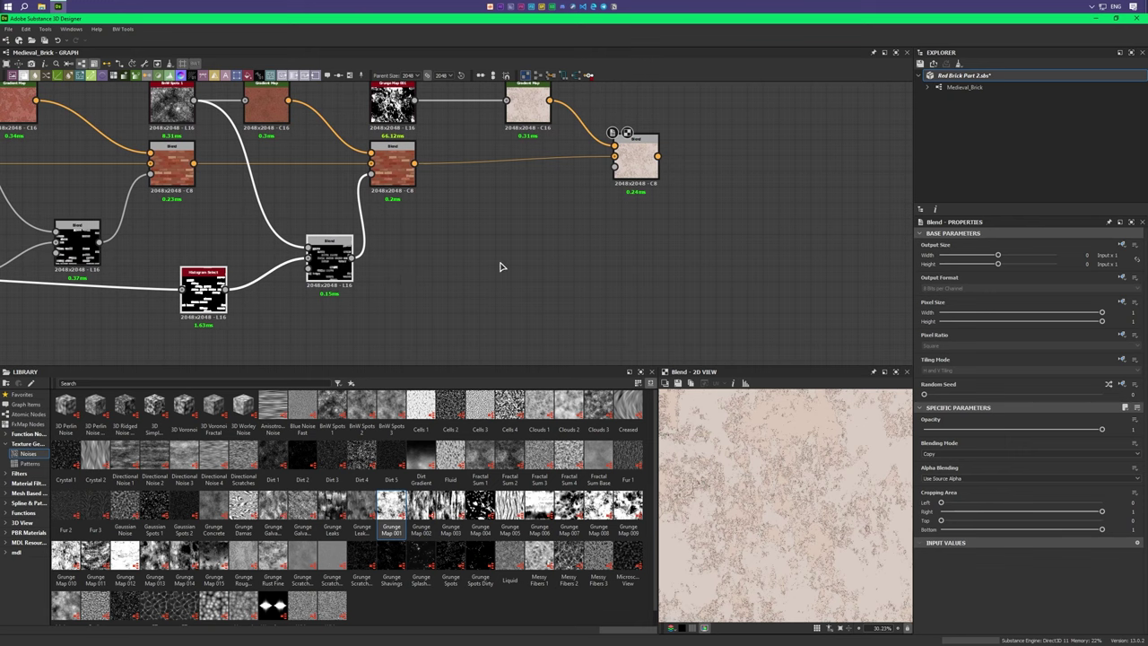
{"action": "key", "text": "ctrl+v"}
{"action": "left_click_drag", "start_coordinate": [497, 260], "coordinate": [574, 262]}
{"action": "middle_click_drag", "start_coordinate": [417, 113], "coordinate": [361, 154]}
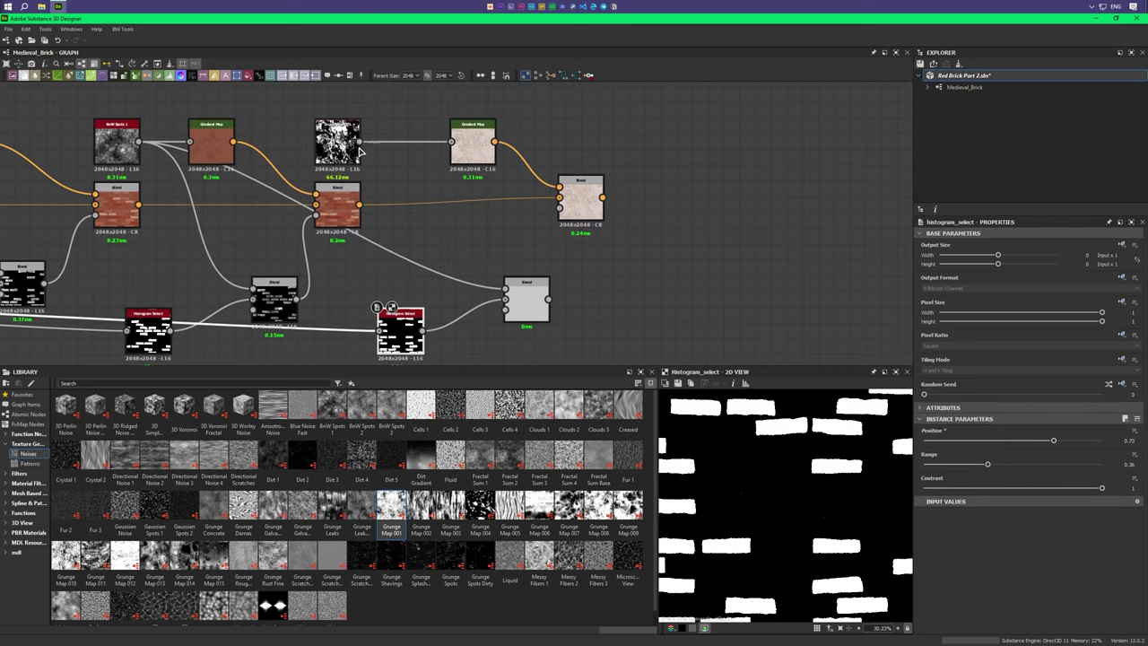
{"action": "mouse_move", "coordinate": [525, 290]}
{"action": "left_mouse_down"}
{"action": "mouse_move", "coordinate": [509, 293]}
{"action": "mouse_move", "coordinate": [559, 208]}
{"action": "left_mouse_up"}
{"action": "left_click", "coordinate": [575, 209]}
{"action": "scroll", "coordinate": [786, 502], "scroll_direction": "up", "scroll_amount": 1}
{"action": "left_click_drag", "start_coordinate": [1101, 429], "coordinate": [982, 430]}
{"action": "scroll", "coordinate": [794, 525], "scroll_direction": "up", "scroll_amount": 3}
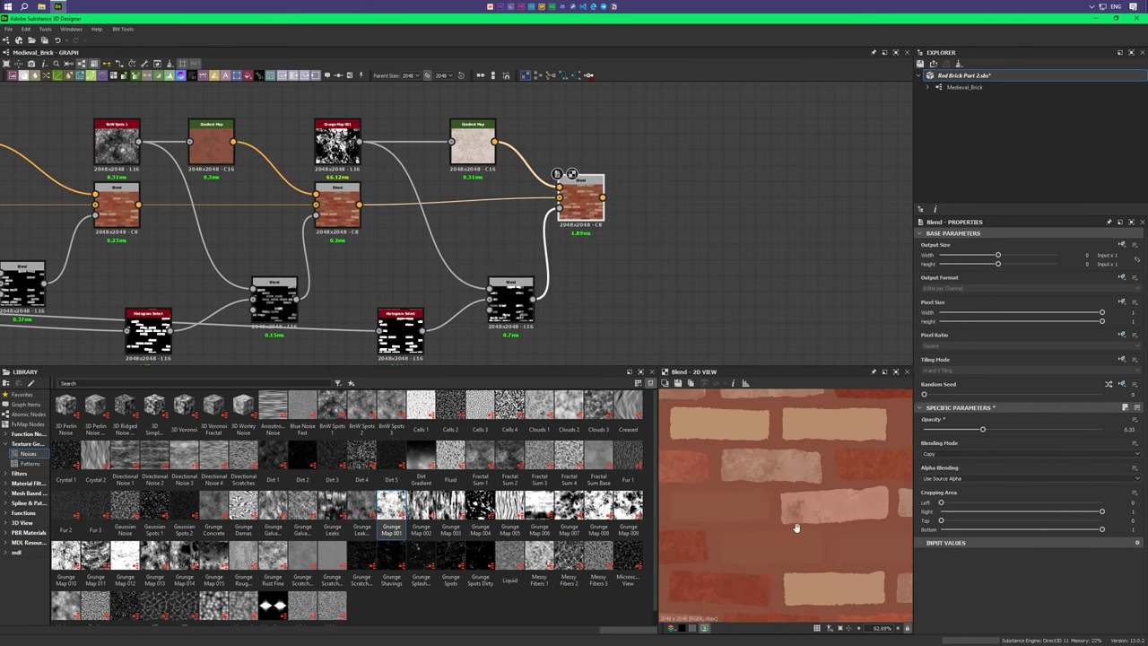
{"action": "scroll", "coordinate": [800, 531], "scroll_direction": "up", "scroll_amount": 2}
{"action": "scroll", "coordinate": [813, 507], "scroll_direction": "down", "scroll_amount": 1}
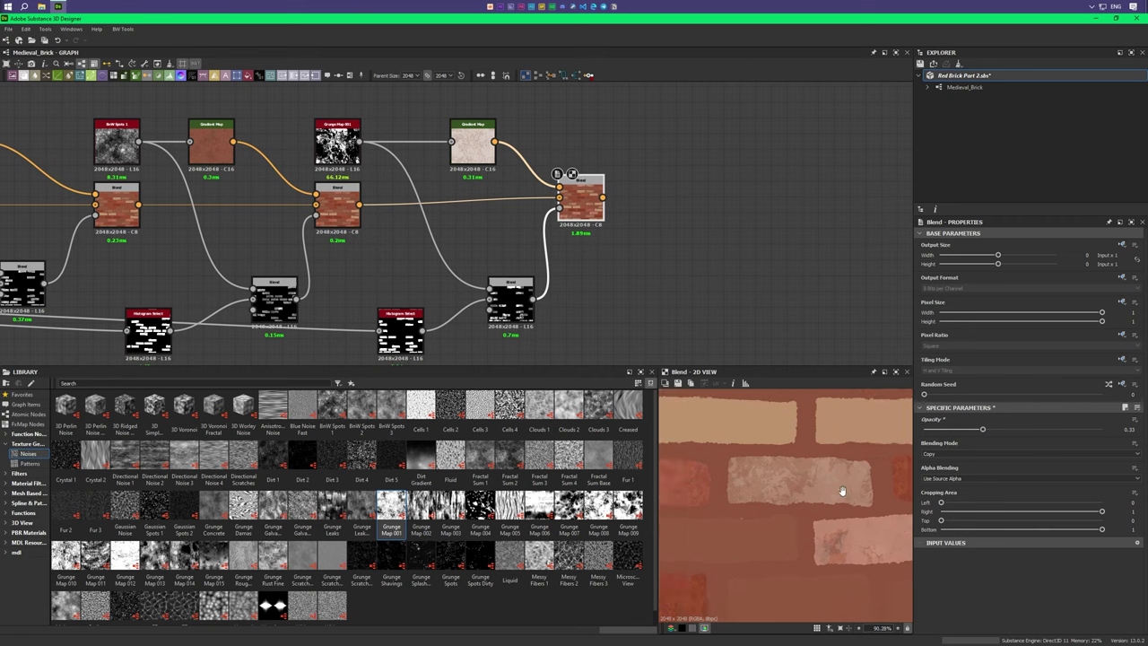
{"action": "scroll", "coordinate": [797, 519], "scroll_direction": "down", "scroll_amount": 1}
{"action": "scroll", "coordinate": [833, 488], "scroll_direction": "down", "scroll_amount": 2}
{"action": "scroll", "coordinate": [844, 476], "scroll_direction": "up", "scroll_amount": 1}
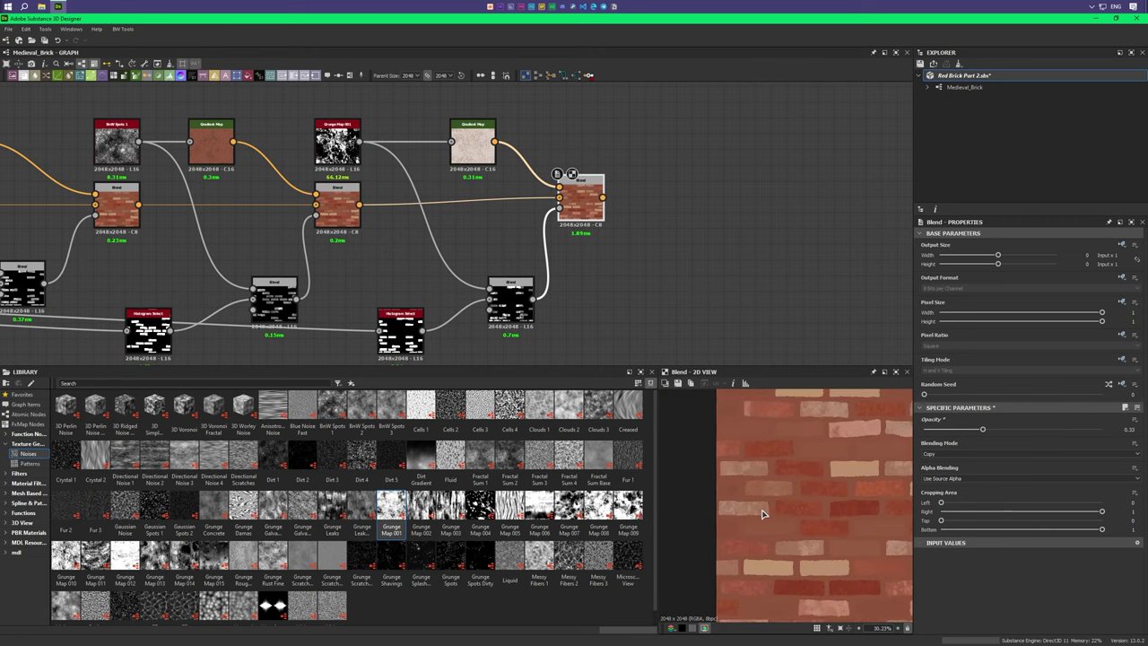
{"action": "mouse_move", "coordinate": [759, 512]}
{"action": "middle_mouse_down"}
{"action": "mouse_move", "coordinate": [747, 476]}
{"action": "mouse_move", "coordinate": [747, 554]}
{"action": "mouse_move", "coordinate": [763, 545]}
{"action": "middle_mouse_up"}
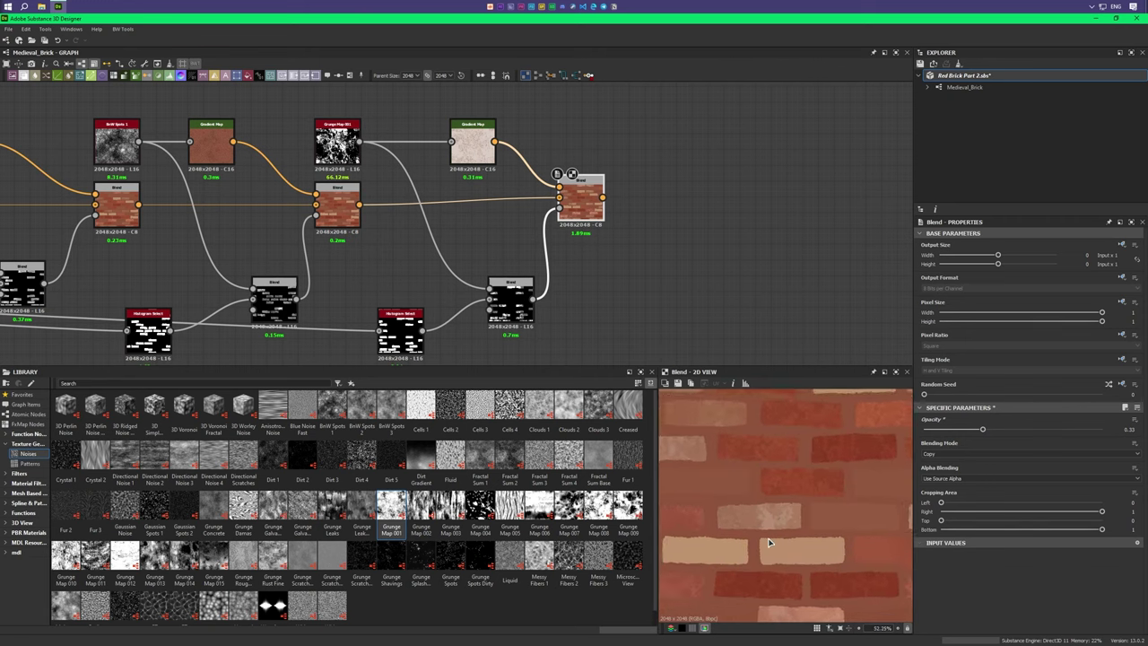
{"action": "scroll", "coordinate": [773, 513], "scroll_direction": "up", "scroll_amount": 3}
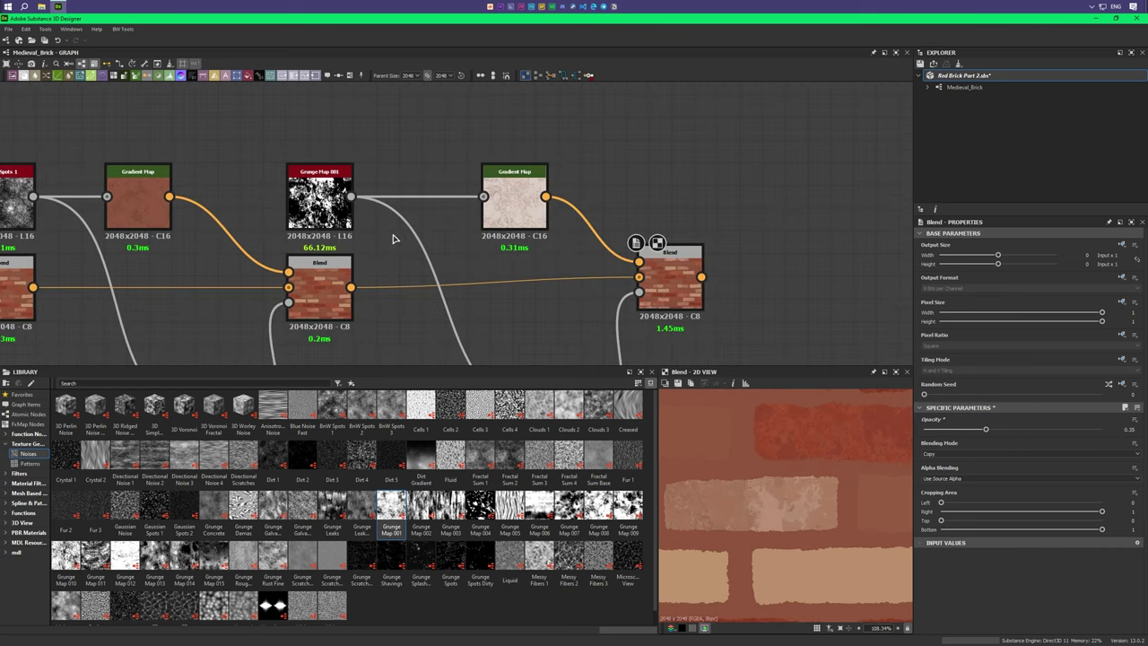
Step: Insert a Transformation 2D between Grunge Map 001 and the Gradient Map, scaling the pattern down
{"action": "right_click", "coordinate": [444, 195]}
{"action": "left_click", "coordinate": [505, 402]}
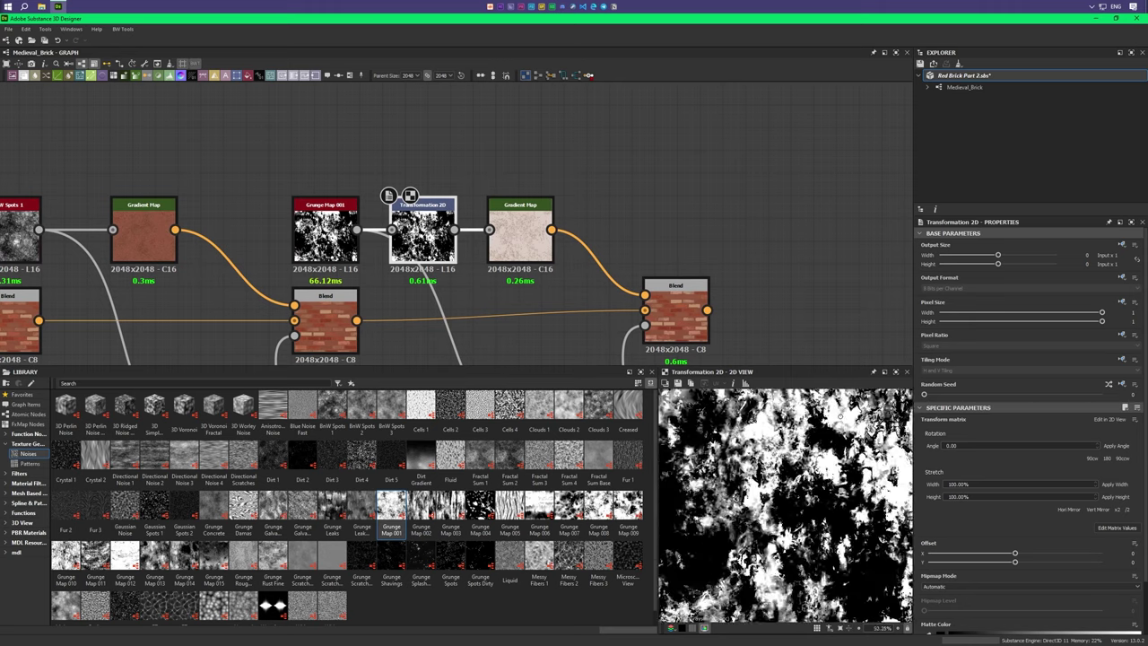
{"action": "left_click_drag", "start_coordinate": [753, 469], "coordinate": [780, 502]}
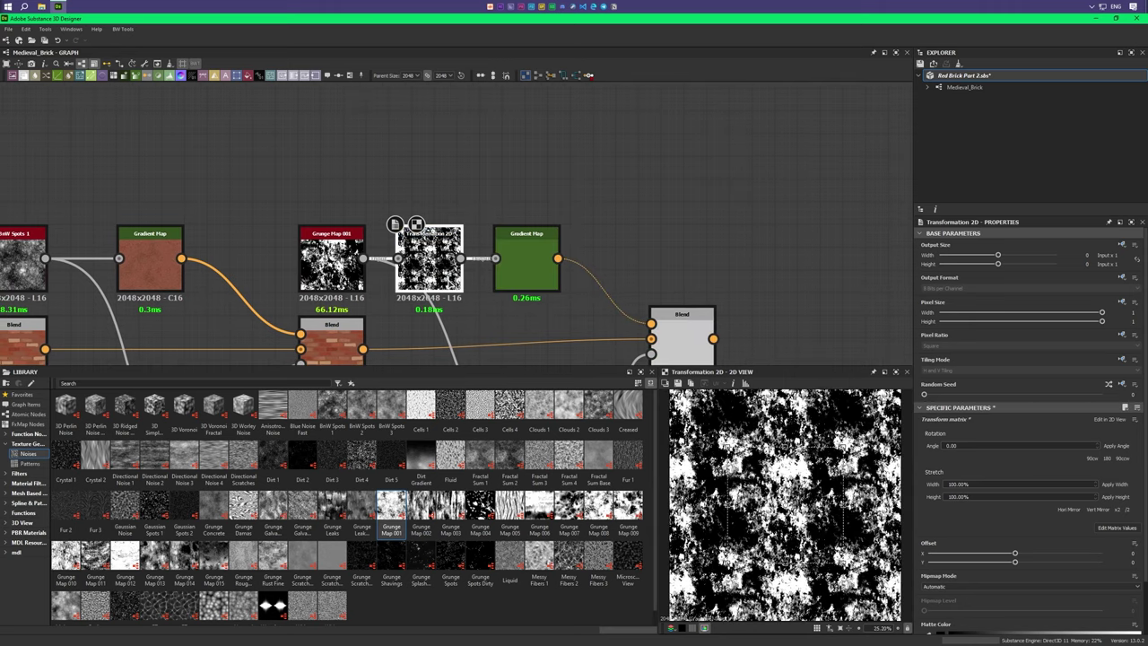
Step: Preview the downstream Blend node's result with the node titles in view
{"action": "middle_click_drag", "start_coordinate": [676, 314], "coordinate": [547, 188]}
{"action": "left_click", "coordinate": [547, 183]}
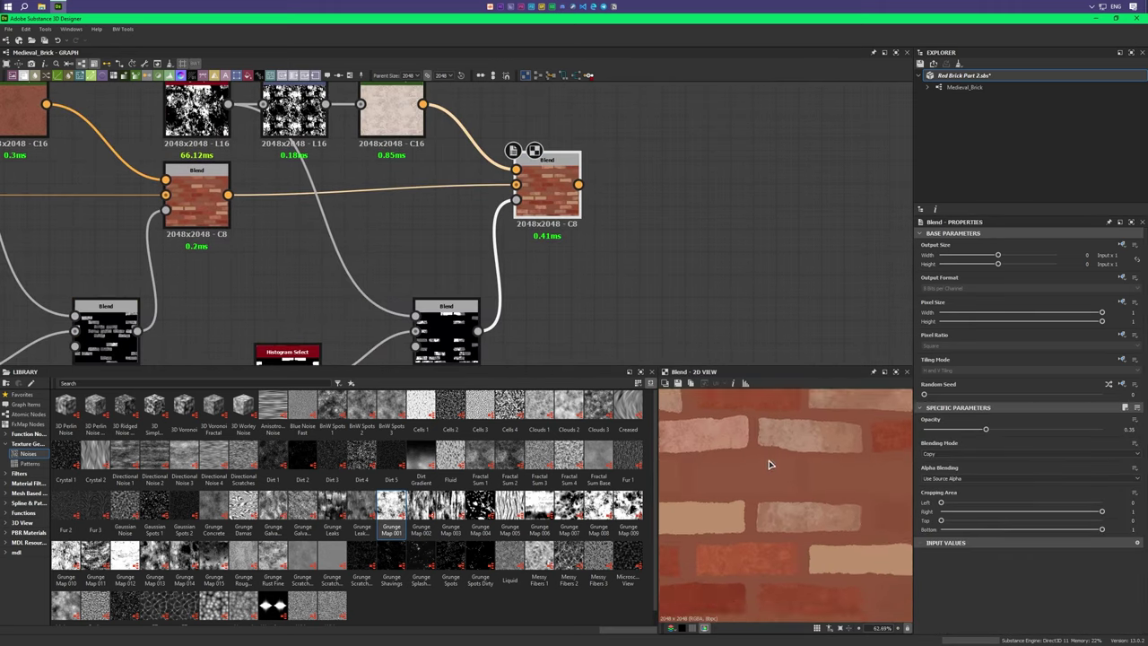
{"action": "scroll", "coordinate": [771, 493], "scroll_direction": "up", "scroll_amount": 2}
{"action": "scroll", "coordinate": [798, 487], "scroll_direction": "up", "scroll_amount": 2}
{"action": "scroll", "coordinate": [798, 488], "scroll_direction": "up", "scroll_amount": 3}
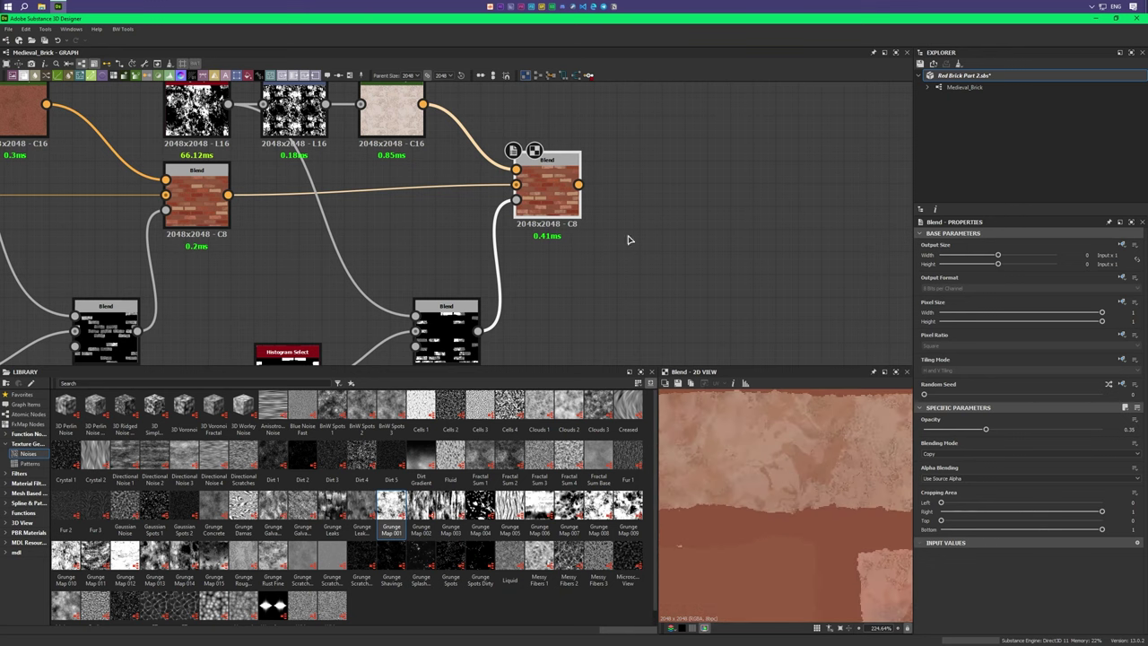
{"action": "middle_click_drag", "start_coordinate": [628, 239], "coordinate": [645, 279]}
Step: Add a Blend after the current Blend, plus a Grunge Map 011 feeding a new Gradient Map
{"action": "right_click", "coordinate": [627, 258]}
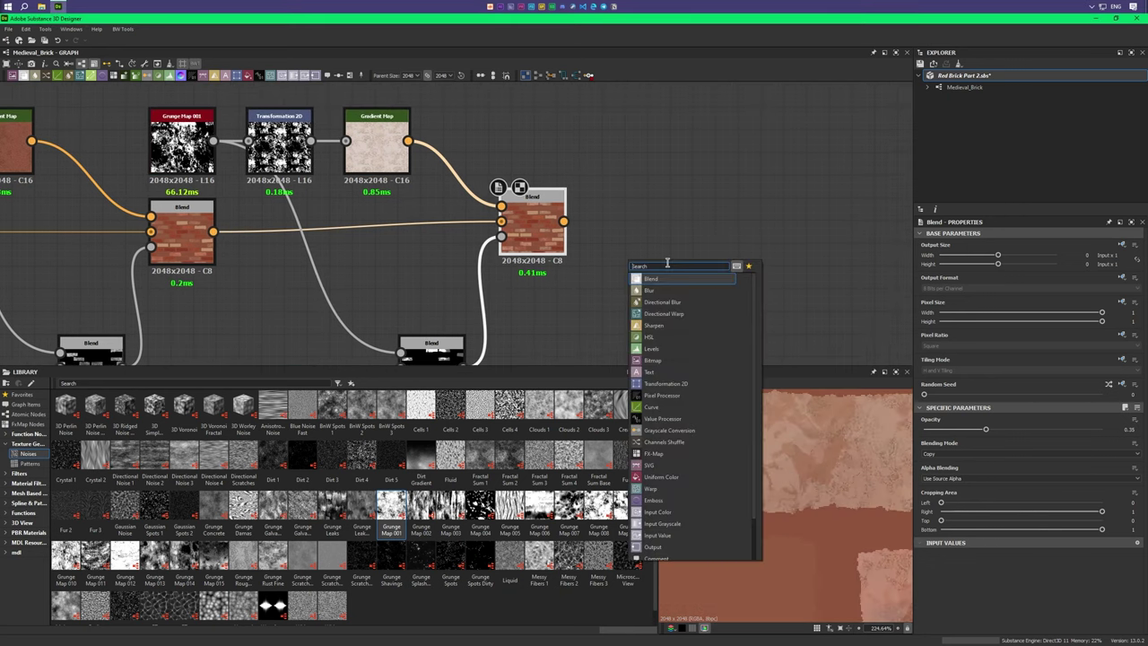
{"action": "left_click", "coordinate": [682, 285]}
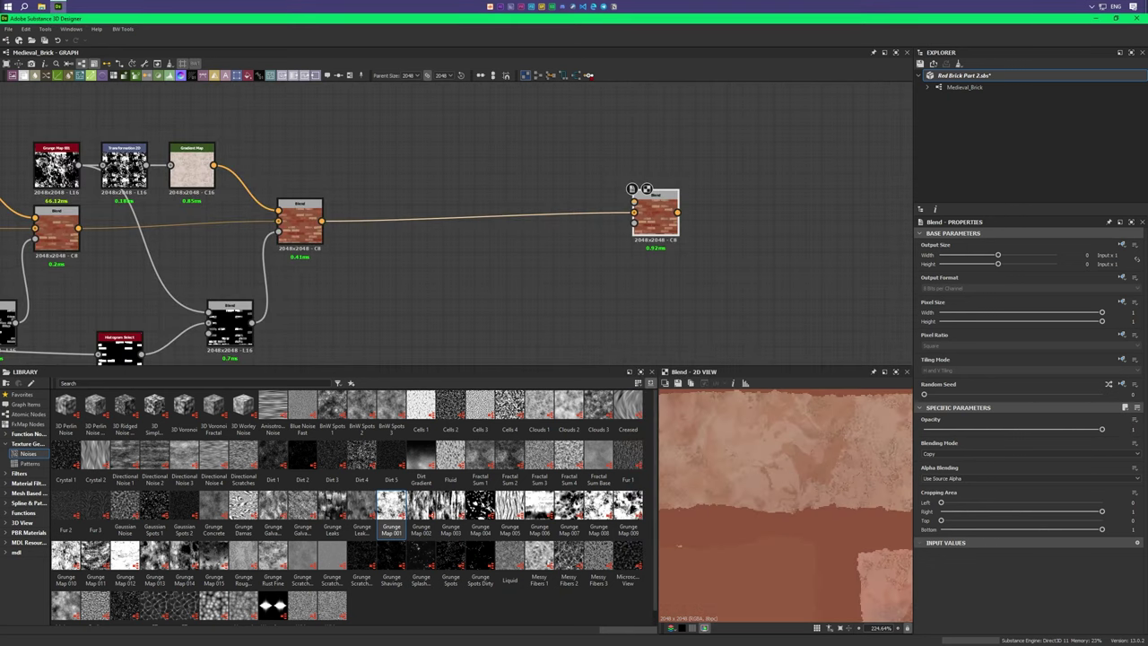
{"action": "left_click_drag", "start_coordinate": [94, 561], "coordinate": [403, 161]}
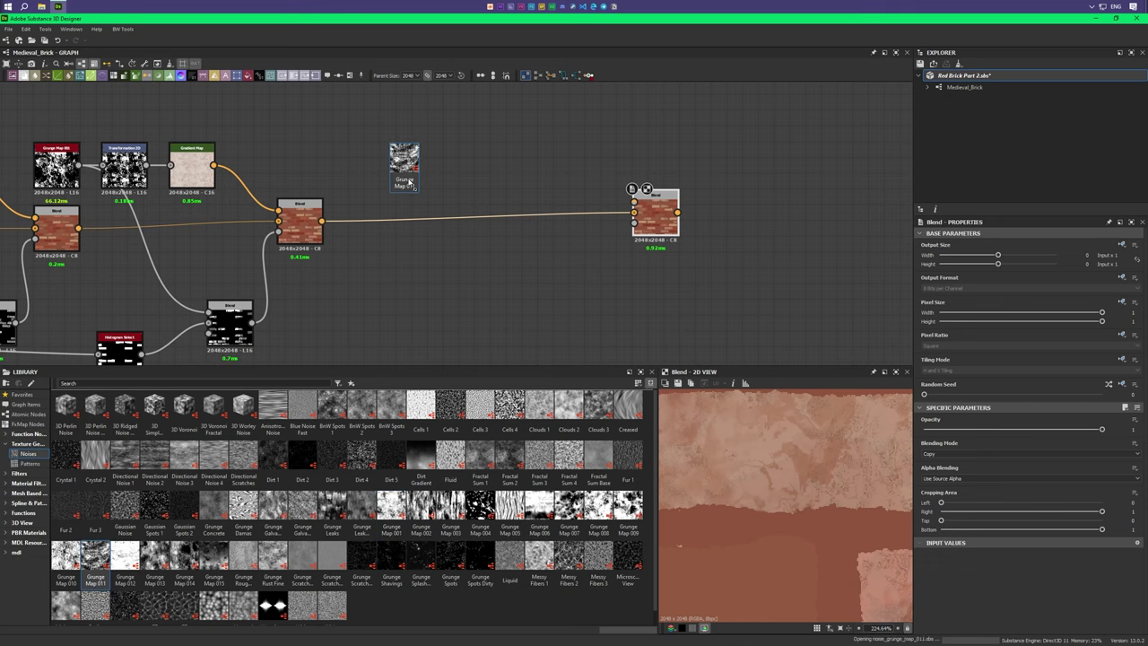
{"action": "key", "text": "f"}
{"action": "left_click_drag", "start_coordinate": [574, 224], "coordinate": [574, 224]}
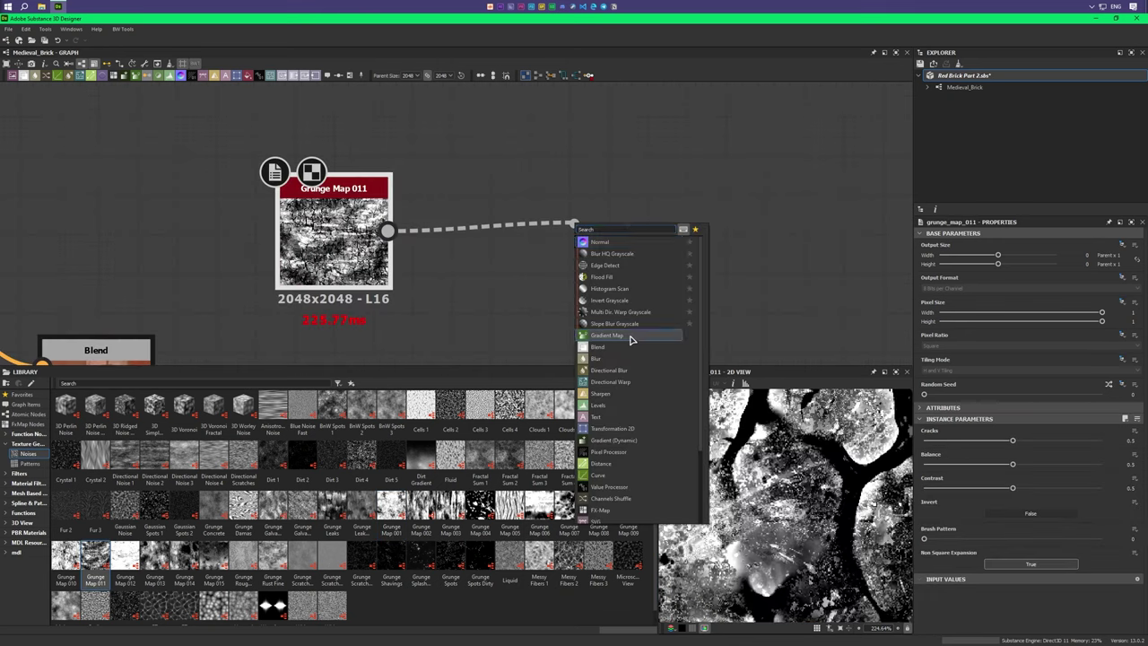
{"action": "left_click", "coordinate": [637, 334]}
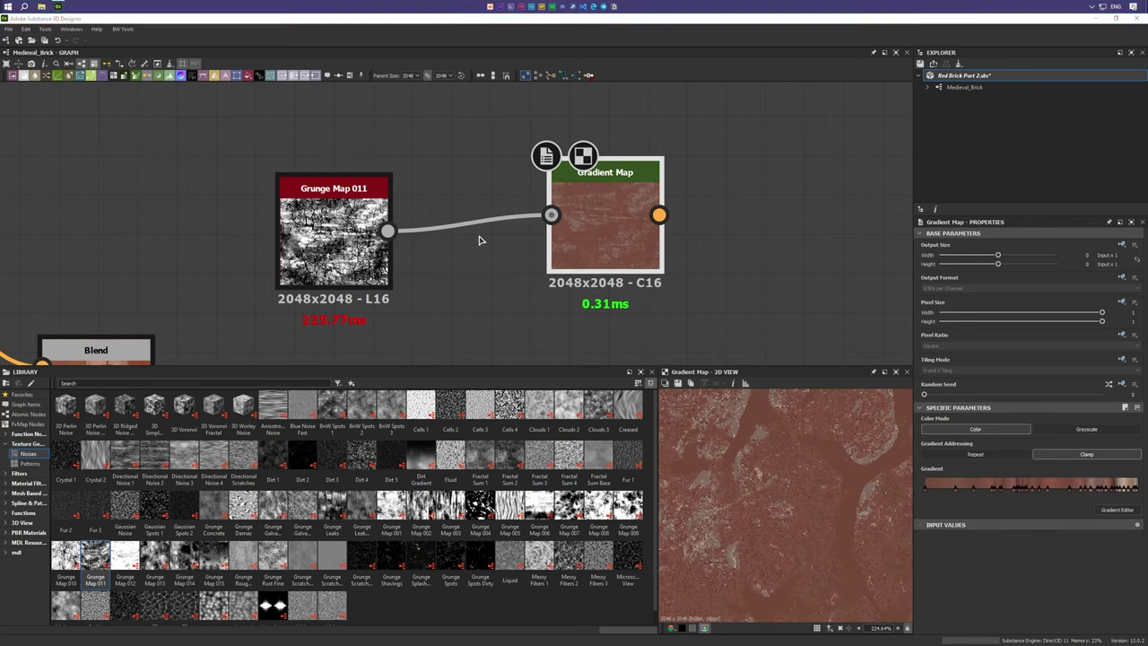
Step: Give the Gradient Map a brick-red ramp, wire it to the new Blend's foreground, and paste the mask nodes
{"action": "middle_click_drag", "start_coordinate": [482, 241], "coordinate": [333, 221]}
{"action": "scroll", "coordinate": [333, 221], "scroll_direction": "down", "scroll_amount": 2}
{"action": "left_click_drag", "start_coordinate": [450, 189], "coordinate": [637, 280]}
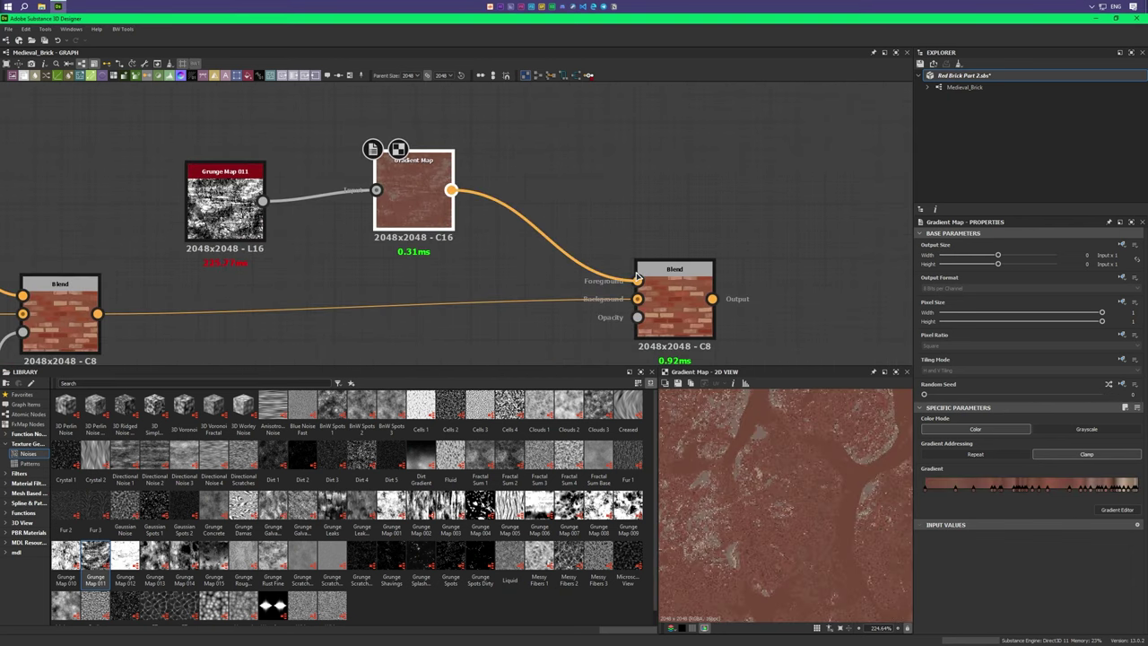
{"action": "middle_click_drag", "start_coordinate": [637, 280], "coordinate": [641, 212]}
{"action": "scroll", "coordinate": [653, 126], "scroll_direction": "down", "scroll_amount": 3}
{"action": "middle_click_drag", "start_coordinate": [312, 227], "coordinate": [318, 193]}
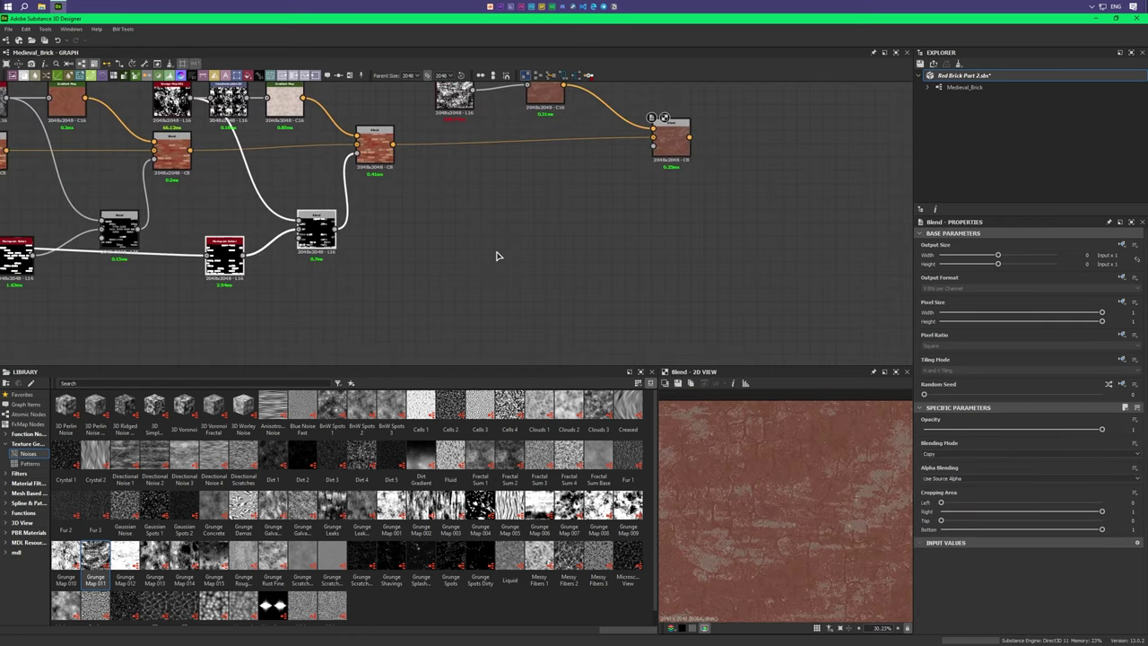
{"action": "key", "text": "ctrl+v"}
Step: Place the pasted mask nodes, feed in the brick selection, and set the mask Blend to 0.9 opacity
{"action": "middle_click_drag", "start_coordinate": [494, 289], "coordinate": [441, 289]}
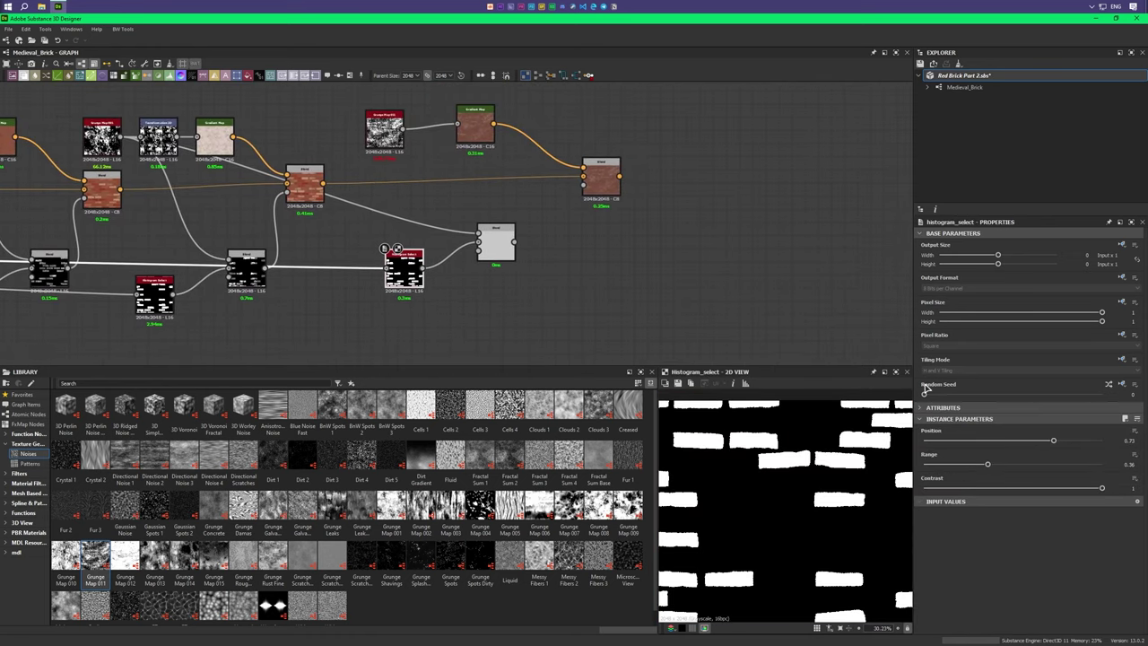
{"action": "left_click_drag", "start_coordinate": [424, 260], "coordinate": [478, 235]}
{"action": "left_click_drag", "start_coordinate": [1034, 430], "coordinate": [1083, 430]}
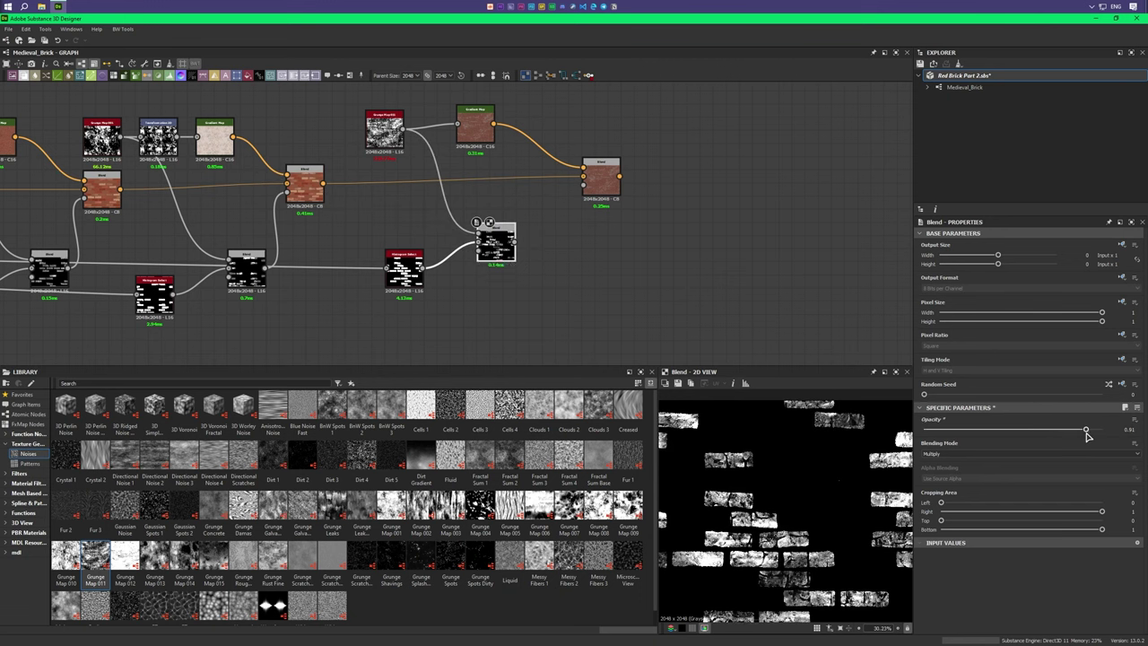
Step: Wire the mask into the final Blend's Opacity and lower the red grunge layer to 0.2
{"action": "left_click_drag", "start_coordinate": [517, 238], "coordinate": [582, 186]}
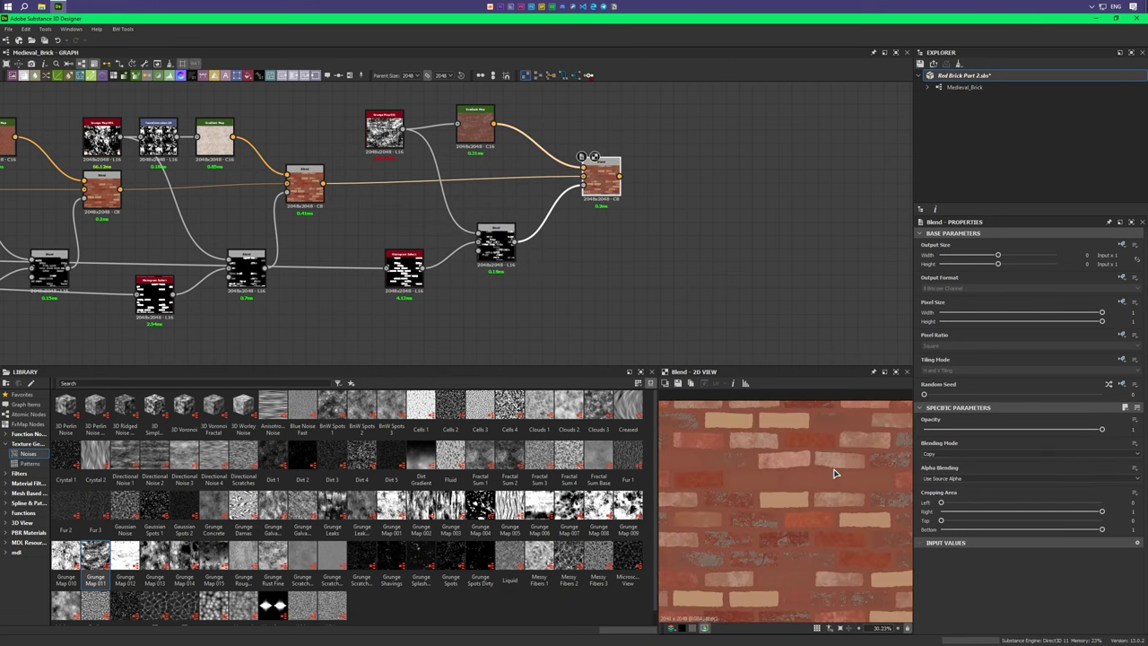
{"action": "scroll", "coordinate": [968, 457], "scroll_direction": "down", "scroll_amount": 1}
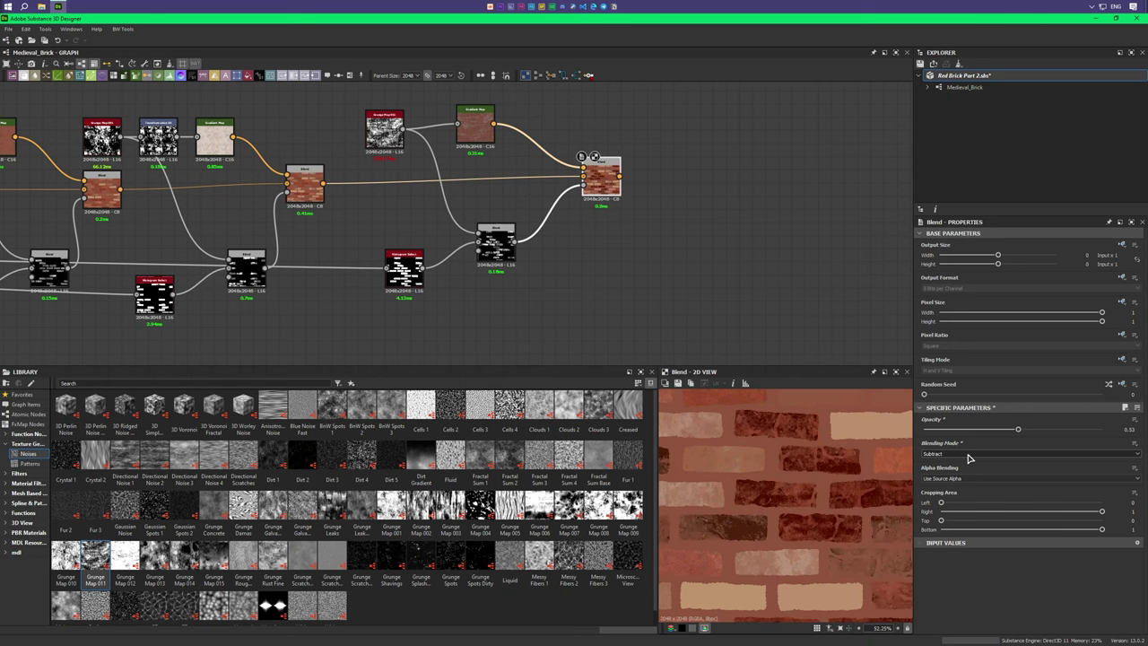
{"action": "scroll", "coordinate": [968, 457], "scroll_direction": "down", "scroll_amount": 1}
{"action": "left_click_drag", "start_coordinate": [1017, 430], "coordinate": [993, 429]}
{"action": "middle_click_drag", "start_coordinate": [662, 179], "coordinate": [587, 242]}
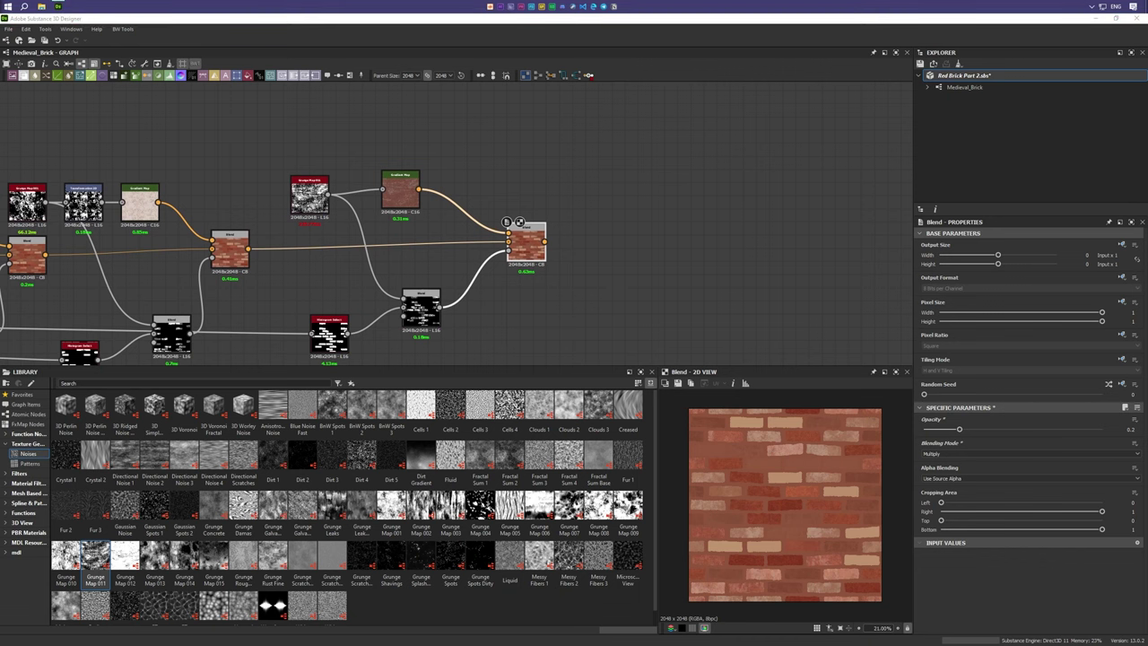
Step: Add Grunge Map 006 above the brick blends with Balance 0.31 and Contrast 0.48
{"action": "scroll", "coordinate": [533, 437], "scroll_direction": "down", "scroll_amount": 1}
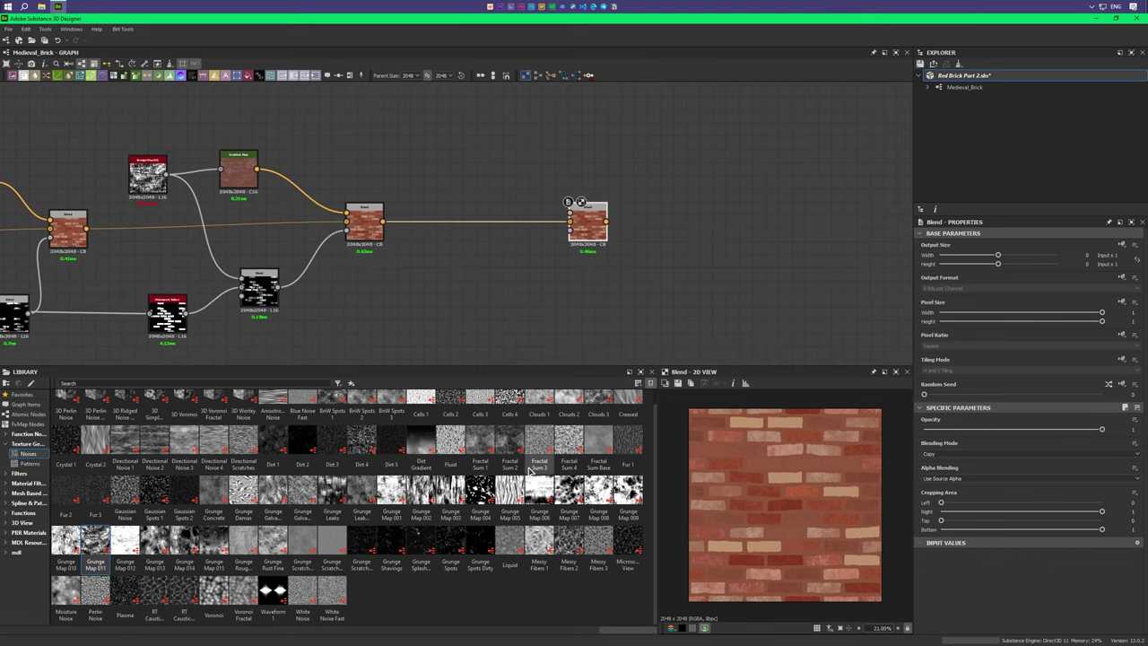
{"action": "left_click_drag", "start_coordinate": [535, 437], "coordinate": [411, 160]}
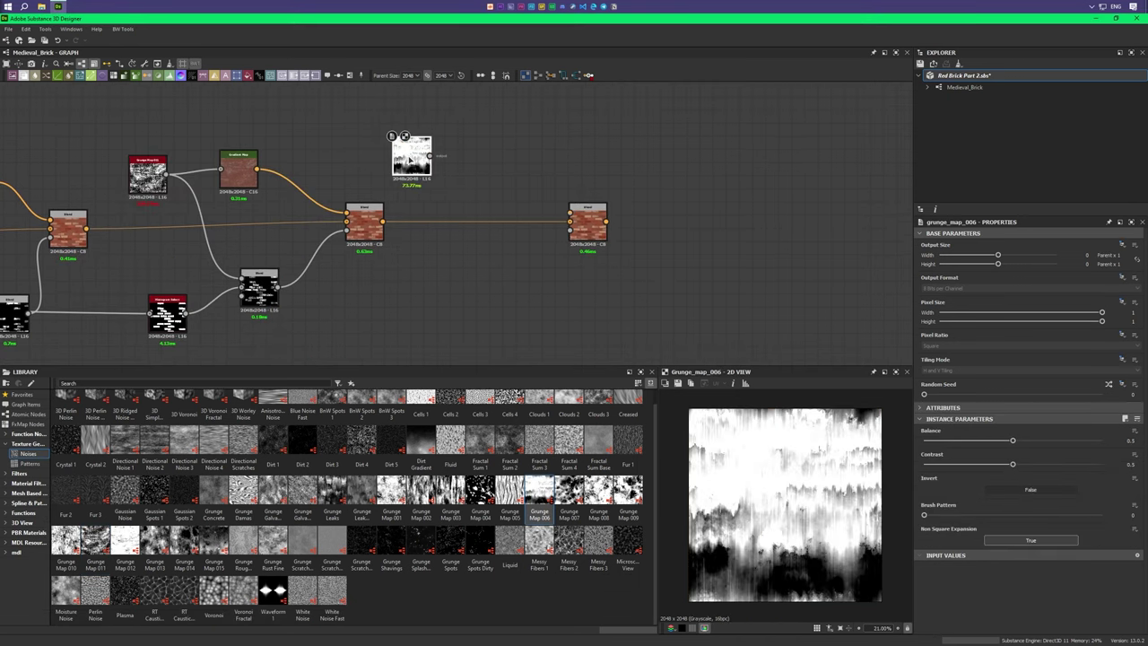
{"action": "left_click_drag", "start_coordinate": [1013, 441], "coordinate": [980, 442]}
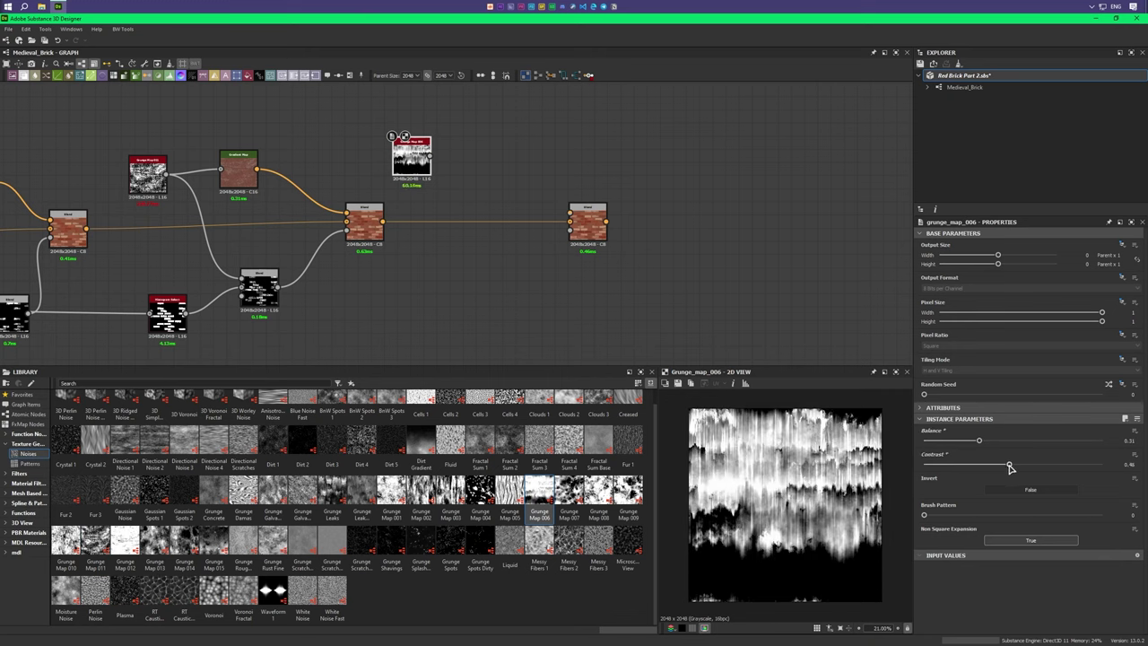
{"action": "left_click_drag", "start_coordinate": [1011, 467], "coordinate": [1009, 468]}
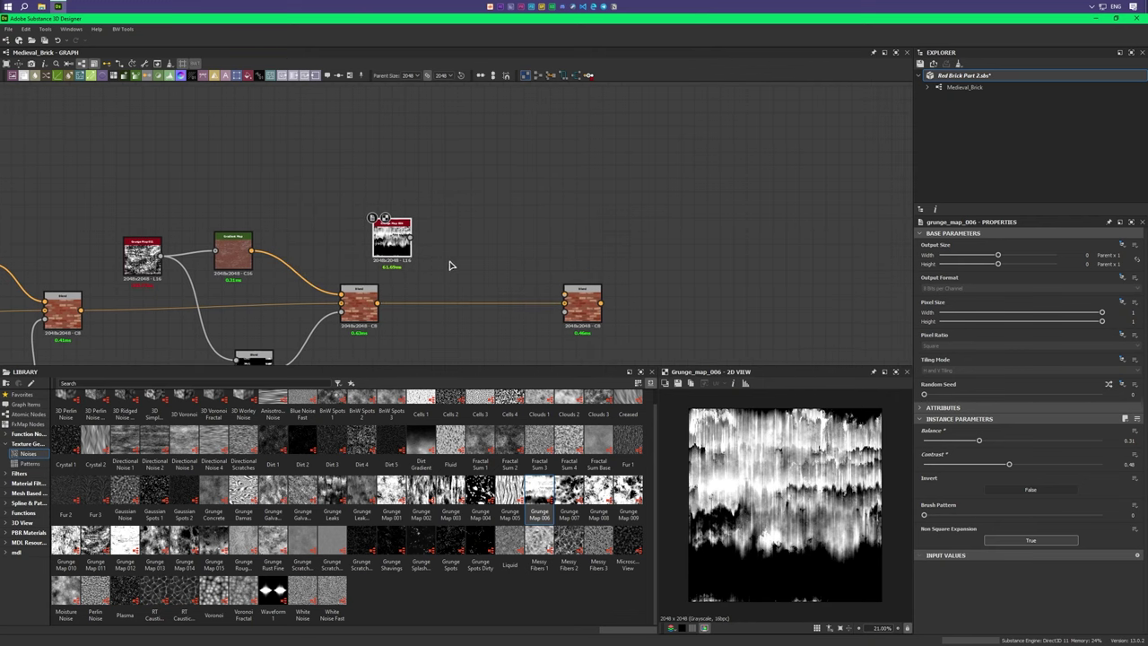
{"action": "scroll", "coordinate": [425, 262], "scroll_direction": "up", "scroll_amount": 1}
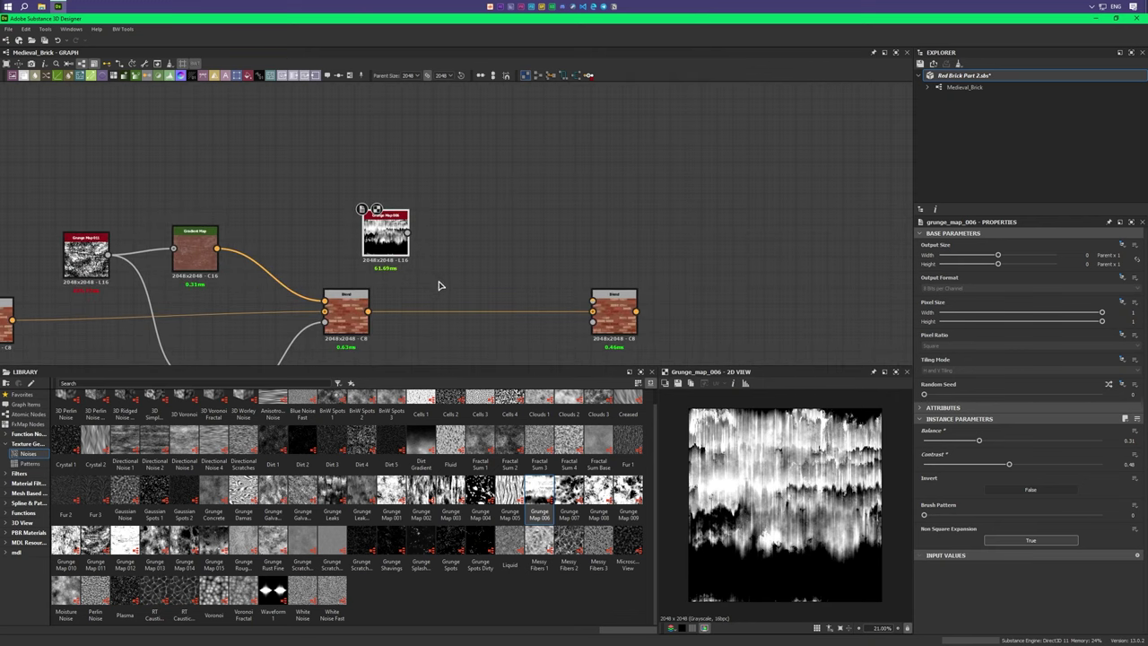
{"action": "scroll", "coordinate": [408, 231], "scroll_direction": "up", "scroll_amount": 1}
{"action": "left_click_drag", "start_coordinate": [357, 230], "coordinate": [393, 243]}
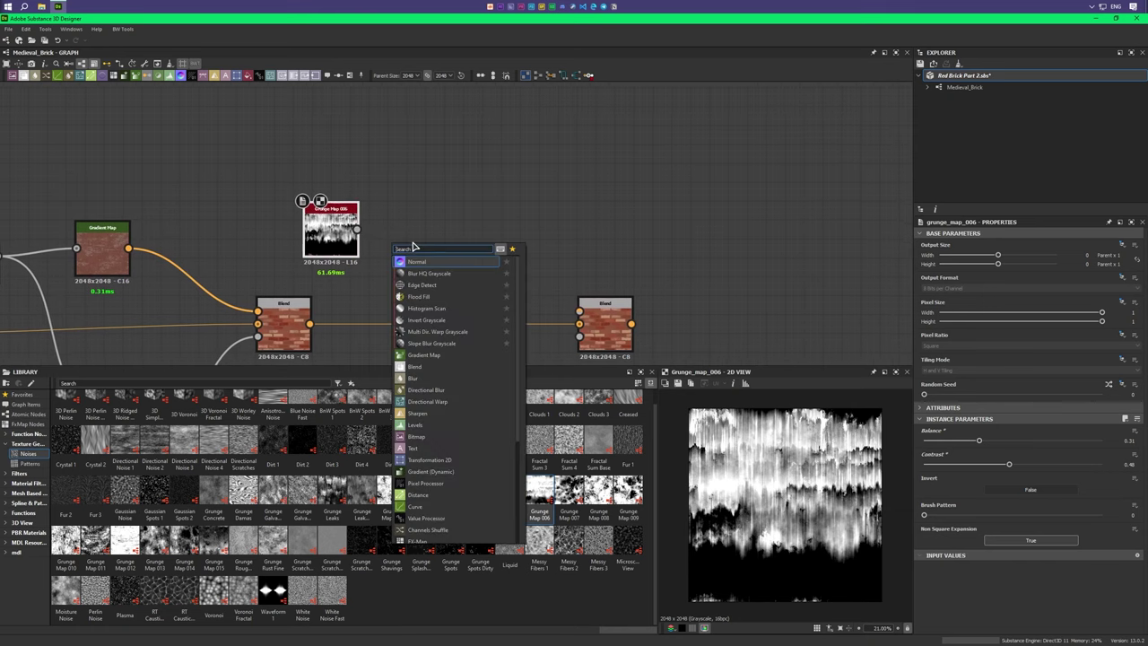
Step: Blend Grunge Map 006 with a Transformation 2D copy of itself through a new Blend
{"action": "left_click", "coordinate": [453, 369]}
{"action": "scroll", "coordinate": [503, 219], "scroll_direction": "up", "scroll_amount": 4}
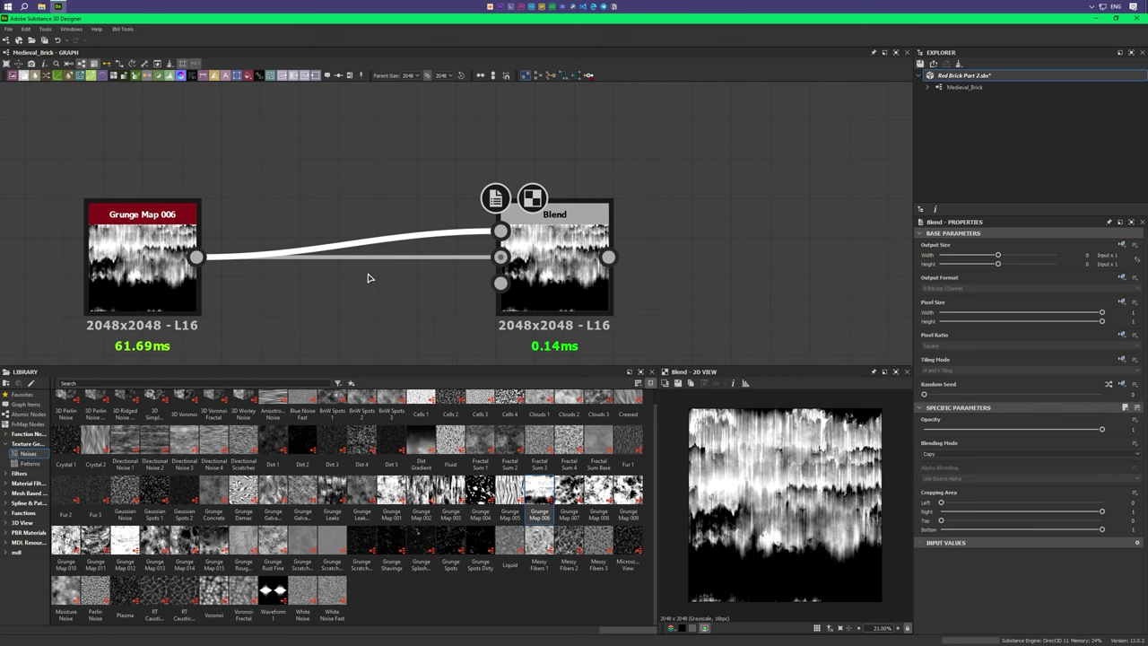
{"action": "key", "text": "space"}
{"action": "mouse_move", "coordinate": [400, 488]}
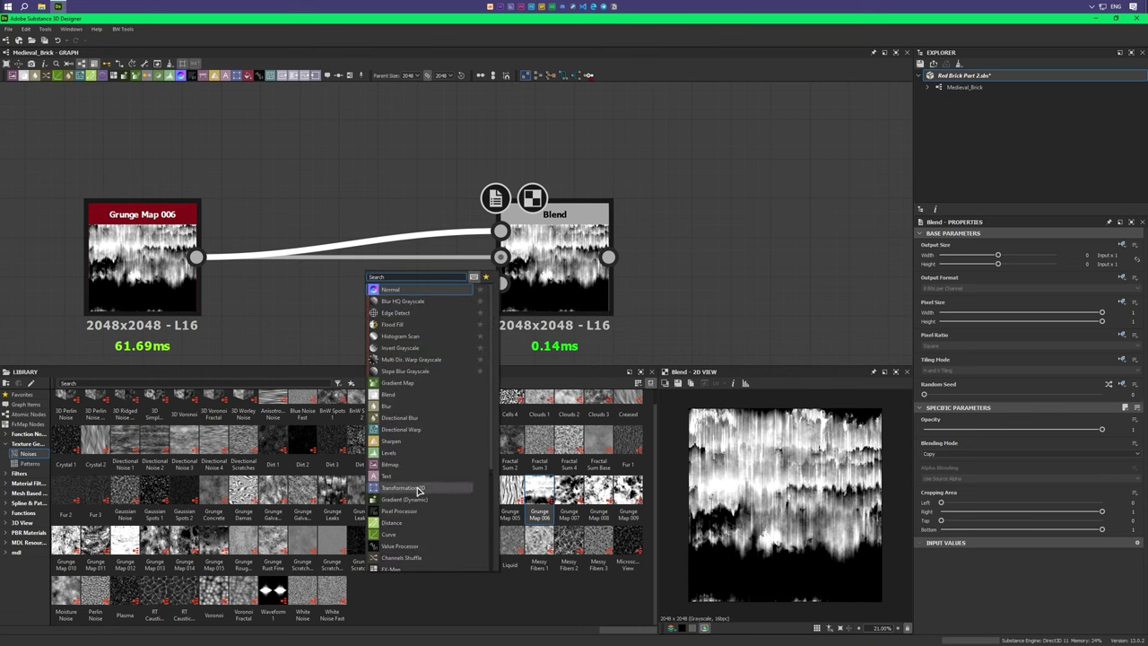
{"action": "left_click", "coordinate": [418, 489]}
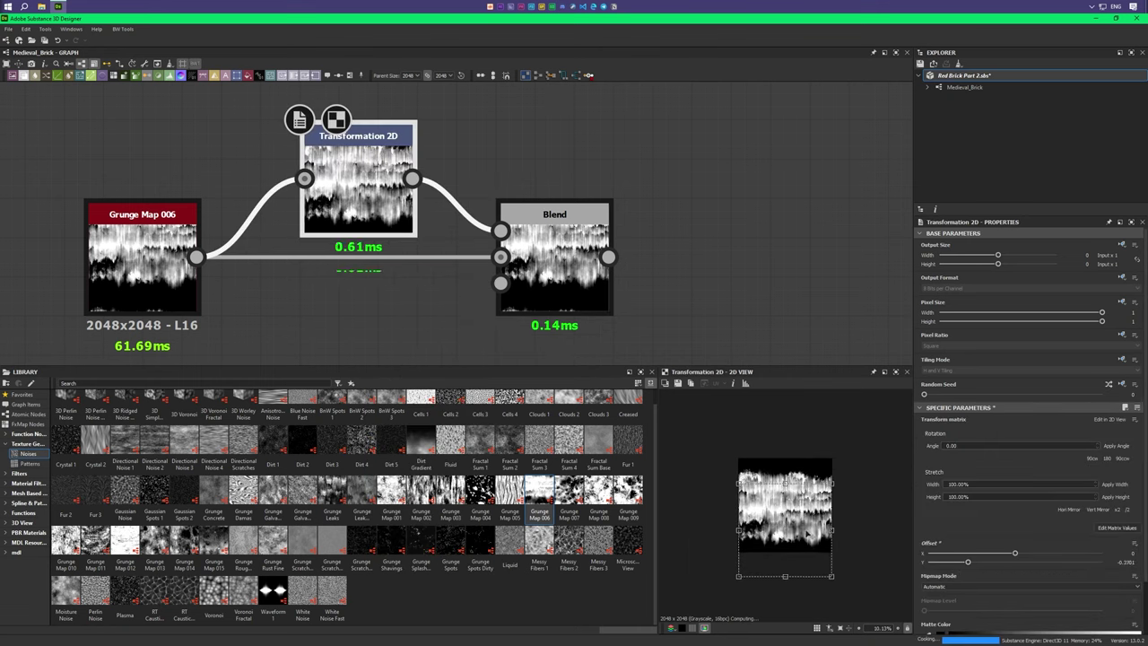
{"action": "left_click", "coordinate": [1121, 360]}
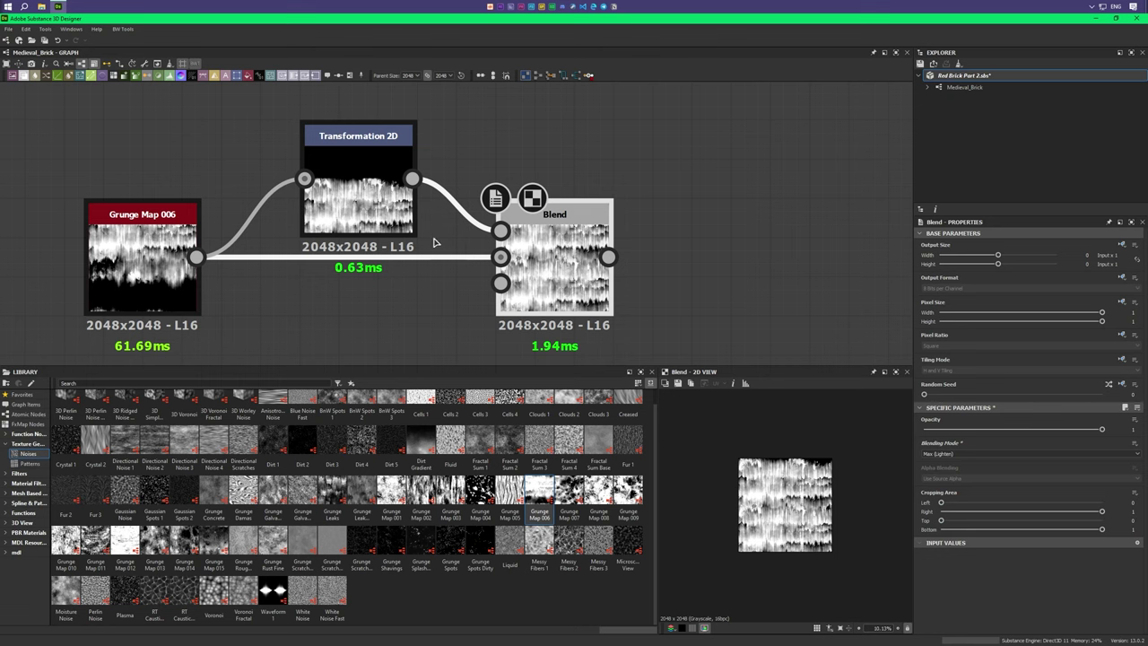
{"action": "left_click", "coordinate": [359, 206]}
{"action": "left_click", "coordinate": [554, 269]}
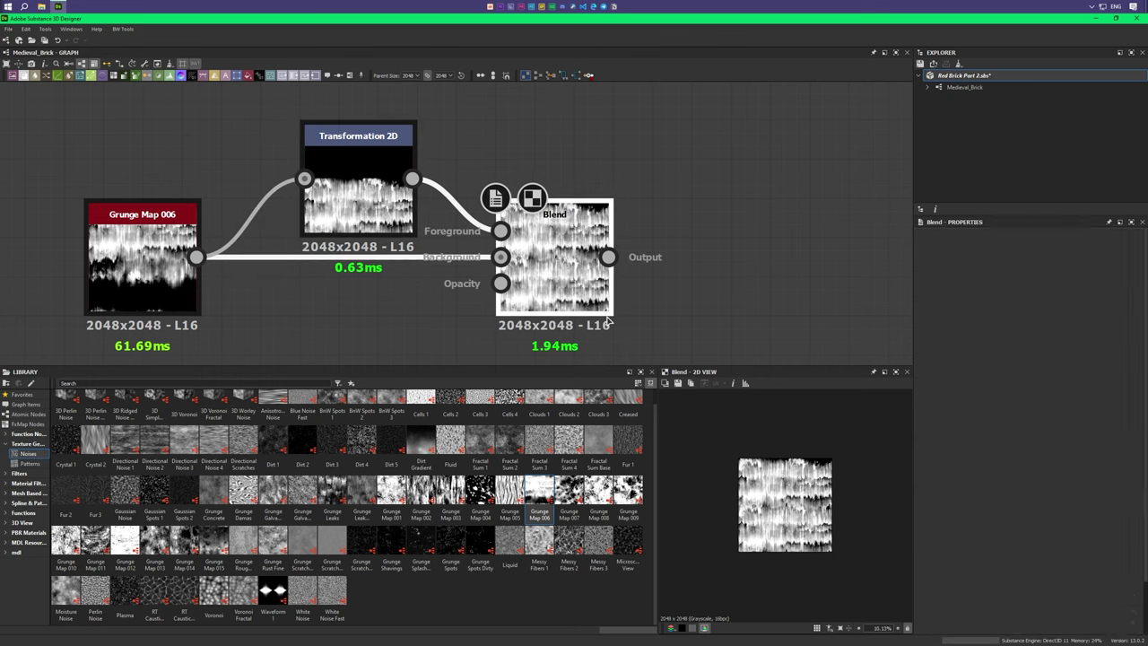
{"action": "left_click", "coordinate": [354, 208]}
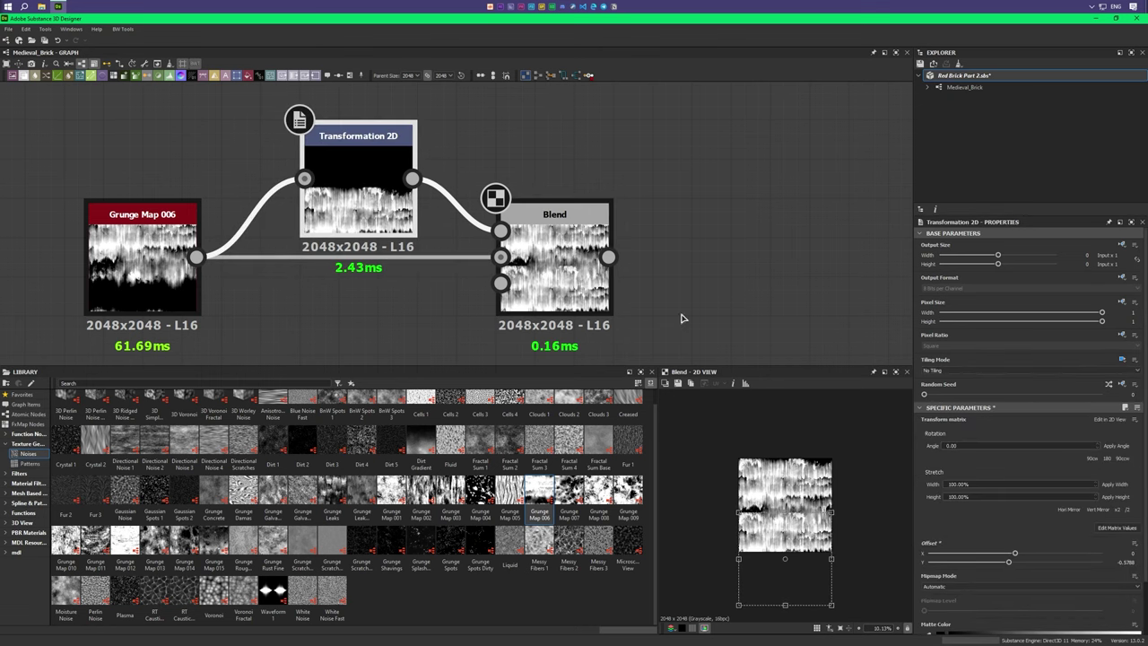
Step: Append a Gradient Map after the grunge Blend
{"action": "middle_click_drag", "start_coordinate": [653, 267], "coordinate": [578, 221]}
{"action": "scroll", "coordinate": [578, 221], "scroll_direction": "down", "scroll_amount": 2}
{"action": "left_click", "coordinate": [518, 355]}
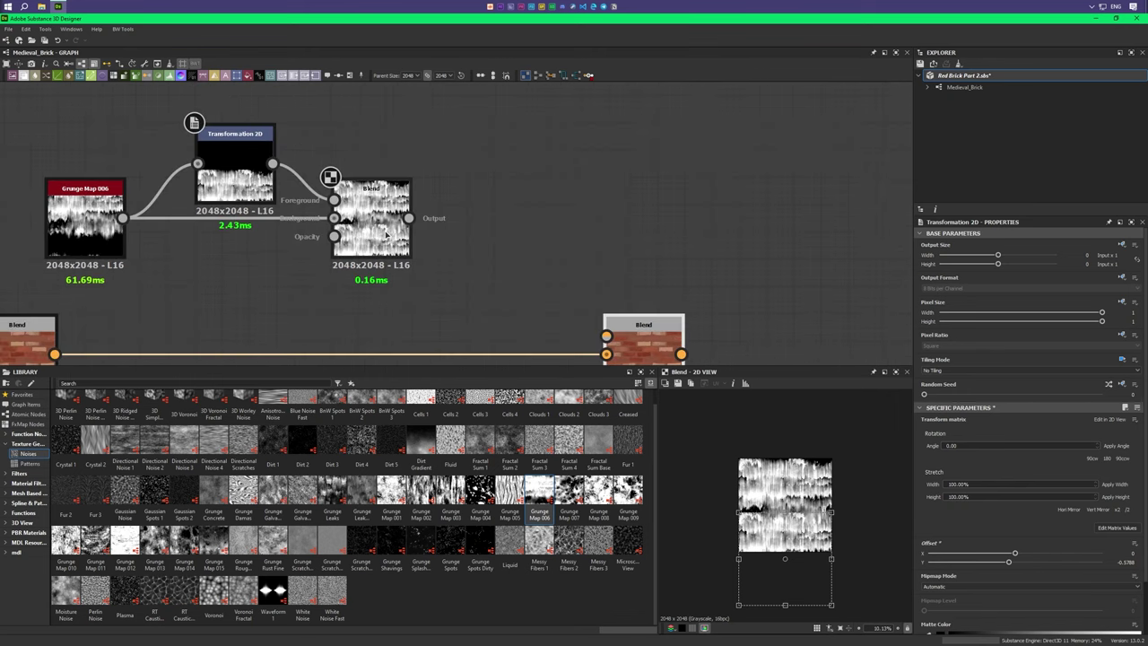
{"action": "key", "text": "space"}
{"action": "left_click", "coordinate": [516, 383]}
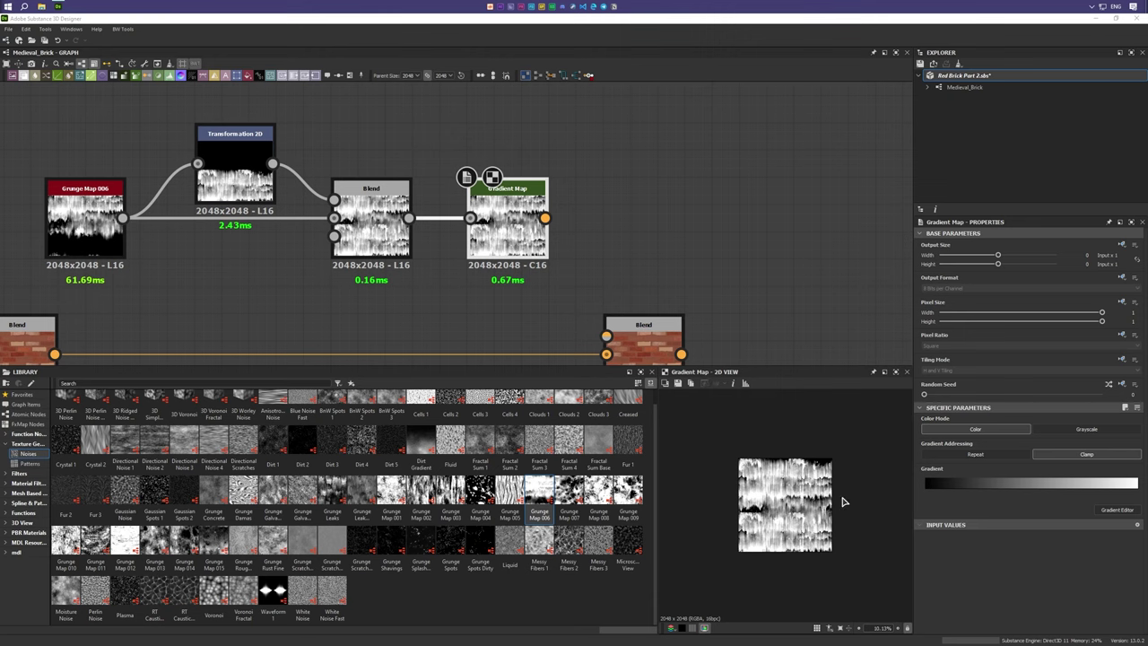
Step: Give the Gradient Map brick-red colours and preview each grunge chain output
{"action": "left_click", "coordinate": [1075, 492]}
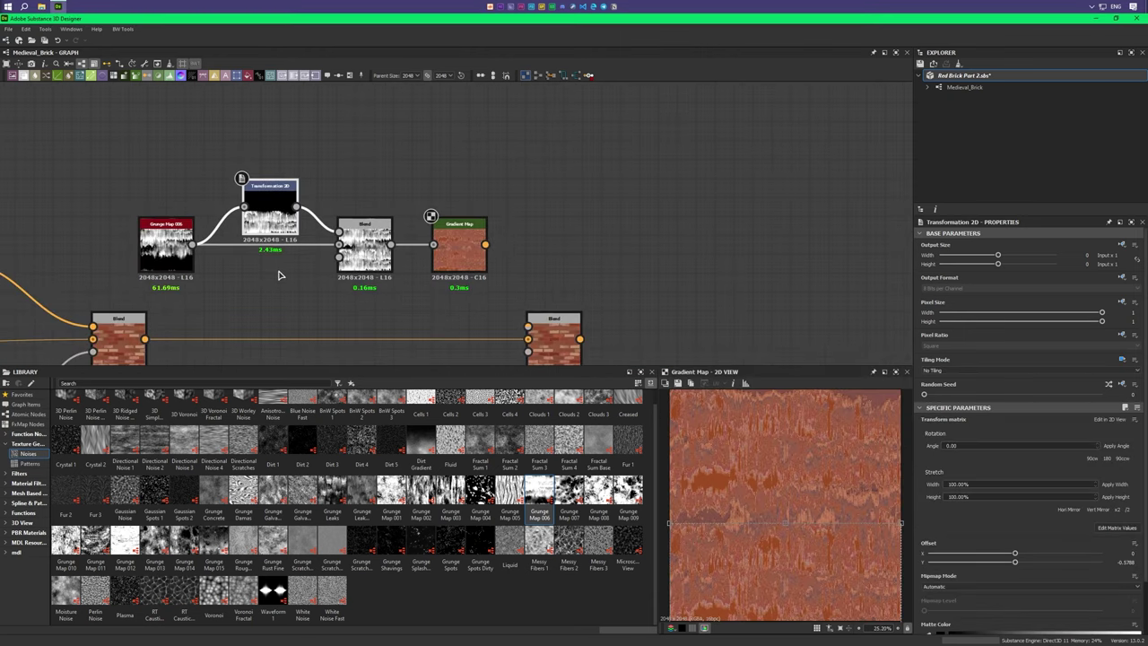
{"action": "middle_click_drag", "start_coordinate": [451, 341], "coordinate": [418, 279]}
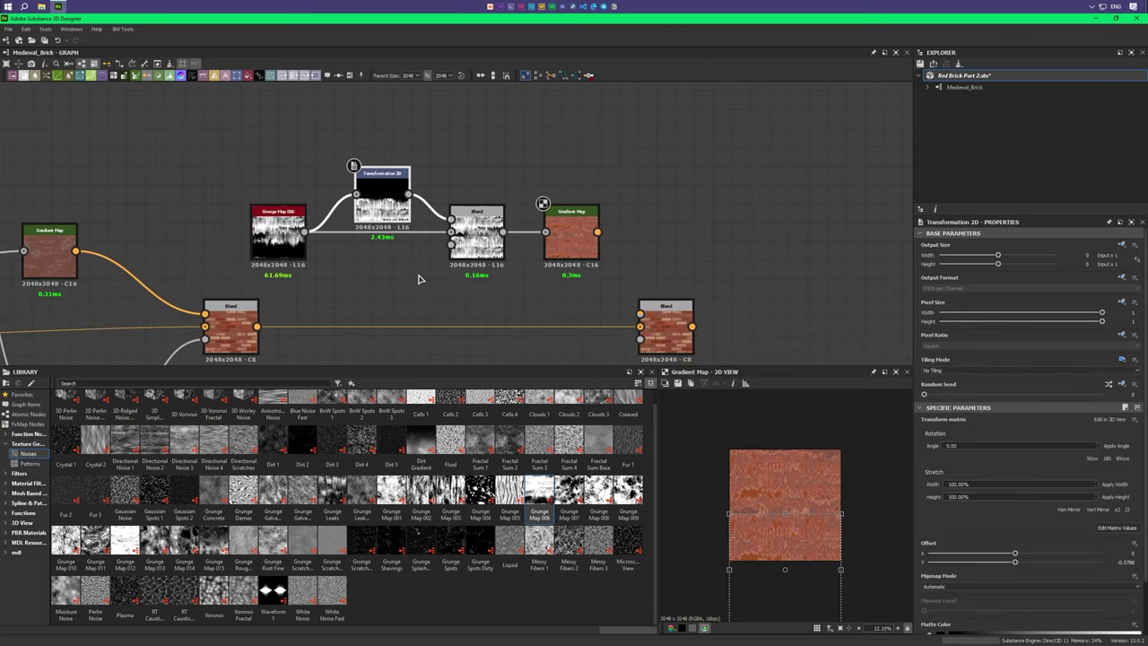
{"action": "double_click", "coordinate": [381, 208]}
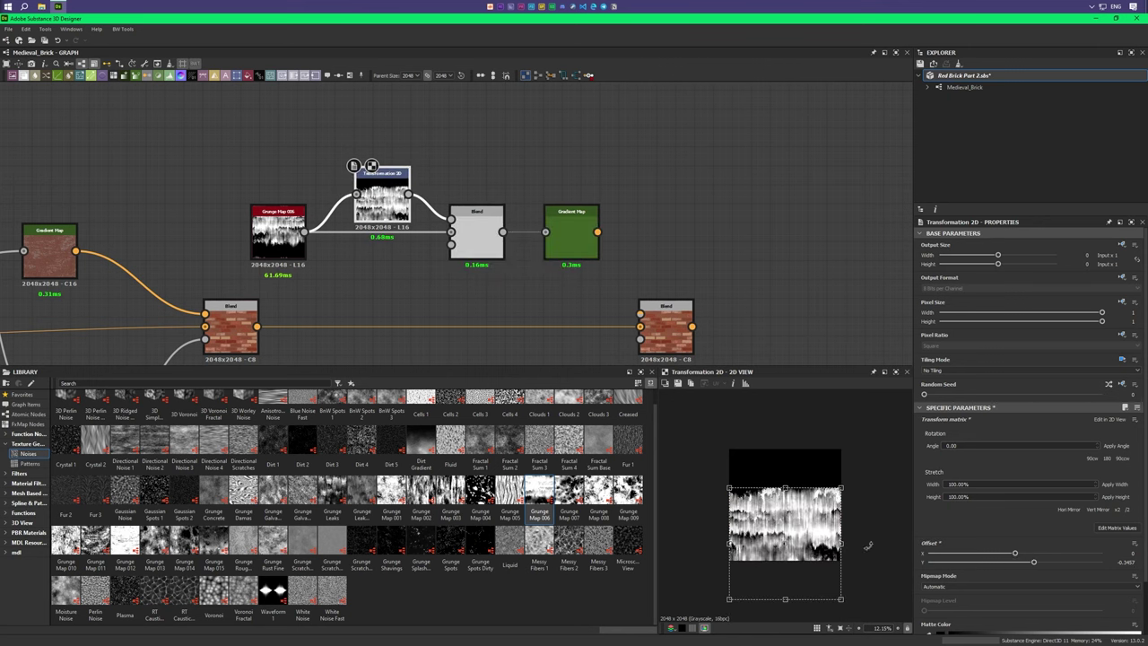
{"action": "double_click", "coordinate": [477, 232]}
{"action": "middle_click_drag", "start_coordinate": [477, 232], "coordinate": [446, 211]}
{"action": "double_click", "coordinate": [541, 215]}
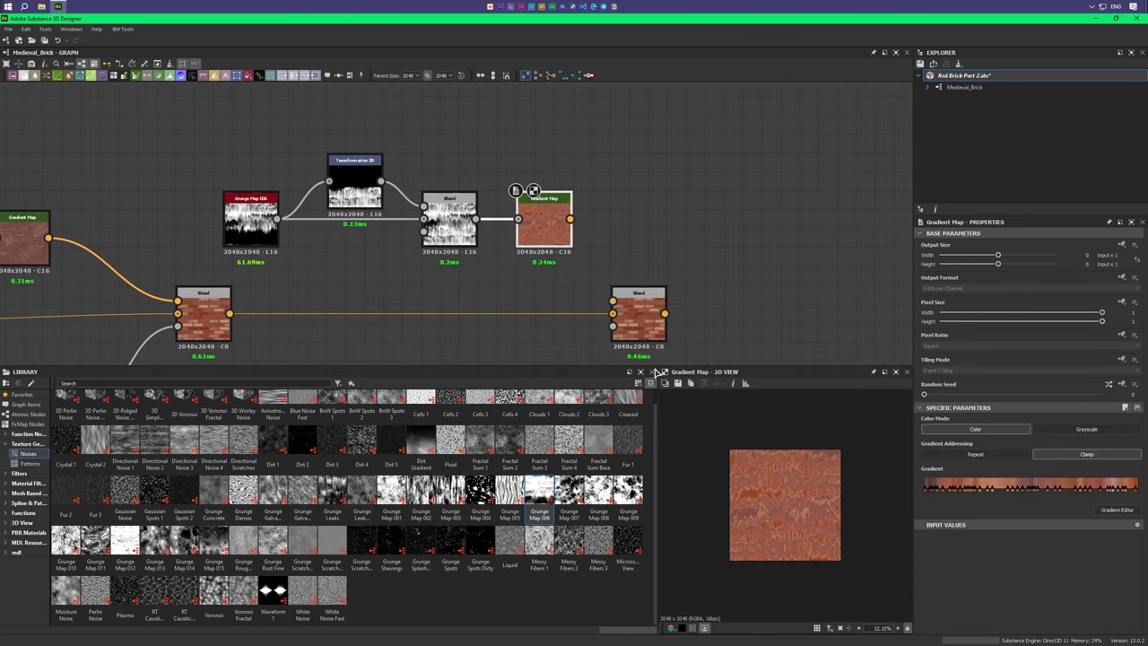
{"action": "middle_click_drag", "start_coordinate": [556, 202], "coordinate": [485, 193]}
{"action": "double_click", "coordinate": [547, 266]}
{"action": "scroll", "coordinate": [547, 265], "scroll_direction": "down", "scroll_amount": 1}
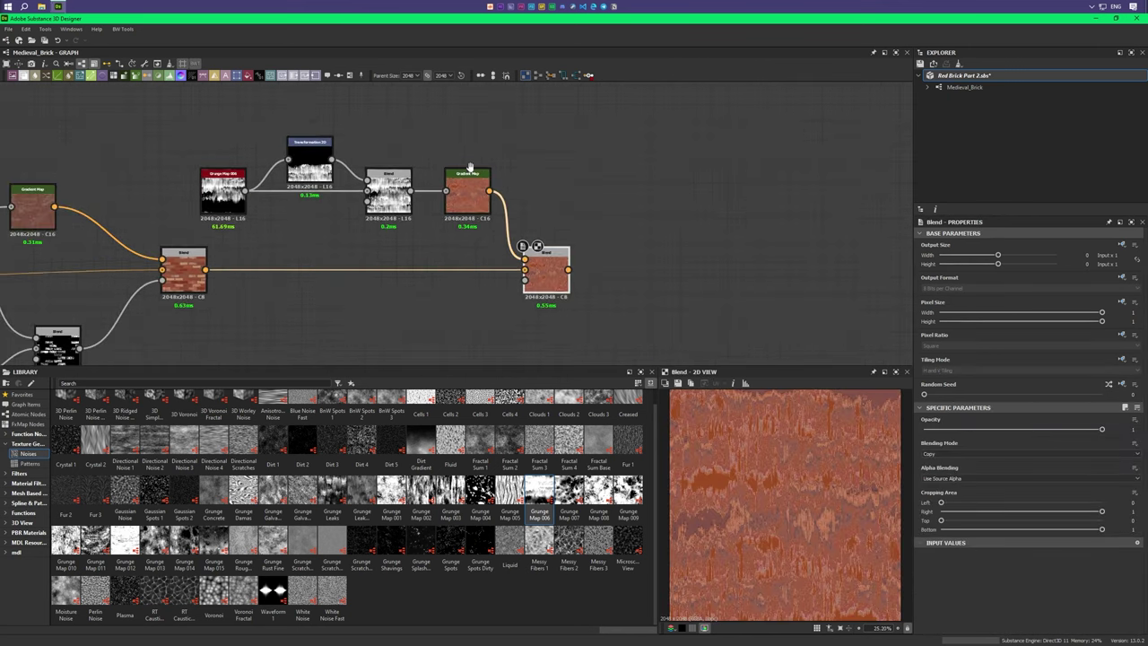
Step: Multiply the red grunge over the bricks' Blend at 0.52 opacity
{"action": "middle_click_drag", "start_coordinate": [278, 200], "coordinate": [197, 151]}
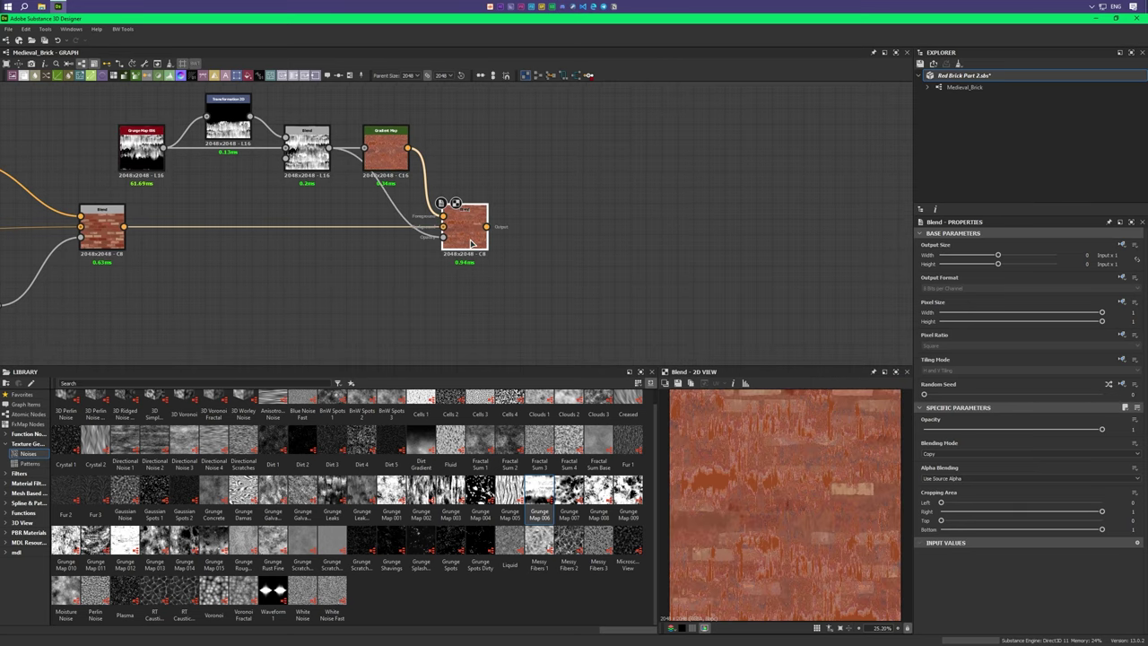
{"action": "scroll", "coordinate": [705, 479], "scroll_direction": "up", "scroll_amount": 1}
{"action": "scroll", "coordinate": [960, 453], "scroll_direction": "down", "scroll_amount": 1}
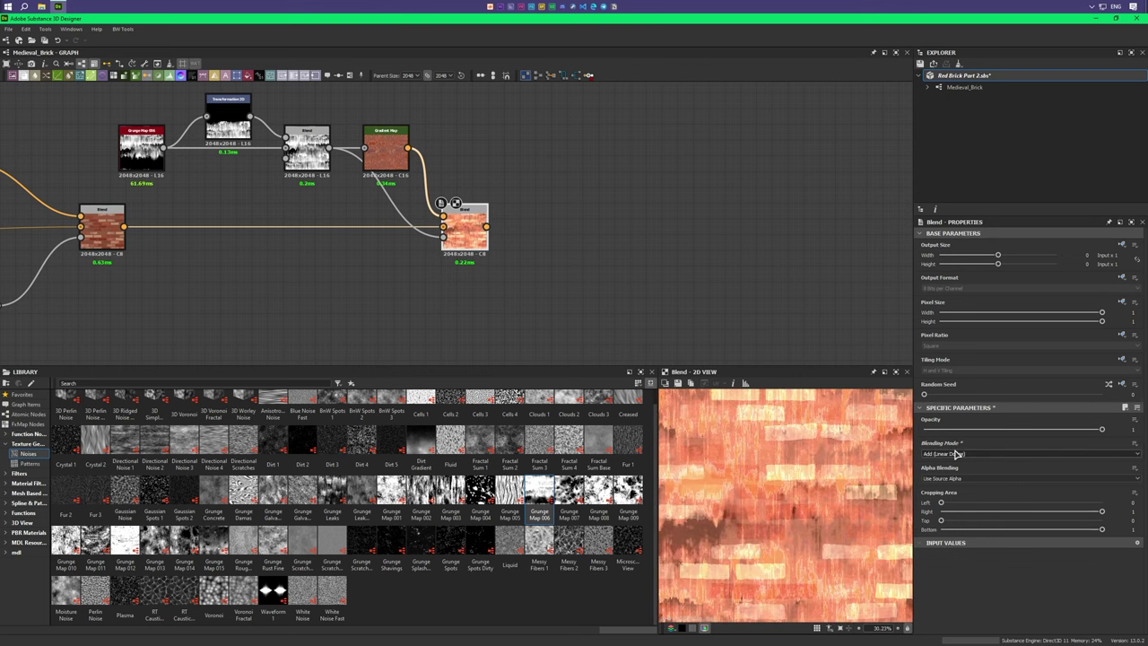
{"action": "scroll", "coordinate": [960, 454], "scroll_direction": "down", "scroll_amount": 1}
{"action": "scroll", "coordinate": [793, 482], "scroll_direction": "down", "scroll_amount": 1}
{"action": "scroll", "coordinate": [938, 453], "scroll_direction": "down", "scroll_amount": 1}
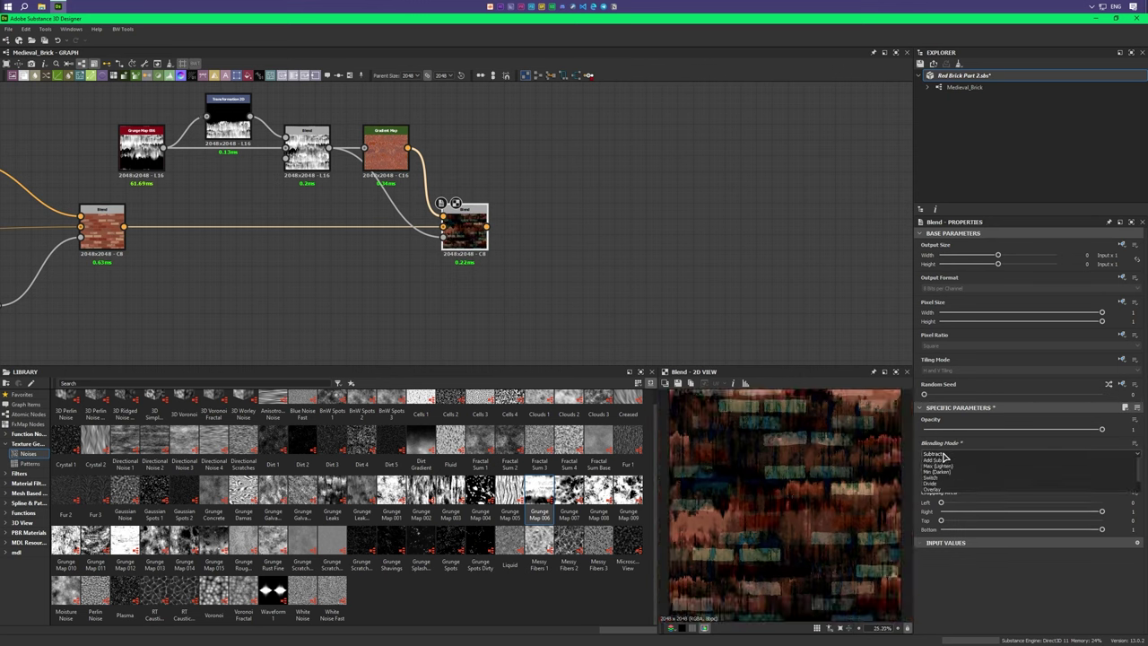
{"action": "left_click", "coordinate": [994, 429]}
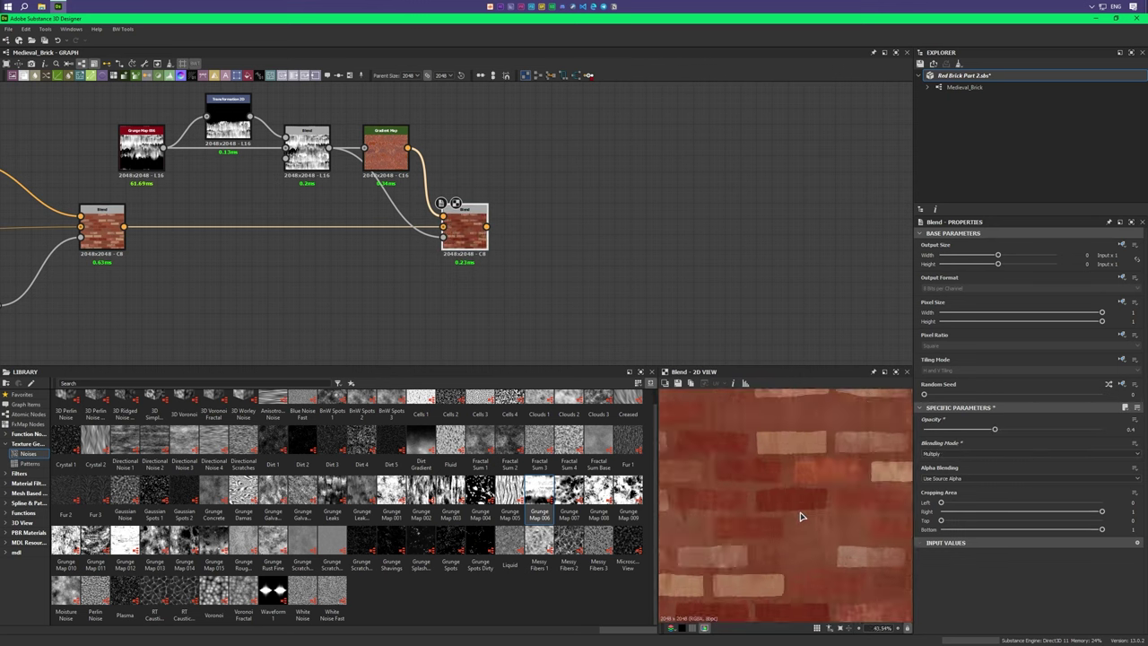
{"action": "scroll", "coordinate": [744, 454], "scroll_direction": "up", "scroll_amount": 2}
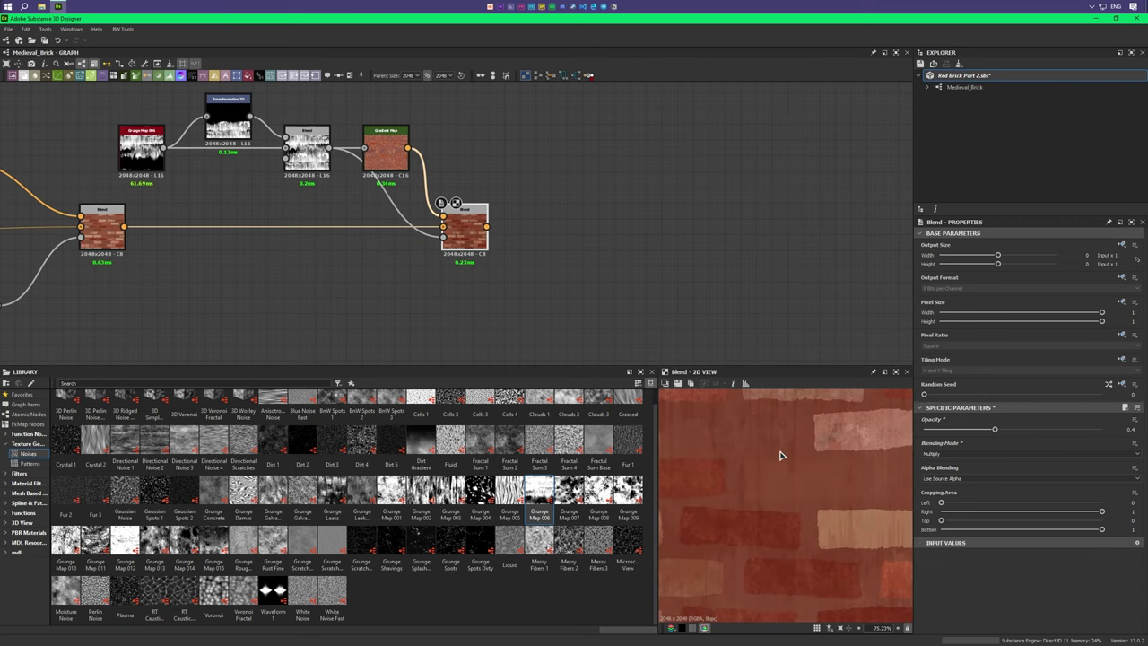
{"action": "scroll", "coordinate": [774, 456], "scroll_direction": "down", "scroll_amount": 1}
{"action": "scroll", "coordinate": [774, 456], "scroll_direction": "down", "scroll_amount": 1}
{"action": "scroll", "coordinate": [774, 456], "scroll_direction": "down", "scroll_amount": 1}
{"action": "left_click", "coordinate": [1016, 429]}
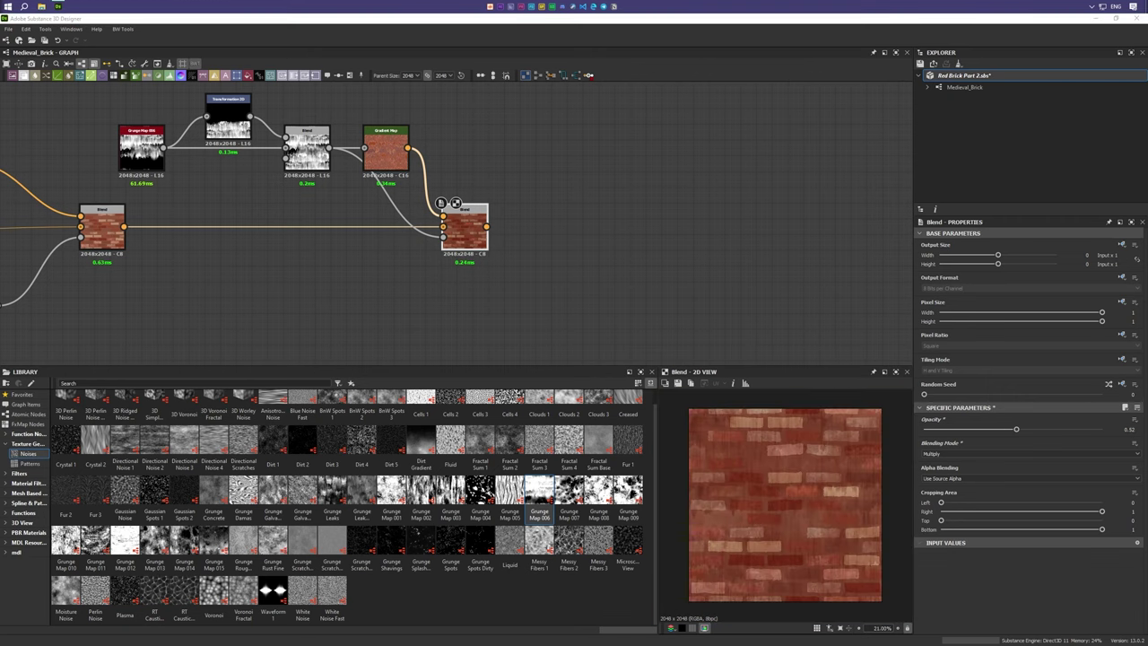
Step: Add a new Blend further right and place a Fractal Sum 2 noise
{"action": "middle_click_drag", "start_coordinate": [523, 278], "coordinate": [366, 240]}
{"action": "scroll", "coordinate": [366, 241], "scroll_direction": "down", "scroll_amount": 2}
{"action": "key", "text": "space"}
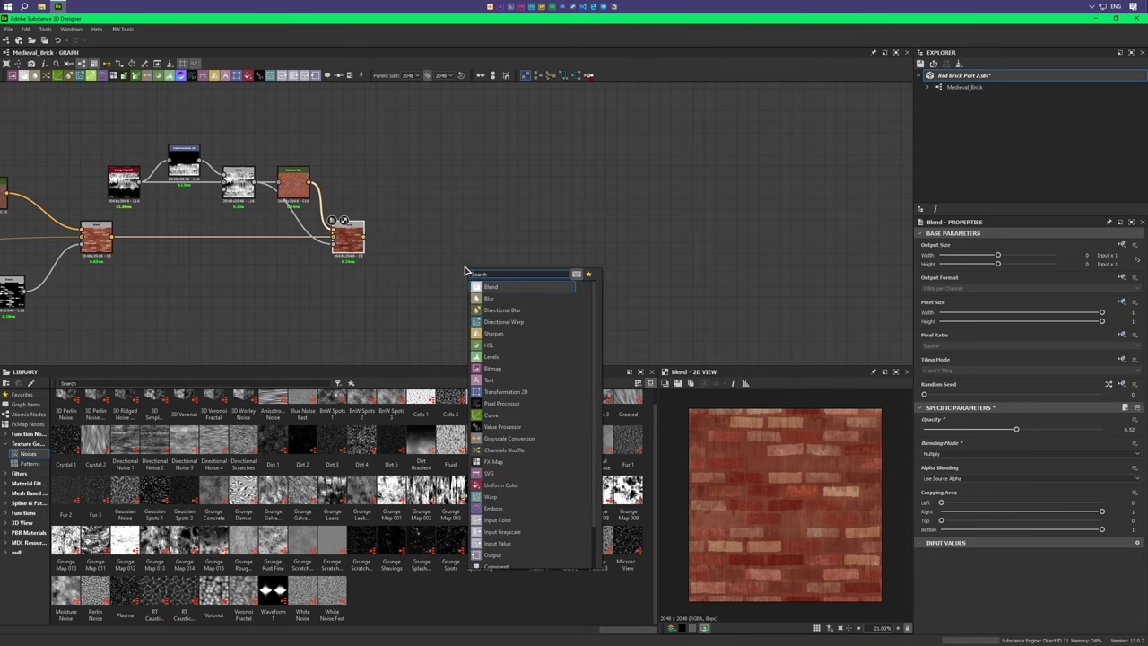
{"action": "left_click", "coordinate": [496, 286]}
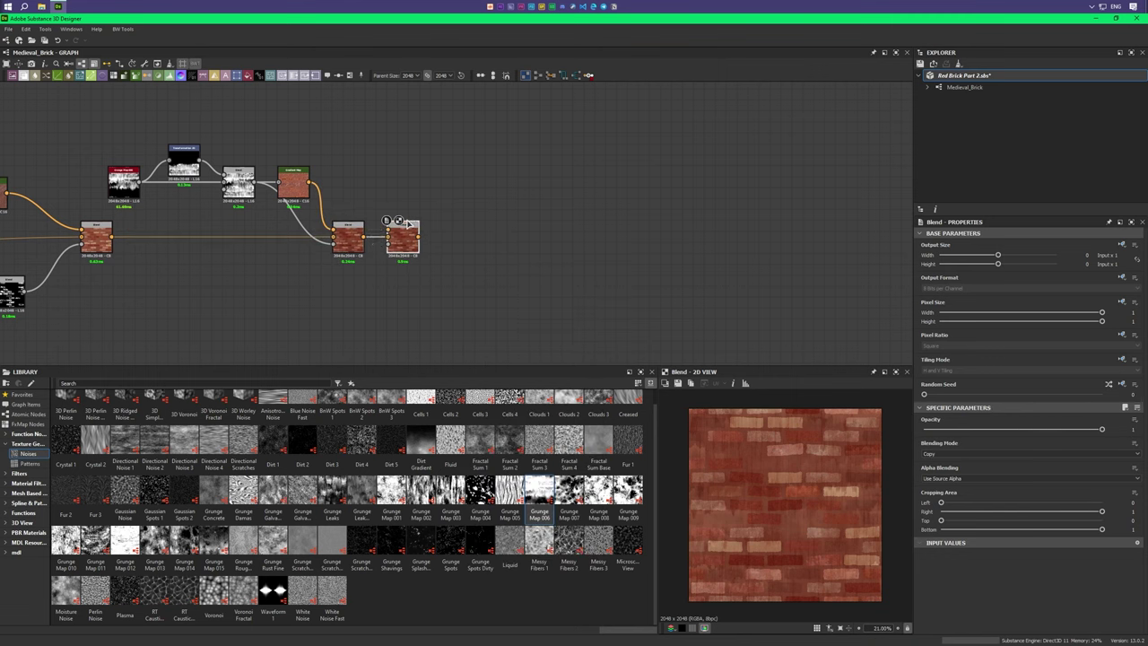
{"action": "left_click_drag", "start_coordinate": [399, 238], "coordinate": [618, 251]}
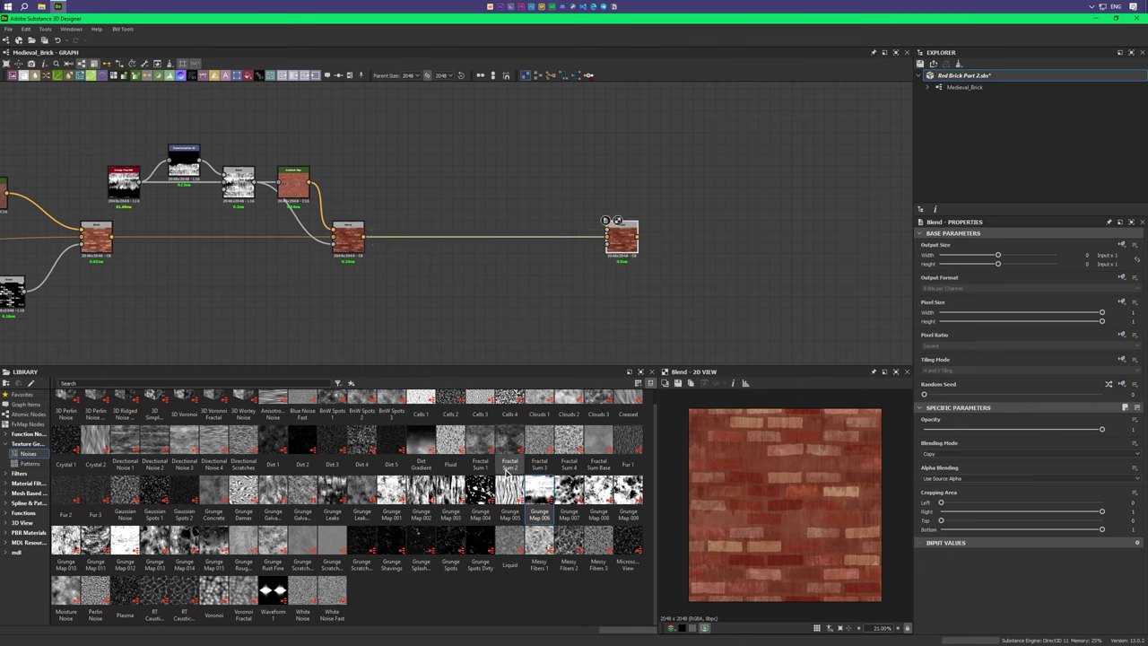
{"action": "left_click_drag", "start_coordinate": [509, 439], "coordinate": [376, 144]}
{"action": "scroll", "coordinate": [295, 251], "scroll_direction": "up", "scroll_amount": 3}
Step: Chain Levels, Blur HQ Grayscale and a Gradient Map after Fractal Sum 2
{"action": "key", "text": "space"}
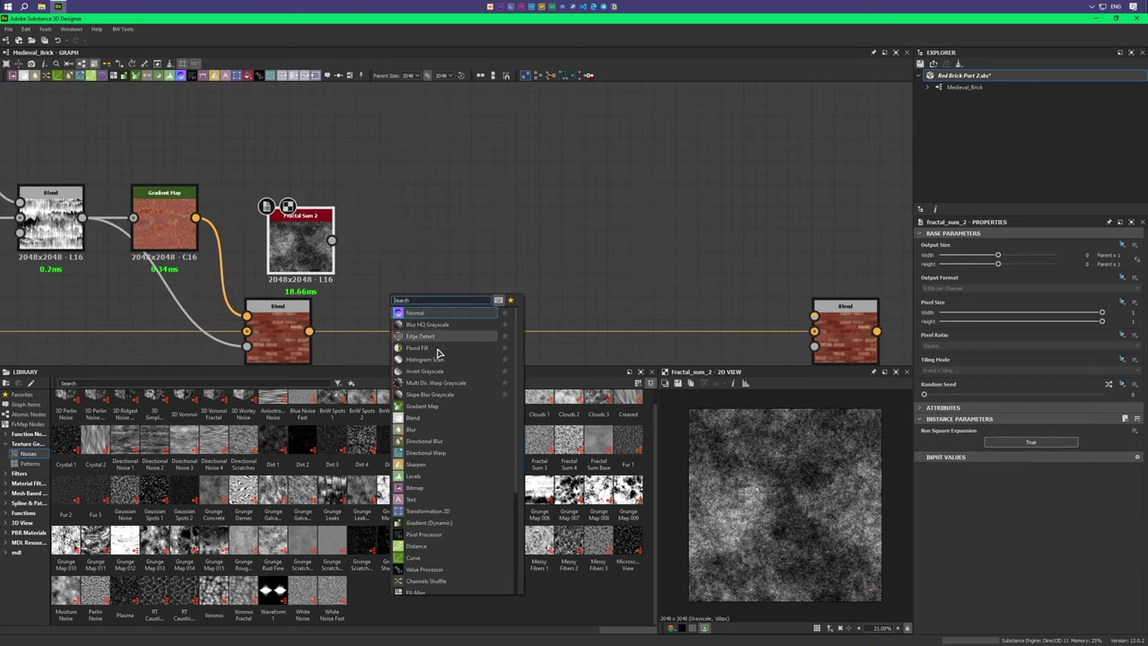
{"action": "left_click", "coordinate": [437, 344]}
{"action": "key", "text": "space"}
{"action": "left_click", "coordinate": [436, 261]}
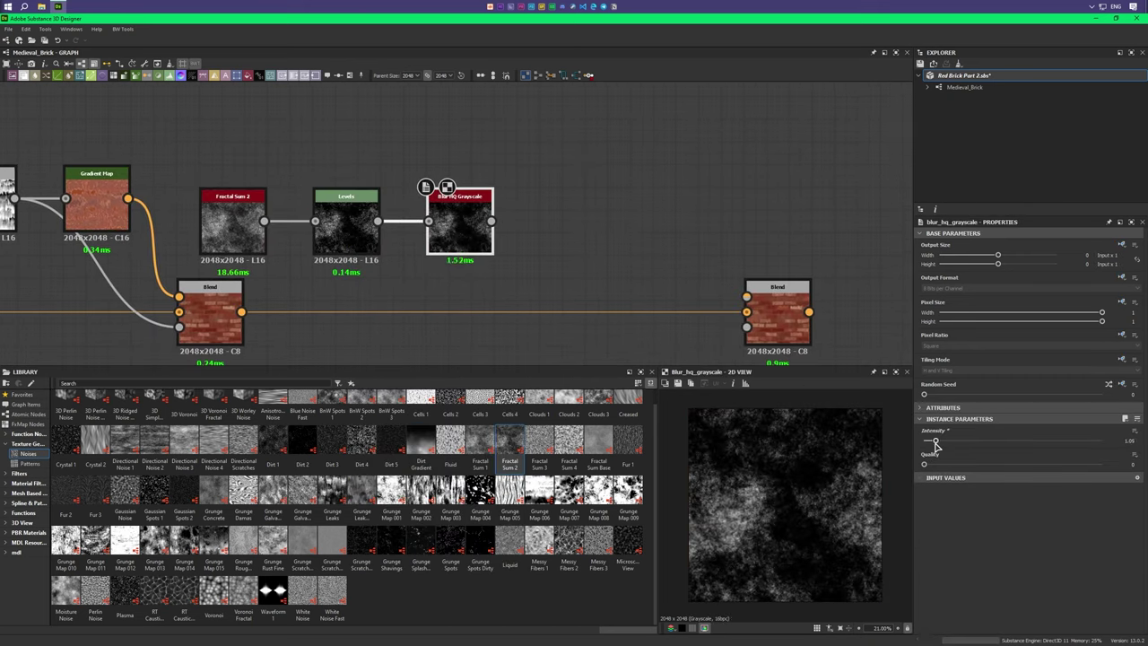
{"action": "middle_click_drag", "start_coordinate": [513, 237], "coordinate": [354, 218]}
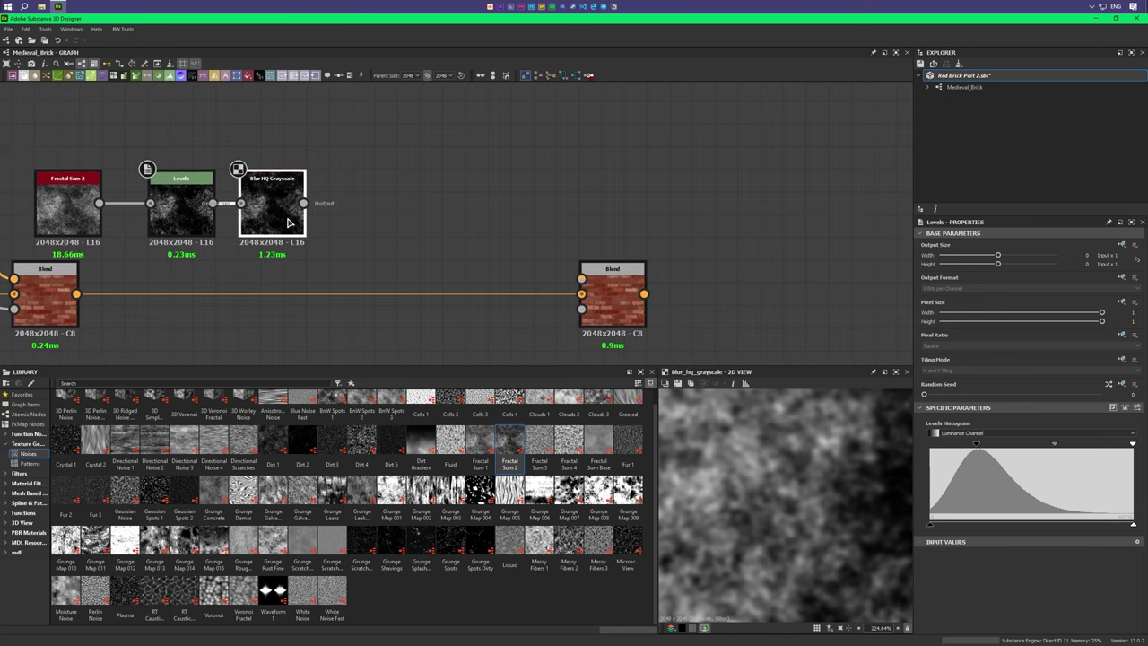
{"action": "key", "text": "space"}
{"action": "left_click", "coordinate": [319, 330]}
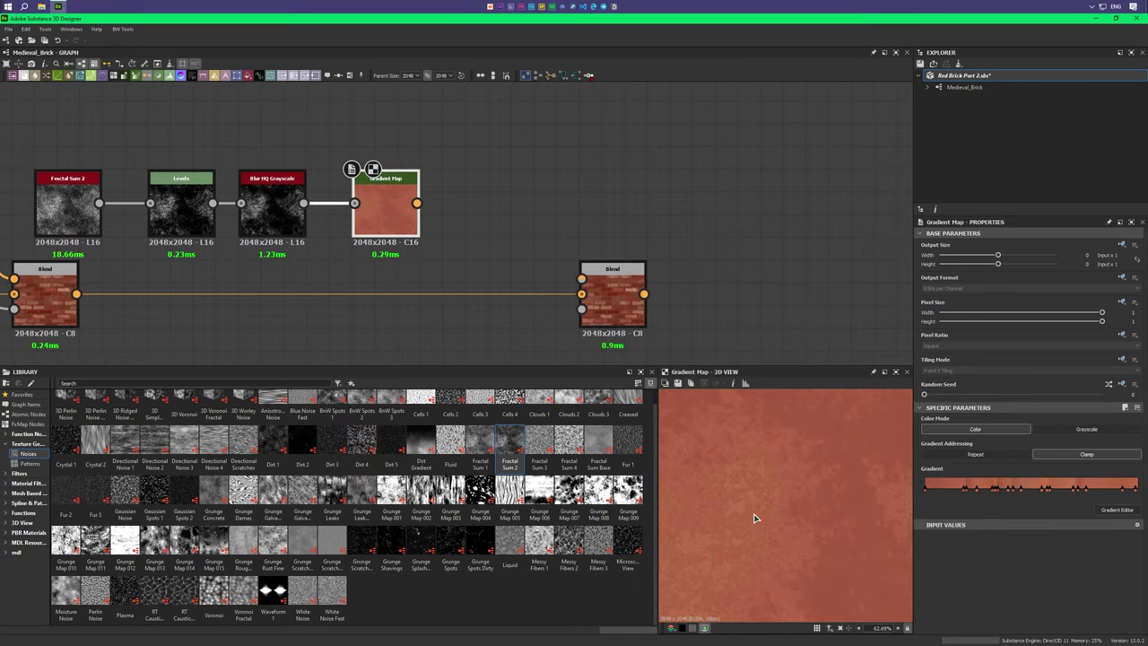
Step: Add an HSL with Hue 0.49 and feed it into the Blend at 0.48 opacity
{"action": "key", "text": "space"}
{"action": "left_click", "coordinate": [430, 304]}
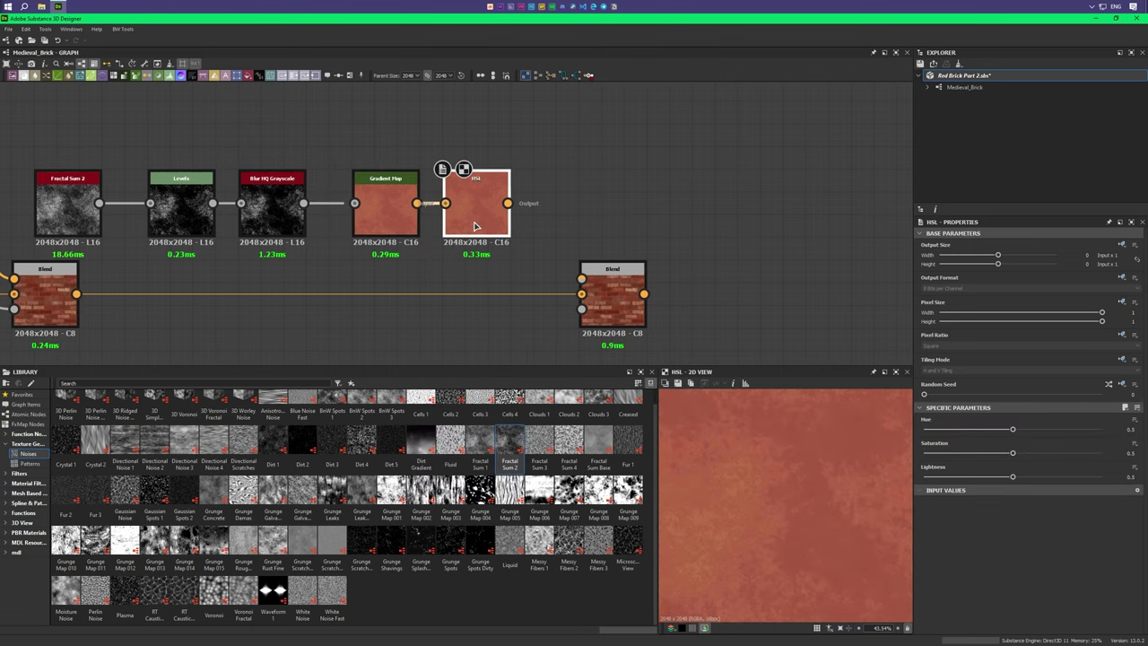
{"action": "scroll", "coordinate": [824, 504], "scroll_direction": "down", "scroll_amount": 5}
{"action": "left_click_drag", "start_coordinate": [1012, 429], "coordinate": [1010, 428]}
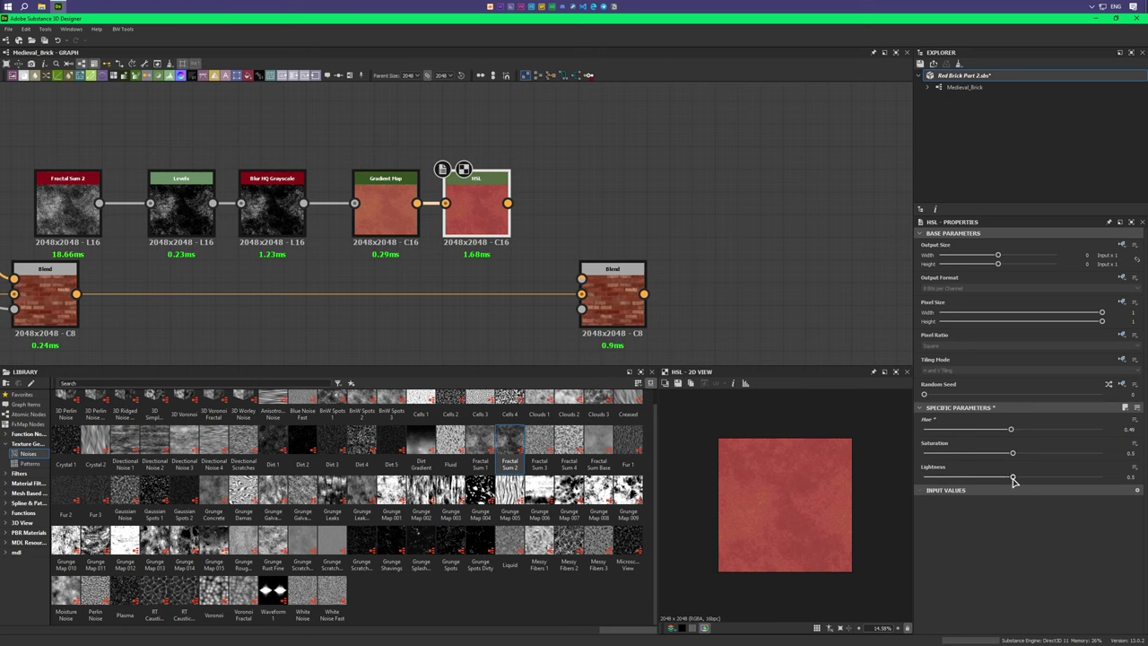
{"action": "left_click_drag", "start_coordinate": [507, 203], "coordinate": [520, 249]}
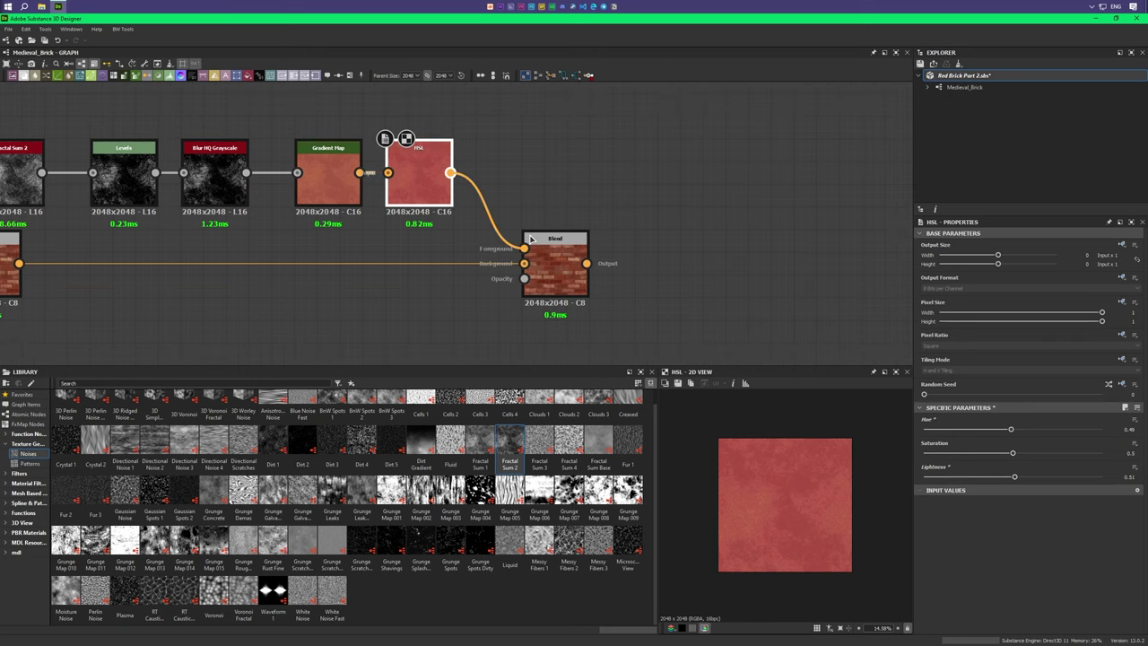
{"action": "left_click", "coordinate": [551, 260]}
{"action": "scroll", "coordinate": [401, 151], "scroll_direction": "down", "scroll_amount": 2}
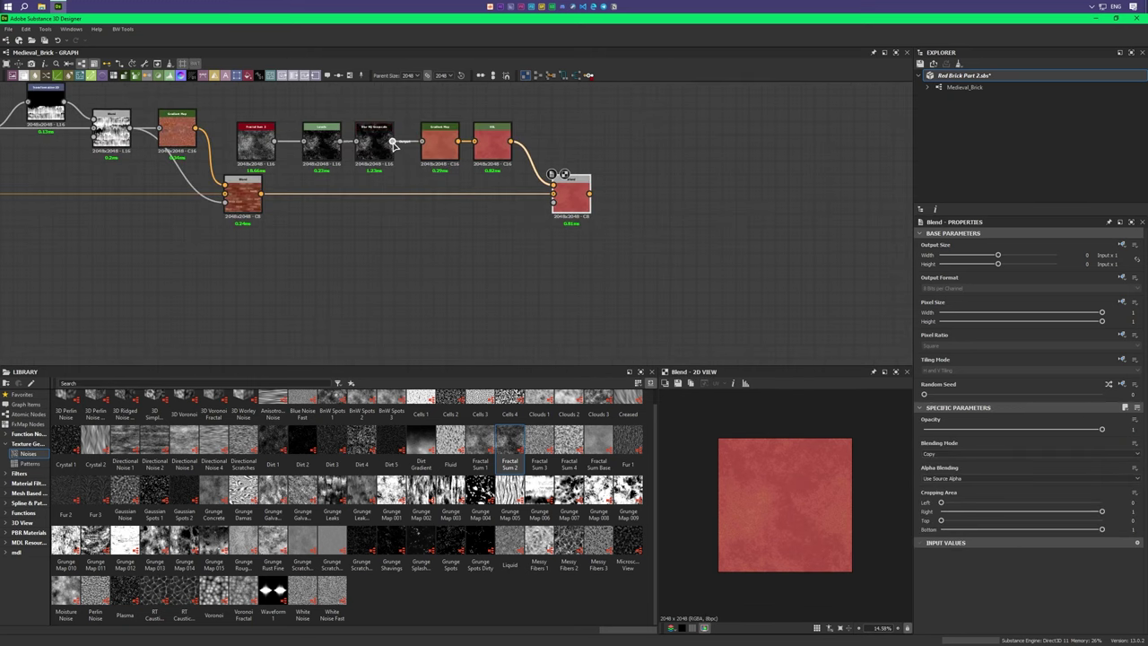
{"action": "scroll", "coordinate": [641, 184], "scroll_direction": "up", "scroll_amount": 3}
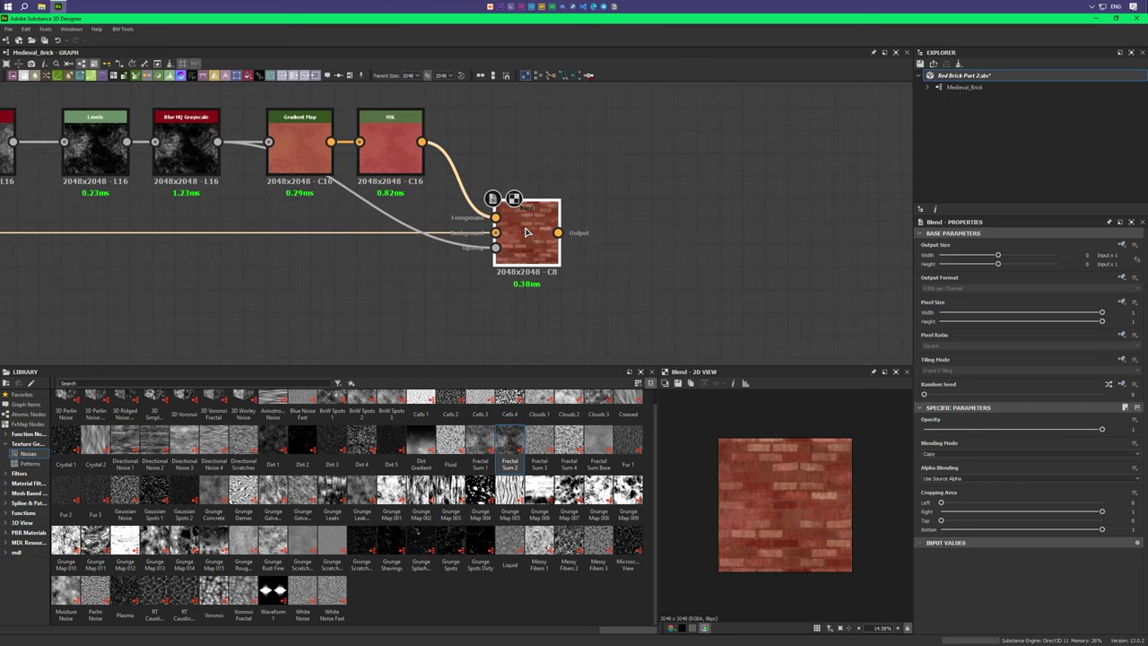
{"action": "scroll", "coordinate": [740, 492], "scroll_direction": "up", "scroll_amount": 3}
{"action": "scroll", "coordinate": [739, 491], "scroll_direction": "down", "scroll_amount": 3}
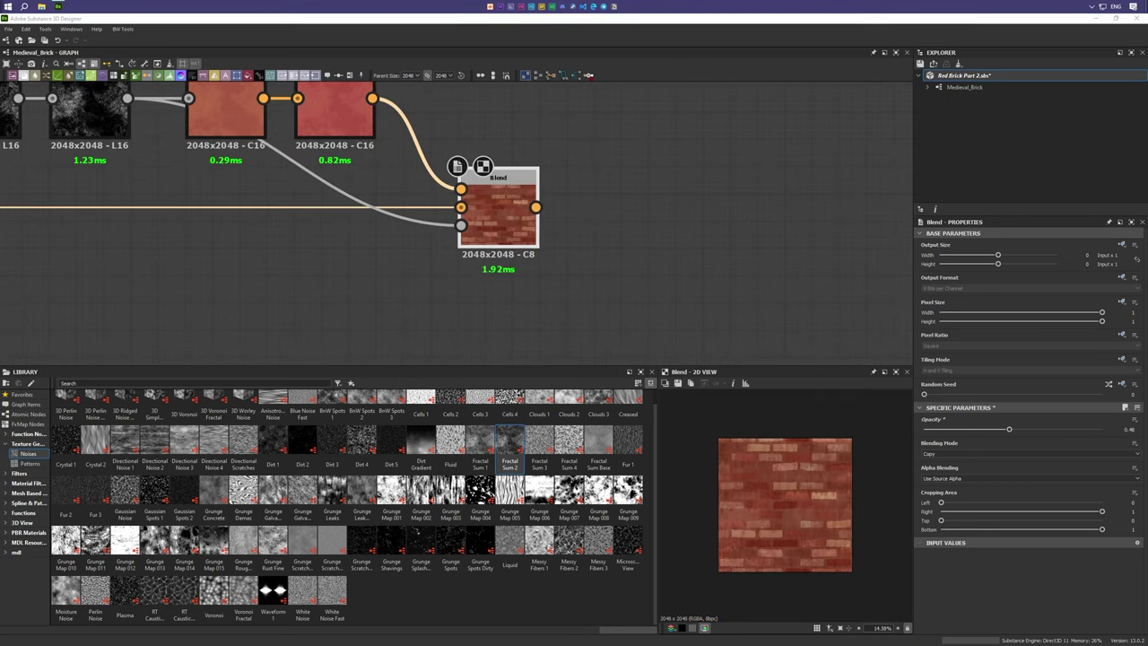
{"action": "scroll", "coordinate": [451, 245], "scroll_direction": "down", "scroll_amount": 2}
Step: Add another Blend node downstream of the tinted Blend
{"action": "key", "text": "space"}
{"action": "left_click", "coordinate": [399, 364]}
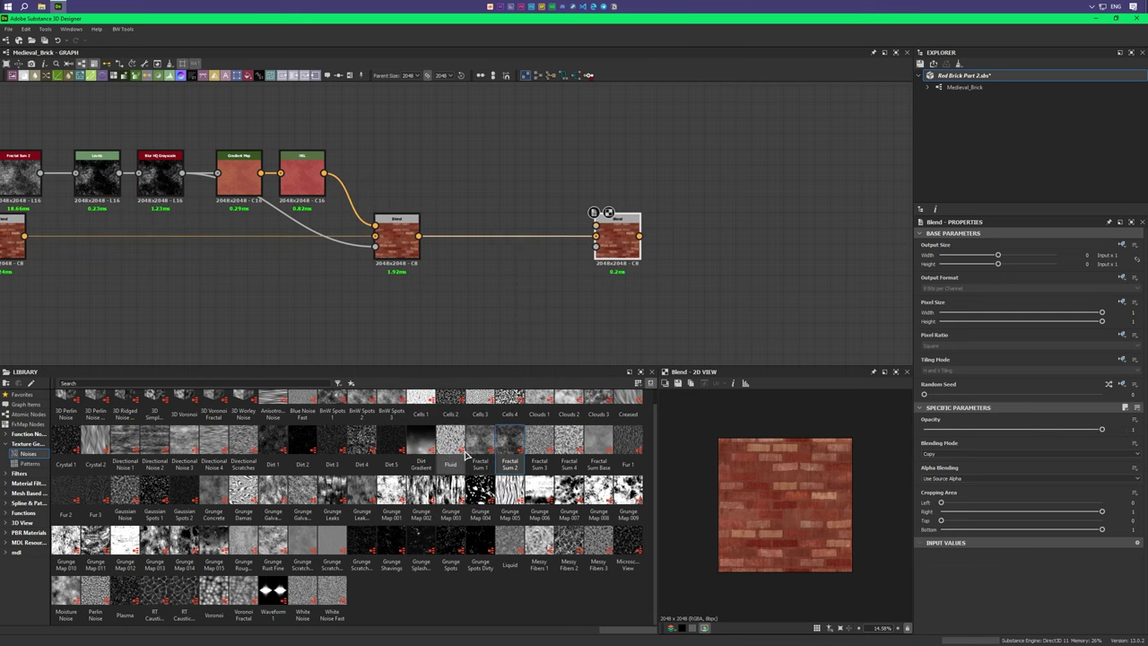
{"action": "scroll", "coordinate": [538, 484], "scroll_direction": "up", "scroll_amount": 1}
Step: Place Clouds 1 and give its new Gradient Map a sampled peach-brown gradient
{"action": "left_click_drag", "start_coordinate": [539, 411], "coordinate": [398, 162]}
{"action": "scroll", "coordinate": [517, 306], "scroll_direction": "up", "scroll_amount": 1}
{"action": "key", "text": "space"}
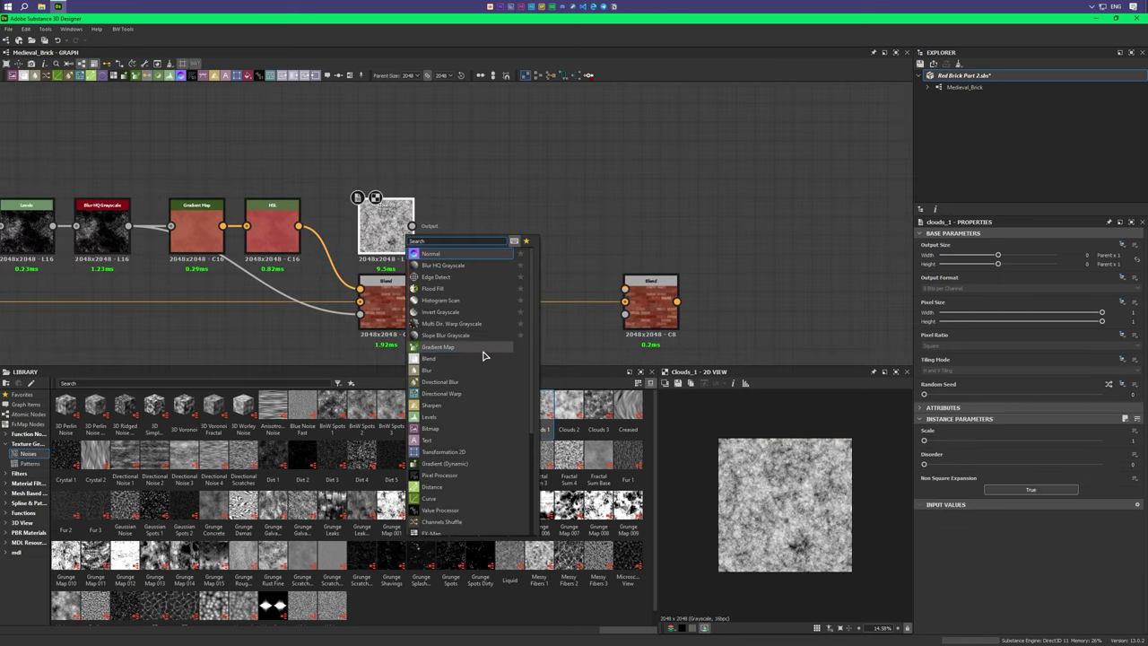
{"action": "left_click", "coordinate": [481, 347]}
{"action": "left_click", "coordinate": [1117, 509]}
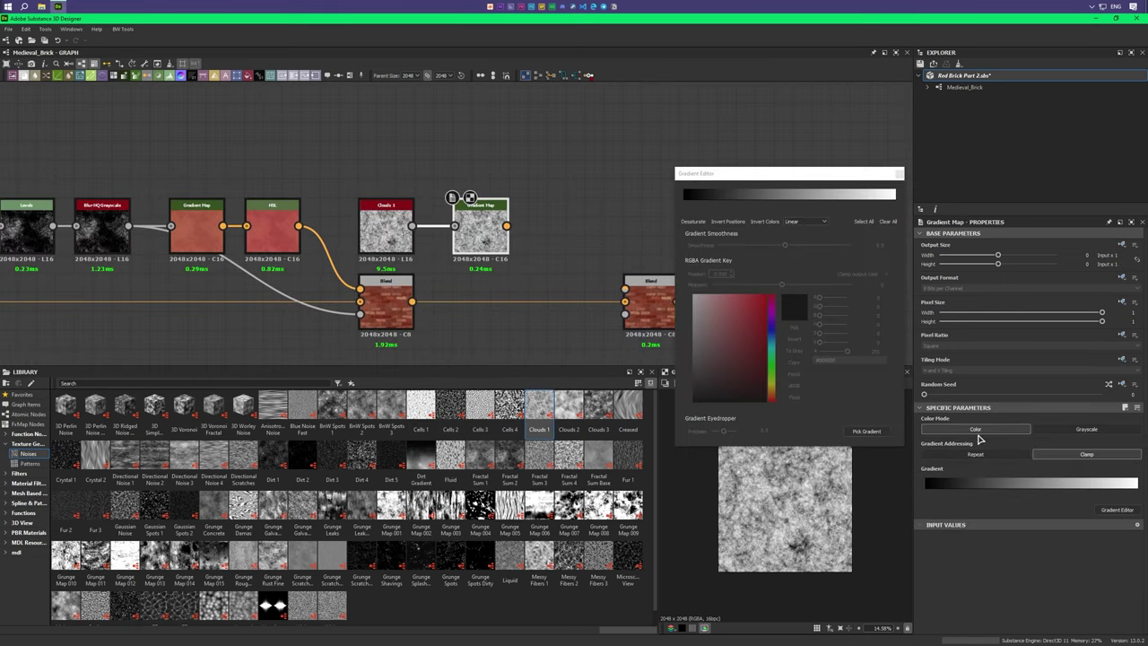
{"action": "left_click", "coordinate": [866, 430]}
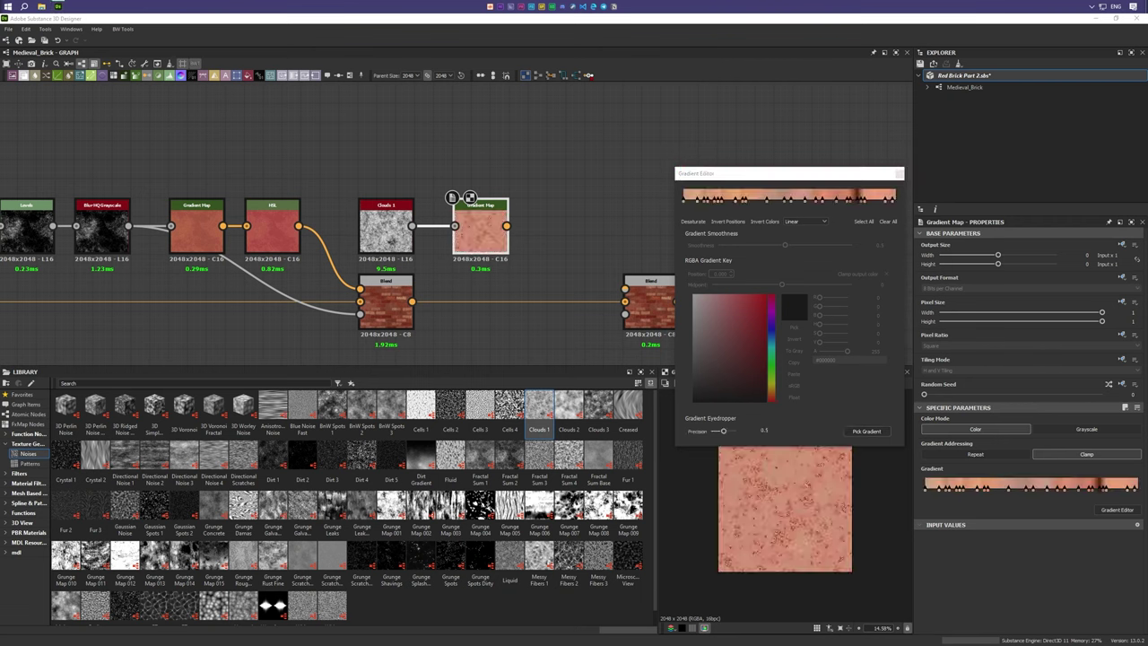
{"action": "left_click", "coordinate": [899, 173]}
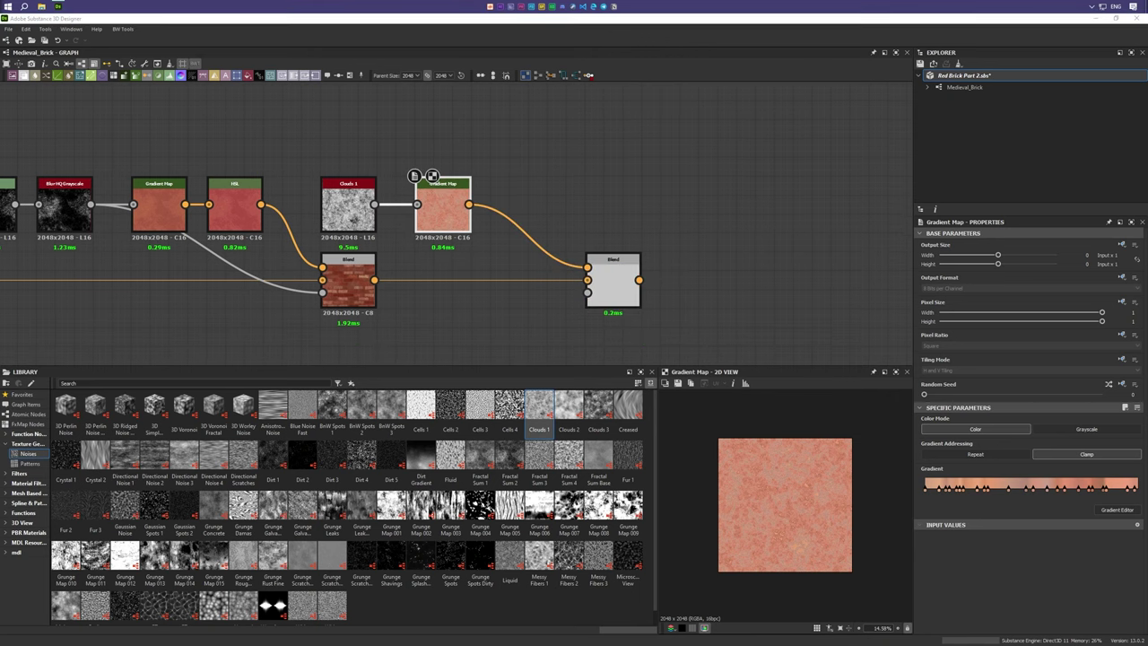
{"action": "scroll", "coordinate": [432, 176], "scroll_direction": "down", "scroll_amount": 3}
Step: Add a Multiply-mode Blend fed from the damage mask Blend's output
{"action": "mouse_move", "coordinate": [402, 218]}
{"action": "middle_mouse_down"}
{"action": "mouse_move", "coordinate": [302, 213]}
{"action": "mouse_move", "coordinate": [717, 215]}
{"action": "middle_mouse_up"}
{"action": "scroll", "coordinate": [367, 241], "scroll_direction": "up", "scroll_amount": 4}
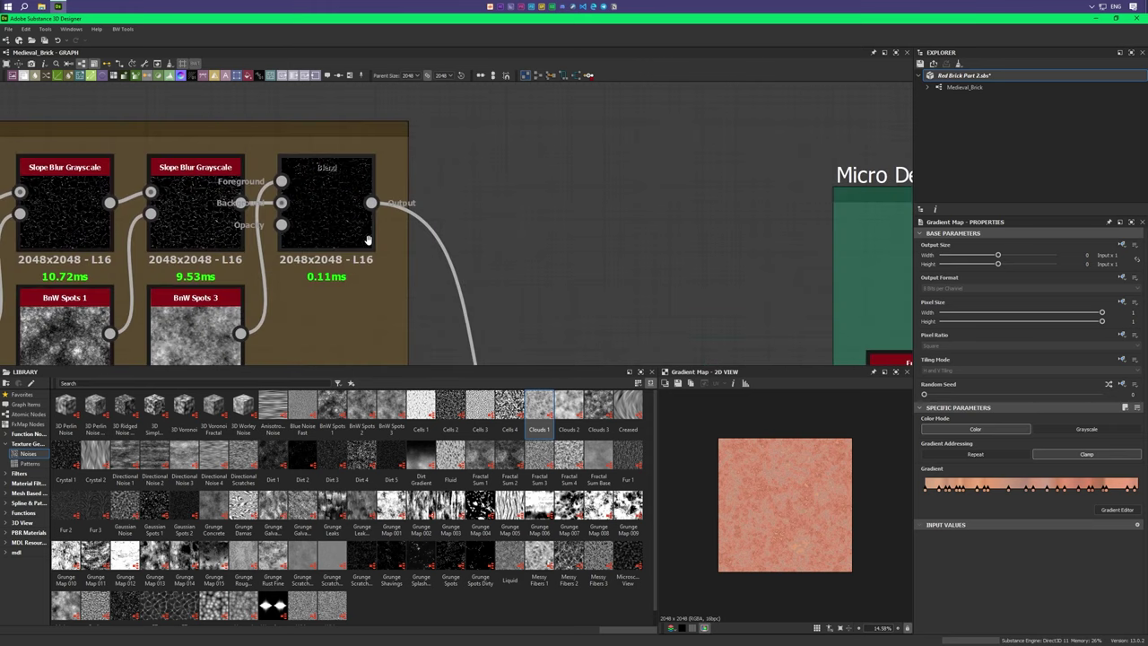
{"action": "scroll", "coordinate": [310, 256], "scroll_direction": "down", "scroll_amount": 2}
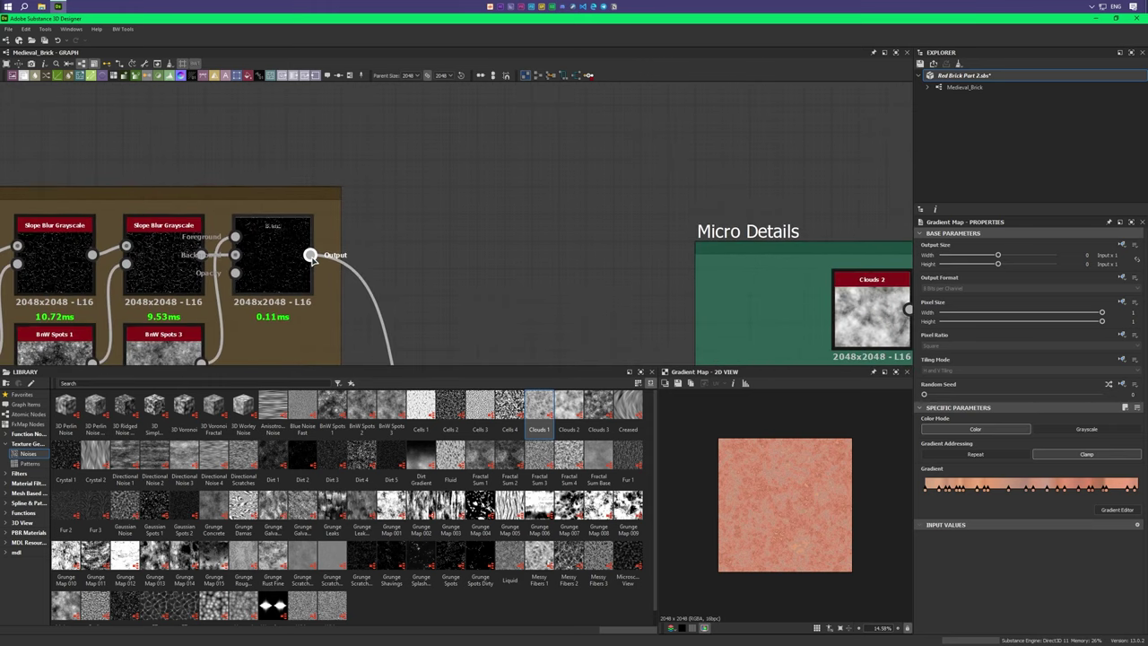
{"action": "left_click_drag", "start_coordinate": [309, 256], "coordinate": [561, 137]}
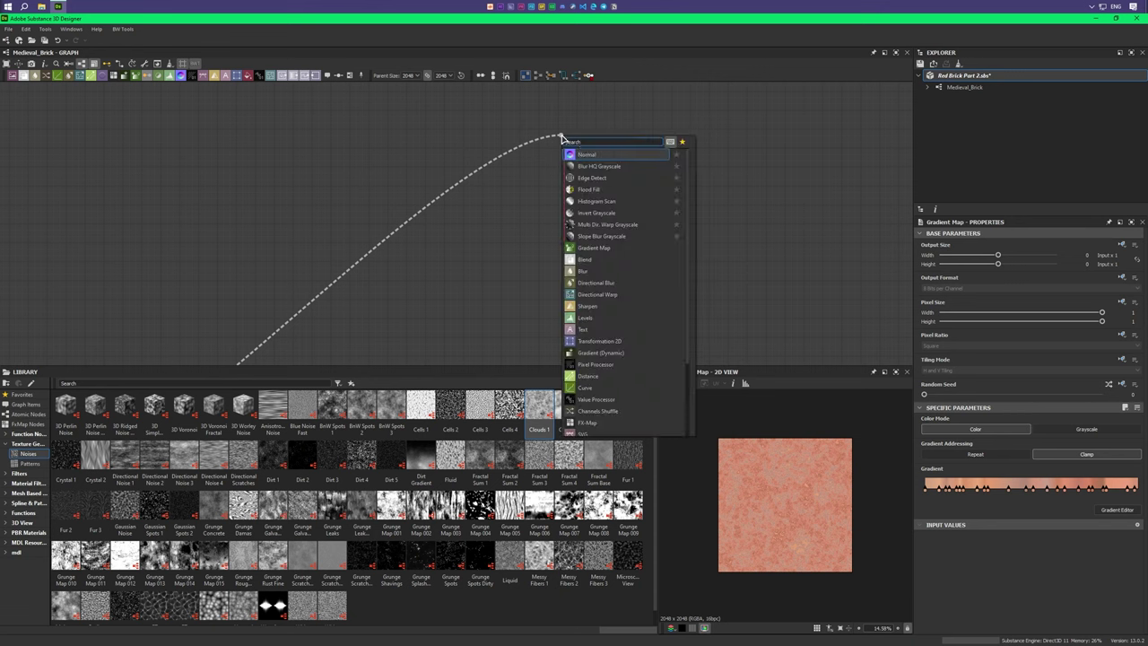
{"action": "left_click", "coordinate": [592, 259]}
{"action": "scroll", "coordinate": [408, 215], "scroll_direction": "down", "scroll_amount": 1}
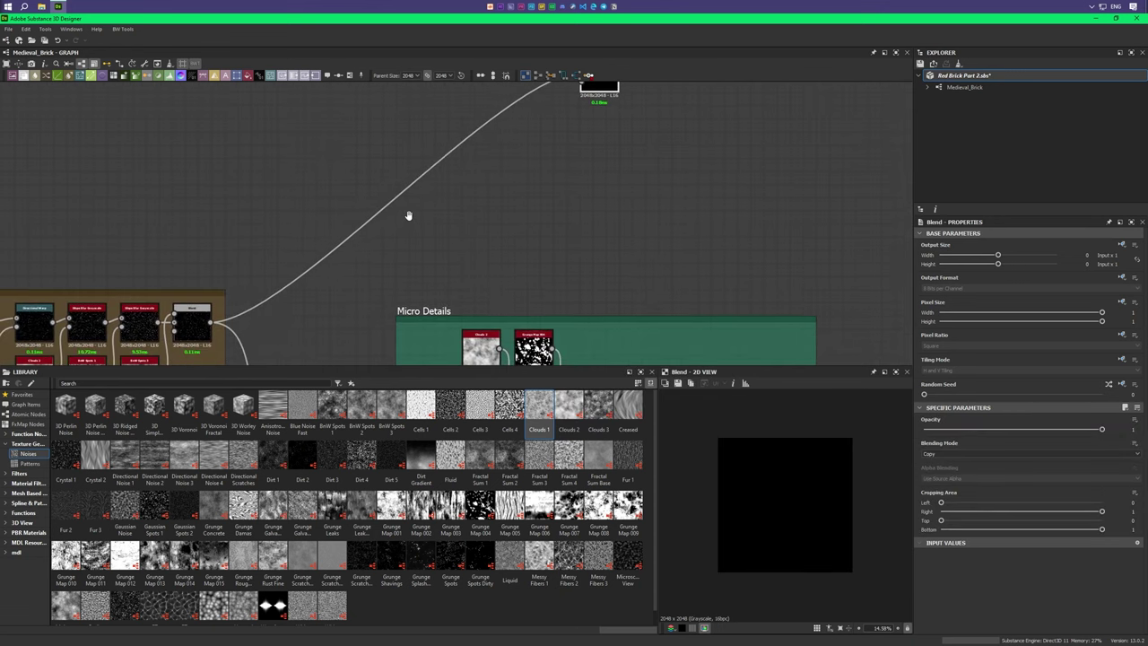
{"action": "scroll", "coordinate": [408, 216], "scroll_direction": "down", "scroll_amount": 2}
{"action": "scroll", "coordinate": [386, 217], "scroll_direction": "down", "scroll_amount": 2}
{"action": "scroll", "coordinate": [385, 218], "scroll_direction": "down", "scroll_amount": 1}
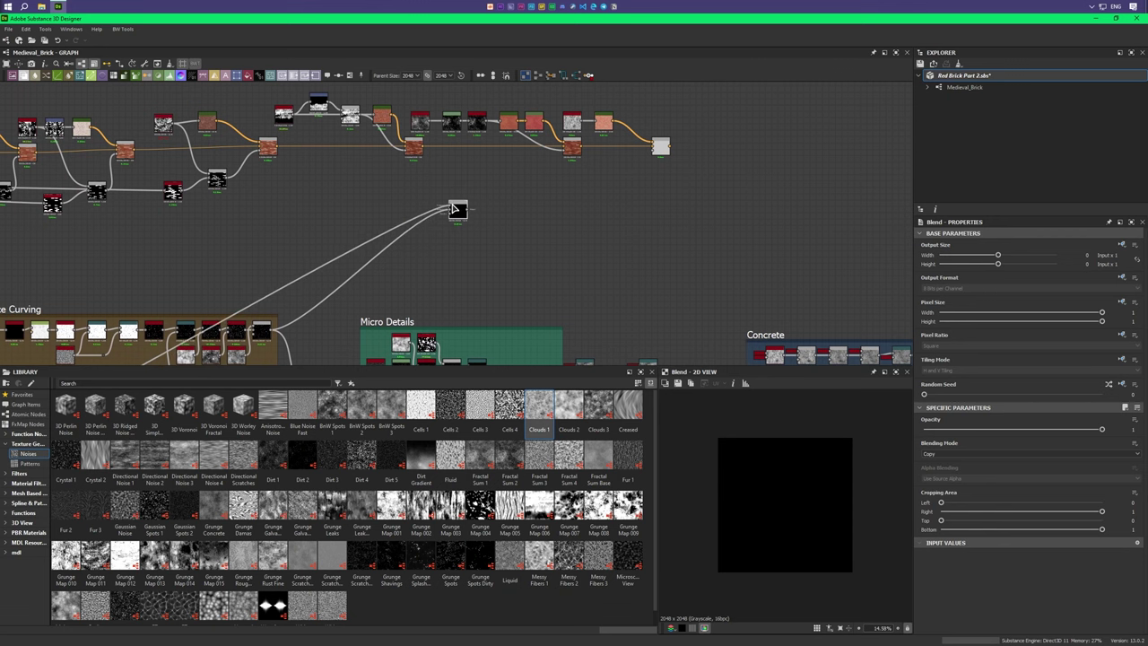
{"action": "scroll", "coordinate": [455, 209], "scroll_direction": "up", "scroll_amount": 5}
{"action": "middle_click_drag", "start_coordinate": [555, 176], "coordinate": [688, 175]}
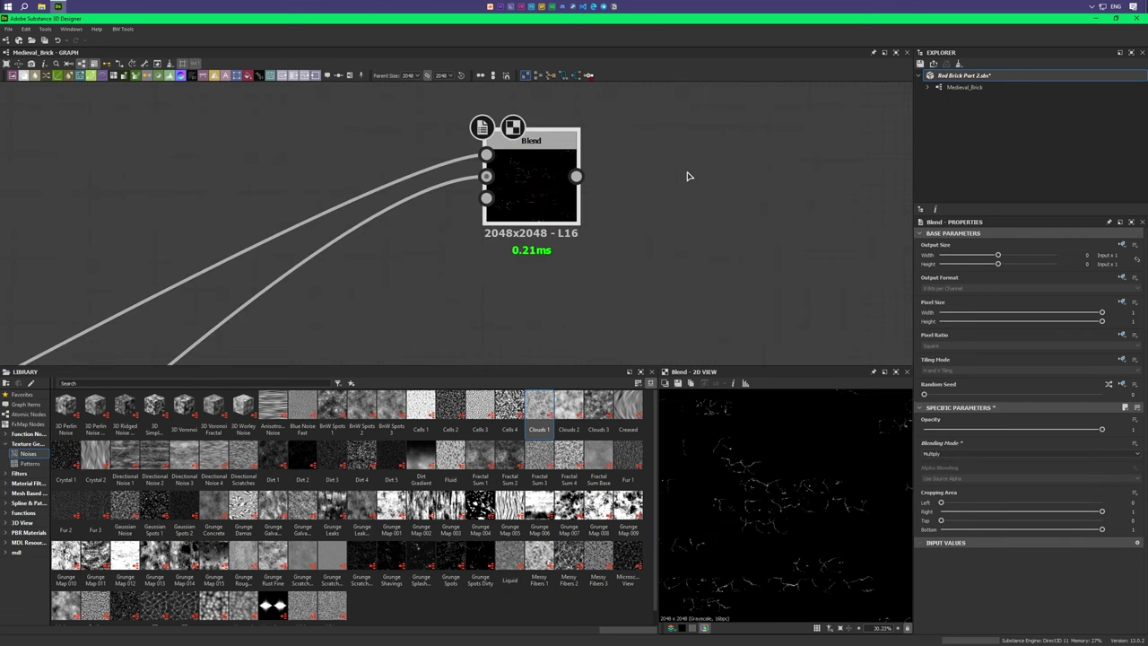
{"action": "scroll", "coordinate": [688, 175], "scroll_direction": "down", "scroll_amount": 3}
Step: Set the Multiply mask beside the peach Blend and add another Blend after the bricks
{"action": "left_click_drag", "start_coordinate": [617, 215], "coordinate": [799, 223]}
{"action": "scroll", "coordinate": [546, 210], "scroll_direction": "up", "scroll_amount": 1}
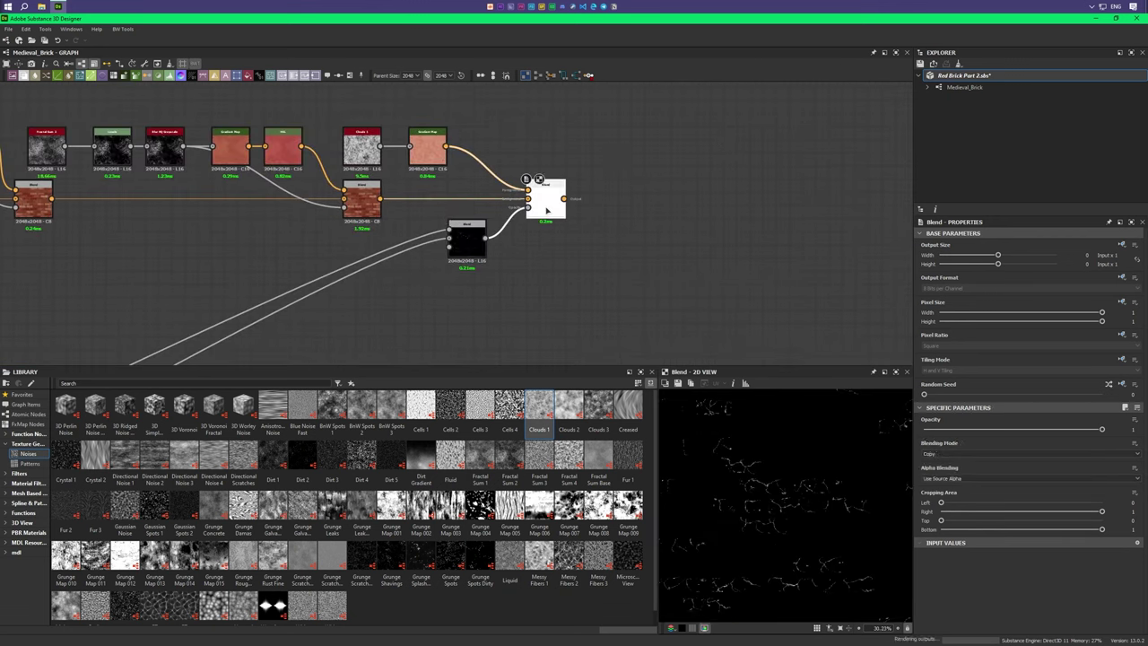
{"action": "mouse_move", "coordinate": [650, 217]}
{"action": "middle_mouse_down"}
{"action": "mouse_move", "coordinate": [686, 307]}
{"action": "mouse_move", "coordinate": [600, 248]}
{"action": "middle_mouse_up"}
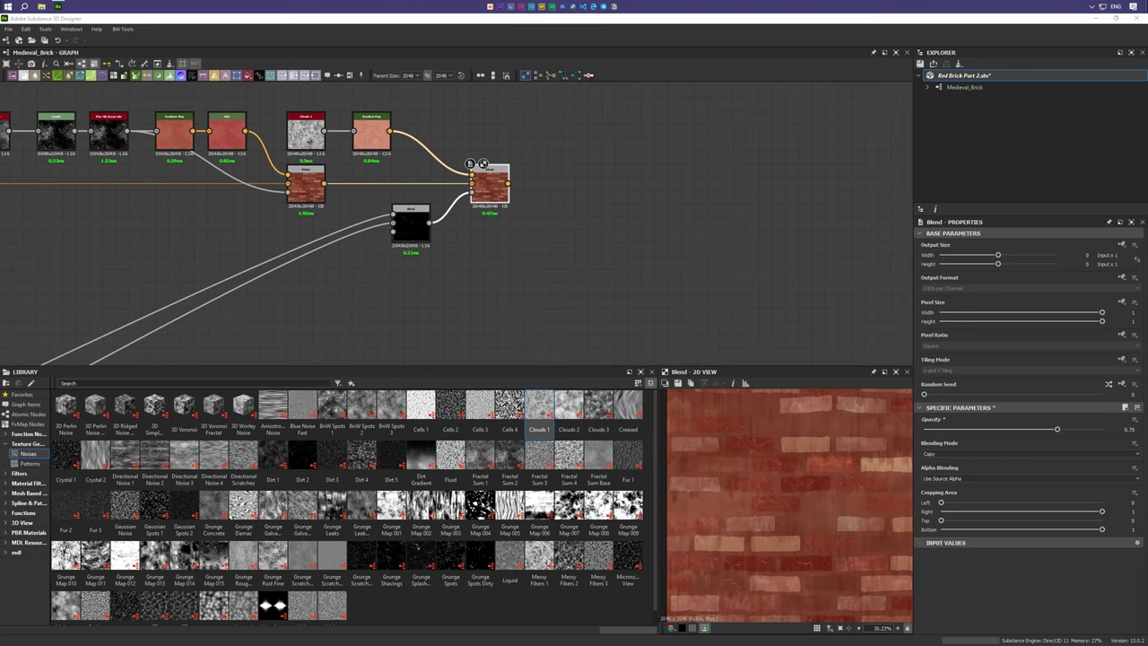
{"action": "right_click", "coordinate": [439, 254]}
{"action": "left_click", "coordinate": [499, 274]}
Step: Add a Fractal Sum Base noise with a beige Gradient Map
{"action": "middle_click_drag", "start_coordinate": [598, 281], "coordinate": [471, 304]}
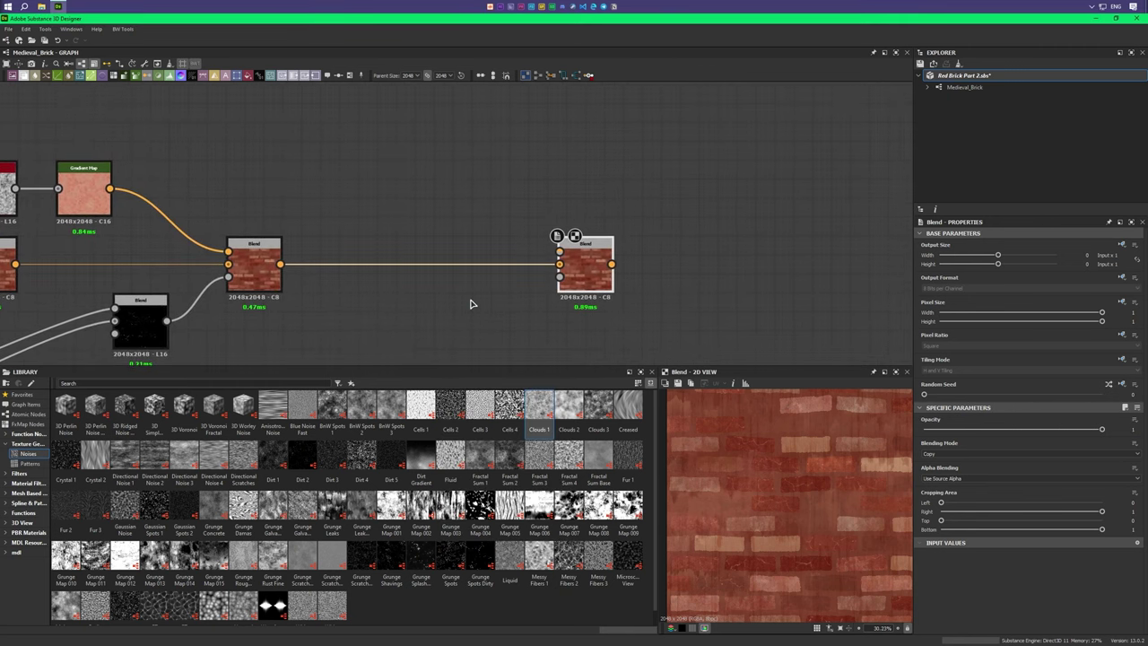
{"action": "scroll", "coordinate": [463, 347], "scroll_direction": "up", "scroll_amount": 2}
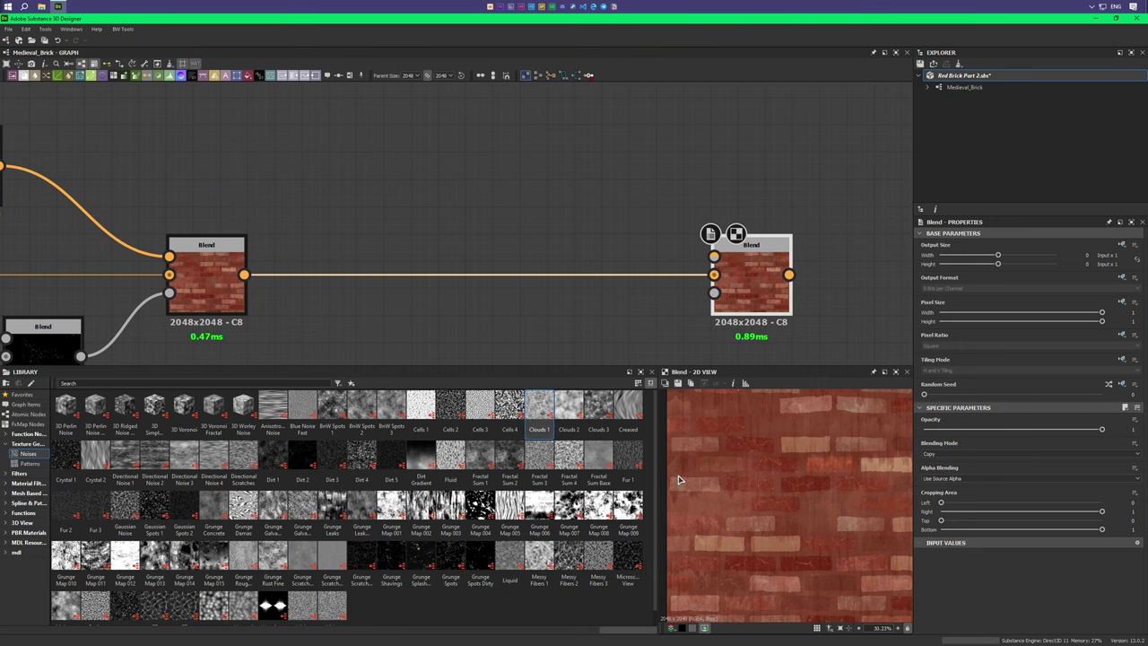
{"action": "mouse_move", "coordinate": [598, 457]}
{"action": "left_mouse_down"}
{"action": "mouse_move", "coordinate": [448, 166]}
{"action": "mouse_move", "coordinate": [386, 184]}
{"action": "left_mouse_up"}
{"action": "left_click", "coordinate": [451, 307]}
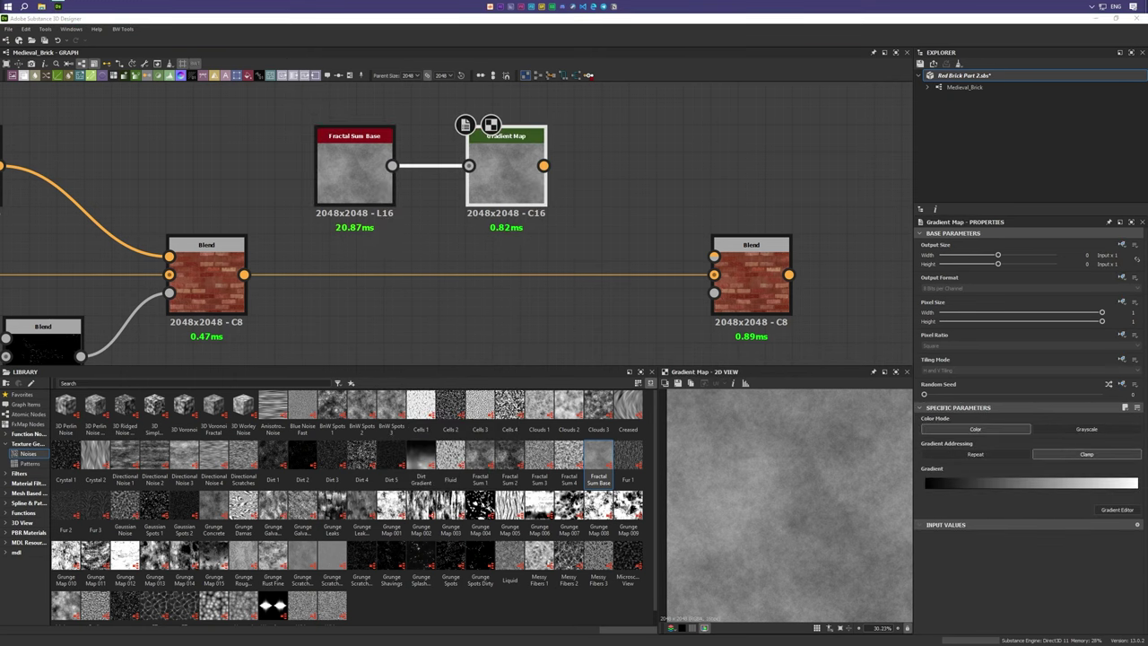
{"action": "left_click", "coordinate": [1116, 510]}
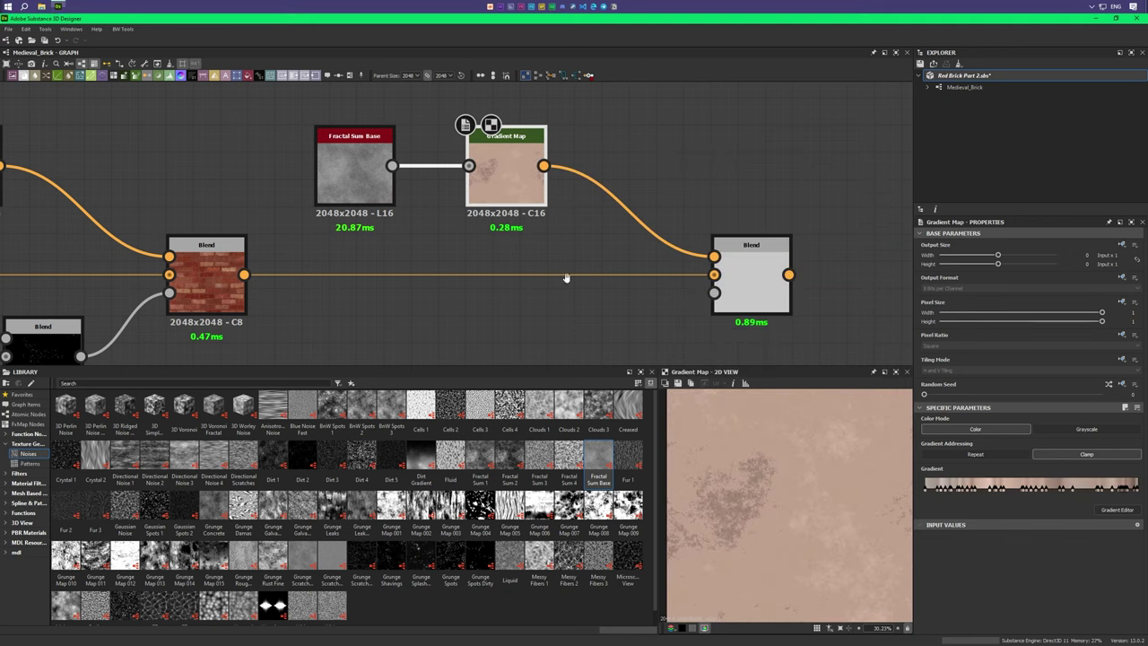
Step: Mask the new Blend with the Mask portal through an Invert Grayscale and preview it
{"action": "mouse_move", "coordinate": [565, 277]}
{"action": "middle_mouse_down"}
{"action": "mouse_move", "coordinate": [479, 191]}
{"action": "mouse_move", "coordinate": [471, 201]}
{"action": "middle_mouse_up"}
{"action": "left_click", "coordinate": [925, 302]}
{"action": "scroll", "coordinate": [471, 201], "scroll_direction": "up", "scroll_amount": 3}
{"action": "scroll", "coordinate": [472, 211], "scroll_direction": "up", "scroll_amount": 2}
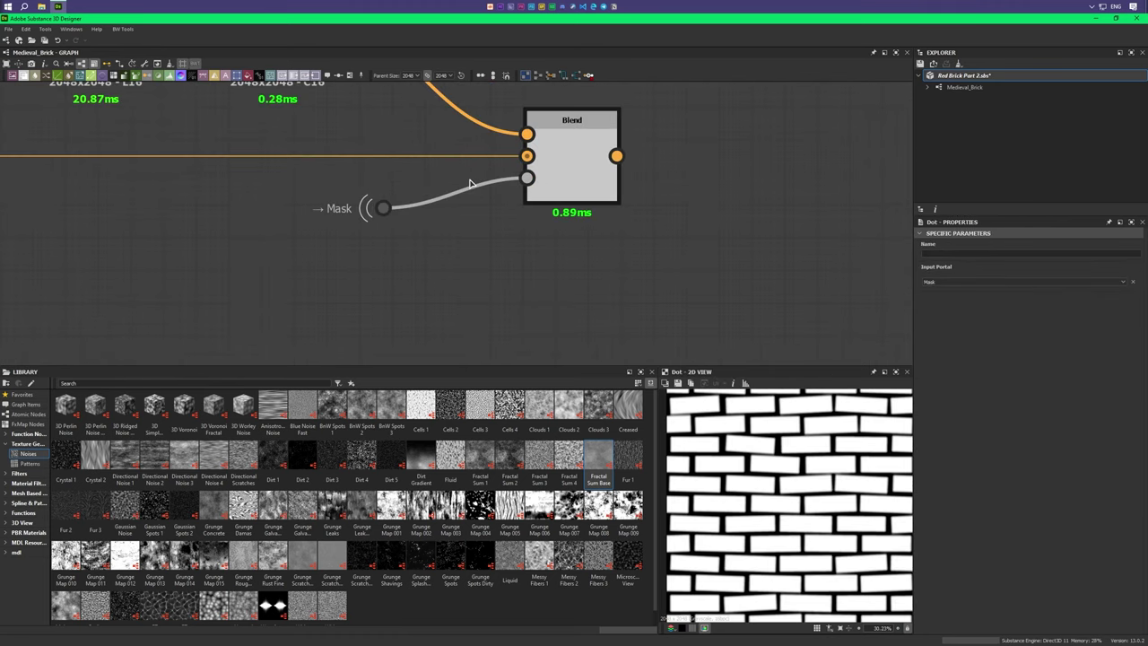
{"action": "key", "text": "space"}
{"action": "left_click", "coordinate": [520, 269]}
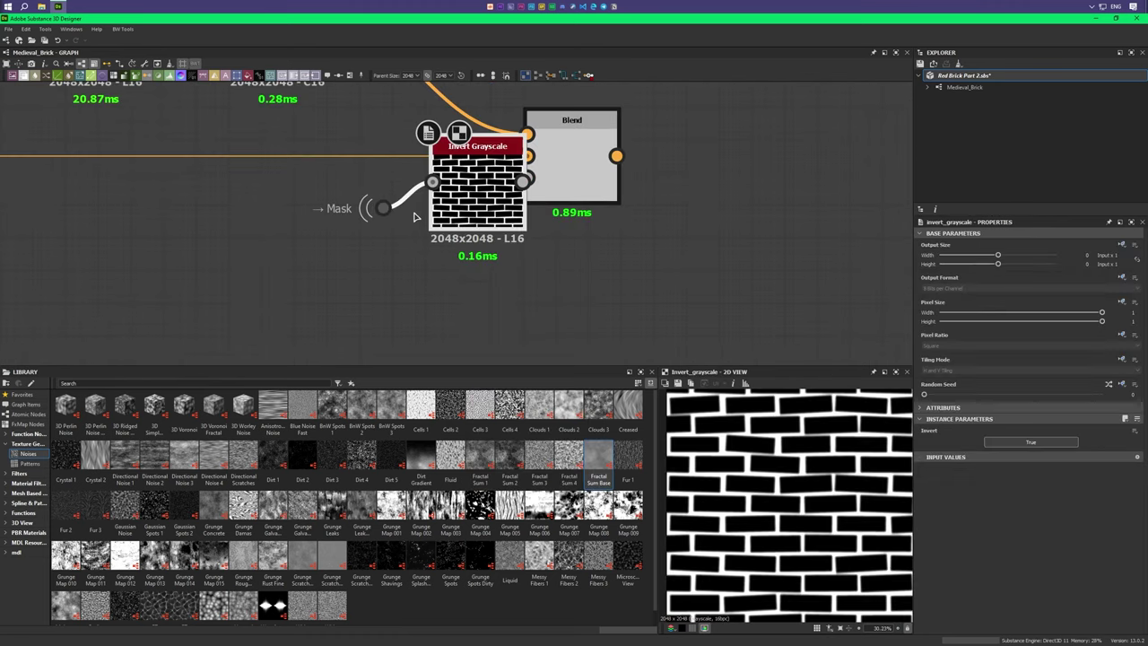
{"action": "double_click", "coordinate": [592, 180]}
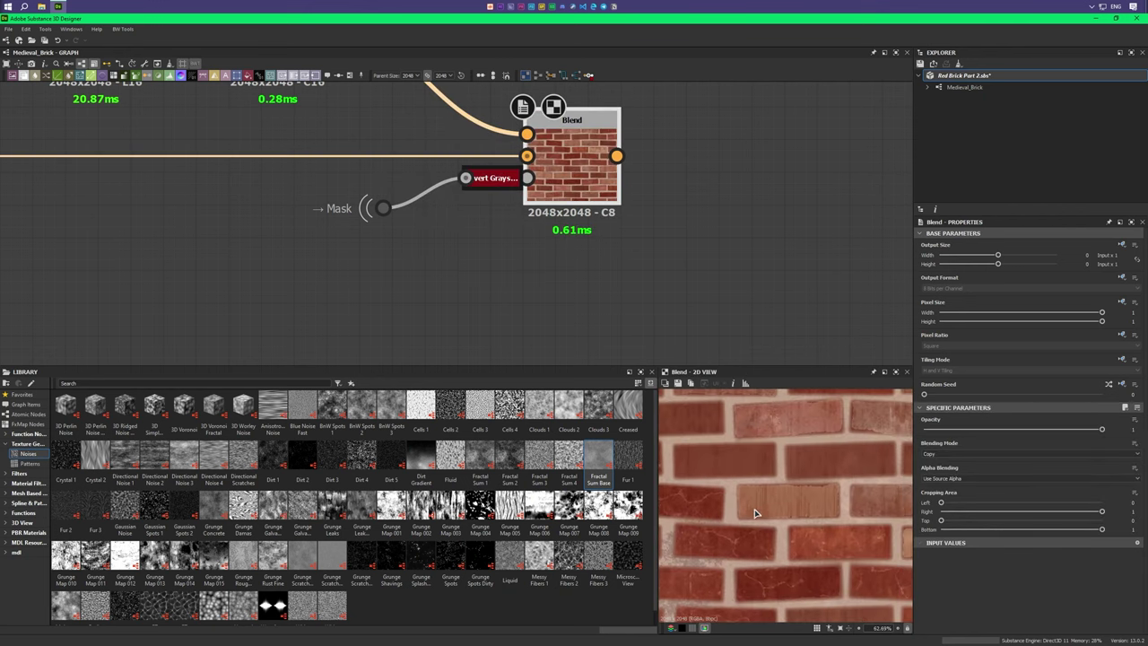
Step: Pan across the earlier Blend to the Micro Details and Concrete frames
{"action": "scroll", "coordinate": [755, 507], "scroll_direction": "up", "scroll_amount": 5}
{"action": "scroll", "coordinate": [754, 507], "scroll_direction": "down", "scroll_amount": 5}
{"action": "scroll", "coordinate": [504, 274], "scroll_direction": "down", "scroll_amount": 1}
{"action": "scroll", "coordinate": [529, 277], "scroll_direction": "down", "scroll_amount": 2}
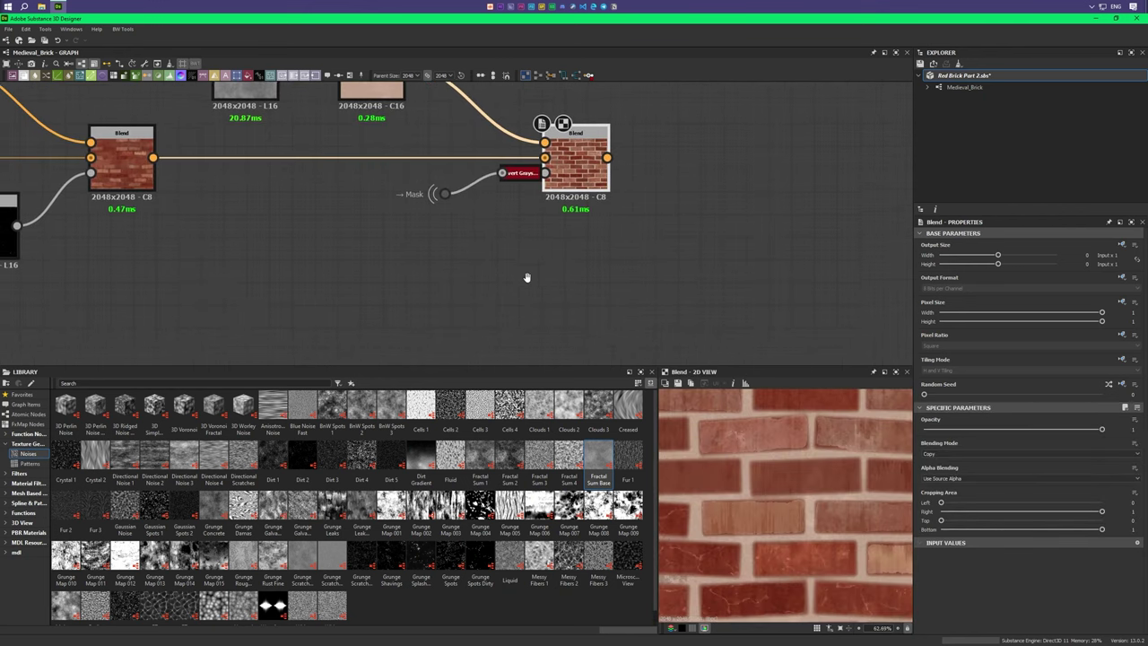
{"action": "middle_click_drag", "start_coordinate": [530, 277], "coordinate": [556, 260]}
{"action": "scroll", "coordinate": [556, 260], "scroll_direction": "down", "scroll_amount": 3}
{"action": "mouse_move", "coordinate": [468, 261]}
{"action": "middle_mouse_down"}
{"action": "mouse_move", "coordinate": [551, 227]}
{"action": "mouse_move", "coordinate": [541, 263]}
{"action": "middle_mouse_up"}
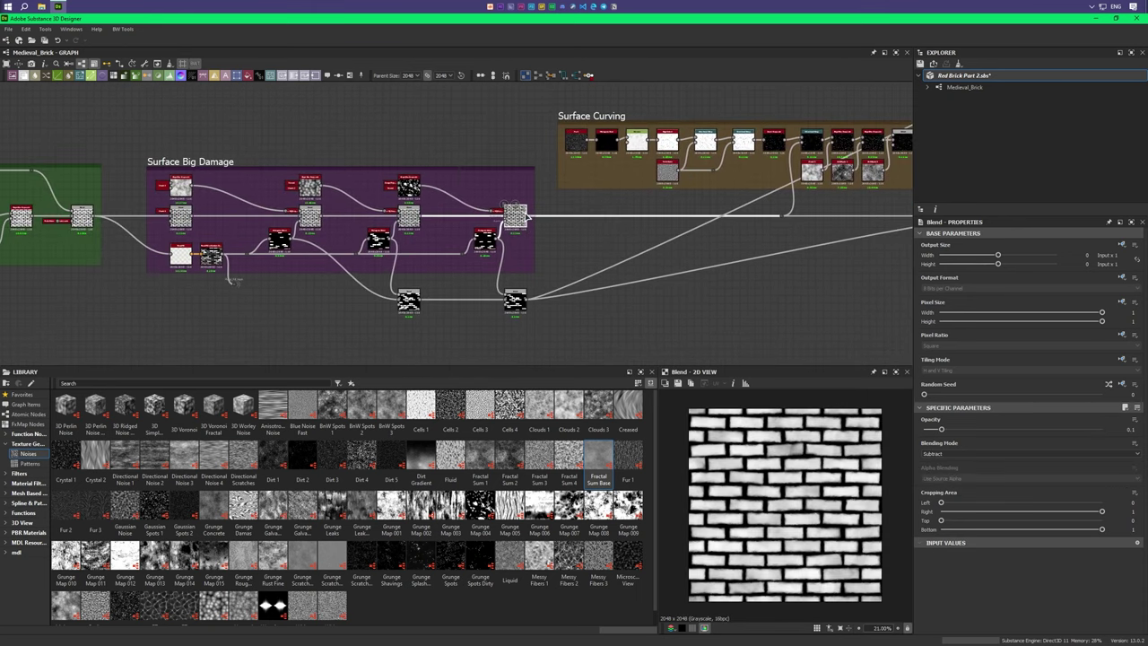
Step: Preview the final red-brick Blend and navigate back to the grunge branch
{"action": "scroll", "coordinate": [529, 218], "scroll_direction": "down", "scroll_amount": 2}
{"action": "scroll", "coordinate": [743, 236], "scroll_direction": "up", "scroll_amount": 3}
{"action": "double_click", "coordinate": [743, 236]}
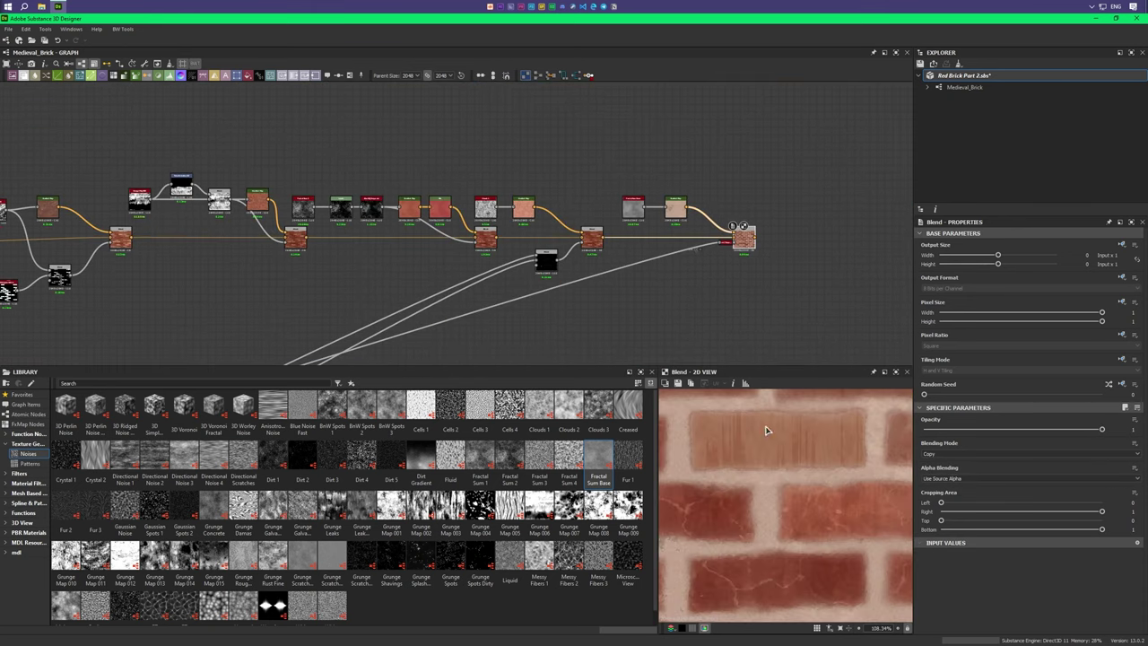
{"action": "scroll", "coordinate": [791, 487], "scroll_direction": "up", "scroll_amount": 2}
{"action": "scroll", "coordinate": [761, 470], "scroll_direction": "down", "scroll_amount": 2}
{"action": "scroll", "coordinate": [777, 496], "scroll_direction": "up", "scroll_amount": 2}
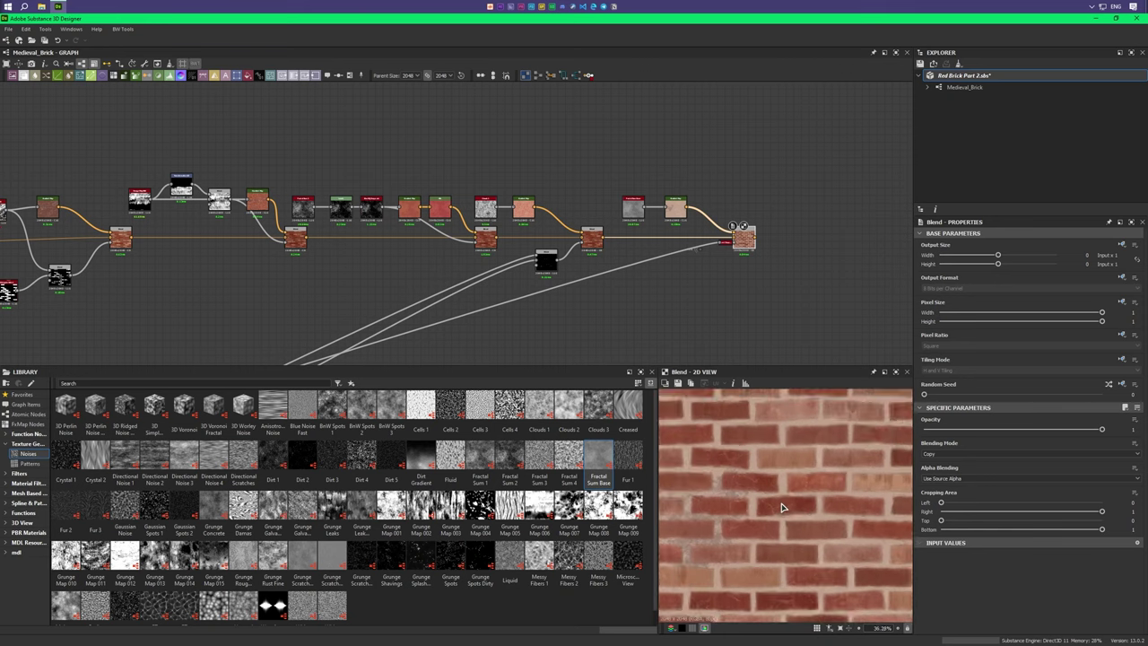
{"action": "scroll", "coordinate": [759, 477], "scroll_direction": "up", "scroll_amount": 1}
{"action": "middle_click_drag", "start_coordinate": [812, 291], "coordinate": [454, 166]}
{"action": "middle_click_drag", "start_coordinate": [405, 119], "coordinate": [303, 144]}
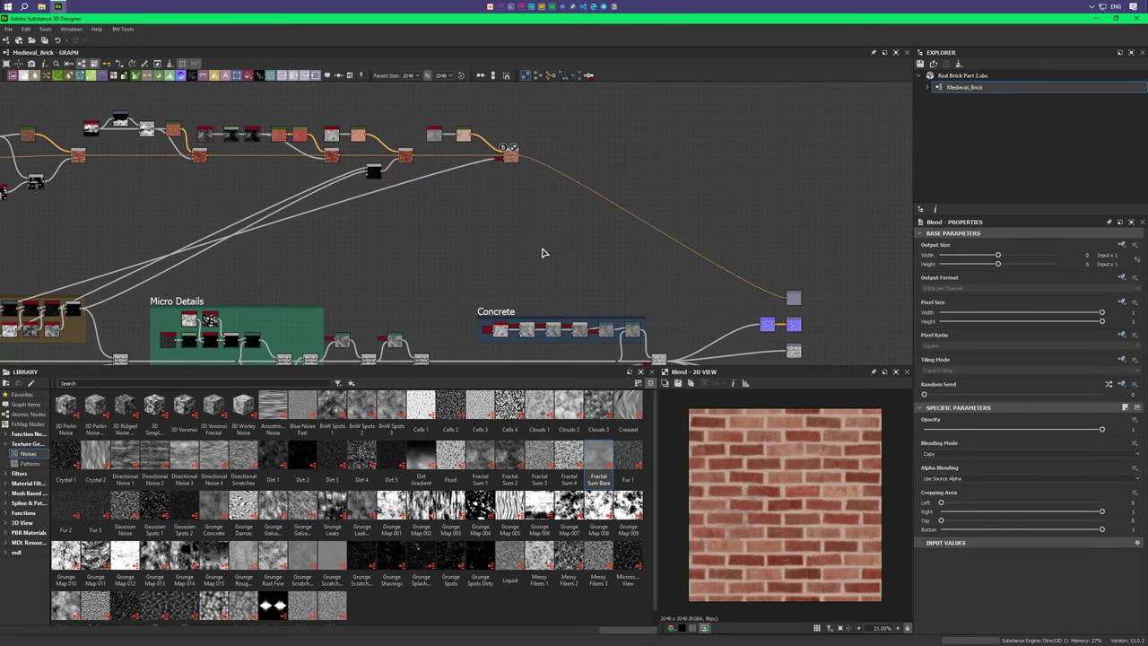
{"action": "middle_click_drag", "start_coordinate": [462, 246], "coordinate": [523, 260]}
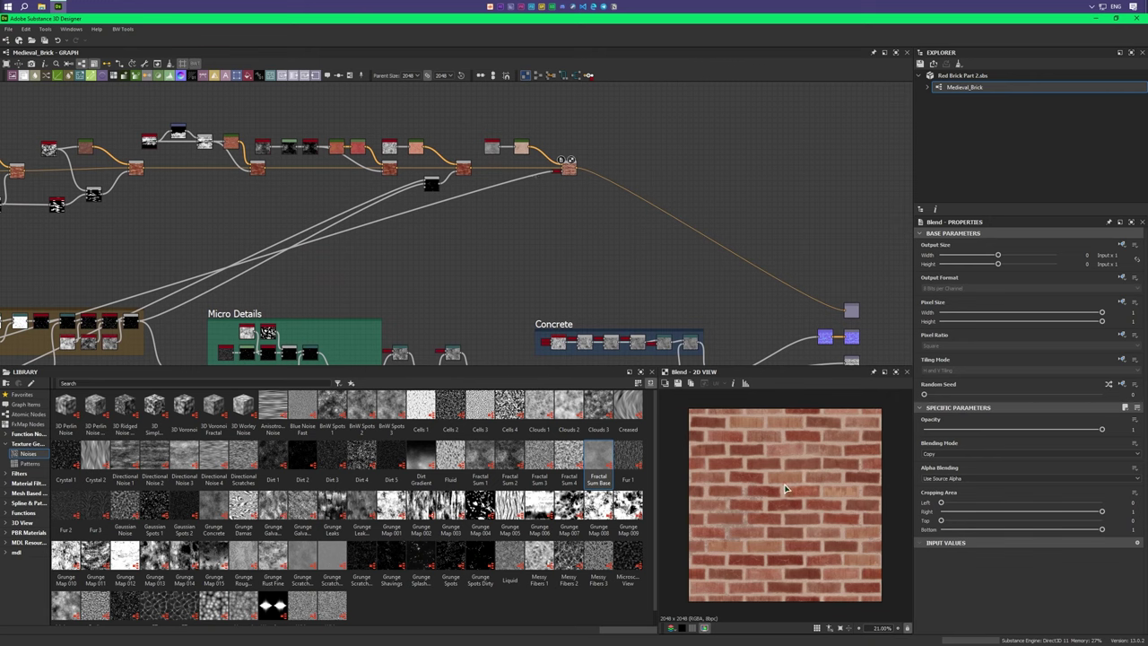
{"action": "scroll", "coordinate": [834, 500], "scroll_direction": "down", "scroll_amount": 1}
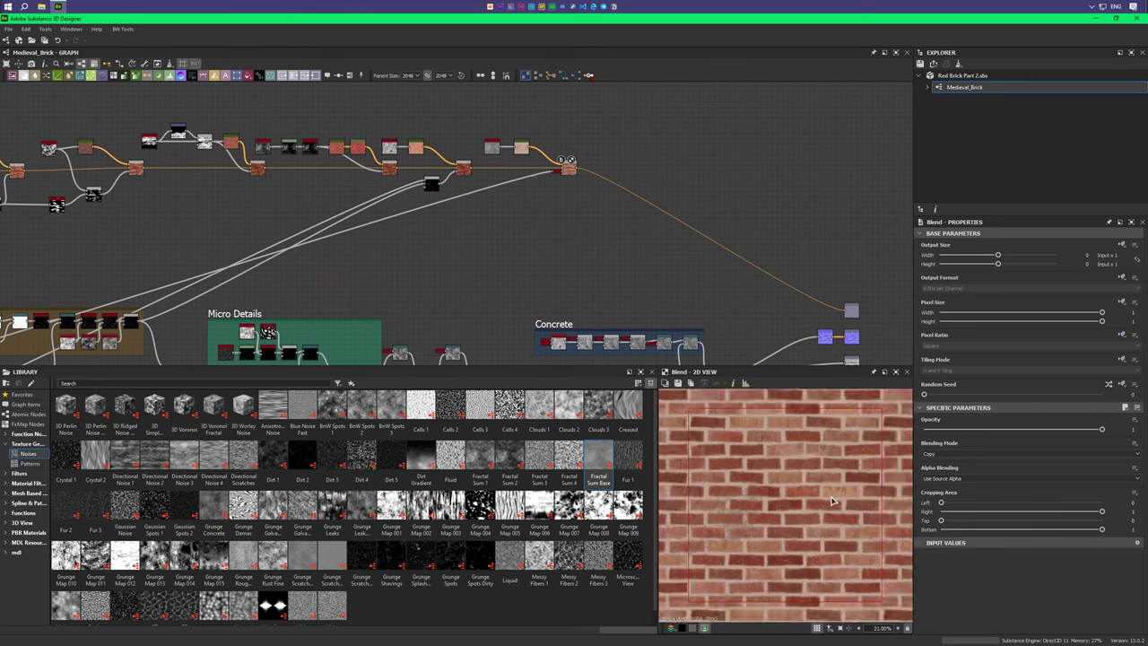
{"action": "scroll", "coordinate": [779, 500], "scroll_direction": "up", "scroll_amount": 1}
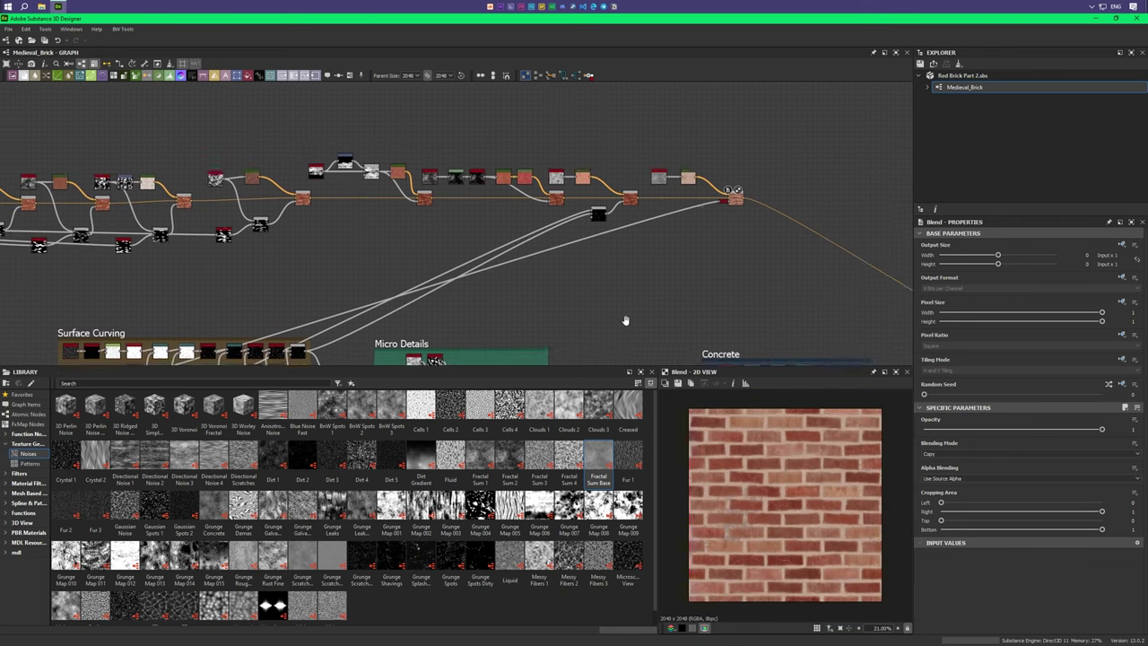
{"action": "middle_click_drag", "start_coordinate": [433, 293], "coordinate": [604, 318]}
{"action": "middle_click_drag", "start_coordinate": [338, 237], "coordinate": [458, 224]}
{"action": "scroll", "coordinate": [457, 224], "scroll_direction": "up", "scroll_amount": 4}
{"action": "scroll", "coordinate": [457, 223], "scroll_direction": "up", "scroll_amount": 1}
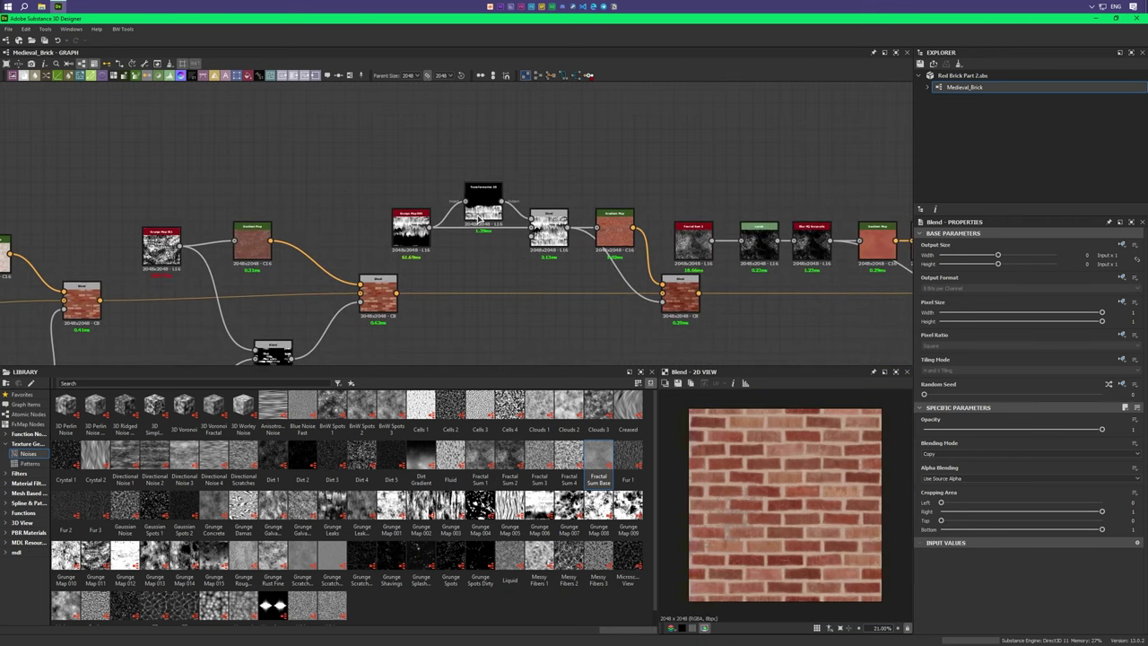
{"action": "scroll", "coordinate": [456, 215], "scroll_direction": "up", "scroll_amount": 3}
Step: Switch the Transformation 2D from No Tiling to H and V Tiling
{"action": "double_click", "coordinate": [455, 203]}
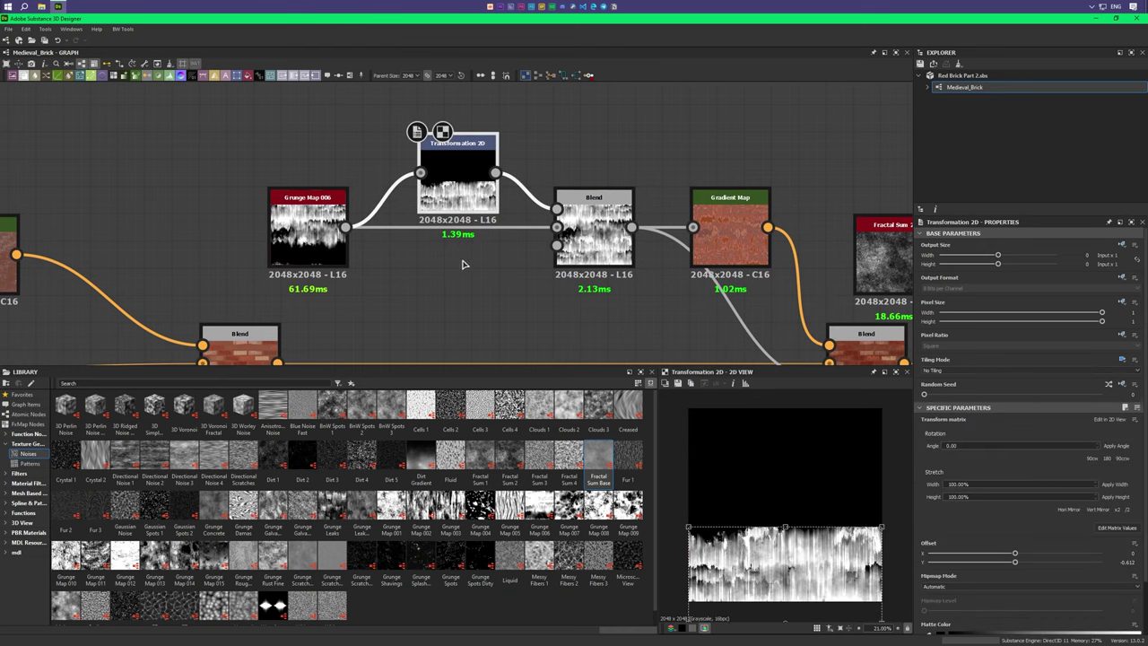
{"action": "scroll", "coordinate": [464, 264], "scroll_direction": "down", "scroll_amount": 1}
{"action": "left_click", "coordinate": [968, 370]}
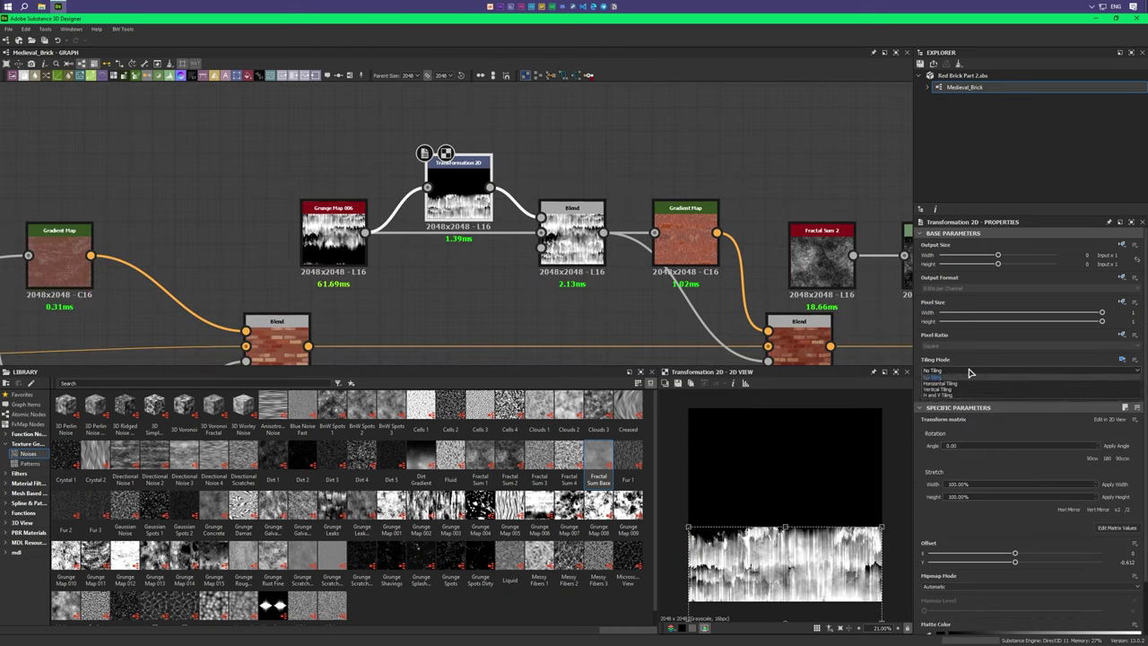
{"action": "left_click", "coordinate": [1121, 360]}
{"action": "left_click", "coordinate": [1116, 384]}
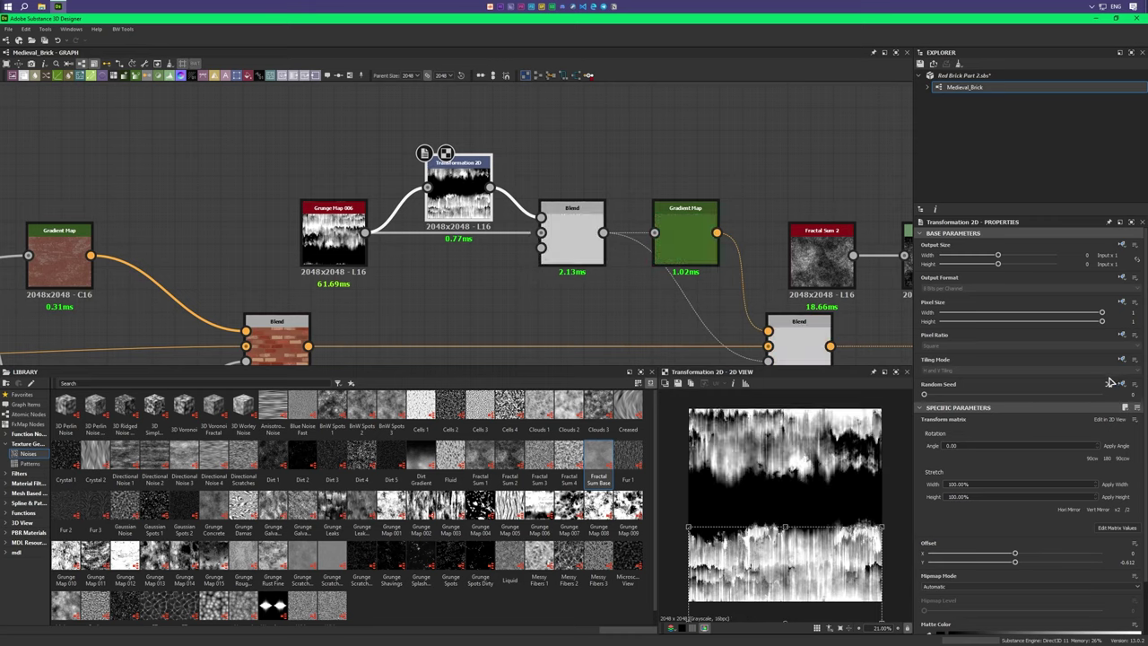
{"action": "double_click", "coordinate": [572, 234]}
{"action": "scroll", "coordinate": [651, 261], "scroll_direction": "down", "scroll_amount": 3}
{"action": "key", "text": "ctrl+z"}
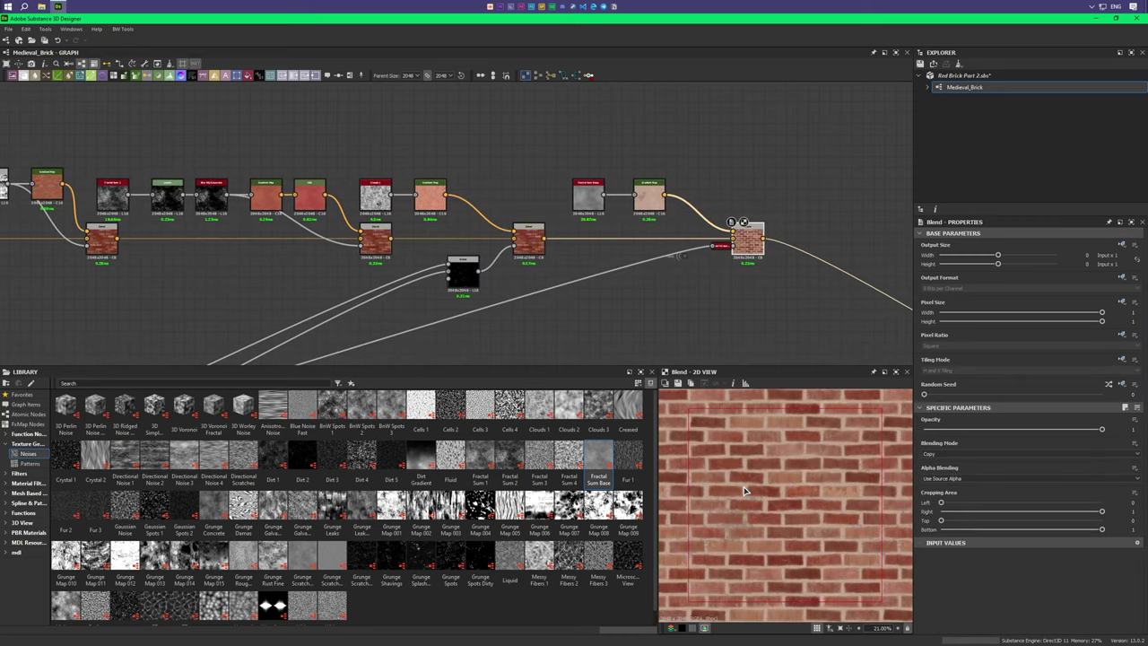
Step: Preview the middle Blend of the top brick chain and drag a new wire from its output
{"action": "scroll", "coordinate": [795, 519], "scroll_direction": "up", "scroll_amount": 5}
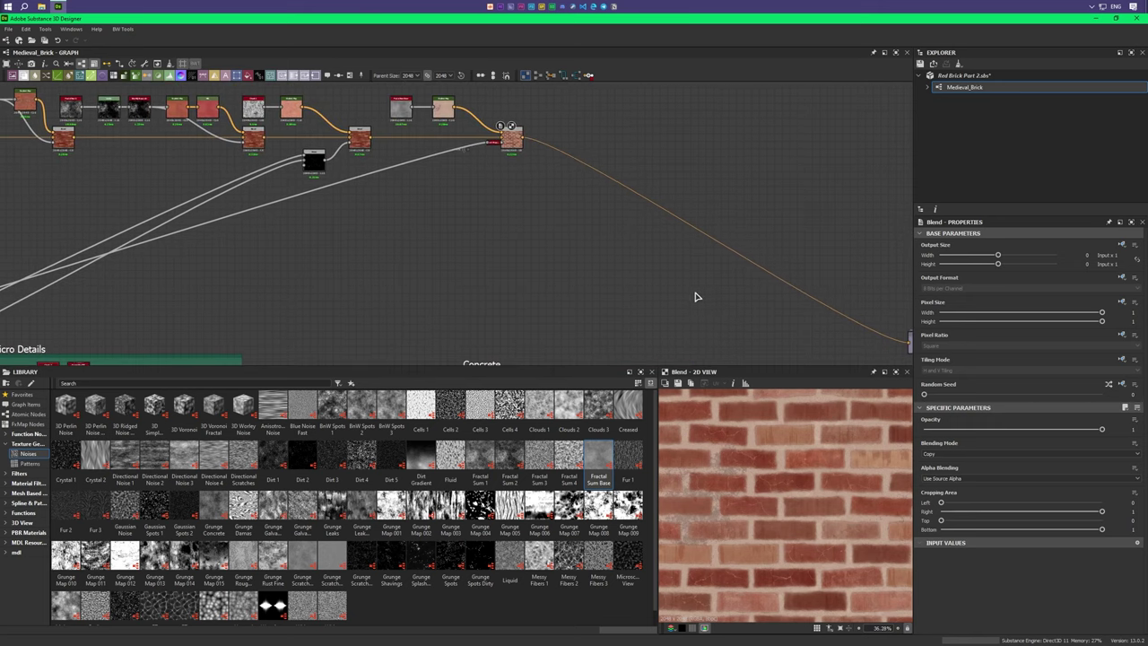
{"action": "scroll", "coordinate": [697, 297], "scroll_direction": "down", "scroll_amount": 2}
{"action": "left_click", "coordinate": [579, 283]}
{"action": "scroll", "coordinate": [487, 227], "scroll_direction": "up", "scroll_amount": 2}
{"action": "middle_click_drag", "start_coordinate": [487, 228], "coordinate": [514, 257]}
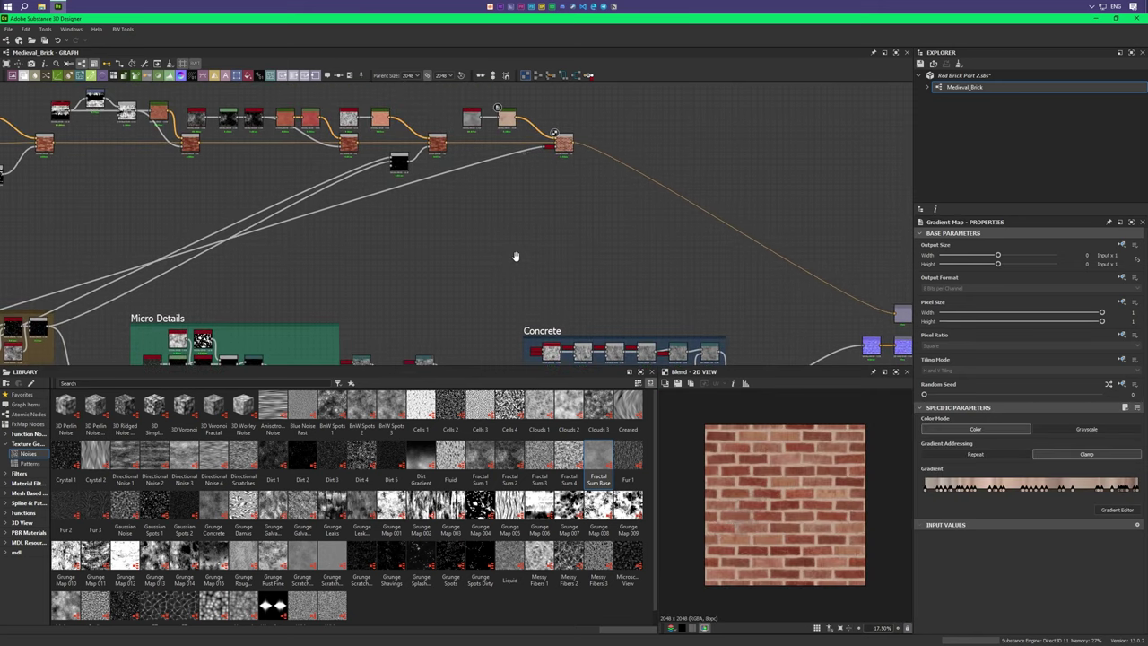
{"action": "scroll", "coordinate": [469, 218], "scroll_direction": "up", "scroll_amount": 2}
{"action": "middle_click_drag", "start_coordinate": [469, 218], "coordinate": [463, 240]}
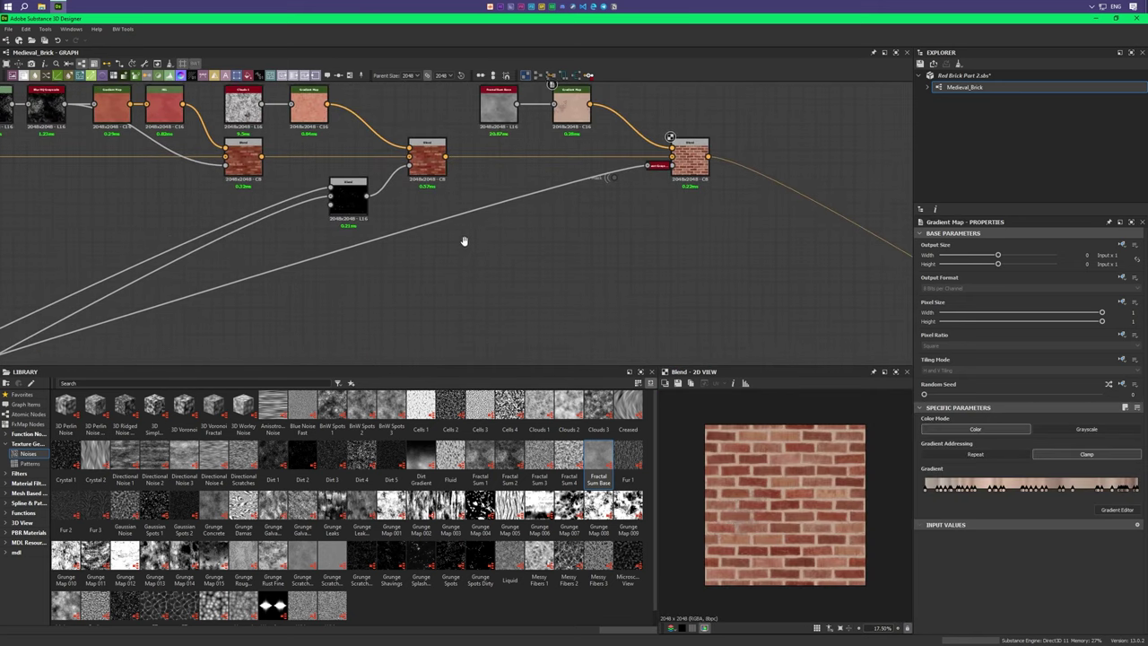
{"action": "left_click", "coordinate": [442, 159]}
{"action": "double_click", "coordinate": [438, 161]}
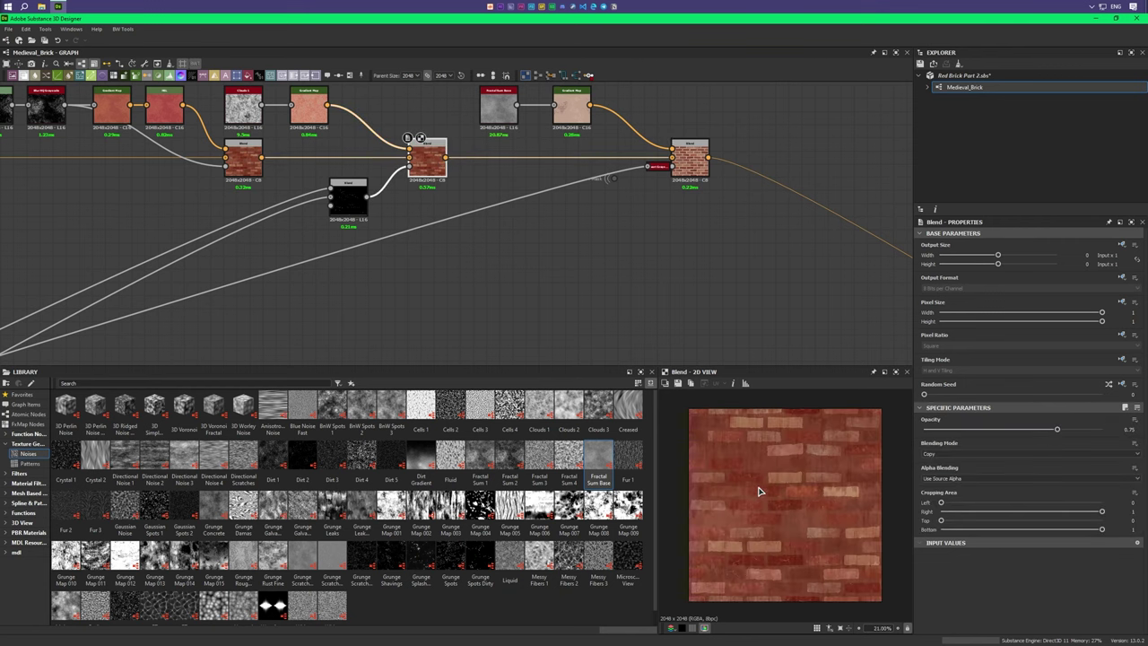
{"action": "left_click_drag", "start_coordinate": [445, 158], "coordinate": [602, 306]}
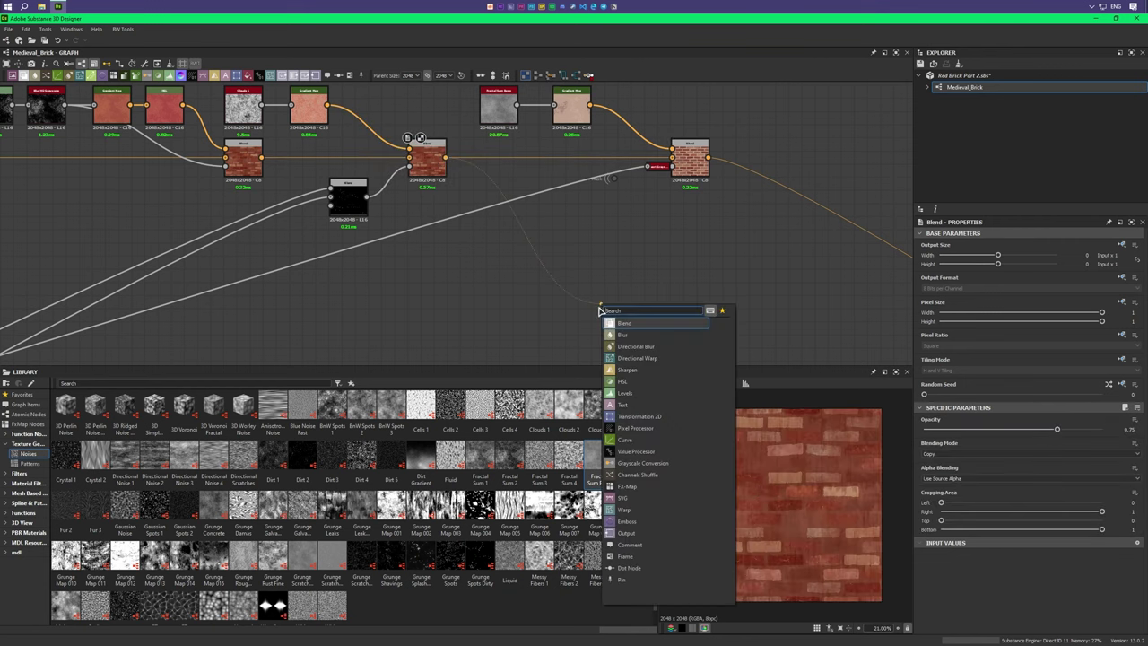
Step: Add a Grayscale Conversion node on the new wire and move it down beside the Concrete frame
{"action": "type", "text": "con"}
{"action": "left_click", "coordinate": [642, 335]}
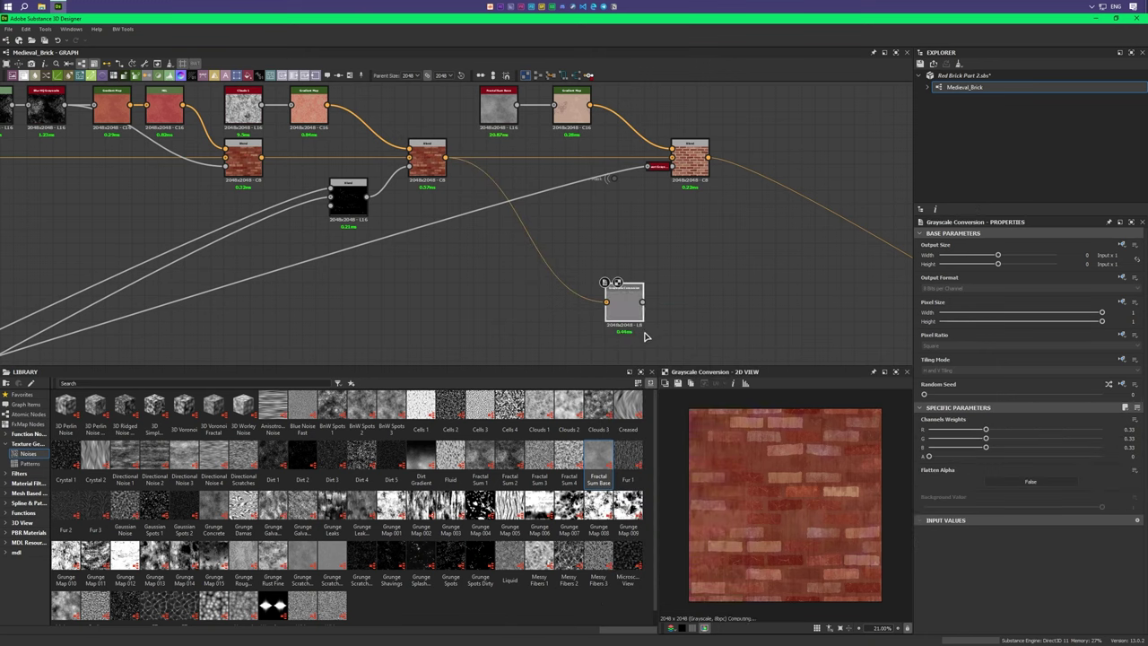
{"action": "scroll", "coordinate": [831, 541], "scroll_direction": "up", "scroll_amount": 1}
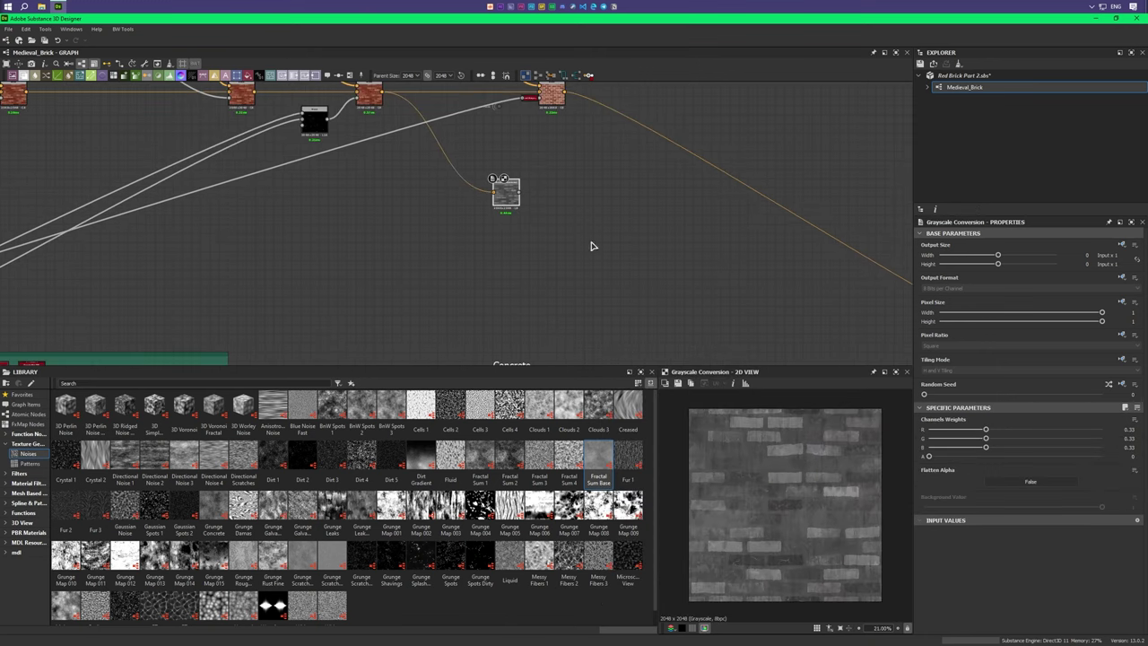
{"action": "middle_click_drag", "start_coordinate": [592, 245], "coordinate": [664, 240]}
{"action": "left_click_drag", "start_coordinate": [580, 185], "coordinate": [579, 287]}
{"action": "middle_click_drag", "start_coordinate": [617, 296], "coordinate": [477, 191]}
Step: Chain a Levels node and then a Blend node after Grayscale Conversion
{"action": "scroll", "coordinate": [477, 191], "scroll_direction": "up", "scroll_amount": 2}
{"action": "key", "text": "space"}
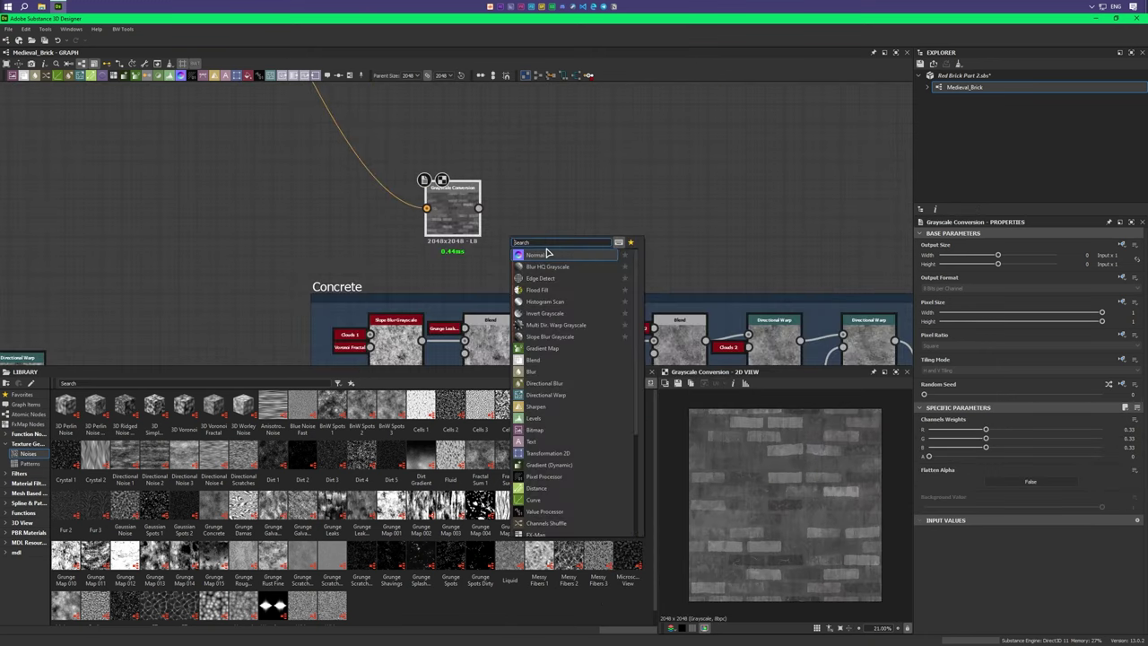
{"action": "left_click", "coordinate": [540, 419]}
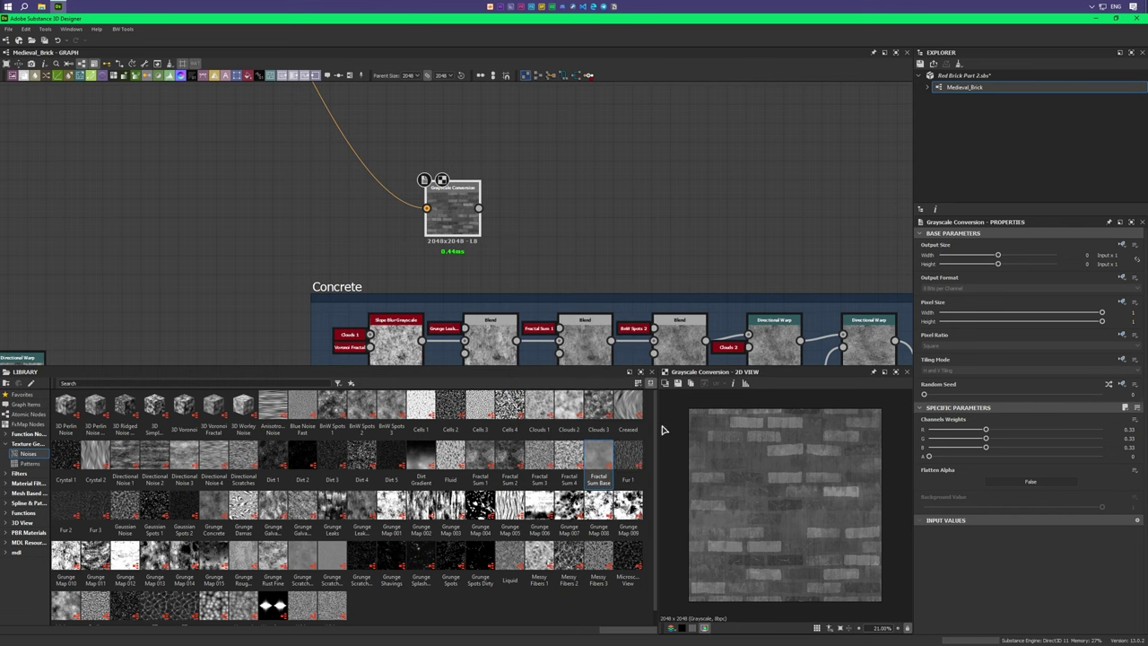
{"action": "middle_click_drag", "start_coordinate": [626, 235], "coordinate": [572, 233]}
{"action": "key", "text": "space"}
{"action": "left_click", "coordinate": [541, 334]}
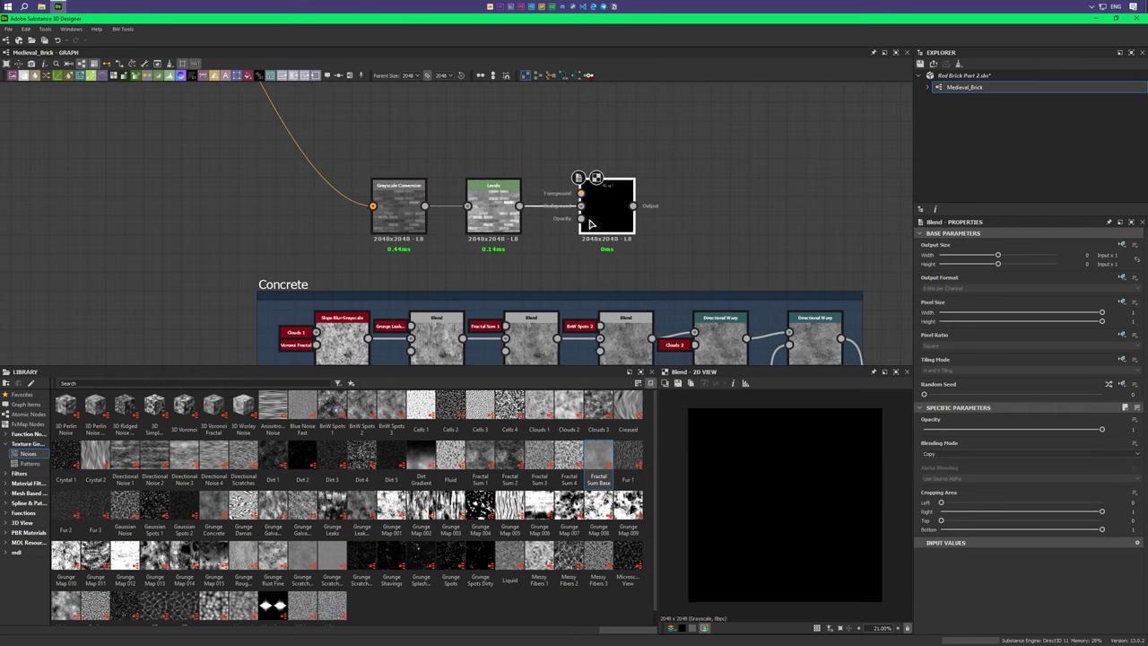
Step: Drag Grunge Map 003 from the Library into the graph above the new Blend
{"action": "scroll", "coordinate": [489, 414], "scroll_direction": "down", "scroll_amount": 1}
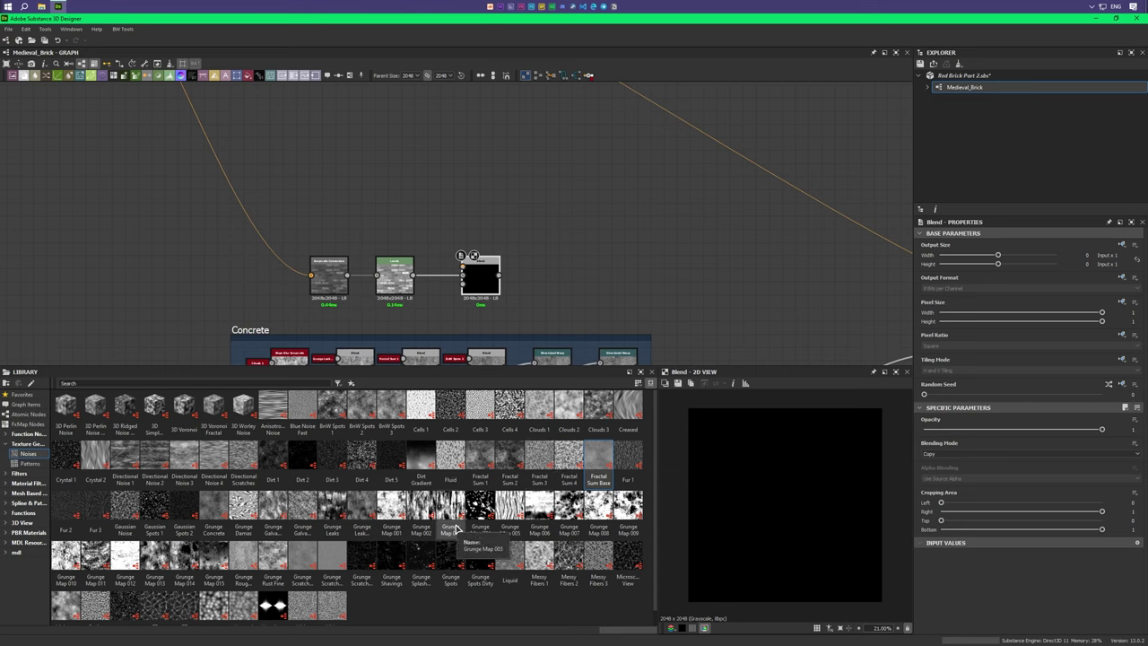
{"action": "scroll", "coordinate": [130, 564], "scroll_direction": "down", "scroll_amount": 1}
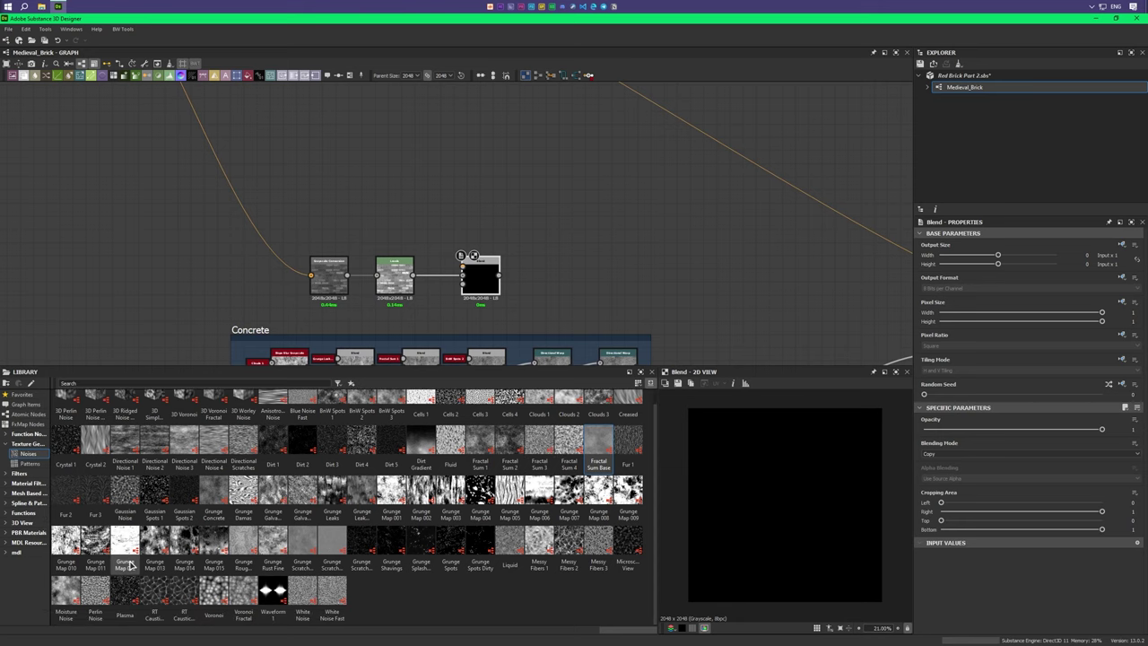
{"action": "mouse_move", "coordinate": [450, 491]}
{"action": "left_mouse_down"}
{"action": "mouse_move", "coordinate": [397, 211]}
{"action": "mouse_move", "coordinate": [394, 220]}
{"action": "left_mouse_up"}
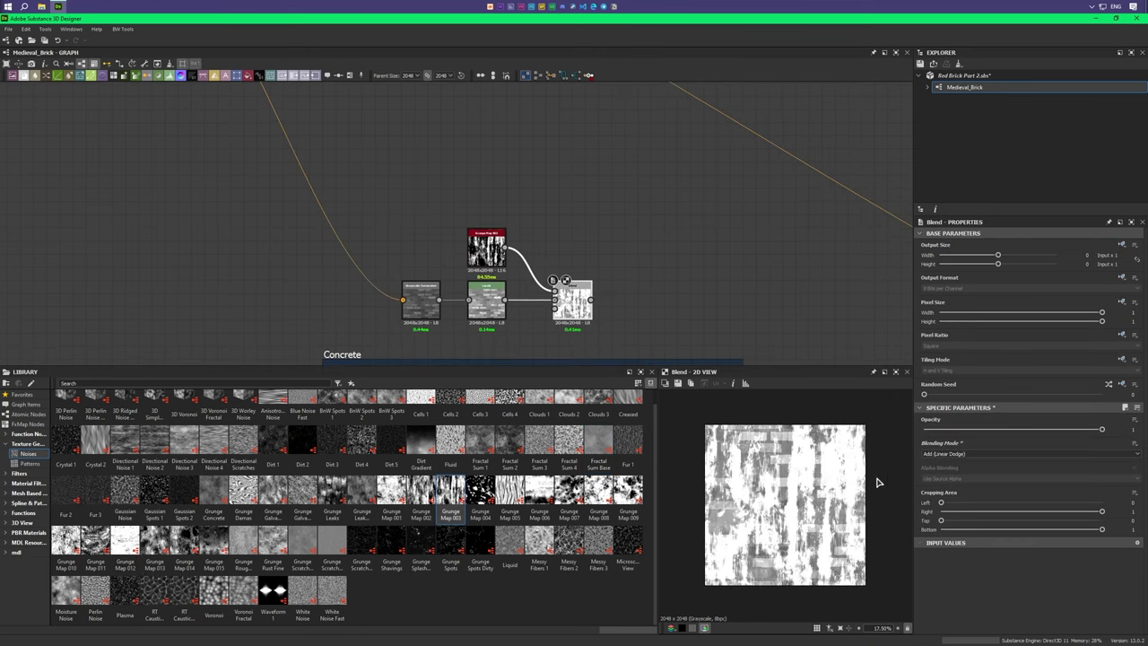
Step: Set the grunge Blend to Multiply with a low opacity
{"action": "left_click", "coordinate": [937, 453]}
{"action": "left_click", "coordinate": [933, 472]}
{"action": "left_click_drag", "start_coordinate": [1101, 429], "coordinate": [932, 431]}
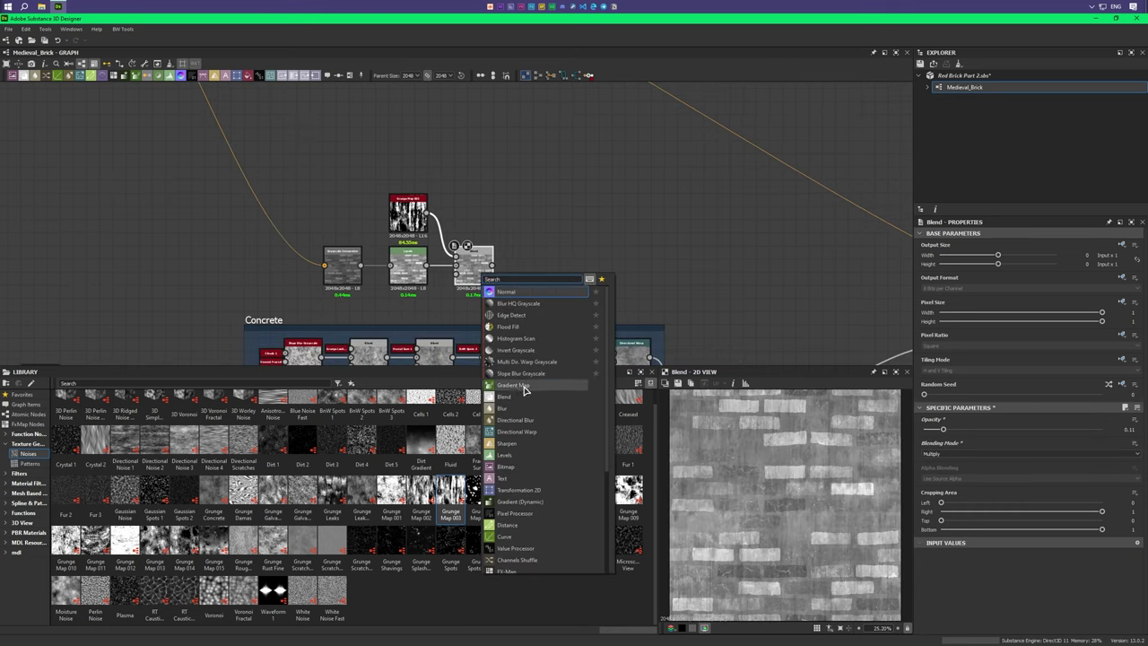
Step: Add another Blend, bring in Clouds 2 at scale 2, and open that Blend for editing
{"action": "left_click", "coordinate": [525, 386]}
{"action": "left_click_drag", "start_coordinate": [569, 405], "coordinate": [491, 215]}
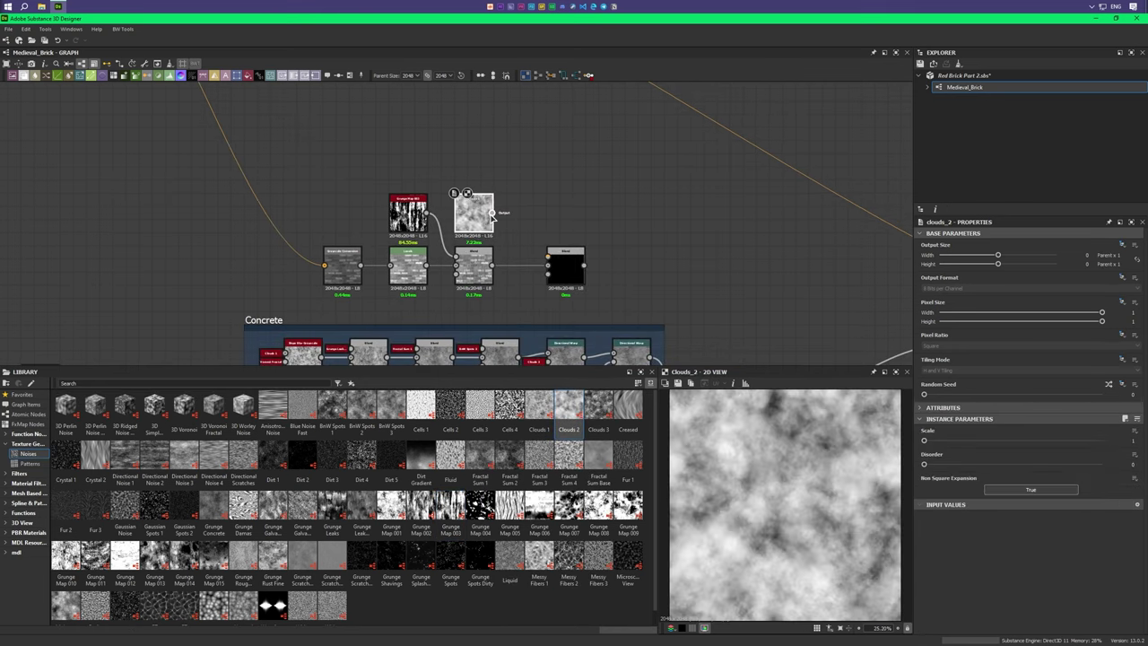
{"action": "left_click_drag", "start_coordinate": [926, 439], "coordinate": [939, 441]}
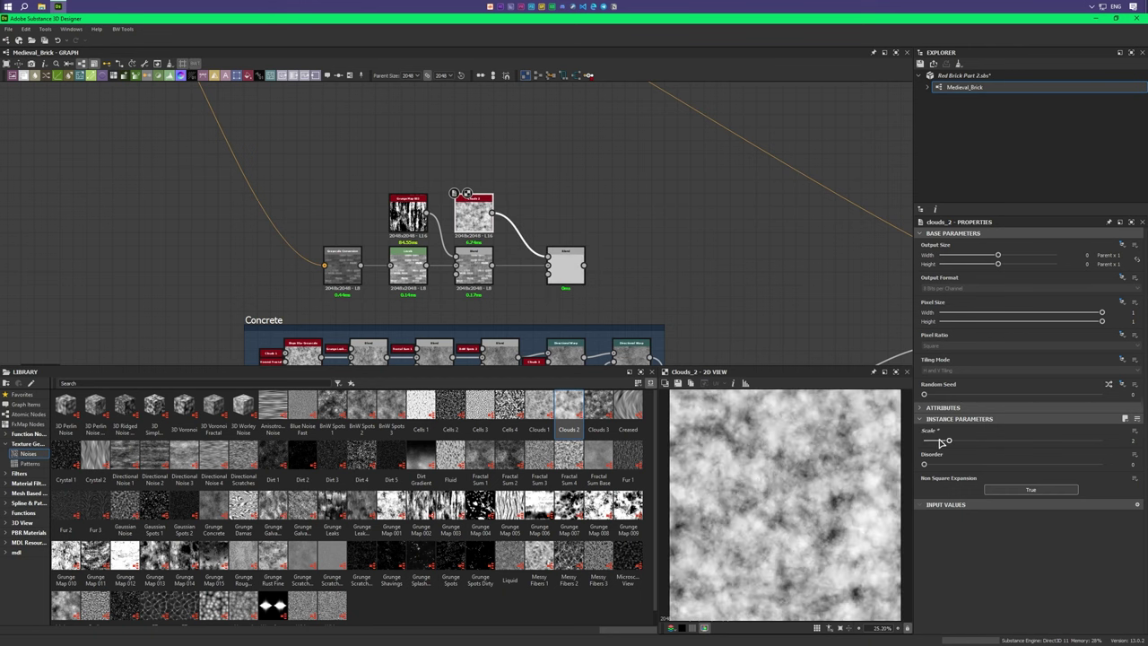
{"action": "double_click", "coordinate": [560, 273]}
{"action": "scroll", "coordinate": [976, 455], "scroll_direction": "down", "scroll_amount": 2}
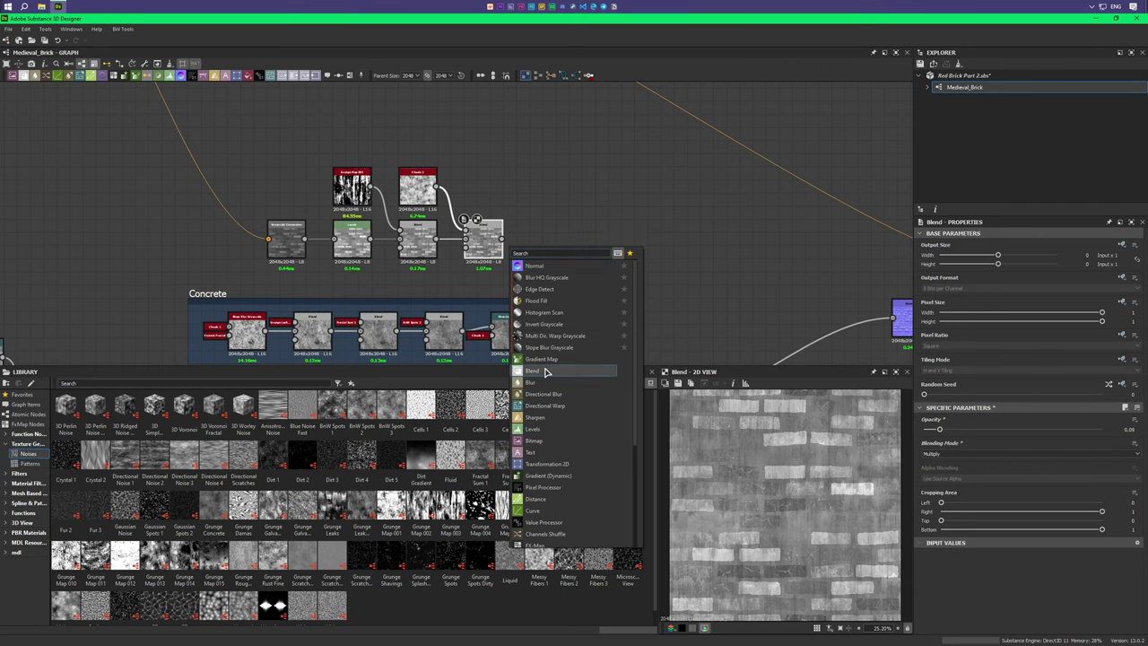
{"action": "scroll", "coordinate": [227, 217], "scroll_direction": "up", "scroll_amount": 1}
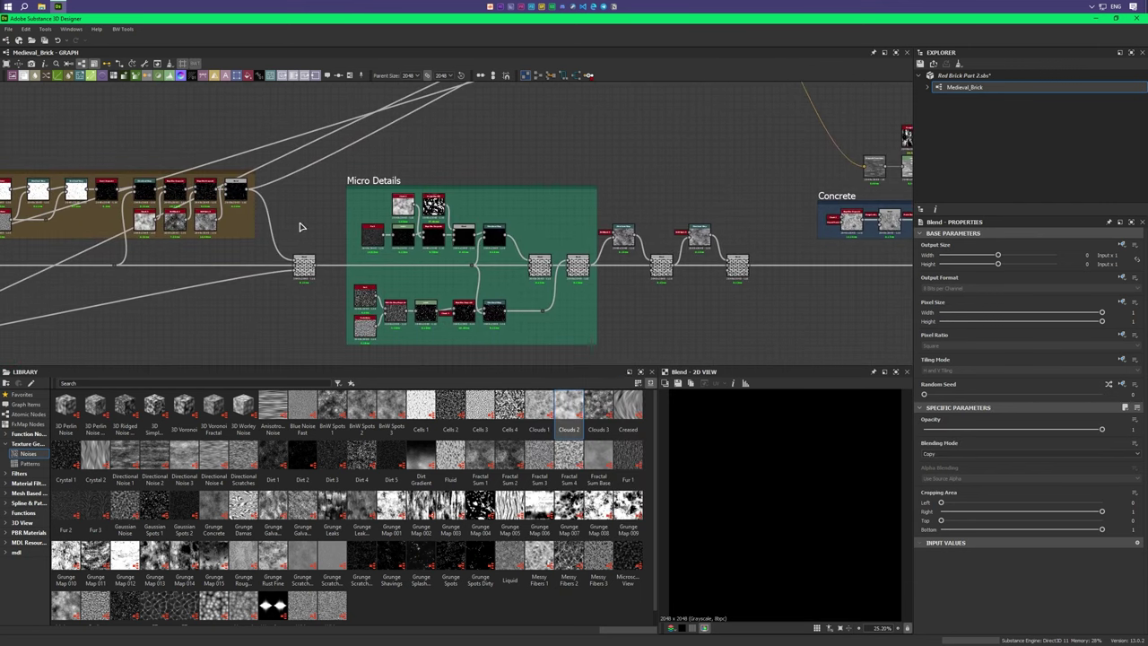
{"action": "scroll", "coordinate": [314, 220], "scroll_direction": "up", "scroll_amount": 1}
{"action": "scroll", "coordinate": [410, 223], "scroll_direction": "up", "scroll_amount": 1}
{"action": "scroll", "coordinate": [404, 243], "scroll_direction": "up", "scroll_amount": 2}
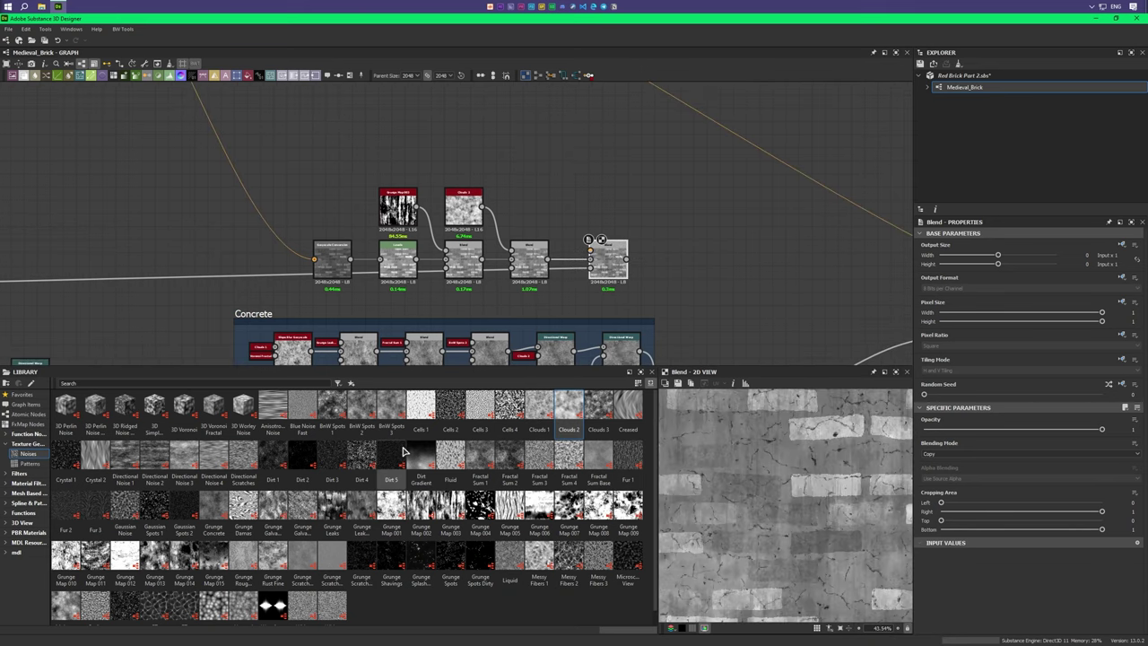
Step: Drop BnW Spots 1 above the last Blend and multiply it in at 0.31 opacity
{"action": "left_click_drag", "start_coordinate": [333, 417], "coordinate": [446, 308]}
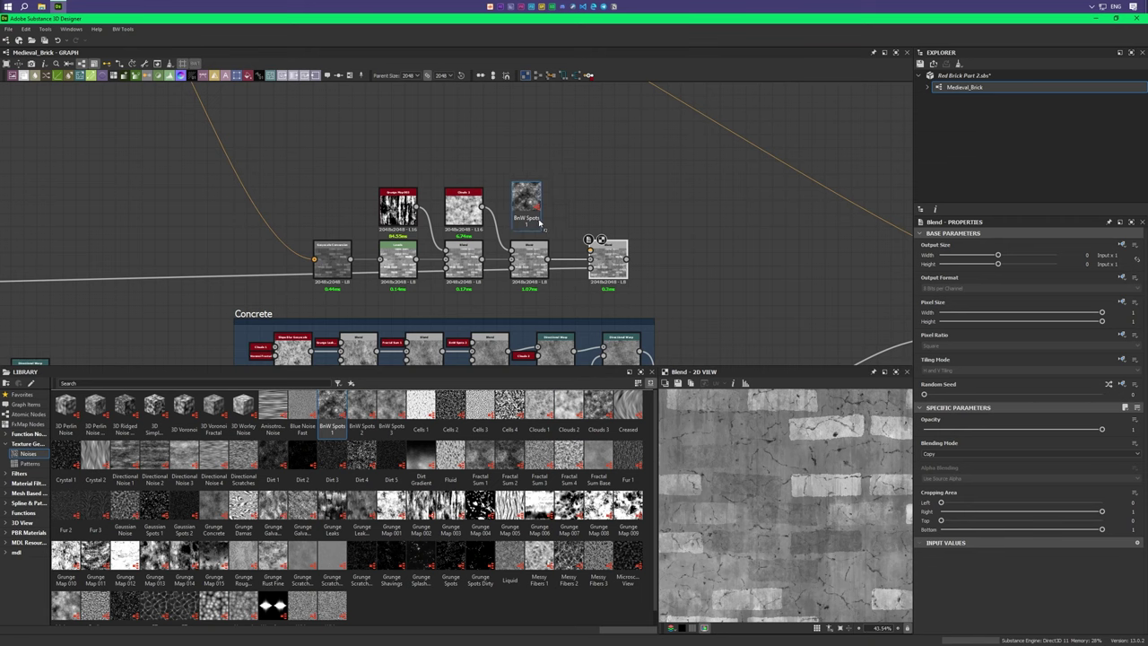
{"action": "left_click_drag", "start_coordinate": [539, 221], "coordinate": [541, 223]}
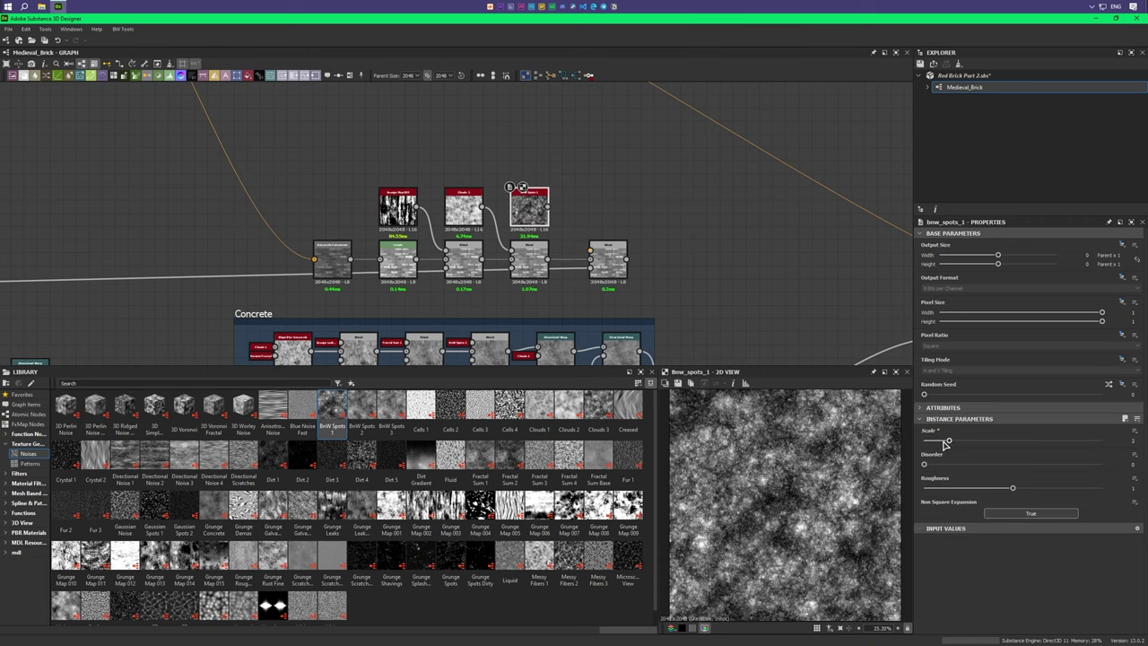
{"action": "left_click", "coordinate": [602, 249]}
{"action": "scroll", "coordinate": [939, 454], "scroll_direction": "down", "scroll_amount": 3}
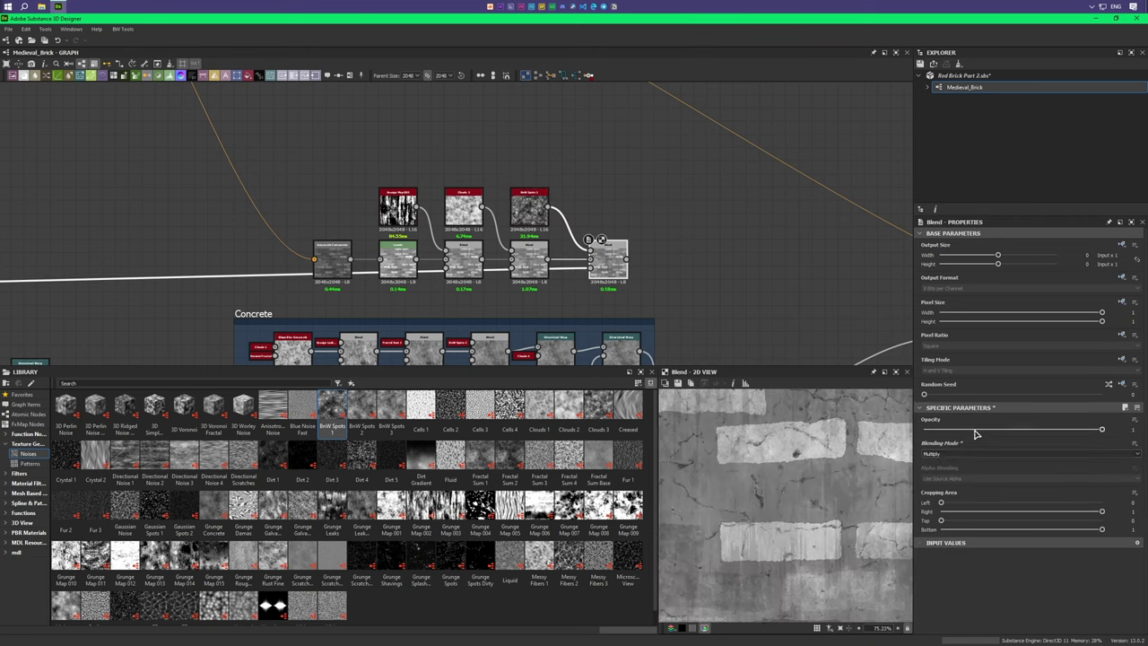
{"action": "left_click", "coordinate": [976, 428]}
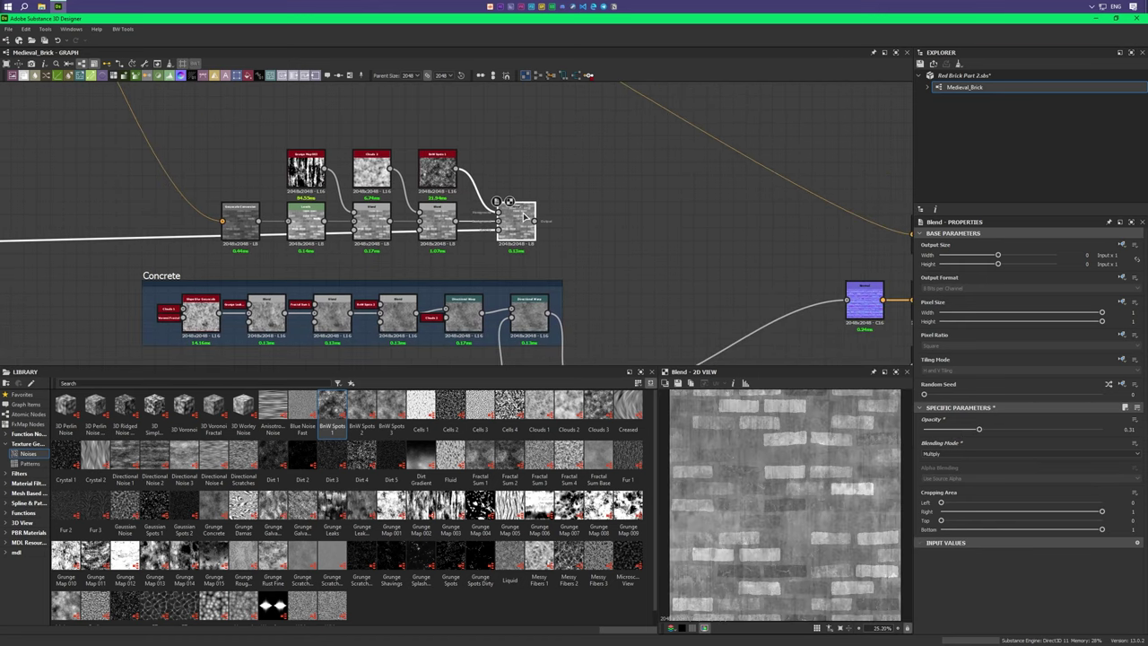
{"action": "key", "text": "space"}
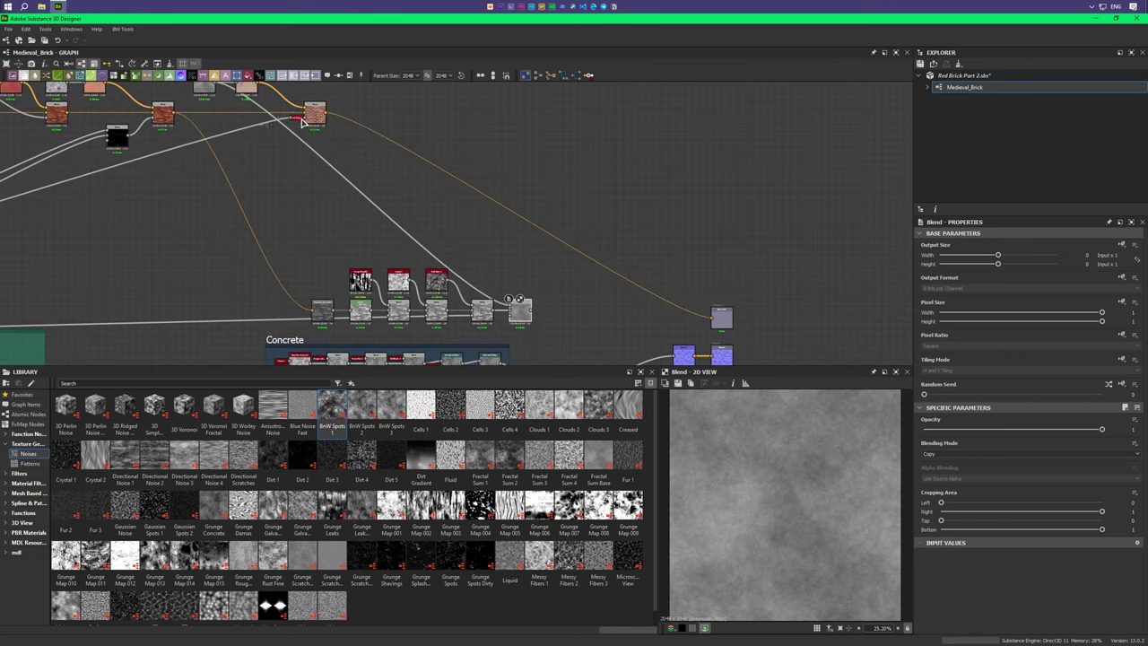
Step: Insert a node into the branch wire and set its Blend opacity to about 0.68
{"action": "left_click_drag", "start_coordinate": [303, 123], "coordinate": [274, 123]}
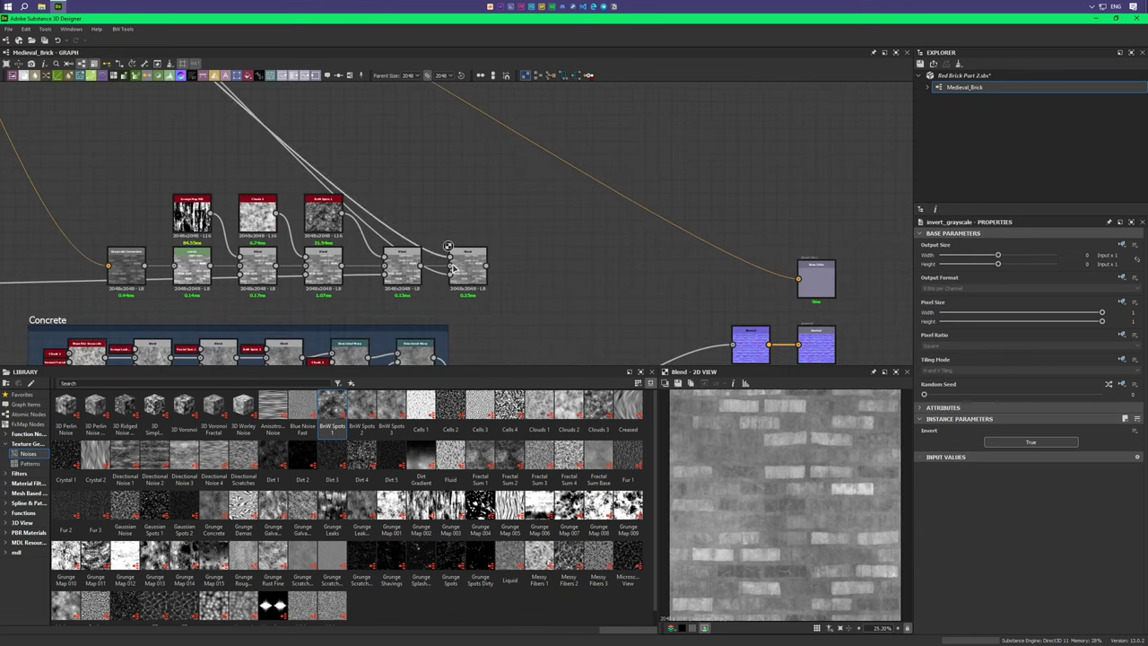
{"action": "scroll", "coordinate": [456, 248], "scroll_direction": "up", "scroll_amount": 3}
{"action": "mouse_move", "coordinate": [1101, 429]}
{"action": "left_mouse_down"}
{"action": "mouse_move", "coordinate": [1040, 434]}
{"action": "mouse_move", "coordinate": [1108, 434]}
{"action": "left_mouse_up"}
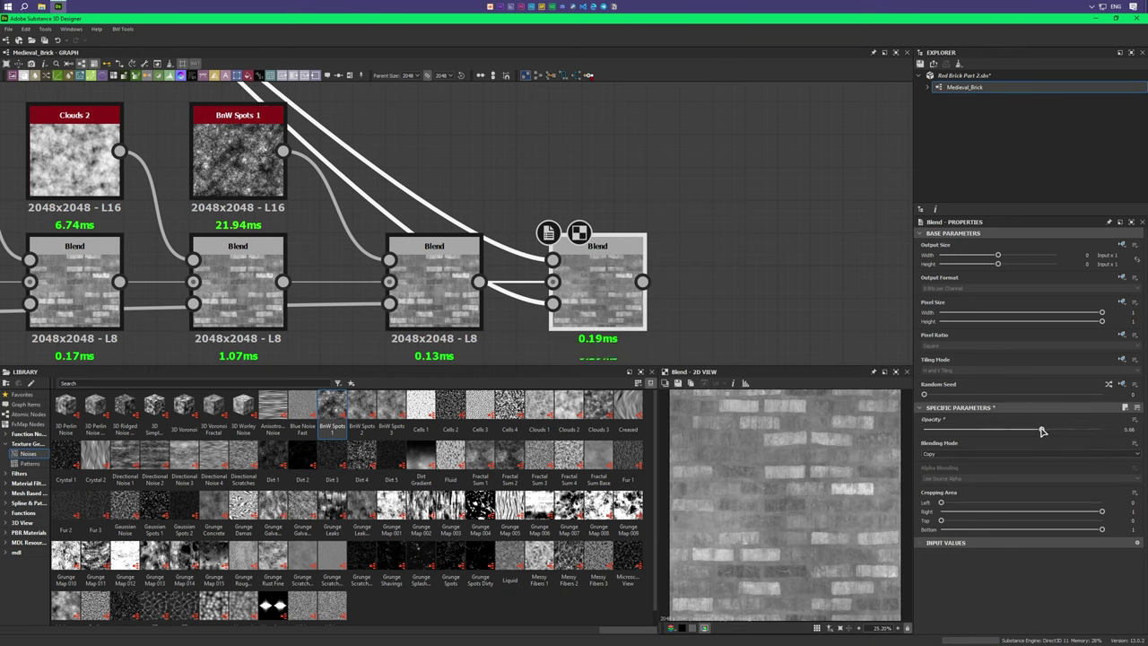
{"action": "left_click_drag", "start_coordinate": [1055, 431], "coordinate": [1044, 432]}
{"action": "scroll", "coordinate": [387, 198], "scroll_direction": "down", "scroll_amount": 4}
Step: Add a new Blend at about 0.06 opacity and wire it into the branch
{"action": "key", "text": "space"}
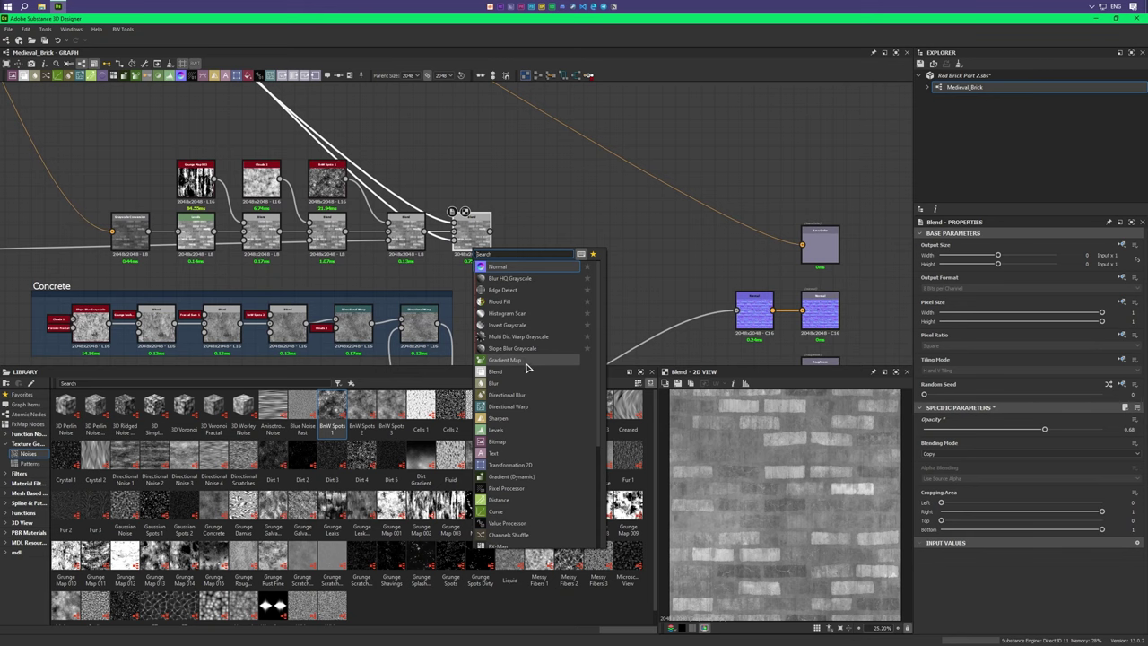
{"action": "left_click", "coordinate": [527, 370]}
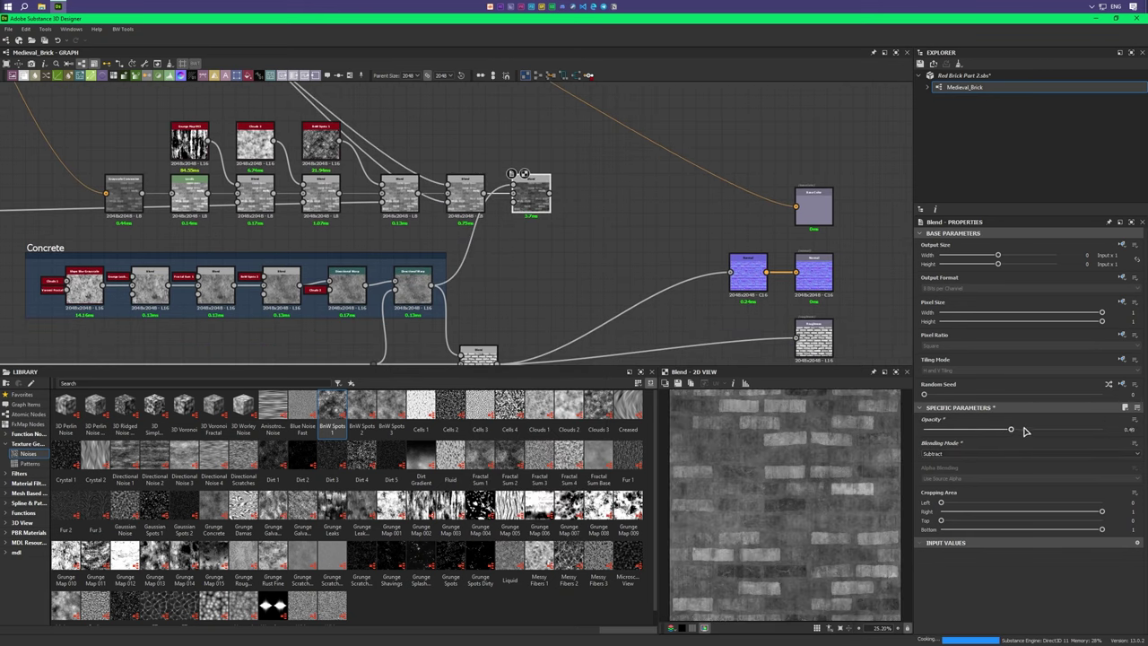
{"action": "left_click_drag", "start_coordinate": [1025, 432], "coordinate": [947, 431]}
{"action": "scroll", "coordinate": [410, 188], "scroll_direction": "down", "scroll_amount": 3}
{"action": "scroll", "coordinate": [538, 318], "scroll_direction": "up", "scroll_amount": 3}
{"action": "scroll", "coordinate": [480, 305], "scroll_direction": "up", "scroll_amount": 3}
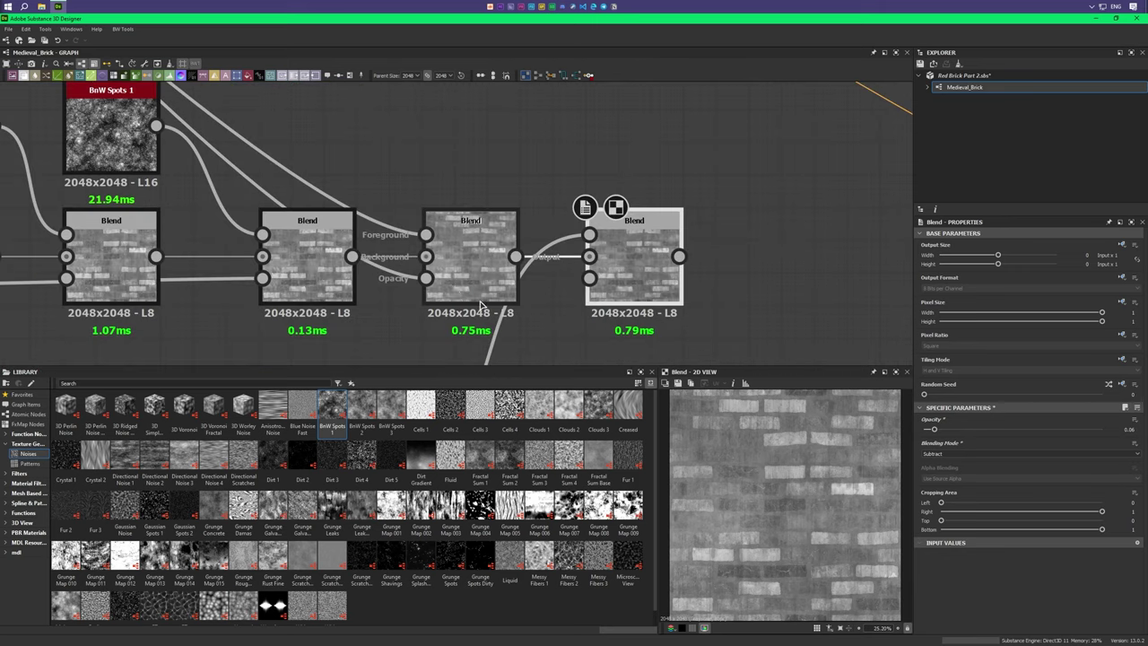
{"action": "left_click_drag", "start_coordinate": [426, 278], "coordinate": [585, 285]}
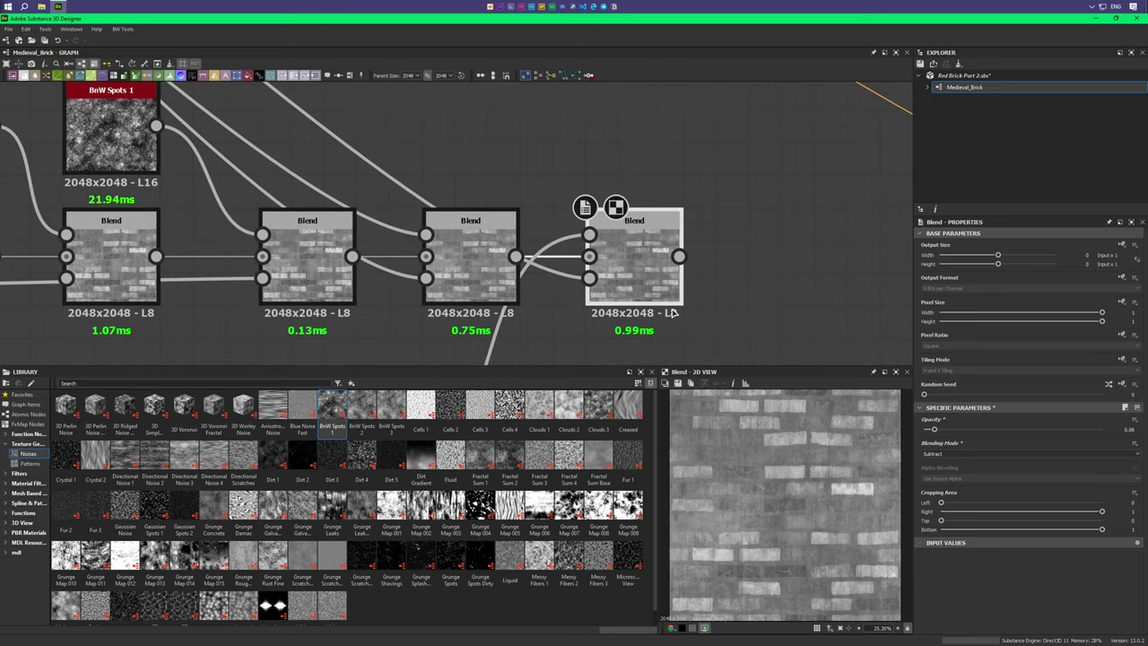
Step: Pan the graph up-left to bring the Concrete frame into view
{"action": "middle_click_drag", "start_coordinate": [642, 287], "coordinate": [556, 259]}
{"action": "scroll", "coordinate": [563, 251], "scroll_direction": "down", "scroll_amount": 2}
{"action": "scroll", "coordinate": [744, 406], "scroll_direction": "up", "scroll_amount": 2}
{"action": "scroll", "coordinate": [699, 261], "scroll_direction": "down", "scroll_amount": 2}
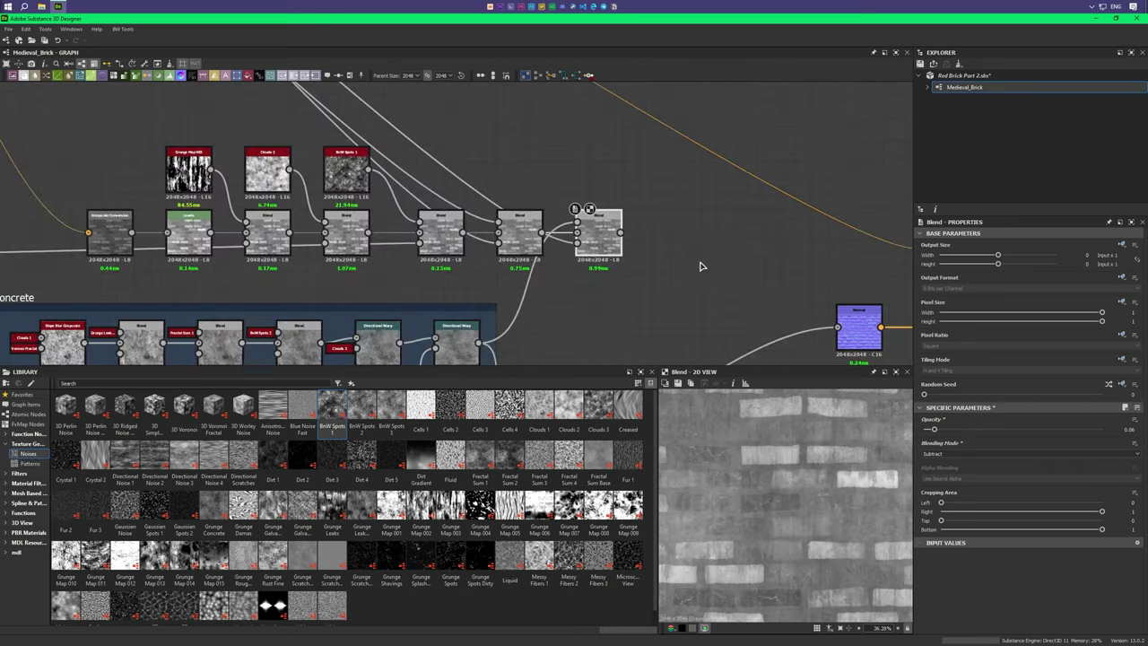
{"action": "mouse_move", "coordinate": [699, 261]}
{"action": "middle_mouse_down"}
{"action": "mouse_move", "coordinate": [523, 281]}
{"action": "mouse_move", "coordinate": [466, 168]}
{"action": "middle_mouse_up"}
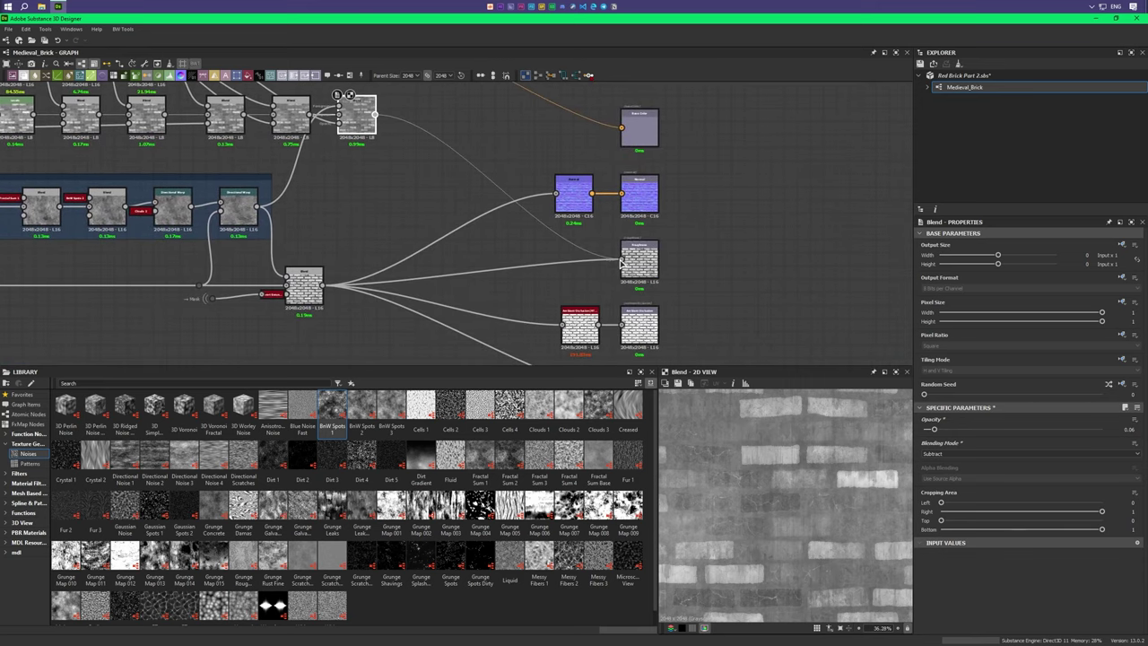
{"action": "middle_click_drag", "start_coordinate": [620, 260], "coordinate": [665, 327]}
{"action": "scroll", "coordinate": [666, 328], "scroll_direction": "down", "scroll_amount": 2}
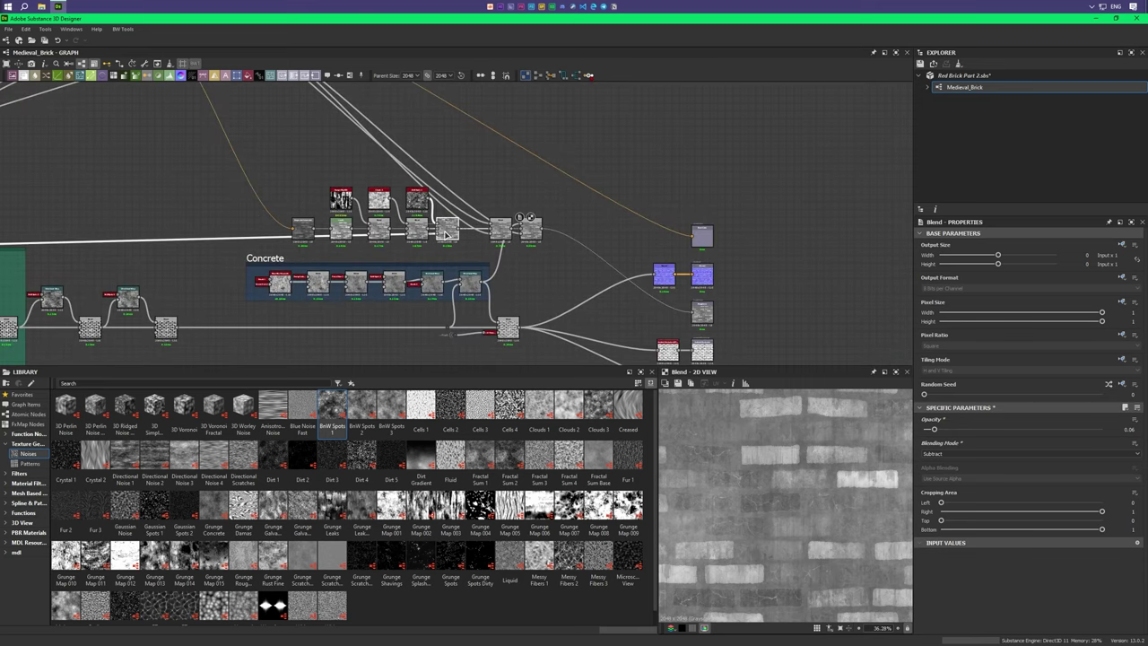
{"action": "scroll", "coordinate": [269, 170], "scroll_direction": "up", "scroll_amount": 2}
Step: Frame the top roughness node row (Ctrl+F), titled Roughness and coloured red
{"action": "key", "text": "ctrl+f"}
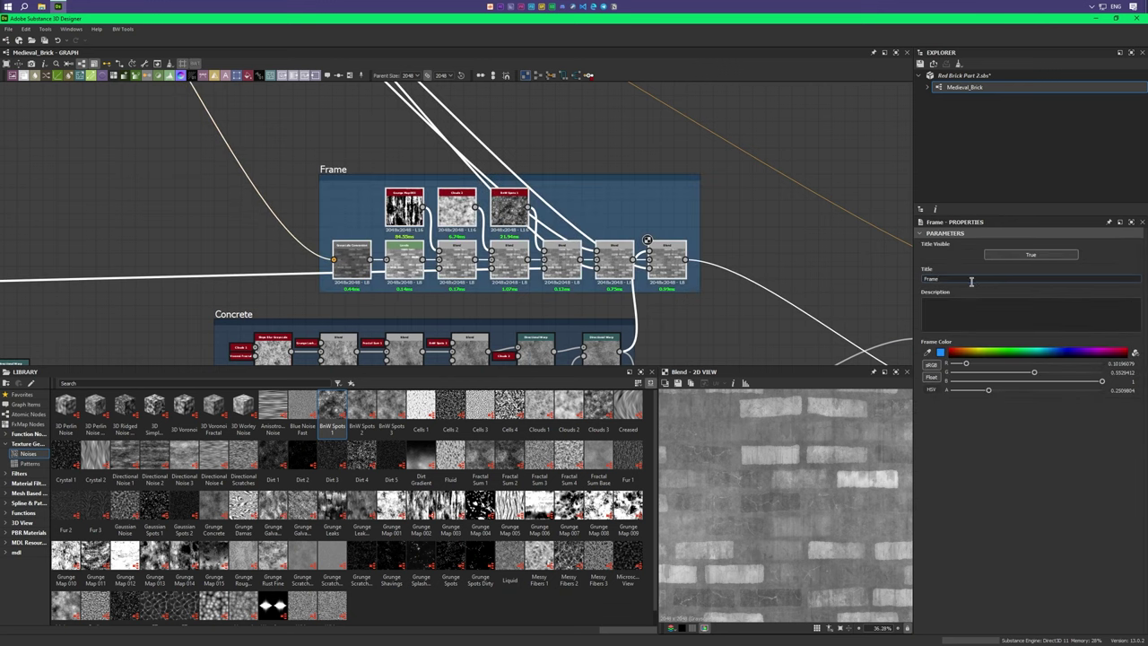
{"action": "type", "text": "Roughness"}
{"action": "left_click", "coordinate": [1123, 352]}
{"action": "scroll", "coordinate": [615, 240], "scroll_direction": "down", "scroll_amount": 3}
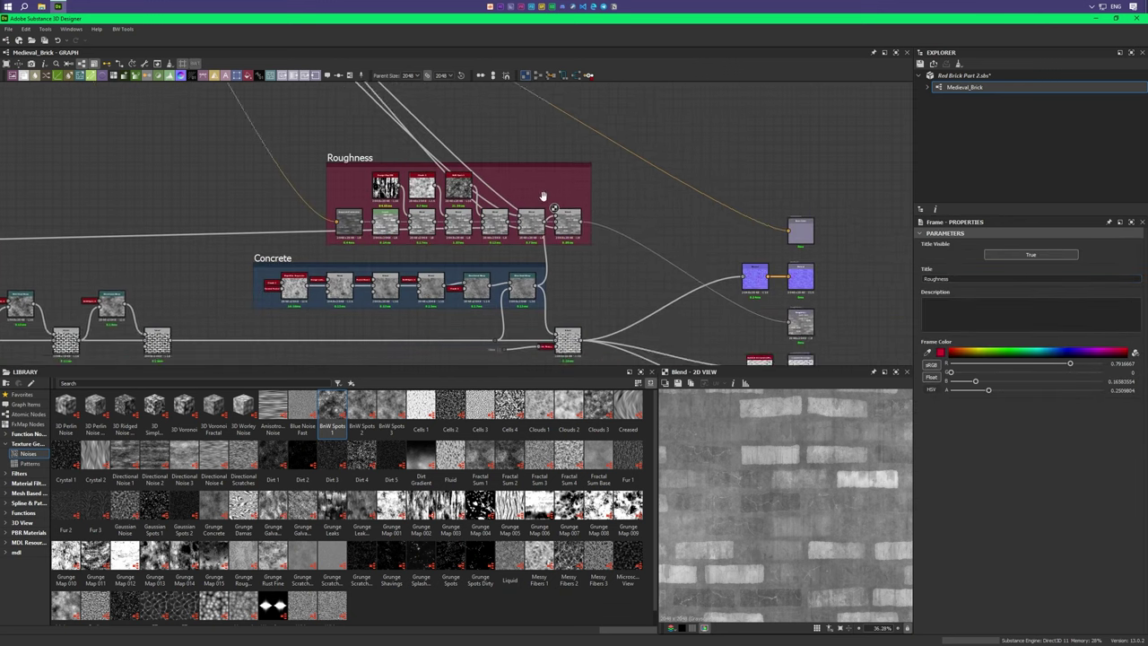
{"action": "scroll", "coordinate": [582, 242], "scroll_direction": "down", "scroll_amount": 2}
Step: Pan past Surface Curving, Surface Big Damage and Concrete to inspect the Micro Details frame
{"action": "middle_click_drag", "start_coordinate": [553, 256], "coordinate": [647, 260]}
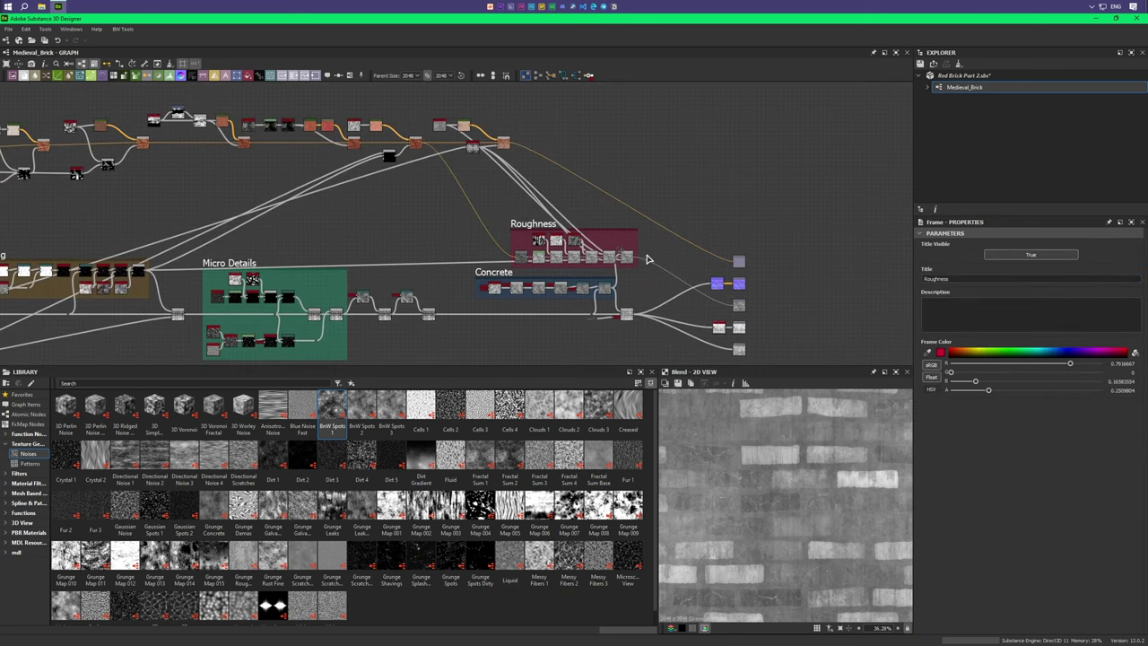
{"action": "mouse_move", "coordinate": [350, 256]}
{"action": "middle_mouse_down"}
{"action": "mouse_move", "coordinate": [696, 271]}
{"action": "mouse_move", "coordinate": [563, 269]}
{"action": "middle_mouse_up"}
{"action": "scroll", "coordinate": [416, 294], "scroll_direction": "up", "scroll_amount": 1}
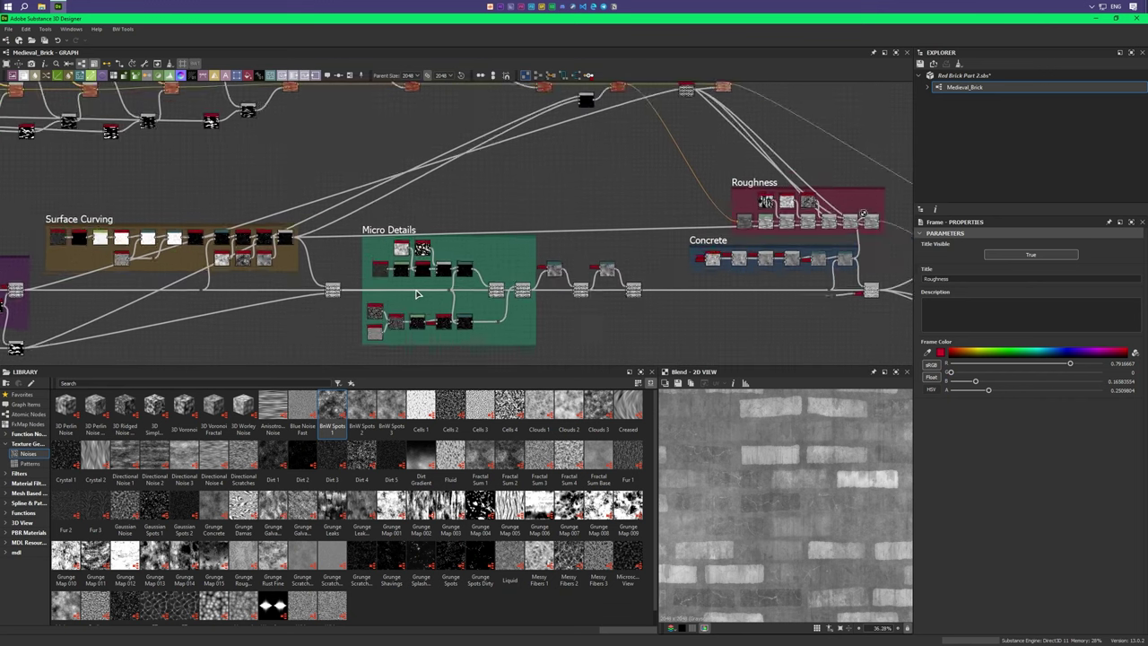
{"action": "scroll", "coordinate": [416, 294], "scroll_direction": "up", "scroll_amount": 3}
{"action": "middle_click_drag", "start_coordinate": [637, 329], "coordinate": [538, 280]}
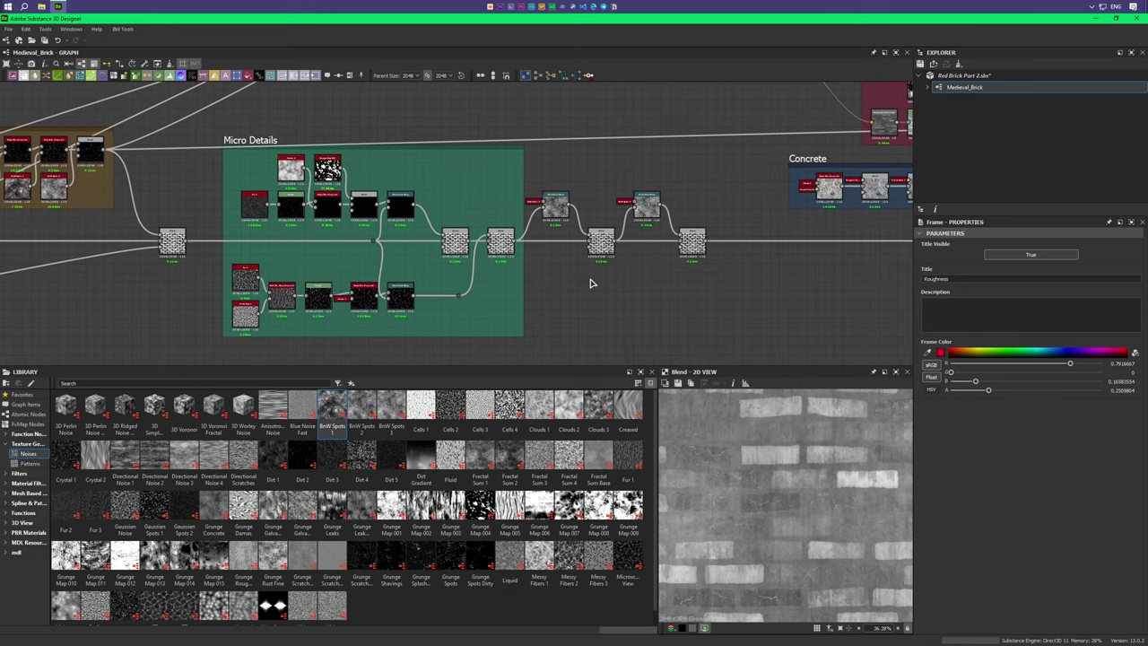
{"action": "scroll", "coordinate": [590, 283], "scroll_direction": "up", "scroll_amount": 2}
{"action": "middle_click_drag", "start_coordinate": [381, 271], "coordinate": [579, 272]}
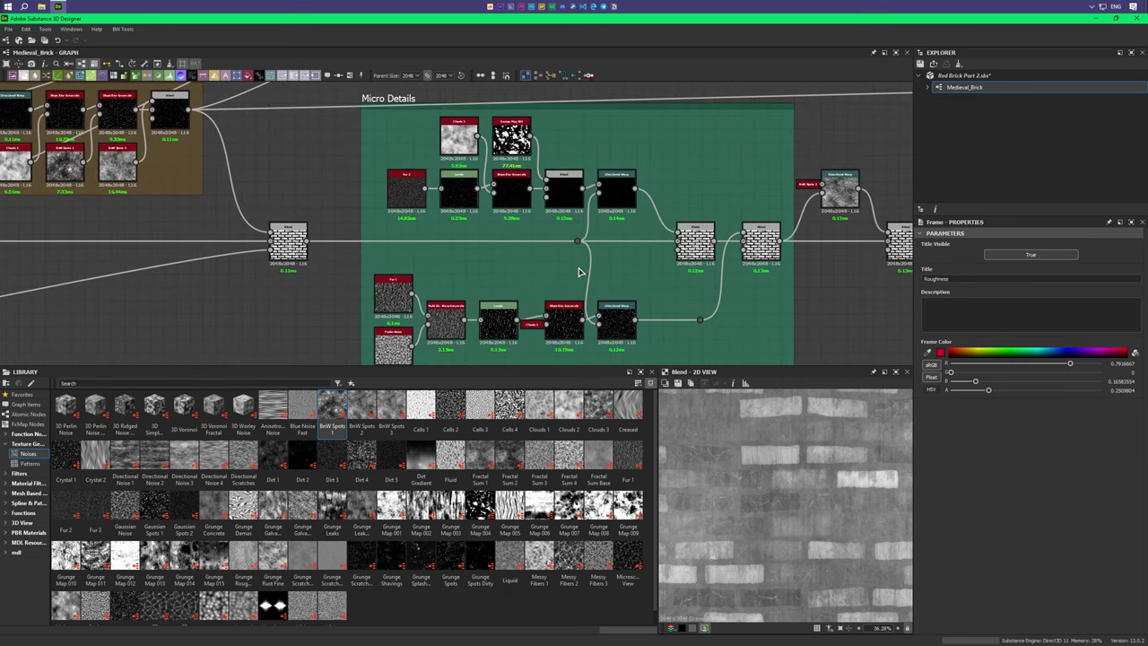
{"action": "scroll", "coordinate": [401, 227], "scroll_direction": "up", "scroll_amount": 2}
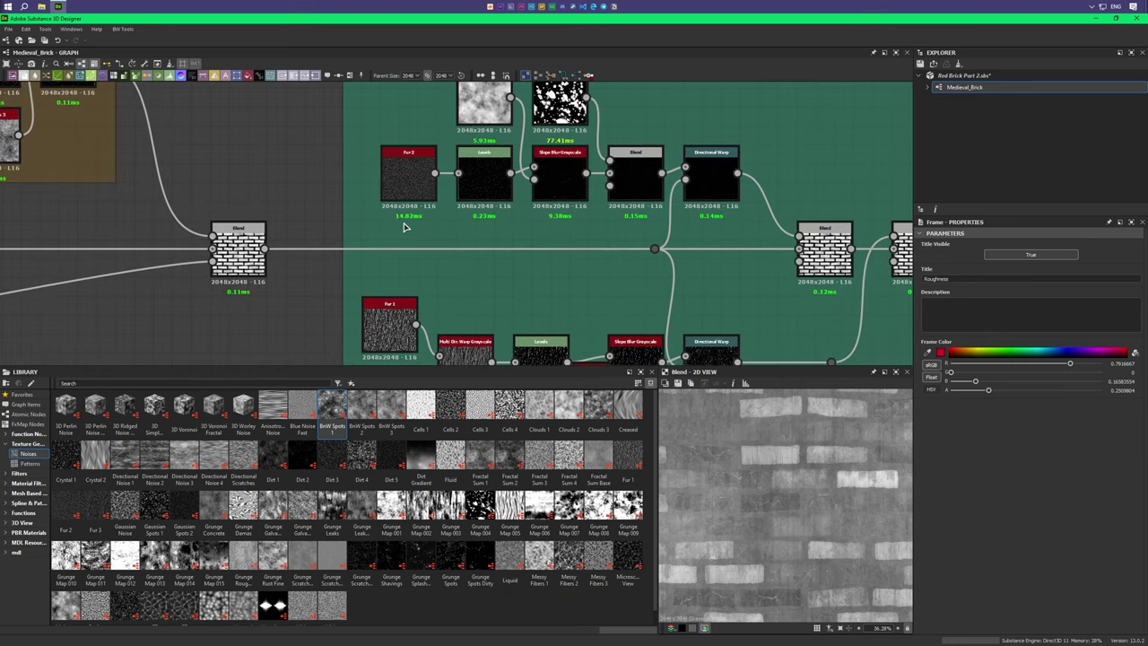
{"action": "scroll", "coordinate": [506, 233], "scroll_direction": "up", "scroll_amount": 1}
{"action": "middle_click_drag", "start_coordinate": [520, 251], "coordinate": [512, 277]}
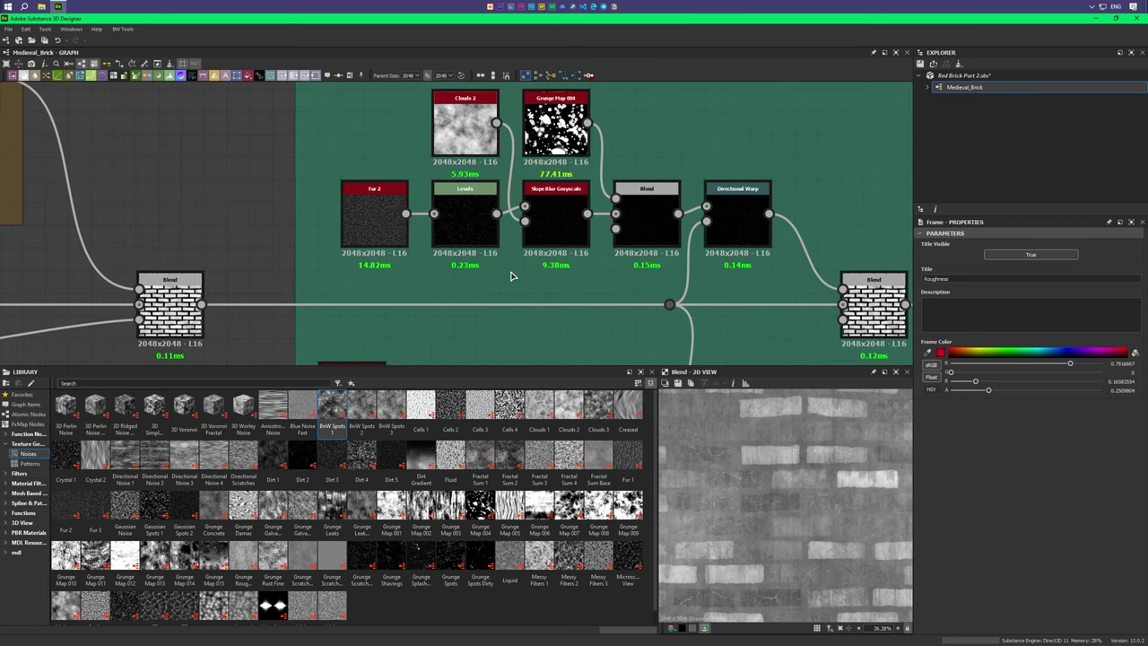
Step: Review the nodes right of Micro Details, then centre the Roughness and Concrete frames
{"action": "scroll", "coordinate": [513, 279], "scroll_direction": "down", "scroll_amount": 2}
{"action": "middle_click_drag", "start_coordinate": [676, 287], "coordinate": [548, 275]}
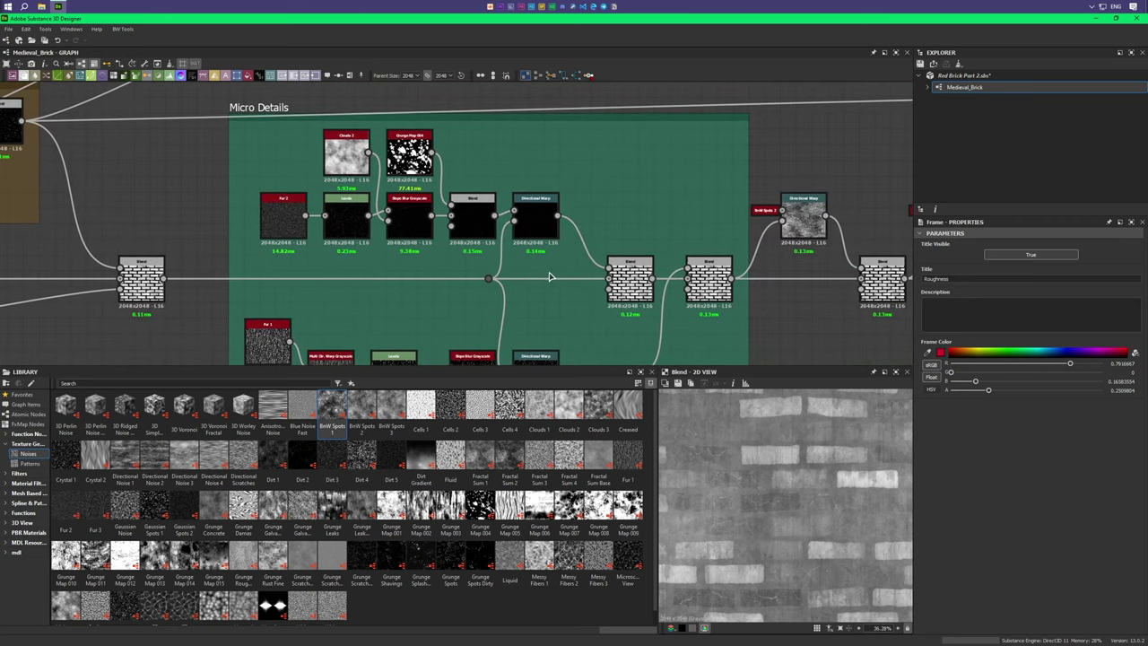
{"action": "middle_click_drag", "start_coordinate": [776, 289], "coordinate": [651, 289]}
{"action": "scroll", "coordinate": [651, 289], "scroll_direction": "down", "scroll_amount": 2}
{"action": "middle_click_drag", "start_coordinate": [756, 312], "coordinate": [594, 296]}
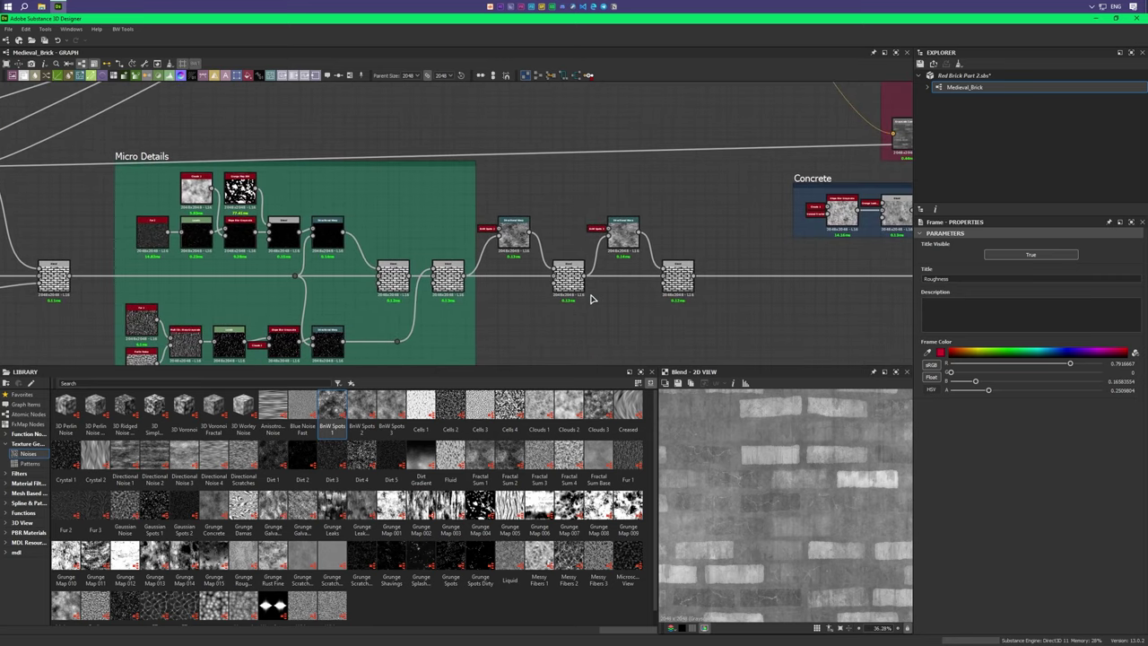
{"action": "scroll", "coordinate": [594, 297], "scroll_direction": "down", "scroll_amount": 2}
{"action": "middle_click_drag", "start_coordinate": [699, 315], "coordinate": [616, 319]}
{"action": "scroll", "coordinate": [657, 318], "scroll_direction": "down", "scroll_amount": 1}
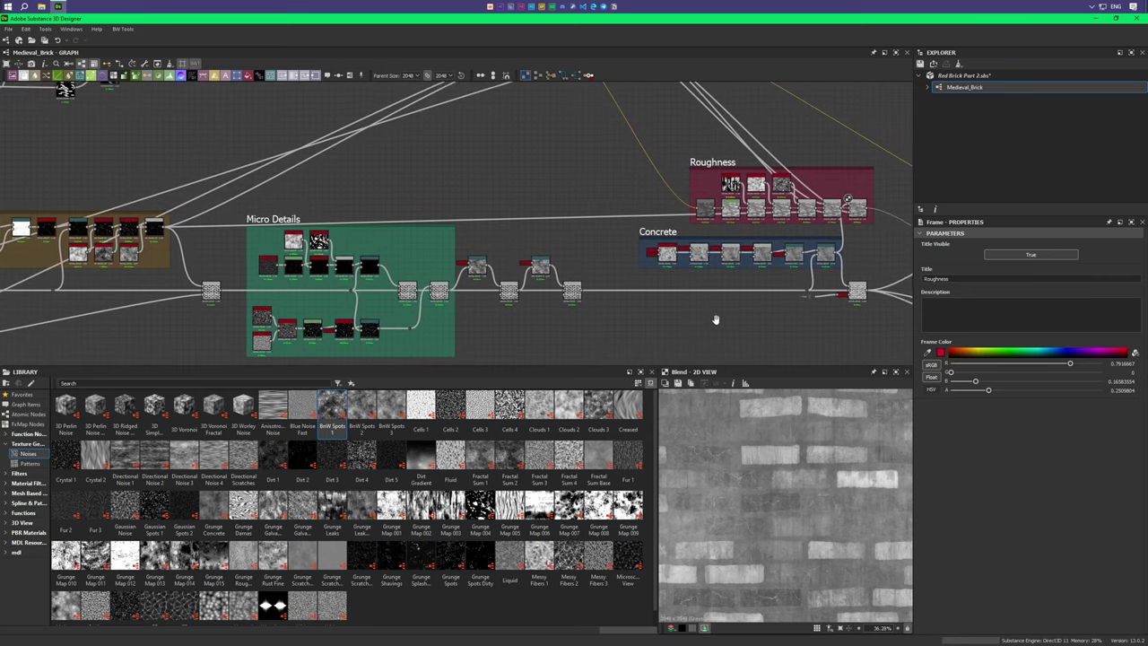
{"action": "middle_click_drag", "start_coordinate": [715, 320], "coordinate": [655, 327]}
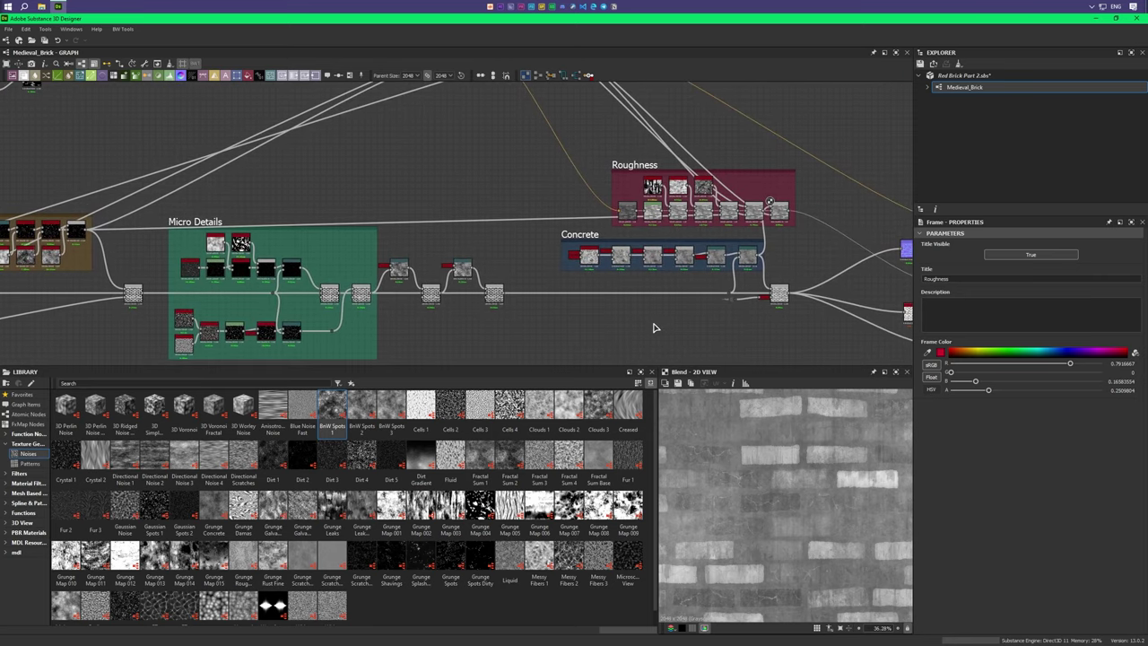
Step: Revisit Micro Details and Surface Curving, ending with Roughness and Concrete frames in view
{"action": "middle_click_drag", "start_coordinate": [476, 299], "coordinate": [577, 295]}
{"action": "scroll", "coordinate": [422, 320], "scroll_direction": "up", "scroll_amount": 3}
{"action": "scroll", "coordinate": [422, 320], "scroll_direction": "up", "scroll_amount": 1}
{"action": "mouse_move", "coordinate": [422, 320]}
{"action": "middle_mouse_down"}
{"action": "mouse_move", "coordinate": [479, 296]}
{"action": "mouse_move", "coordinate": [500, 259]}
{"action": "mouse_move", "coordinate": [535, 272]}
{"action": "middle_mouse_up"}
{"action": "scroll", "coordinate": [422, 275], "scroll_direction": "up", "scroll_amount": 2}
{"action": "scroll", "coordinate": [478, 281], "scroll_direction": "down", "scroll_amount": 1}
{"action": "scroll", "coordinate": [499, 266], "scroll_direction": "down", "scroll_amount": 2}
{"action": "scroll", "coordinate": [535, 271], "scroll_direction": "up", "scroll_amount": 1}
{"action": "scroll", "coordinate": [535, 271], "scroll_direction": "up", "scroll_amount": 1}
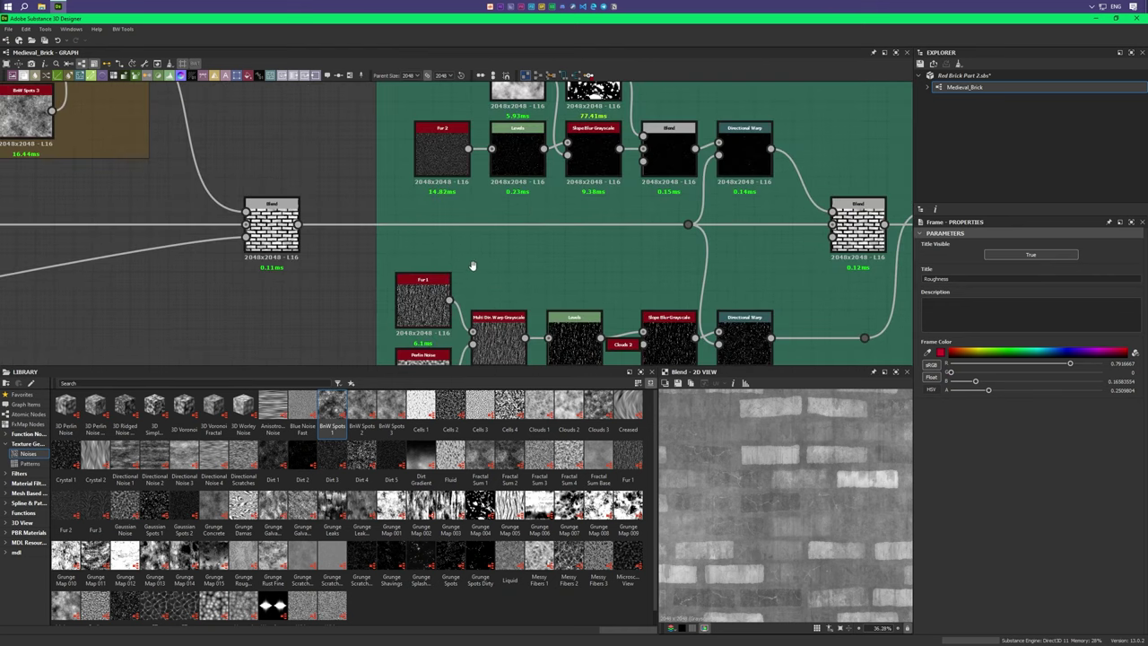
{"action": "scroll", "coordinate": [517, 272], "scroll_direction": "down", "scroll_amount": 1}
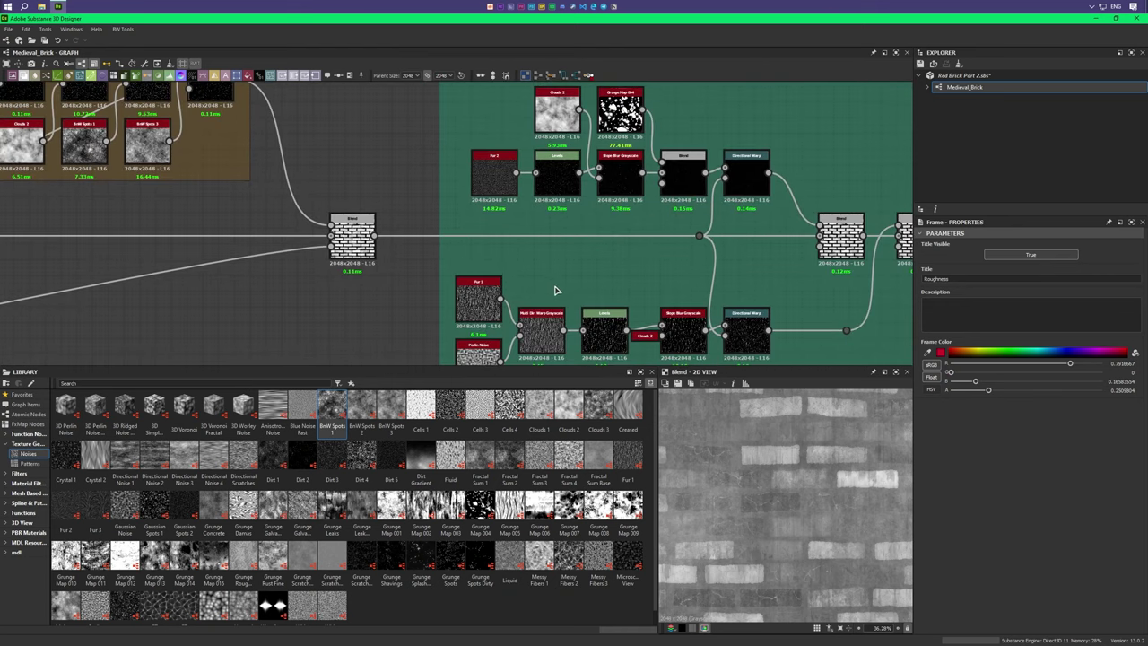
{"action": "scroll", "coordinate": [563, 293], "scroll_direction": "down", "scroll_amount": 1}
{"action": "mouse_move", "coordinate": [619, 306]}
{"action": "middle_mouse_down"}
{"action": "mouse_move", "coordinate": [540, 274]}
{"action": "mouse_move", "coordinate": [571, 288]}
{"action": "middle_mouse_up"}
{"action": "scroll", "coordinate": [707, 299], "scroll_direction": "down", "scroll_amount": 1}
{"action": "mouse_move", "coordinate": [708, 299]}
{"action": "middle_mouse_down"}
{"action": "mouse_move", "coordinate": [612, 294]}
{"action": "mouse_move", "coordinate": [599, 310]}
{"action": "middle_mouse_up"}
{"action": "middle_click_drag", "start_coordinate": [556, 242], "coordinate": [679, 236]}
{"action": "middle_click_drag", "start_coordinate": [300, 260], "coordinate": [577, 259]}
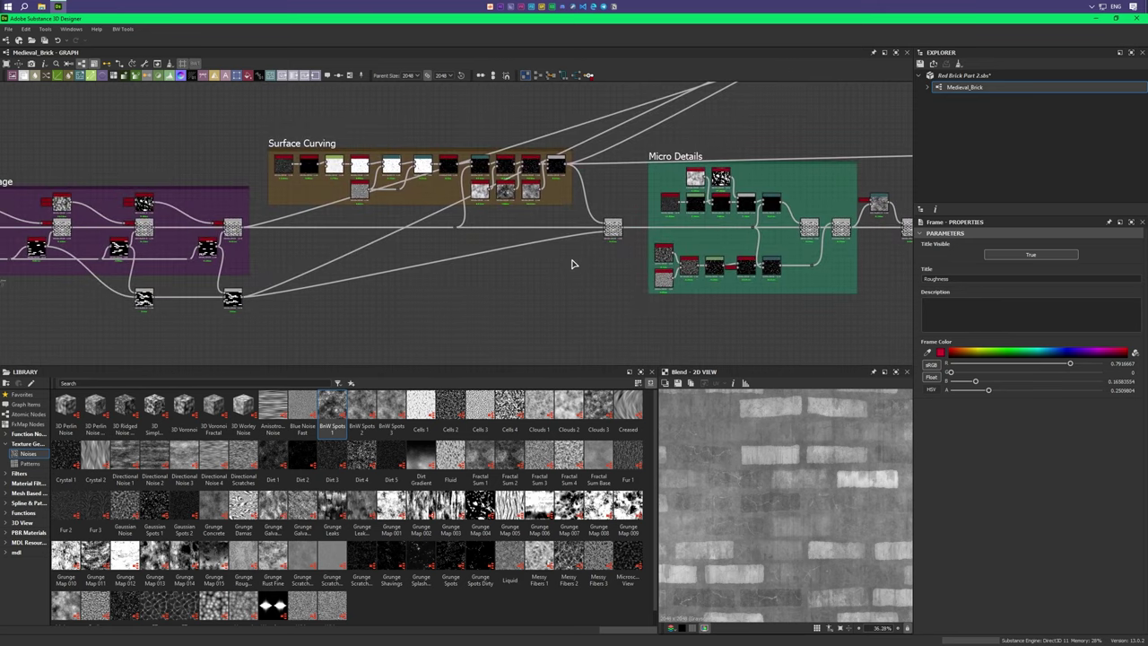
{"action": "middle_click_drag", "start_coordinate": [451, 272], "coordinate": [465, 268]}
{"action": "scroll", "coordinate": [464, 268], "scroll_direction": "down", "scroll_amount": 2}
{"action": "middle_click_drag", "start_coordinate": [610, 257], "coordinate": [583, 290]}
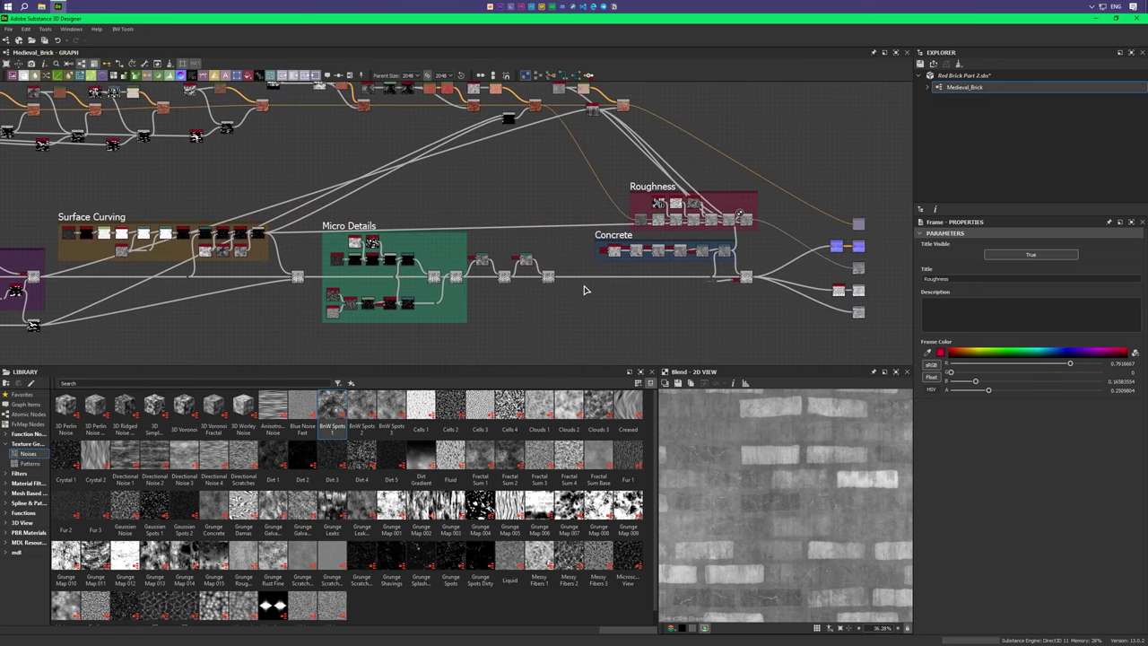
{"action": "scroll", "coordinate": [584, 290], "scroll_direction": "down", "scroll_amount": 2}
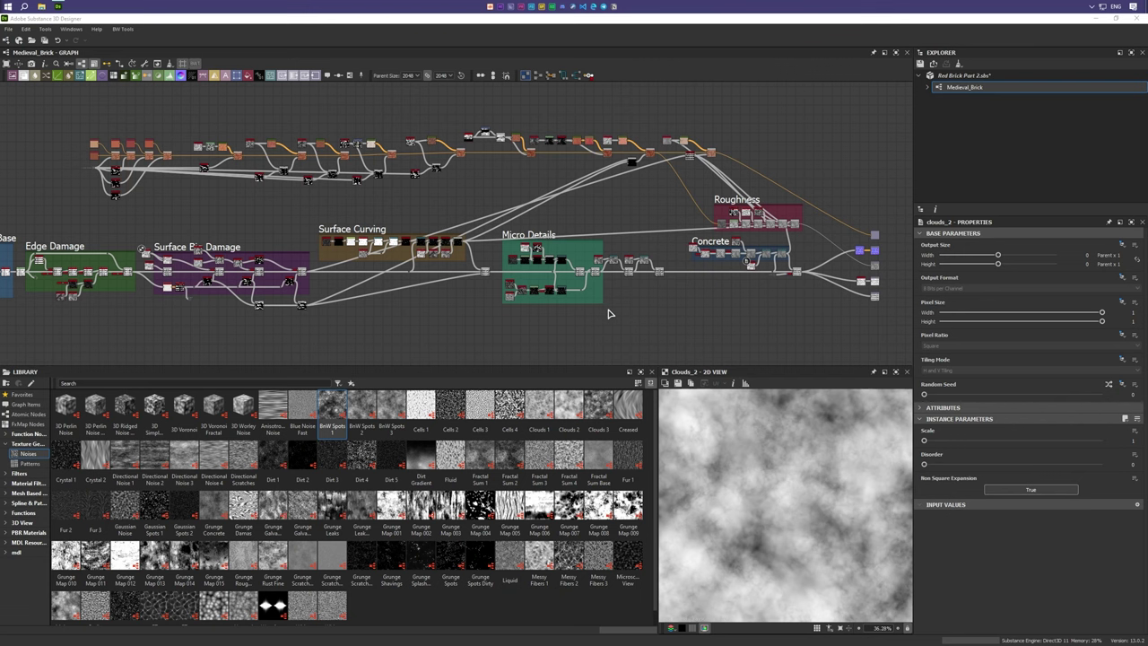
Step: Zoom in near Edge Damage and Surface Big Damage and select the upper Clouds 2 node
{"action": "middle_click_drag", "start_coordinate": [607, 313], "coordinate": [698, 300]}
{"action": "middle_click_drag", "start_coordinate": [231, 291], "coordinate": [390, 284]}
{"action": "scroll", "coordinate": [358, 262], "scroll_direction": "up", "scroll_amount": 3}
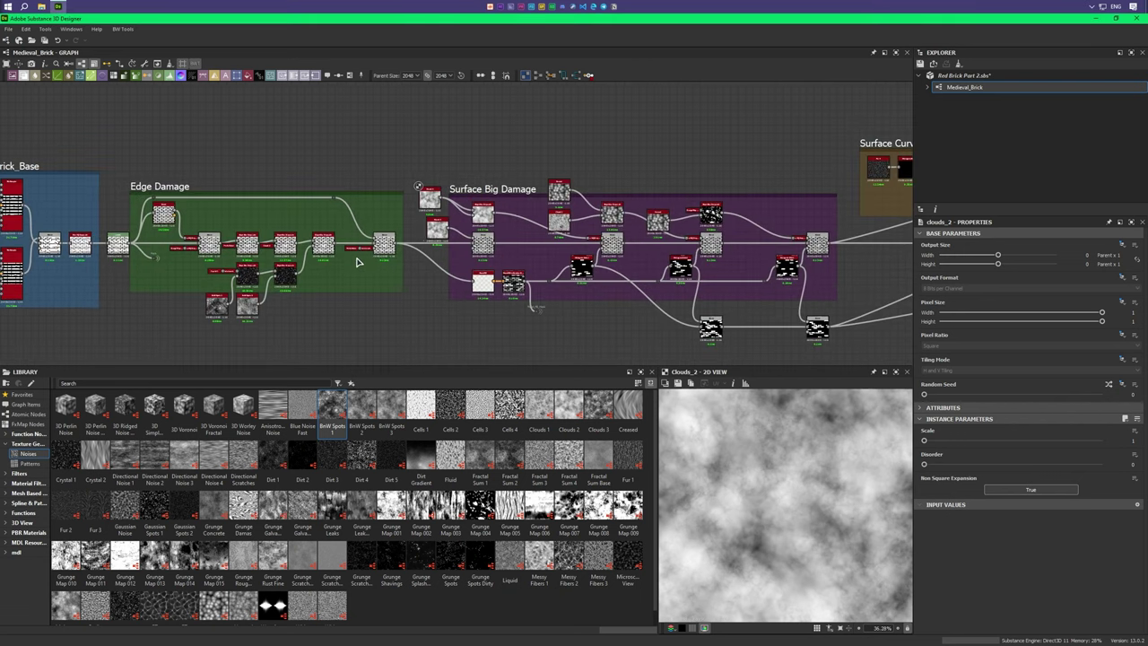
{"action": "scroll", "coordinate": [357, 261], "scroll_direction": "up", "scroll_amount": 2}
{"action": "scroll", "coordinate": [376, 233], "scroll_direction": "up", "scroll_amount": 2}
{"action": "scroll", "coordinate": [372, 231], "scroll_direction": "up", "scroll_amount": 2}
{"action": "scroll", "coordinate": [366, 231], "scroll_direction": "up", "scroll_amount": 2}
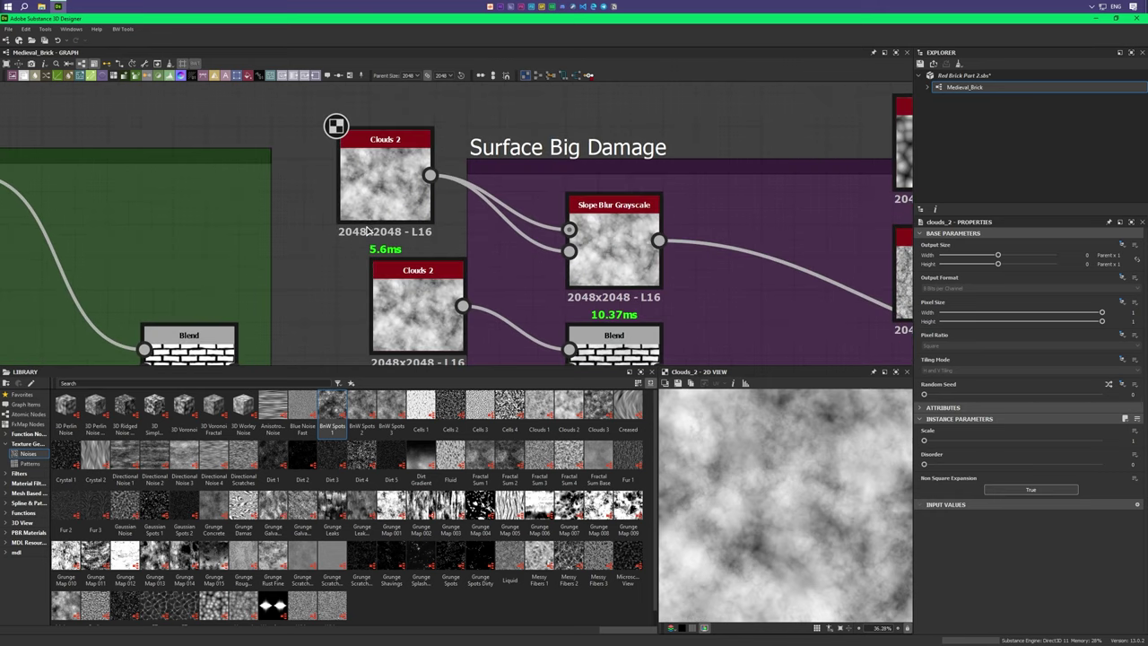
{"action": "middle_click_drag", "start_coordinate": [366, 231], "coordinate": [333, 193]}
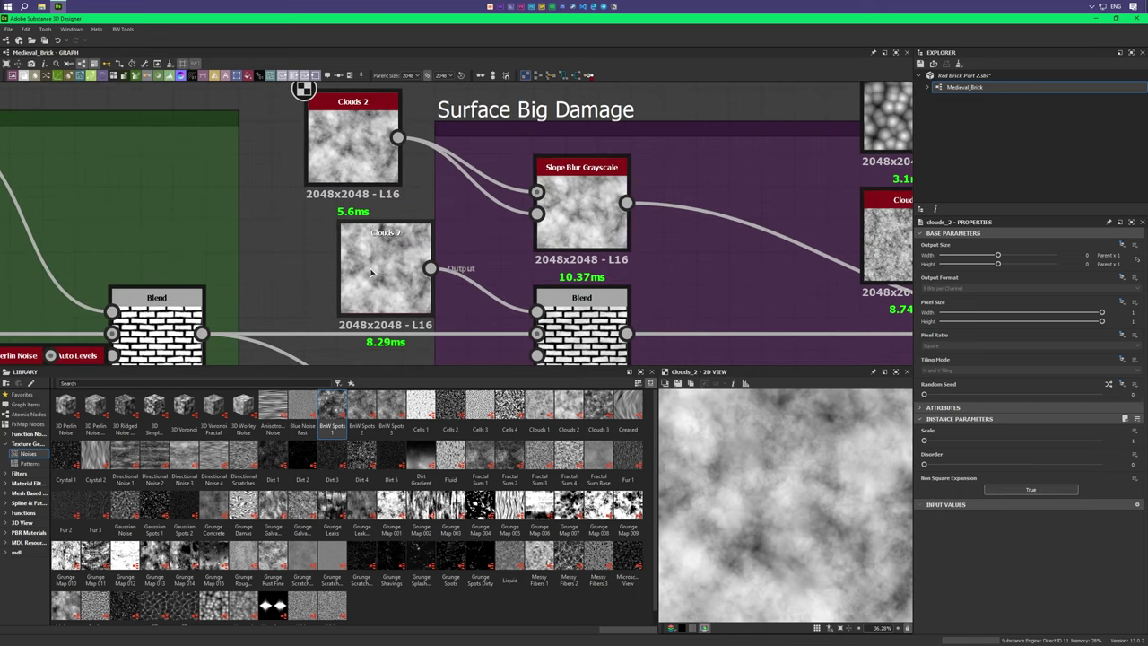
{"action": "left_click", "coordinate": [353, 167]}
{"action": "mouse_move", "coordinate": [356, 172]}
{"action": "middle_mouse_down"}
{"action": "mouse_move", "coordinate": [372, 204]}
{"action": "mouse_move", "coordinate": [370, 170]}
{"action": "mouse_move", "coordinate": [384, 232]}
{"action": "mouse_move", "coordinate": [331, 105]}
{"action": "middle_mouse_up"}
Step: Move Clouds 2 up-left out of the frame and add a Dot named Clouds_2 on its output
{"action": "scroll", "coordinate": [372, 204], "scroll_direction": "down", "scroll_amount": 2}
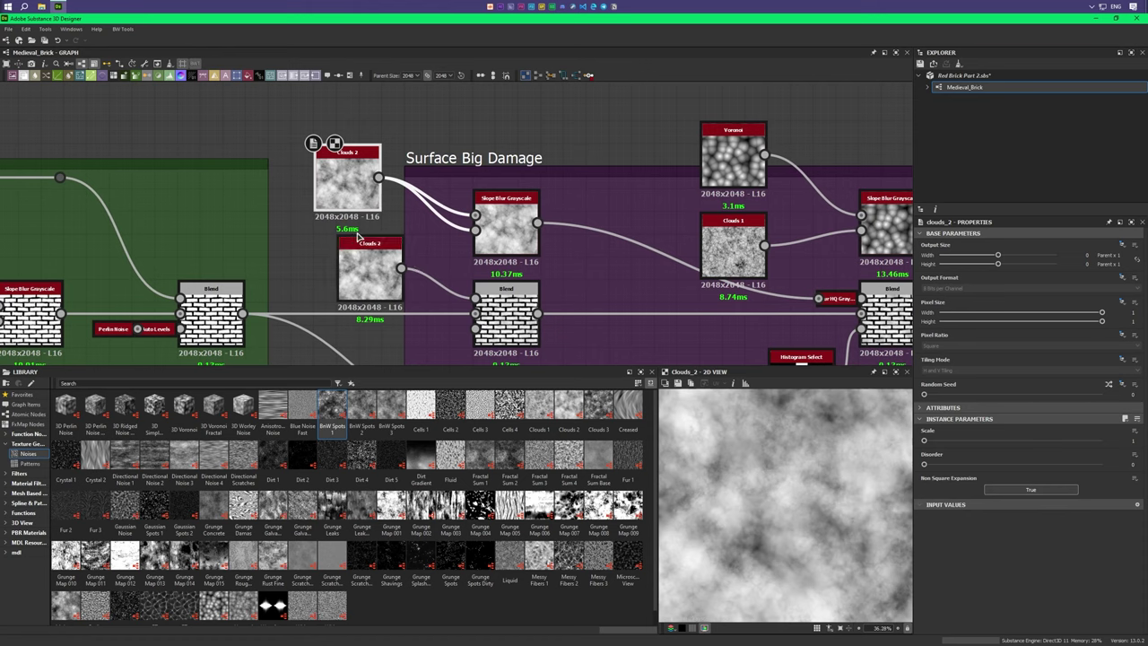
{"action": "mouse_move", "coordinate": [357, 234]}
{"action": "middle_mouse_down"}
{"action": "mouse_move", "coordinate": [385, 266]}
{"action": "mouse_move", "coordinate": [374, 201]}
{"action": "middle_mouse_up"}
{"action": "scroll", "coordinate": [386, 266], "scroll_direction": "down", "scroll_amount": 1}
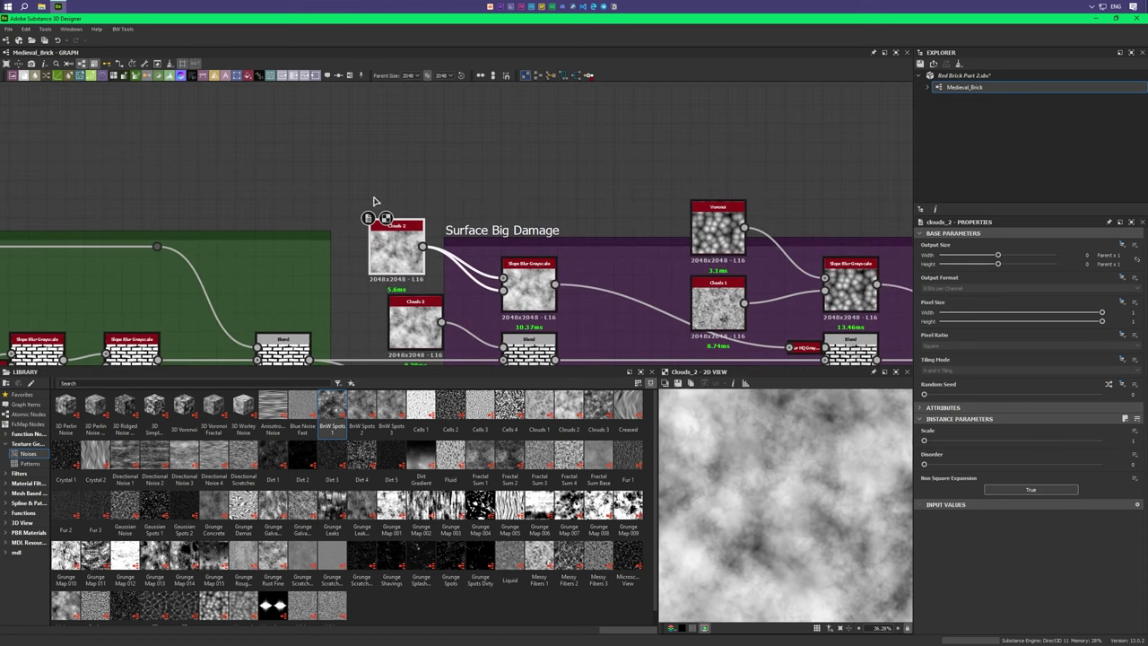
{"action": "left_click_drag", "start_coordinate": [414, 250], "coordinate": [333, 152]}
{"action": "middle_click_drag", "start_coordinate": [334, 152], "coordinate": [301, 170]}
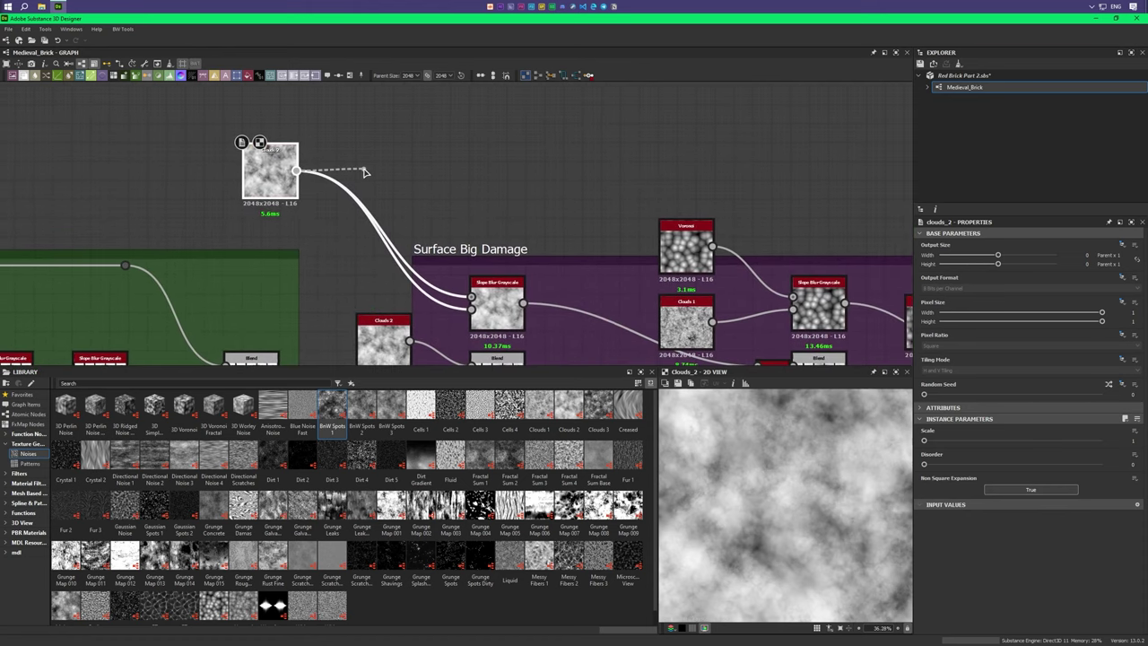
{"action": "left_click_drag", "start_coordinate": [364, 170], "coordinate": [365, 173]}
{"action": "type", "text": "Clouds 2"}
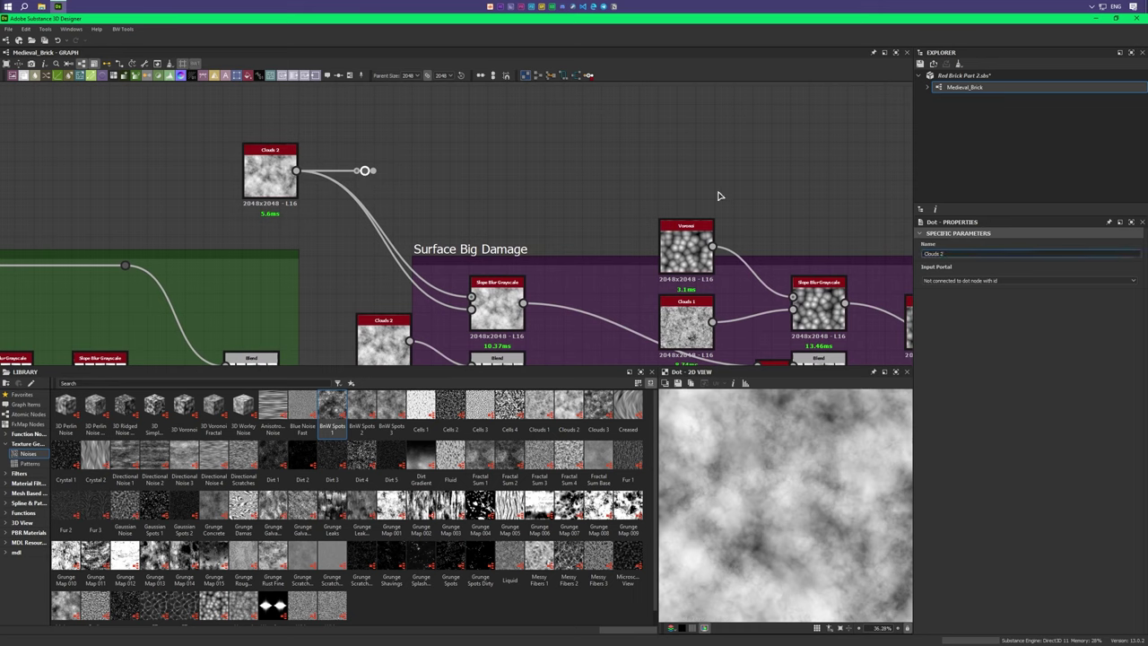
{"action": "key", "text": "Return"}
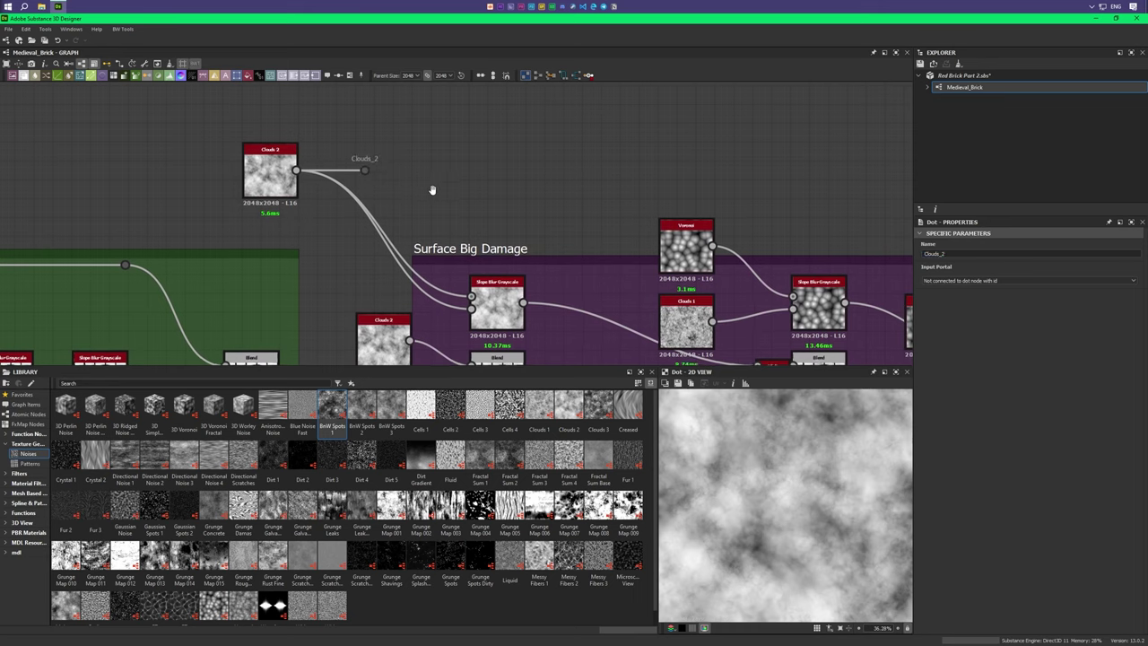
Step: Pan and zoom the graph toward the Surface Big Damage frame
{"action": "middle_click_drag", "start_coordinate": [365, 175], "coordinate": [379, 150]}
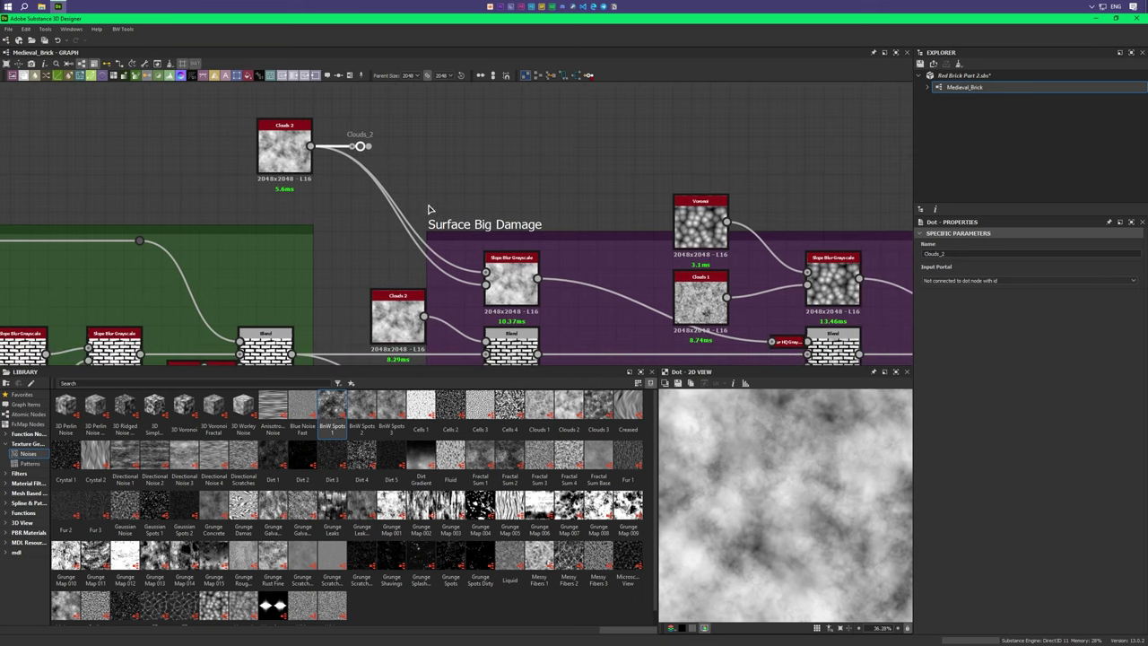
{"action": "middle_click_drag", "start_coordinate": [429, 209], "coordinate": [409, 168]}
{"action": "middle_click_drag", "start_coordinate": [379, 210], "coordinate": [313, 205]}
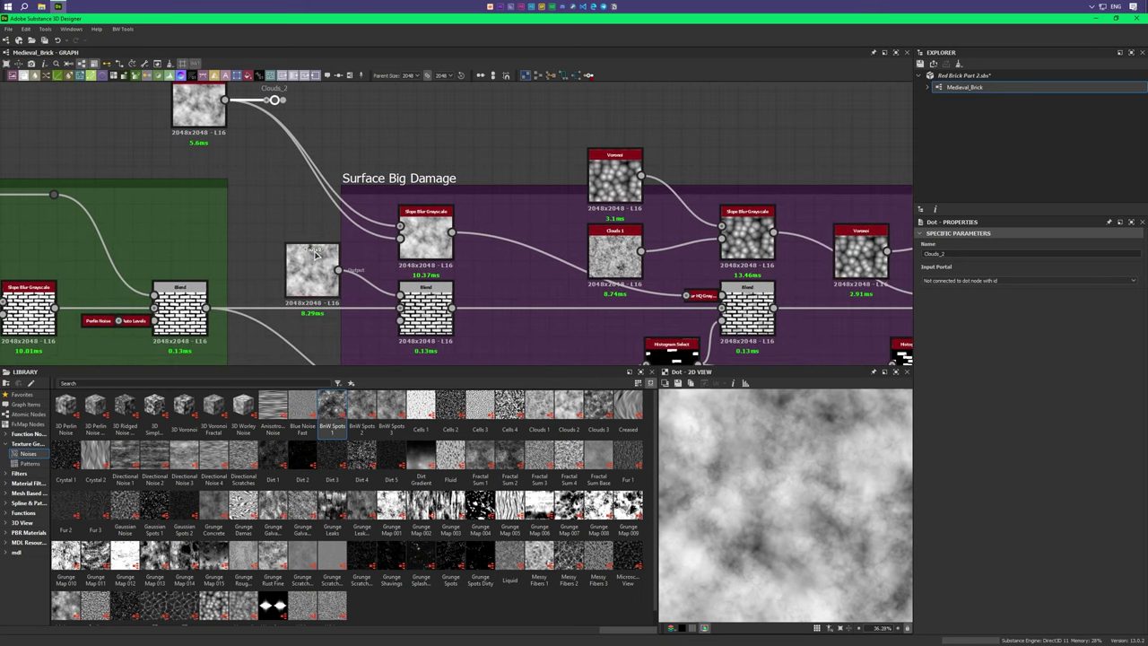
{"action": "scroll", "coordinate": [320, 231], "scroll_direction": "down", "scroll_amount": 3}
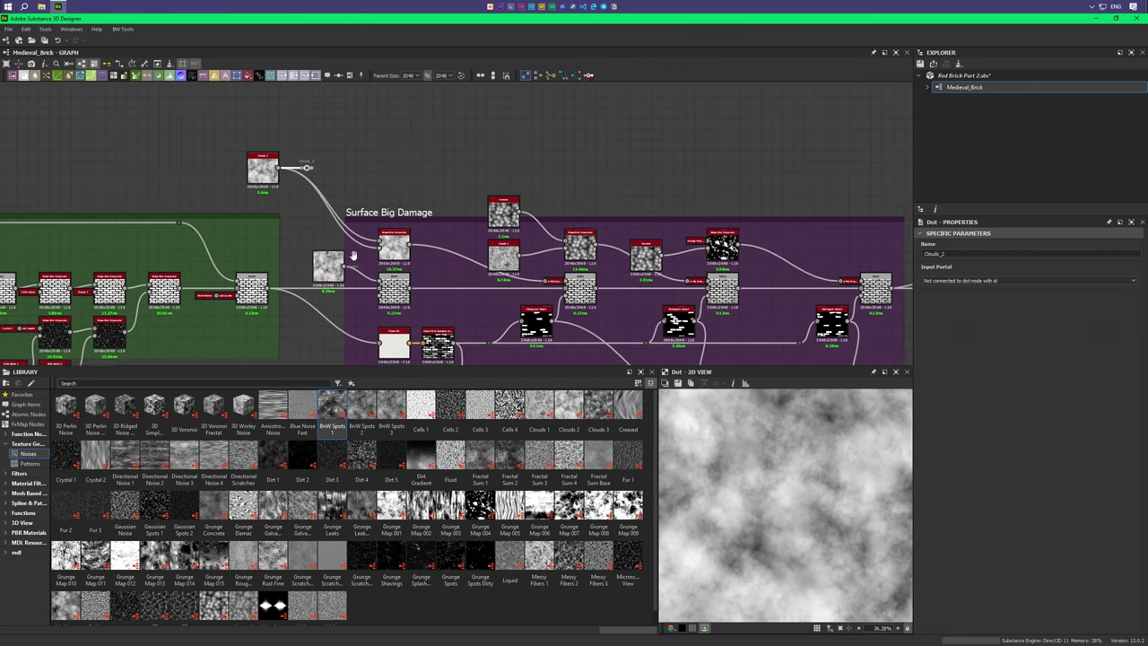
{"action": "scroll", "coordinate": [377, 243], "scroll_direction": "up", "scroll_amount": 2}
{"action": "scroll", "coordinate": [340, 231], "scroll_direction": "up", "scroll_amount": 2}
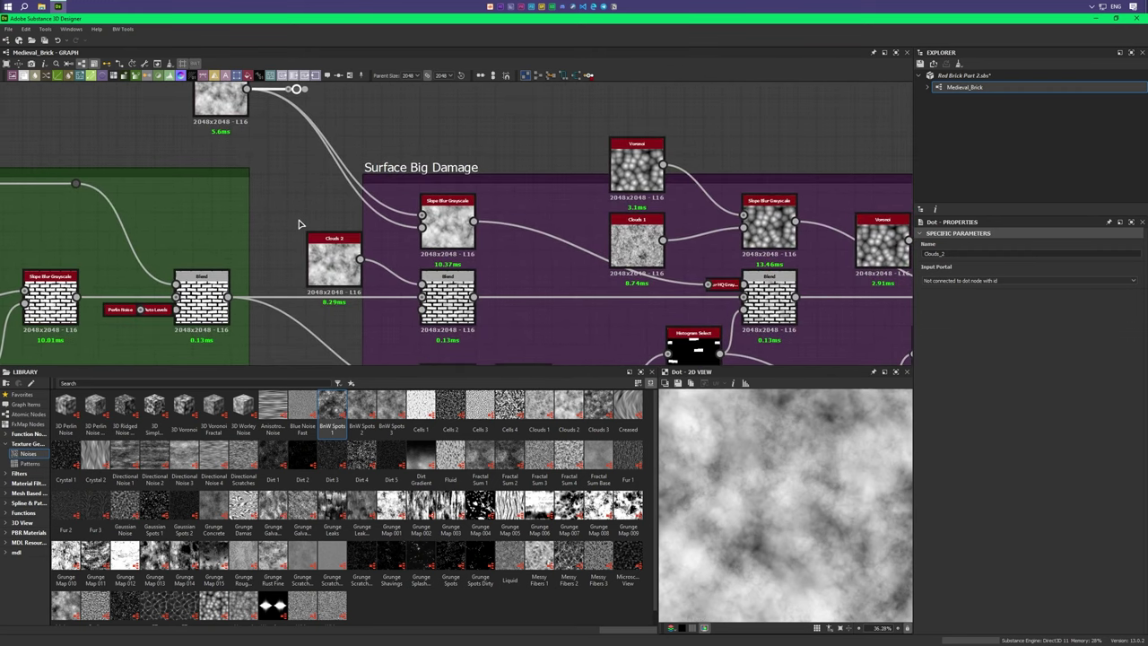
Step: Add a Clouds_2 portal dot, wire it into Slope Blur Grayscale, and delete the old Clouds 2 node
{"action": "right_click", "coordinate": [273, 209]}
{"action": "left_click", "coordinate": [305, 254]}
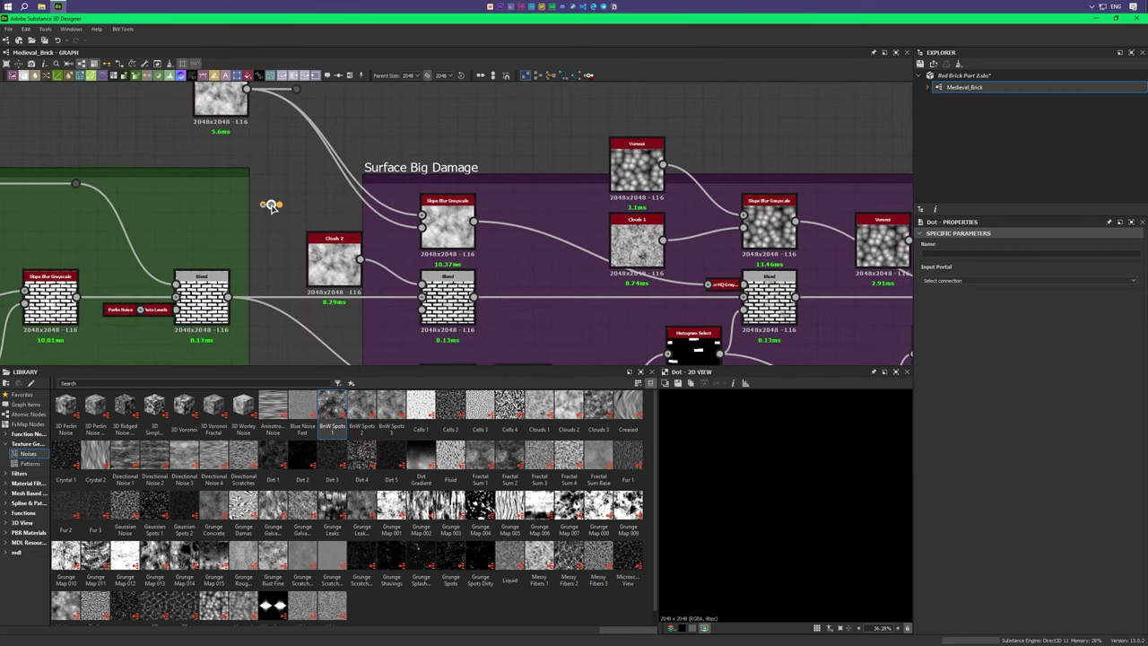
{"action": "left_click", "coordinate": [937, 285]}
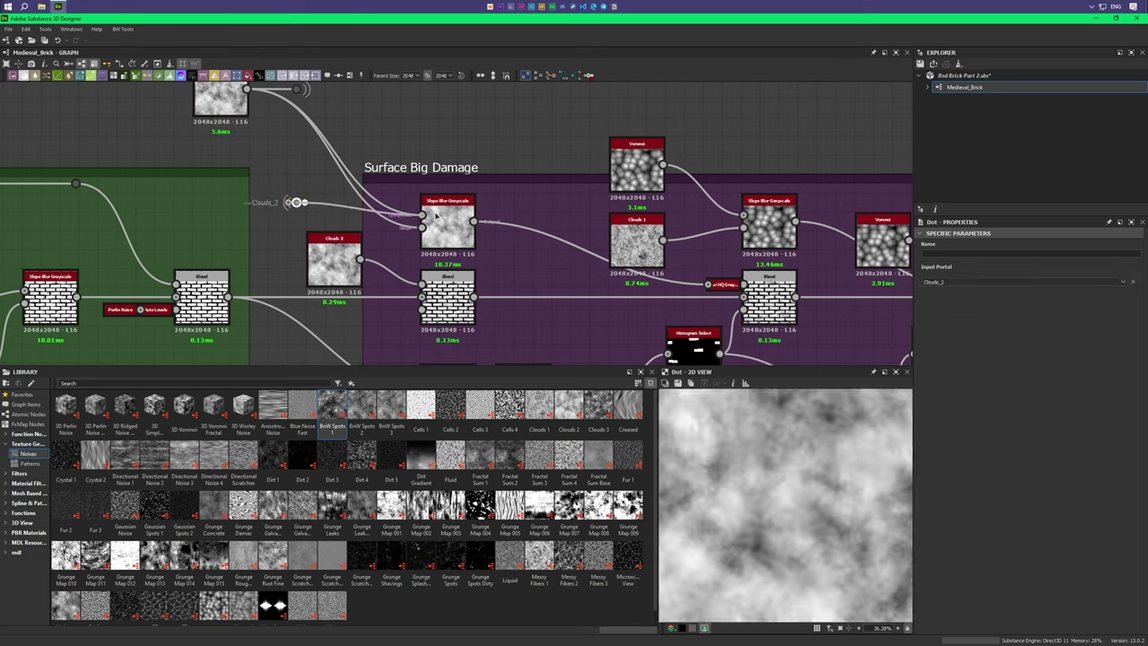
{"action": "left_click_drag", "start_coordinate": [301, 202], "coordinate": [421, 215]}
{"action": "mouse_move", "coordinate": [301, 203]}
{"action": "left_mouse_down"}
{"action": "mouse_move", "coordinate": [422, 227]}
{"action": "mouse_move", "coordinate": [352, 232]}
{"action": "left_mouse_up"}
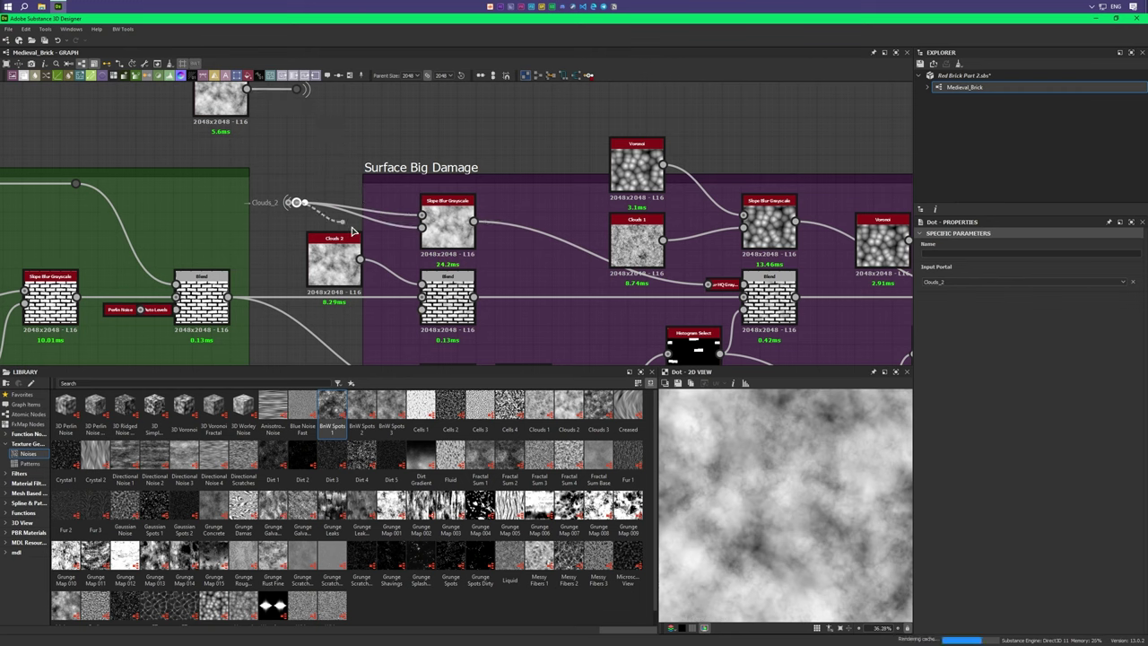
{"action": "left_click", "coordinate": [334, 260]}
{"action": "key", "text": "Delete"}
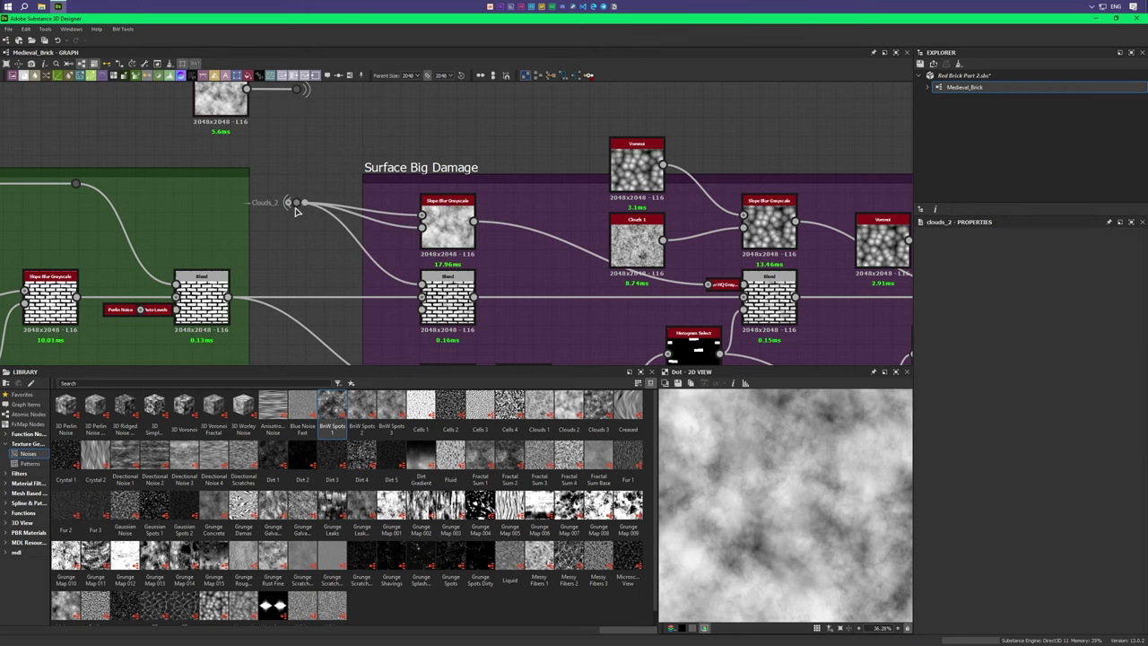
{"action": "left_click_drag", "start_coordinate": [299, 206], "coordinate": [385, 240]}
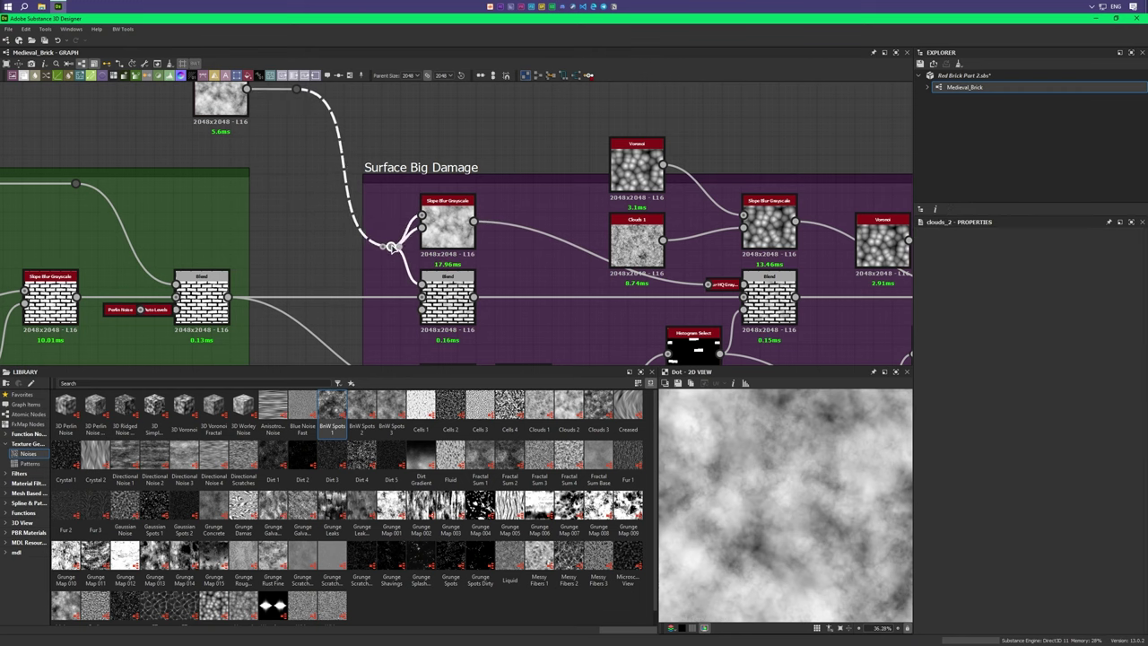
Step: Inspect the Slope Blur Grayscale parameters and review the whole Surface Big Damage frame
{"action": "left_click", "coordinate": [460, 236]}
{"action": "scroll", "coordinate": [460, 236], "scroll_direction": "down", "scroll_amount": 5}
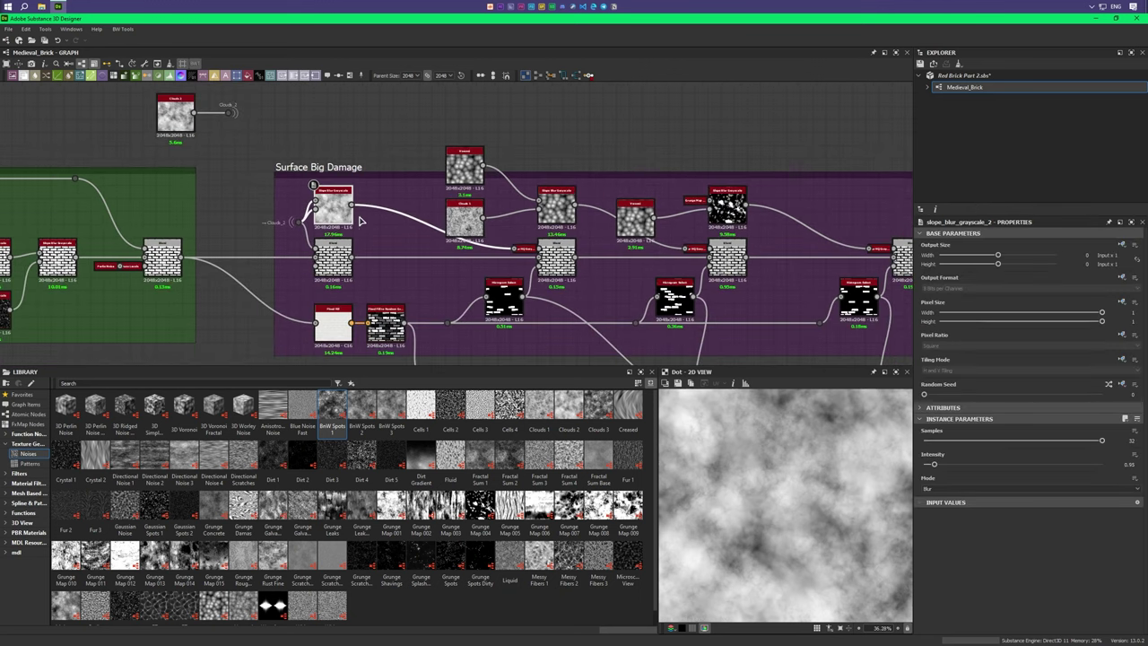
{"action": "scroll", "coordinate": [359, 225], "scroll_direction": "up", "scroll_amount": 2}
{"action": "scroll", "coordinate": [359, 224], "scroll_direction": "up", "scroll_amount": 2}
{"action": "middle_click_drag", "start_coordinate": [290, 190], "coordinate": [415, 235]}
{"action": "scroll", "coordinate": [415, 236], "scroll_direction": "down", "scroll_amount": 2}
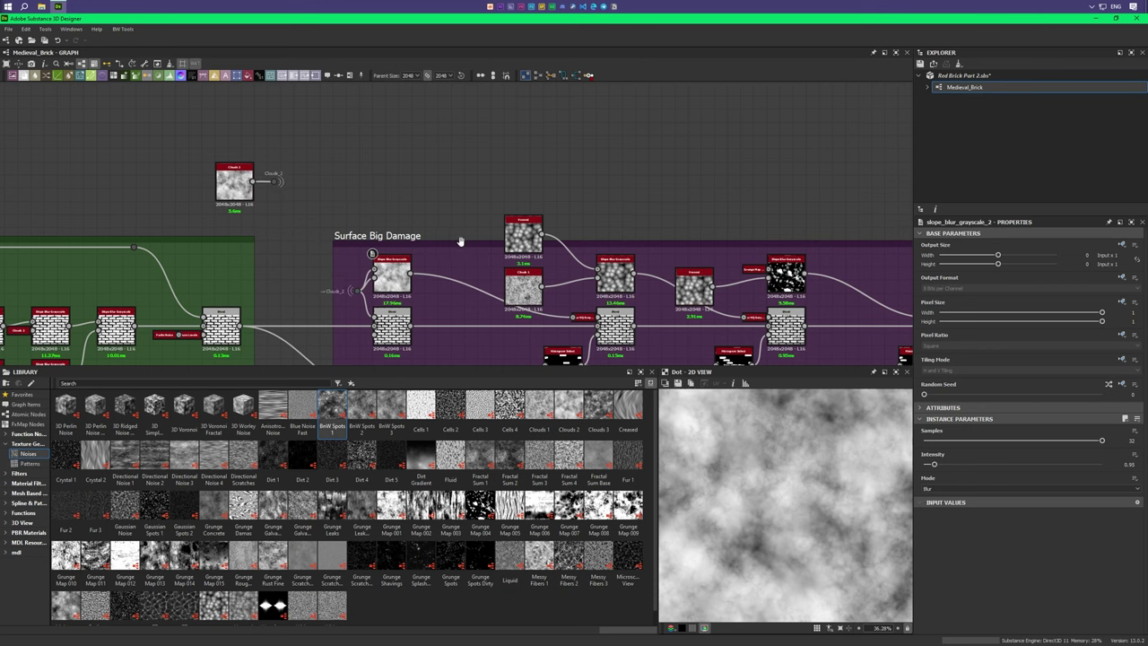
{"action": "scroll", "coordinate": [460, 240], "scroll_direction": "down", "scroll_amount": 1}
{"action": "scroll", "coordinate": [508, 257], "scroll_direction": "down", "scroll_amount": 2}
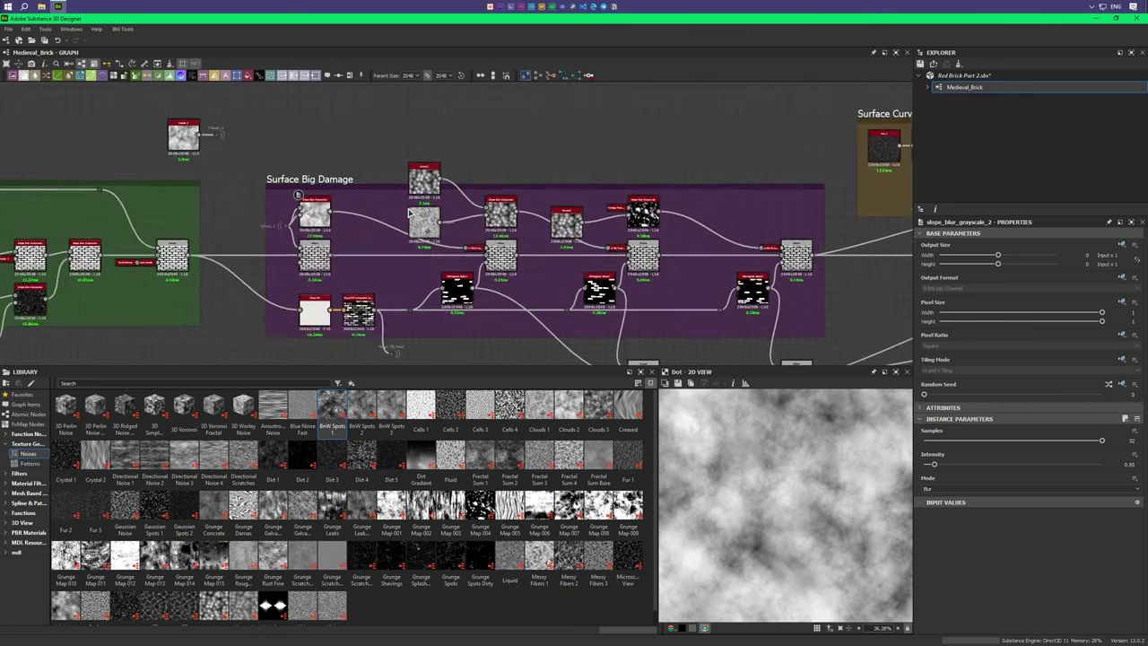
Step: Name the dot after the Voronoi node 'Voronoi' and add a portal dot reading from it
{"action": "scroll", "coordinate": [385, 193], "scroll_direction": "up", "scroll_amount": 2}
{"action": "scroll", "coordinate": [386, 193], "scroll_direction": "up", "scroll_amount": 3}
{"action": "left_click", "coordinate": [359, 184]}
{"action": "left_click", "coordinate": [947, 254]}
{"action": "type", "text": "Voronoi"}
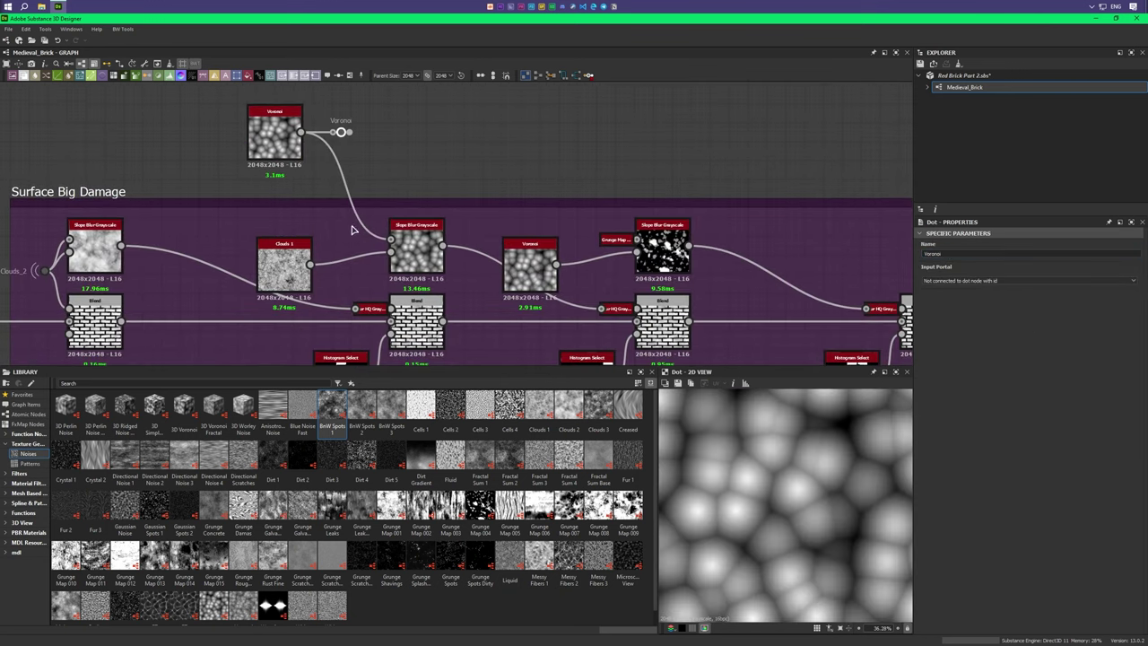
{"action": "left_click", "coordinate": [950, 281]}
{"action": "left_click", "coordinate": [940, 305]}
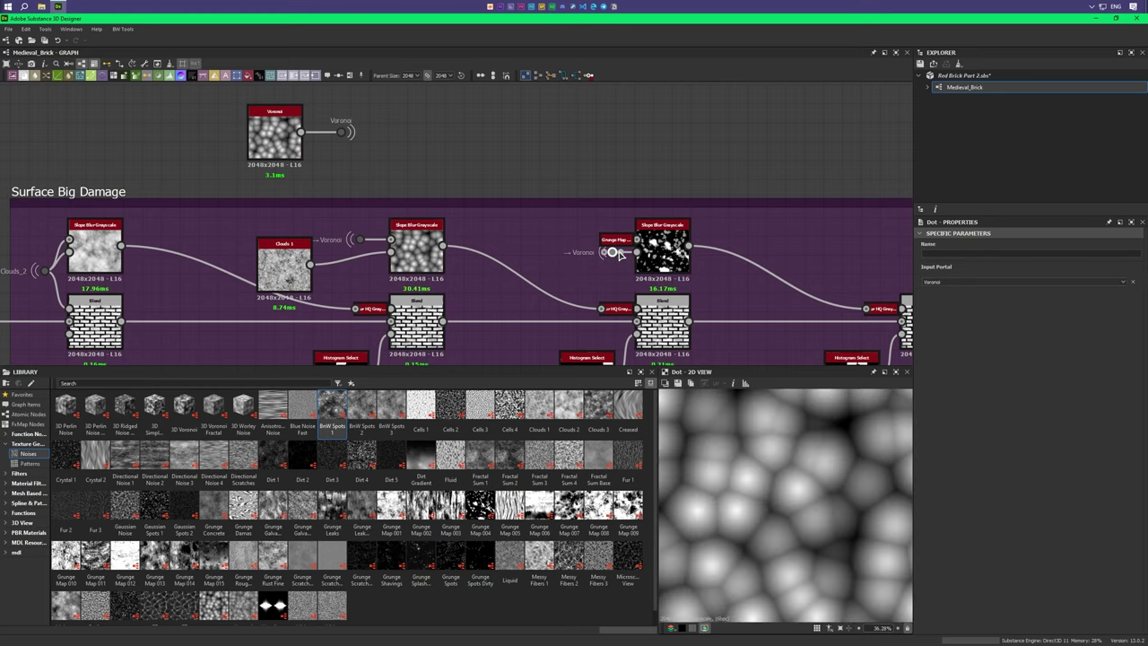
Step: Add a BnW_Spots_1 dot on BnW Spots 1 and a portal dot reading it in its frame
{"action": "middle_click_drag", "start_coordinate": [351, 144], "coordinate": [518, 264]}
{"action": "scroll", "coordinate": [518, 264], "scroll_direction": "down", "scroll_amount": 5}
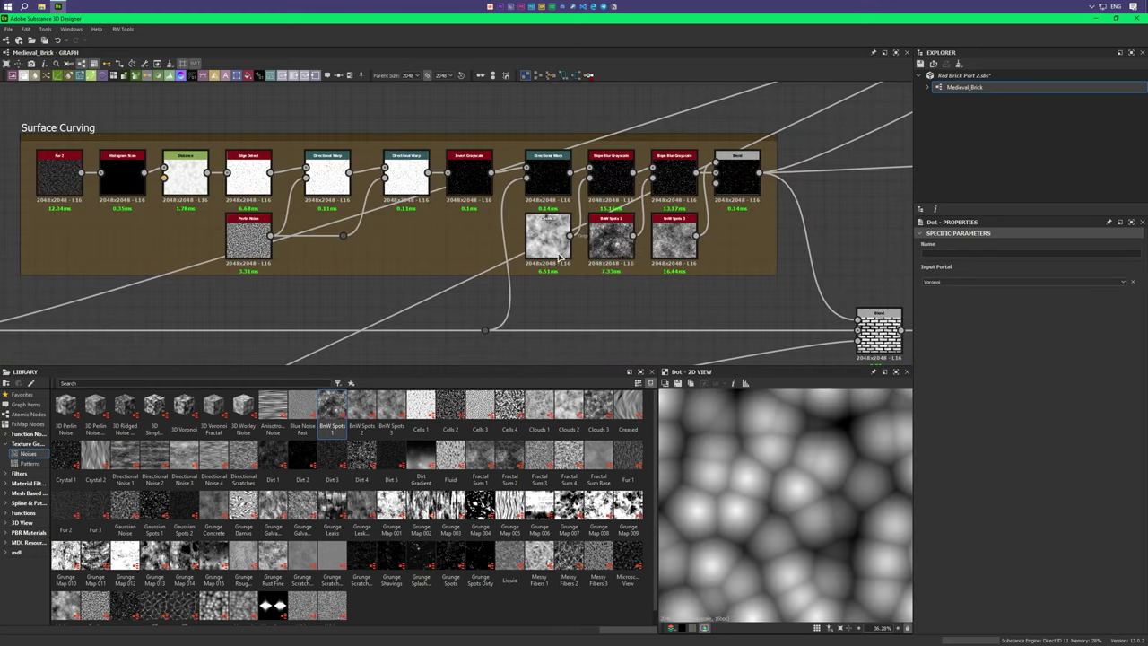
{"action": "scroll", "coordinate": [358, 242], "scroll_direction": "up", "scroll_amount": 4}
{"action": "left_click", "coordinate": [358, 241]}
{"action": "left_click", "coordinate": [985, 253]}
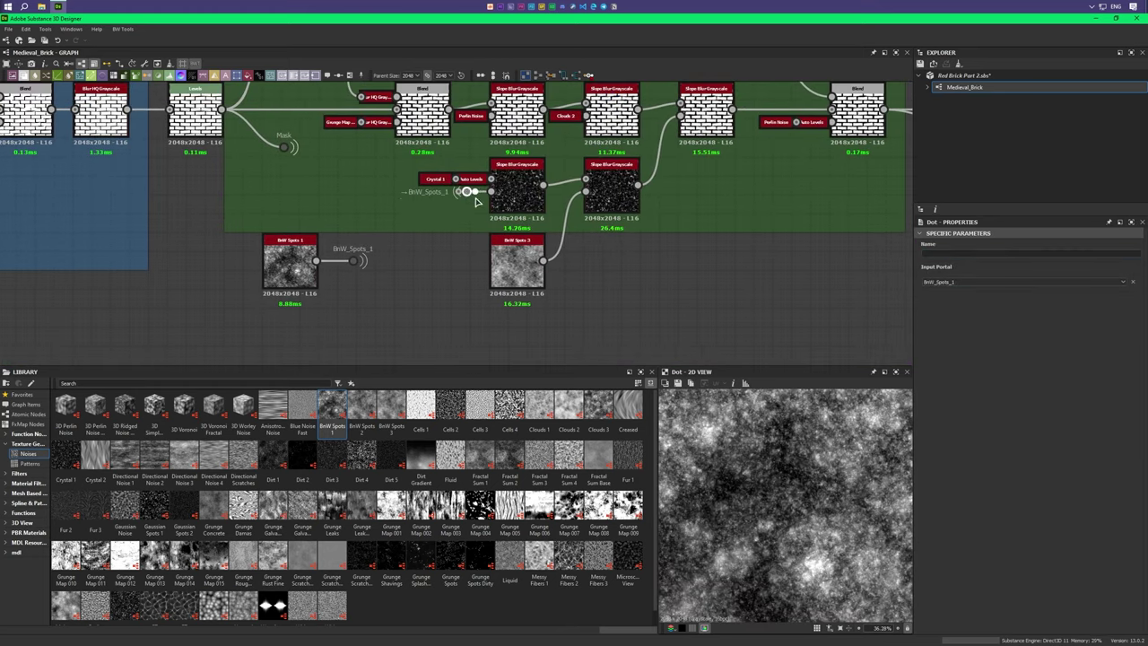
{"action": "scroll", "coordinate": [430, 185], "scroll_direction": "down", "scroll_amount": 3}
{"action": "middle_click_drag", "start_coordinate": [263, 212], "coordinate": [540, 85]}
{"action": "scroll", "coordinate": [574, 188], "scroll_direction": "up", "scroll_amount": 3}
{"action": "left_click", "coordinate": [572, 188]}
{"action": "left_click", "coordinate": [950, 280]}
{"action": "left_click", "coordinate": [946, 308]}
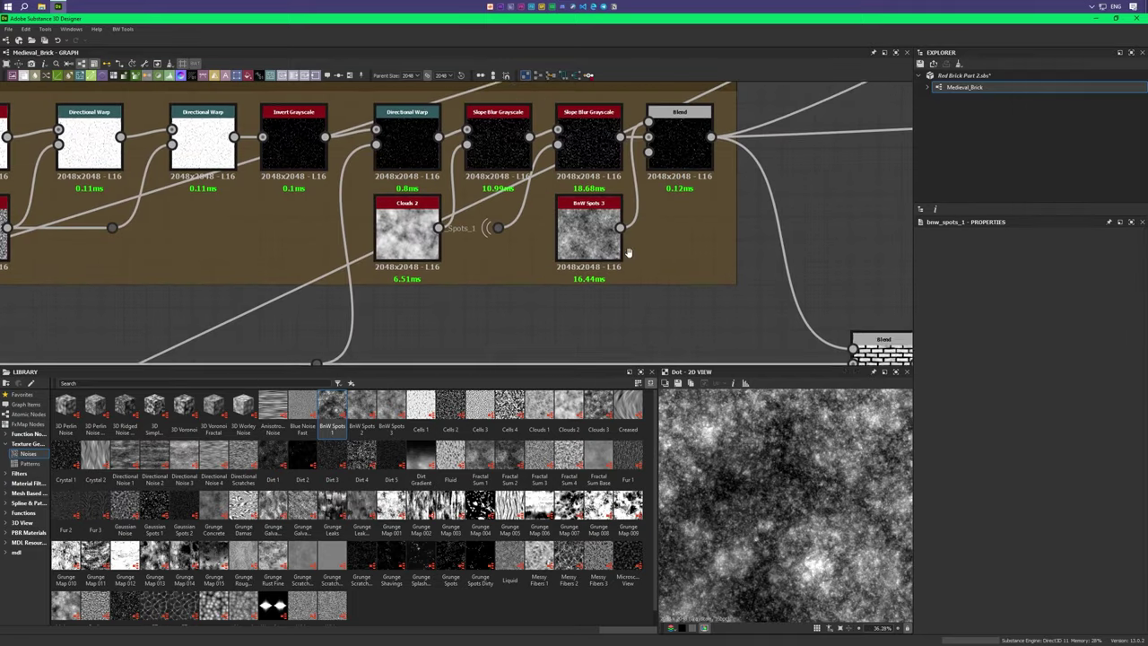
Step: Add a BnW_Spots_3 dot on BnW Spots 3 and a receiving dot in Surface Curving
{"action": "scroll", "coordinate": [448, 224], "scroll_direction": "down", "scroll_amount": 3}
{"action": "middle_click_drag", "start_coordinate": [269, 224], "coordinate": [538, 180]}
{"action": "scroll", "coordinate": [430, 242], "scroll_direction": "up", "scroll_amount": 3}
{"action": "left_click", "coordinate": [428, 239]}
{"action": "type", "text": "BnW Spots 3"}
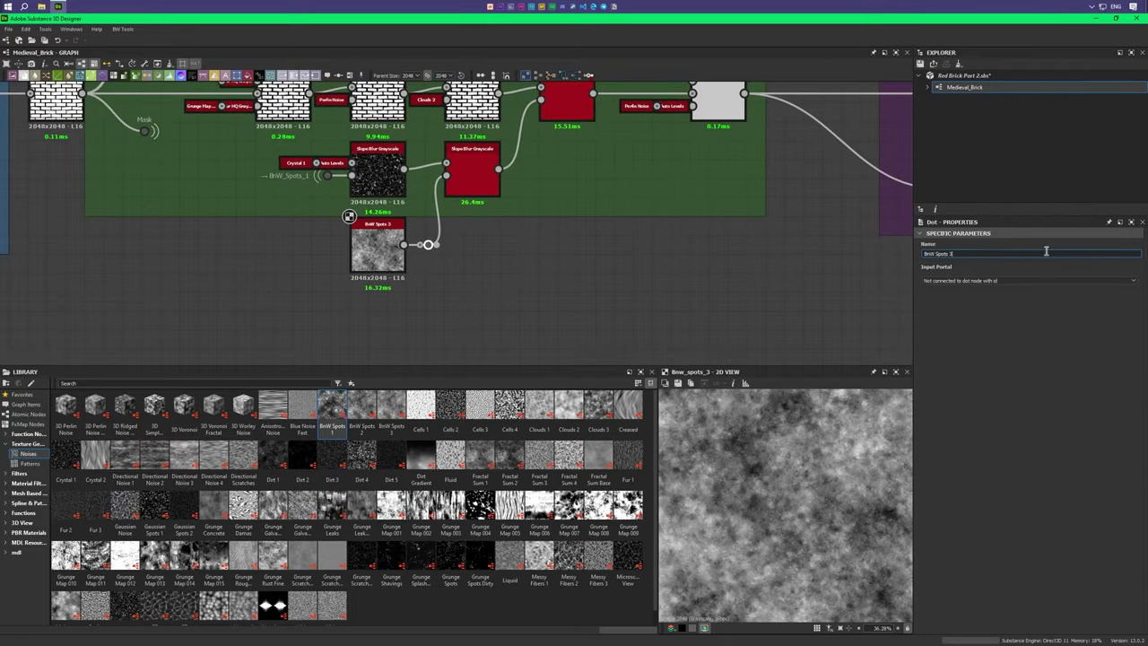
{"action": "key", "text": "Return"}
{"action": "scroll", "coordinate": [449, 224], "scroll_direction": "down", "scroll_amount": 3}
{"action": "middle_click_drag", "start_coordinate": [269, 224], "coordinate": [538, 179]}
{"action": "scroll", "coordinate": [529, 188], "scroll_direction": "up", "scroll_amount": 3}
{"action": "left_click", "coordinate": [529, 187]}
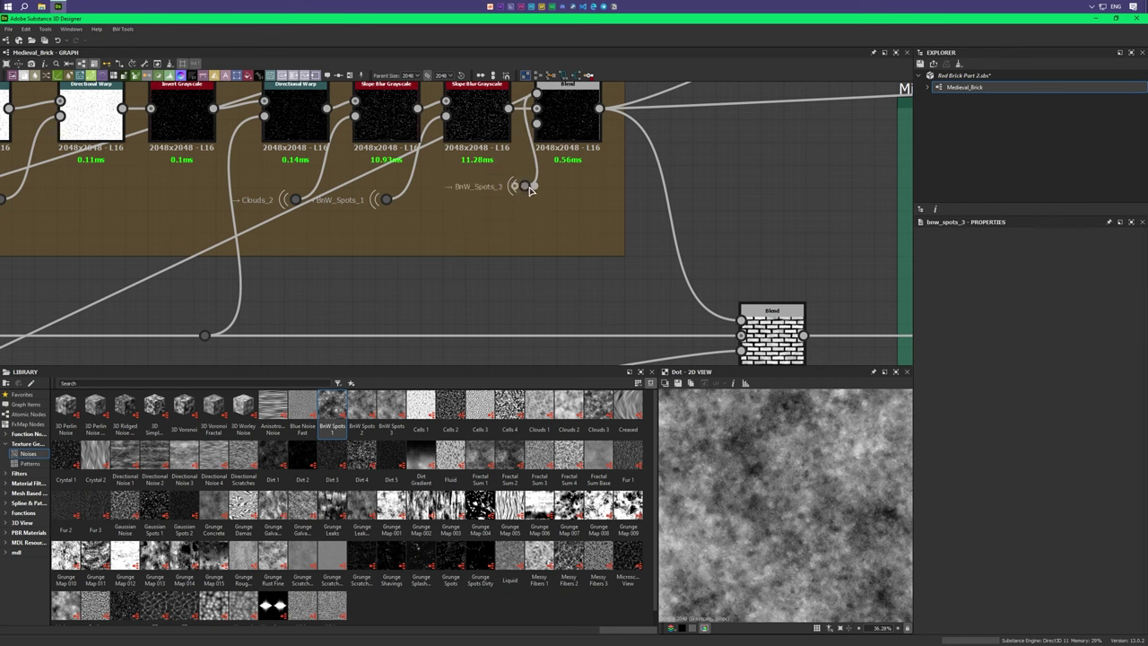
{"action": "scroll", "coordinate": [529, 188], "scroll_direction": "down", "scroll_amount": 3}
{"action": "scroll", "coordinate": [448, 224], "scroll_direction": "up", "scroll_amount": 3}
{"action": "left_click", "coordinate": [484, 161]}
Step: Pan across the graph and inspect the BnW_Spots_2 portal dot
{"action": "mouse_move", "coordinate": [359, 225]}
{"action": "middle_mouse_down"}
{"action": "mouse_move", "coordinate": [542, 196]}
{"action": "mouse_move", "coordinate": [359, 224]}
{"action": "mouse_move", "coordinate": [538, 207]}
{"action": "mouse_move", "coordinate": [499, 312]}
{"action": "middle_mouse_up"}
{"action": "left_click", "coordinate": [505, 216]}
{"action": "scroll", "coordinate": [543, 222], "scroll_direction": "down", "scroll_amount": 3}
Step: Set the Concrete frame's portal dot to read from Clouds_1
{"action": "scroll", "coordinate": [499, 312], "scroll_direction": "up", "scroll_amount": 2}
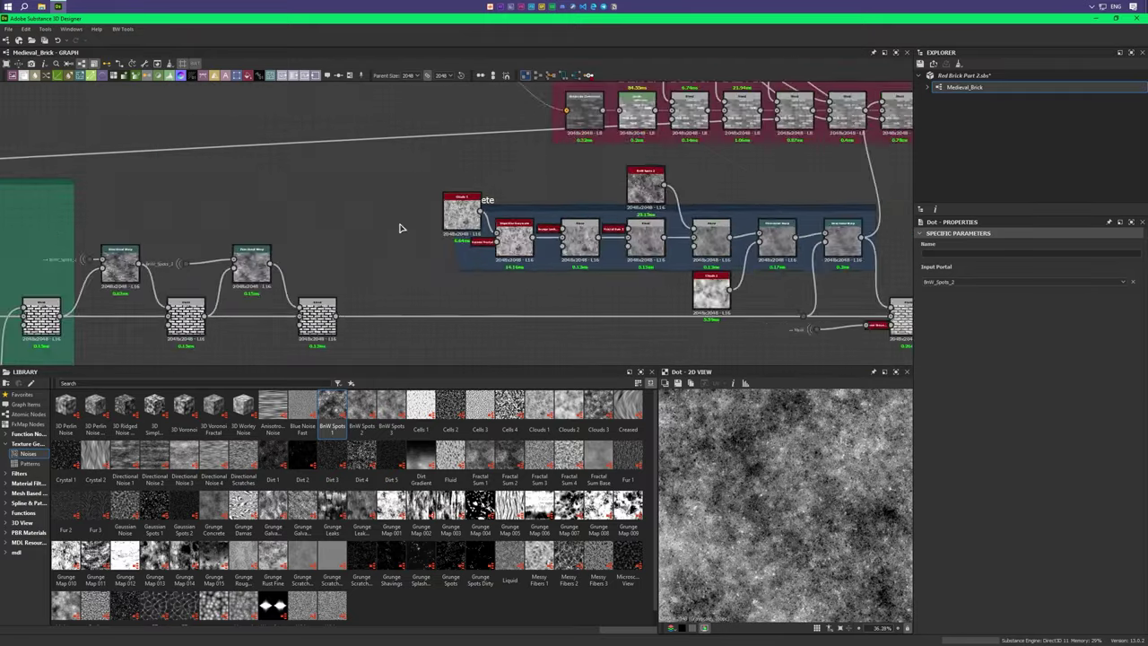
{"action": "mouse_move", "coordinate": [403, 225]}
{"action": "middle_mouse_down"}
{"action": "mouse_move", "coordinate": [453, 205]}
{"action": "mouse_move", "coordinate": [538, 224]}
{"action": "middle_mouse_up"}
{"action": "left_click", "coordinate": [452, 204]}
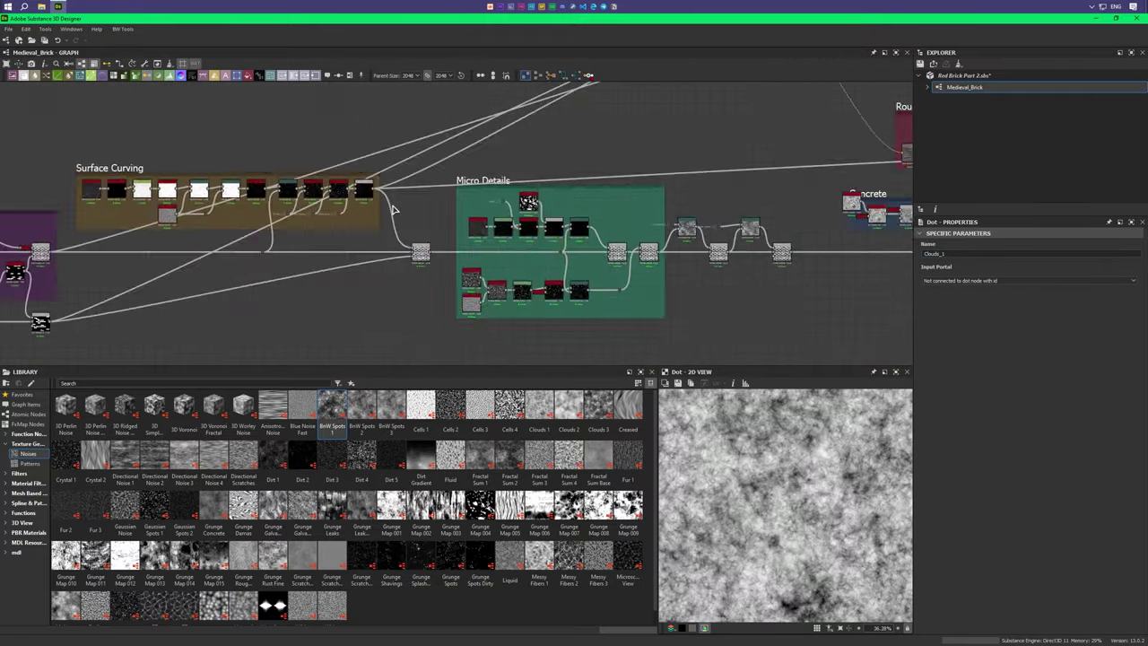
{"action": "left_click", "coordinate": [1027, 281]}
{"action": "left_click", "coordinate": [960, 311]}
{"action": "scroll", "coordinate": [582, 282], "scroll_direction": "down", "scroll_amount": 4}
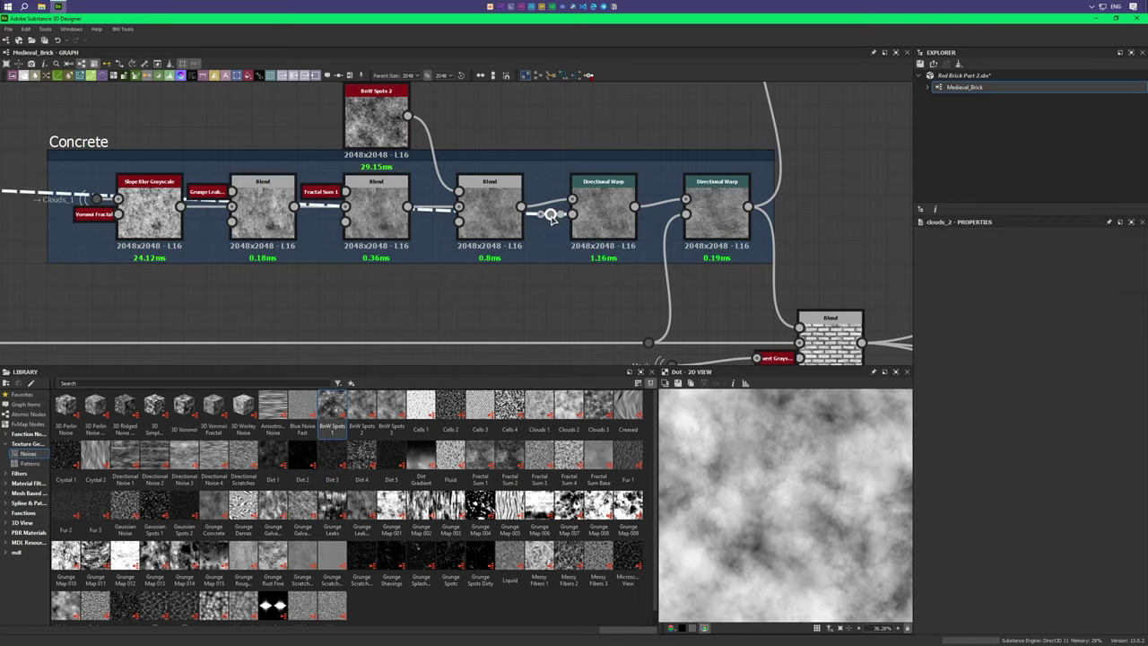
Step: Set the red frame's portal dot to read from BnW_Spots_1
{"action": "scroll", "coordinate": [568, 188], "scroll_direction": "up", "scroll_amount": 2}
{"action": "scroll", "coordinate": [568, 187], "scroll_direction": "up", "scroll_amount": 3}
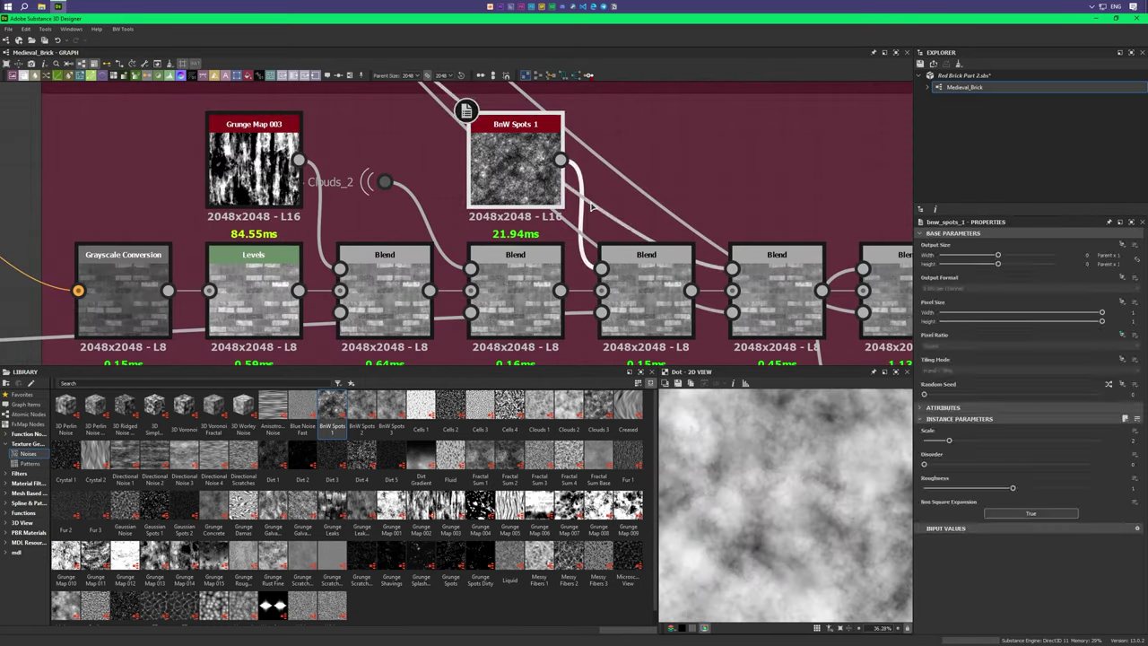
{"action": "left_click", "coordinate": [952, 281]}
{"action": "left_click", "coordinate": [937, 288]}
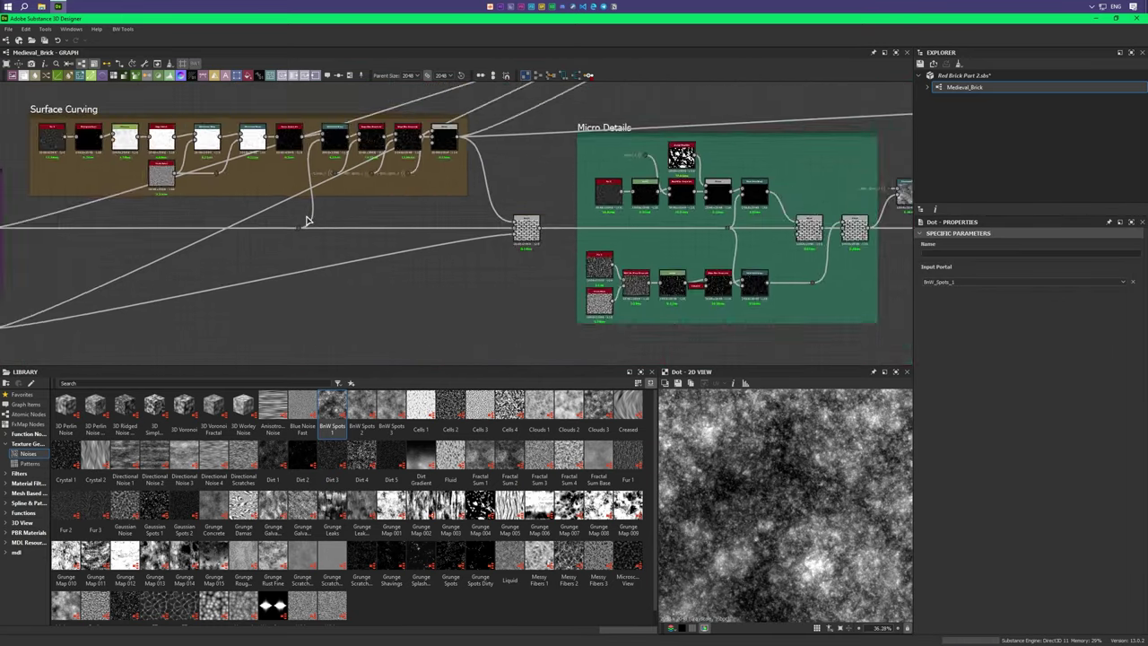
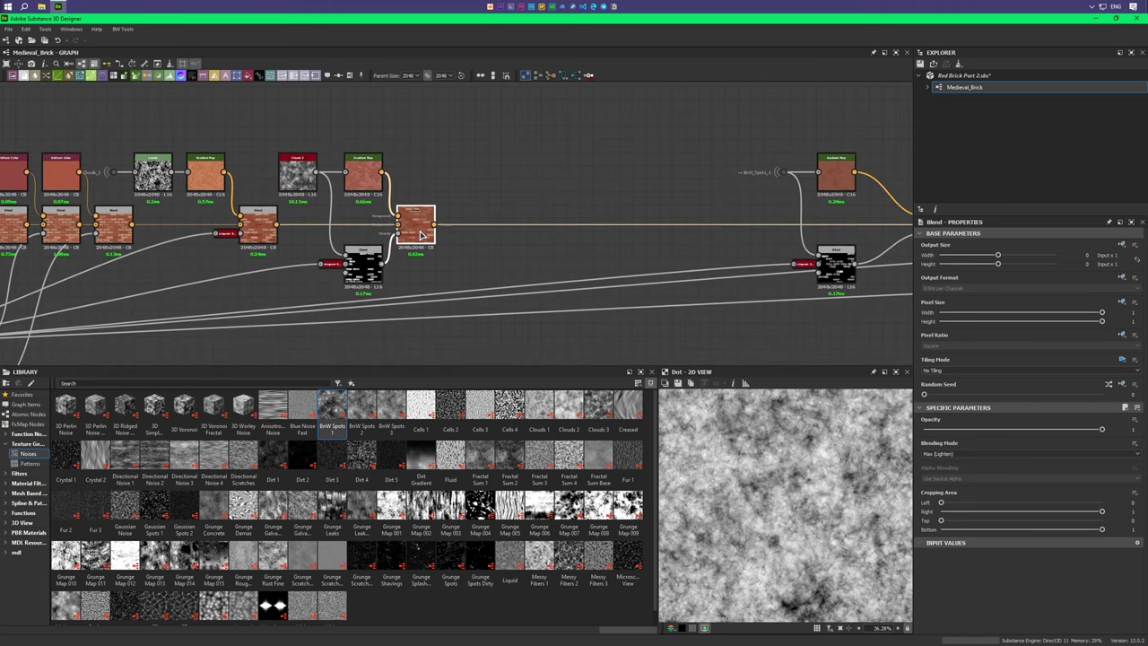
Step: Pan right and preview the Blend node and its Clouds_1 source
{"action": "middle_click_drag", "start_coordinate": [706, 231], "coordinate": [340, 213]}
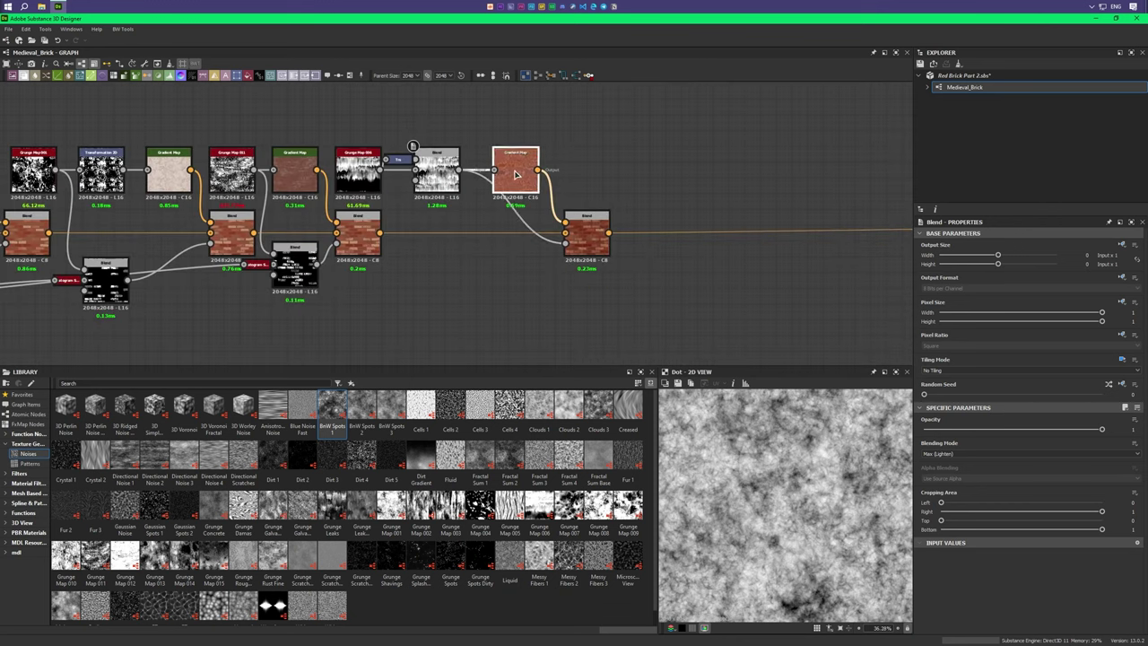
{"action": "double_click", "coordinate": [341, 214]}
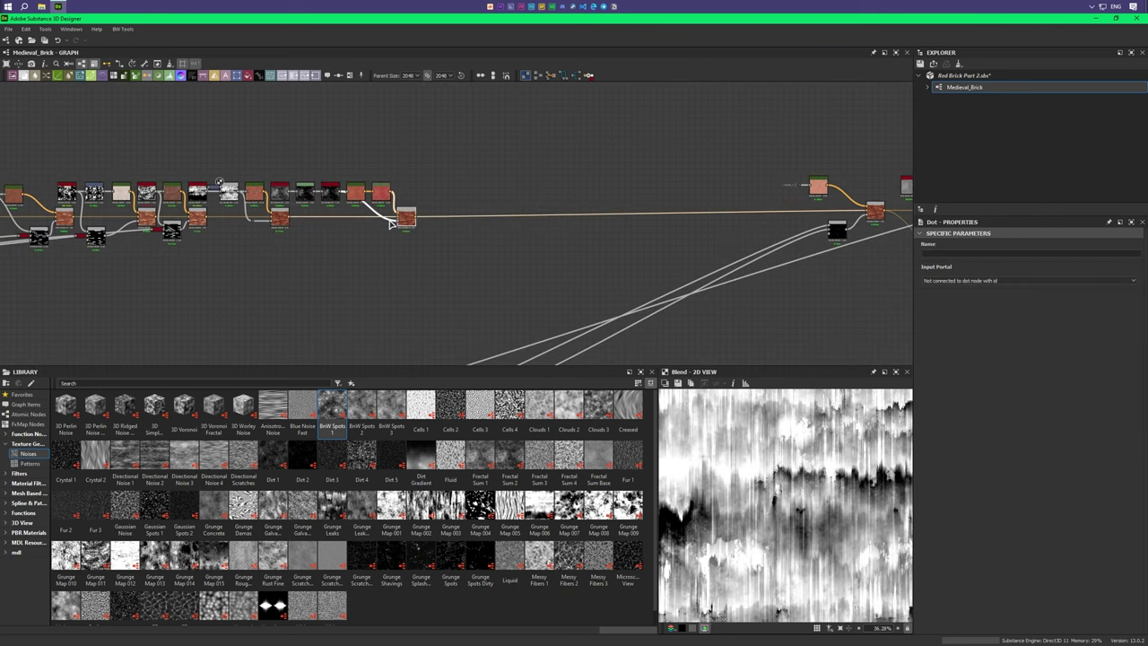
{"action": "double_click", "coordinate": [353, 215]}
Step: Zoom out and preview the Flood_Fill dot's random grayscale brick mask
{"action": "scroll", "coordinate": [427, 176], "scroll_direction": "up", "scroll_amount": 3}
{"action": "scroll", "coordinate": [428, 176], "scroll_direction": "down", "scroll_amount": 2}
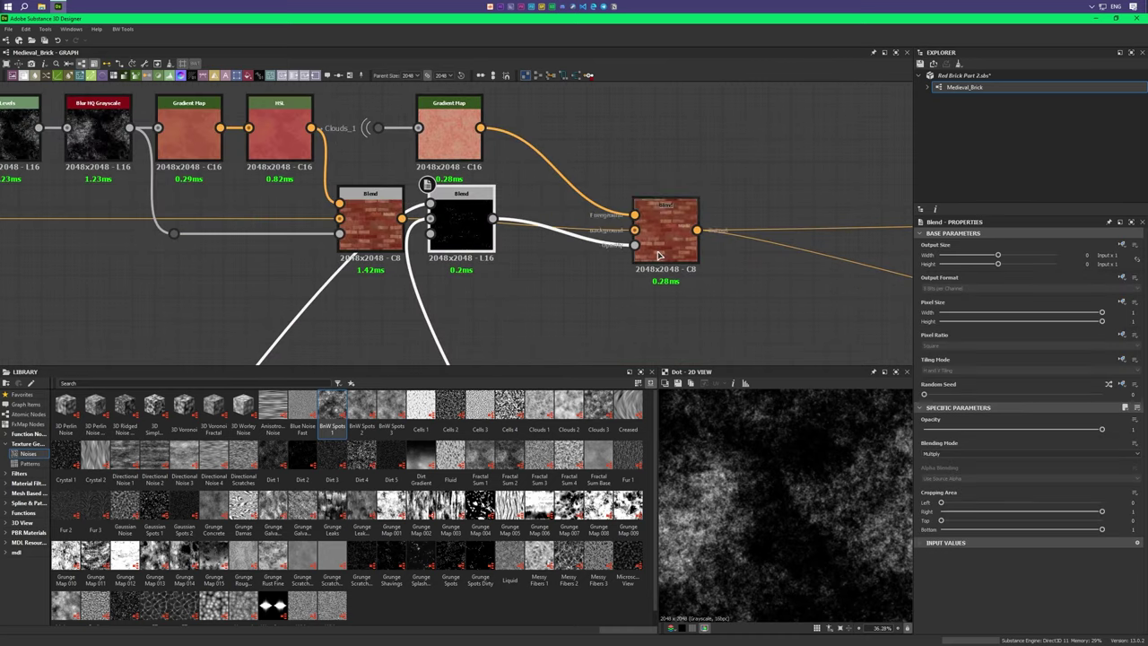
{"action": "scroll", "coordinate": [428, 176], "scroll_direction": "down", "scroll_amount": 2}
{"action": "scroll", "coordinate": [563, 175], "scroll_direction": "down", "scroll_amount": 3}
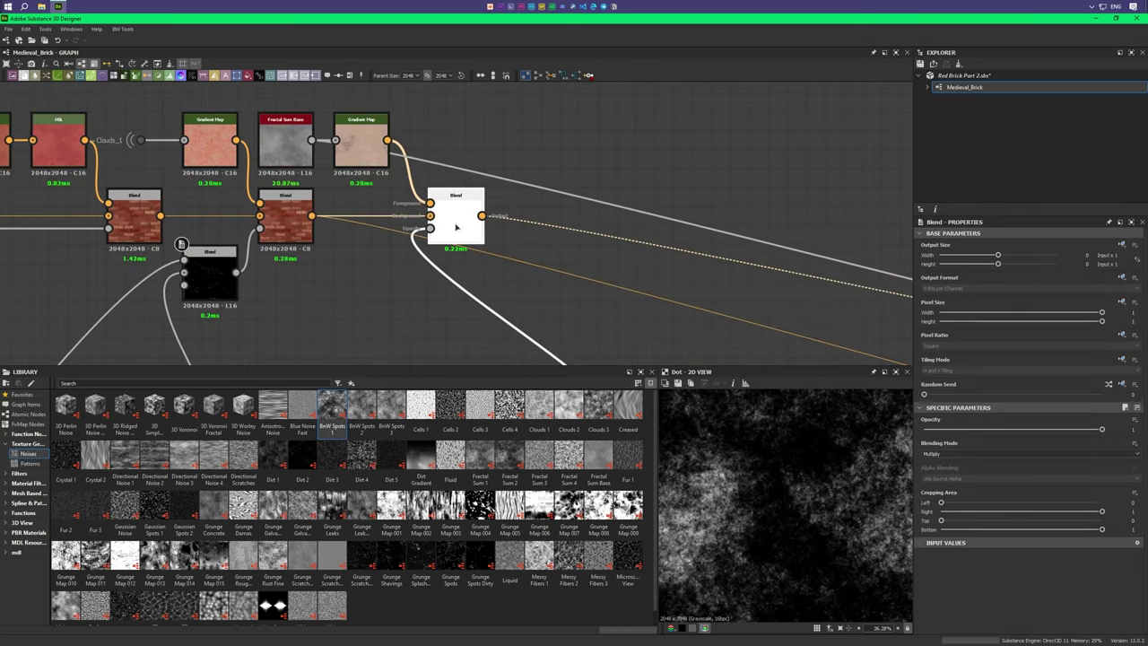
{"action": "scroll", "coordinate": [494, 197], "scroll_direction": "down", "scroll_amount": 2}
{"action": "scroll", "coordinate": [550, 115], "scroll_direction": "down", "scroll_amount": 1}
{"action": "scroll", "coordinate": [719, 146], "scroll_direction": "down", "scroll_amount": 2}
{"action": "scroll", "coordinate": [719, 146], "scroll_direction": "up", "scroll_amount": 5}
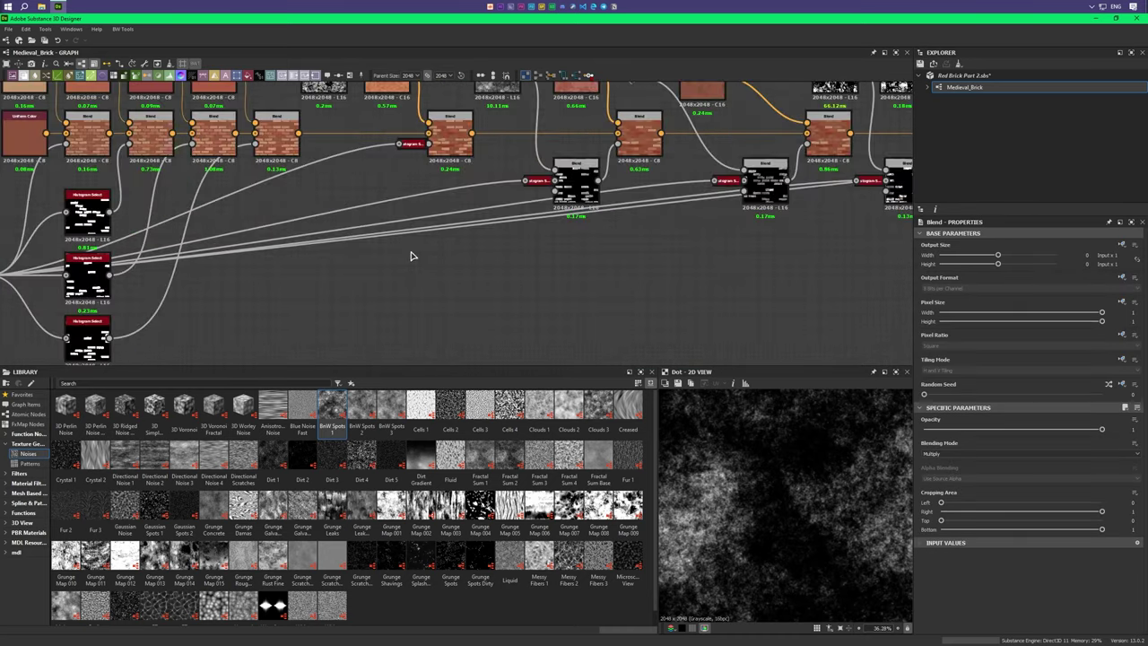
{"action": "double_click", "coordinate": [486, 188]}
Step: Link the dot to the Flood_Fill_Mask input portal
{"action": "left_click", "coordinate": [1029, 281]}
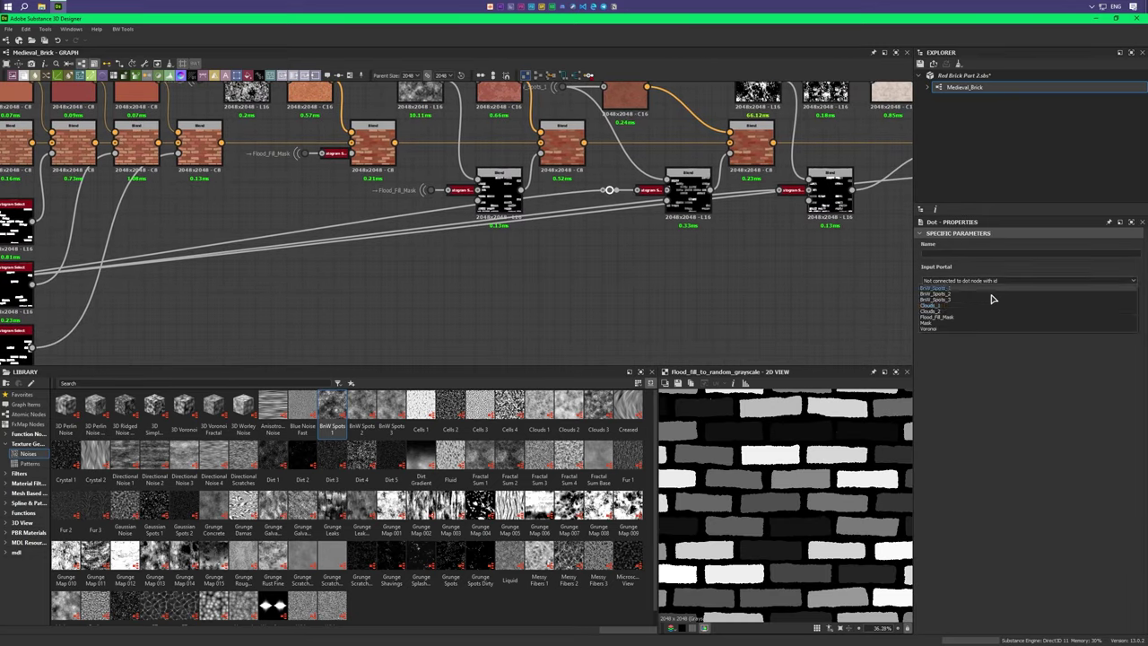
{"action": "left_click", "coordinate": [950, 295]}
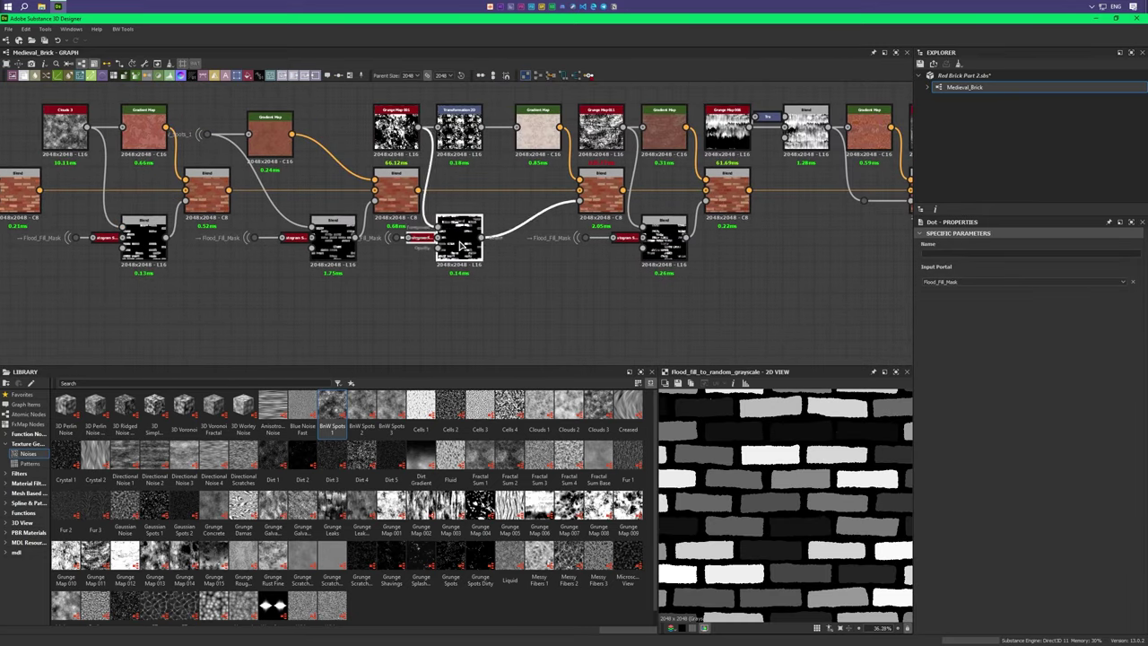
{"action": "scroll", "coordinate": [623, 266], "scroll_direction": "down", "scroll_amount": 2}
Step: Route the Histogram Select masks into the blends through dots, deleting the extra Histogram Select nodes
{"action": "middle_click_drag", "start_coordinate": [538, 236], "coordinate": [410, 141]}
{"action": "left_click", "coordinate": [379, 199]}
{"action": "middle_click_drag", "start_coordinate": [378, 199], "coordinate": [421, 206]}
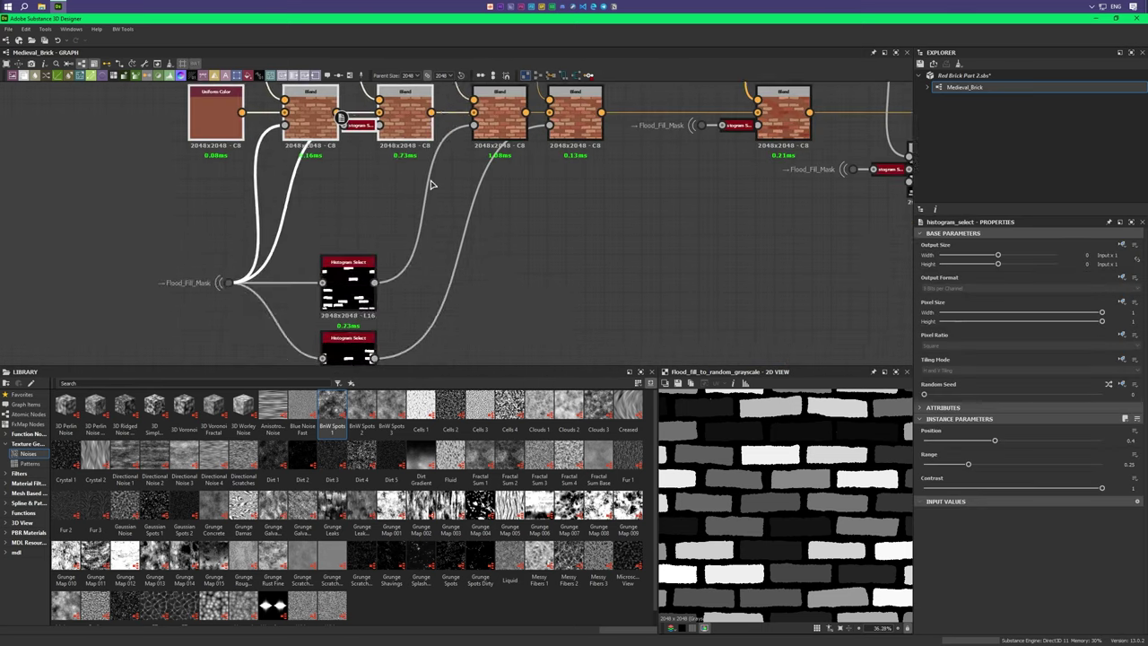
{"action": "key", "text": "Delete"}
{"action": "left_click_drag", "start_coordinate": [386, 295], "coordinate": [484, 269]}
{"action": "middle_click_drag", "start_coordinate": [441, 199], "coordinate": [509, 222]}
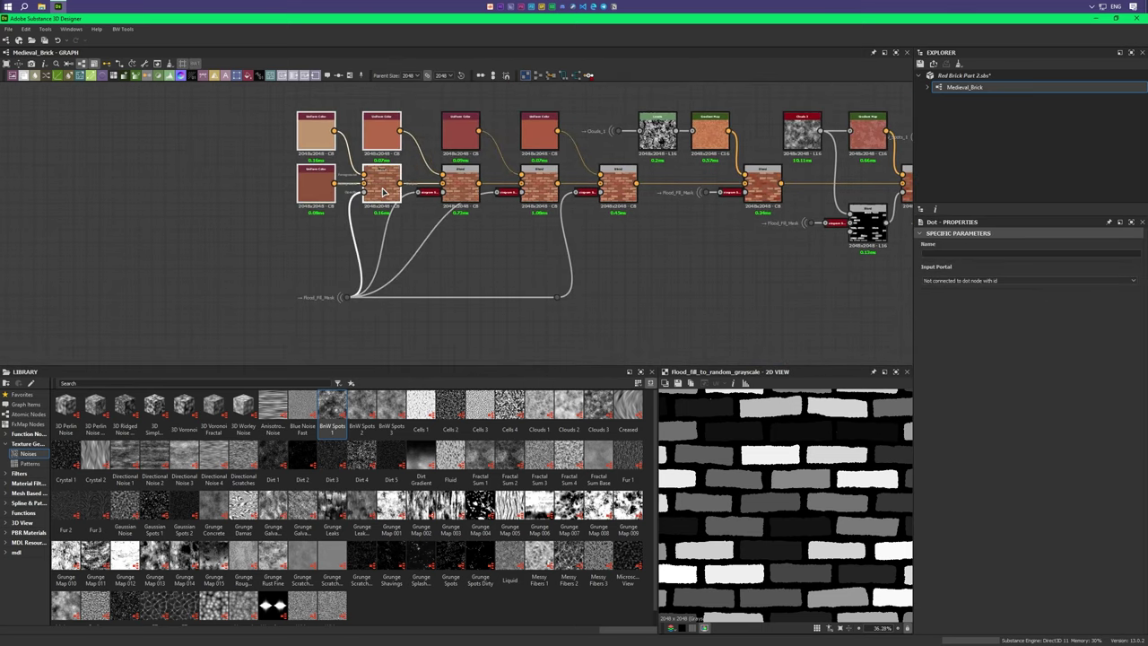
{"action": "left_click_drag", "start_coordinate": [509, 222], "coordinate": [475, 322]}
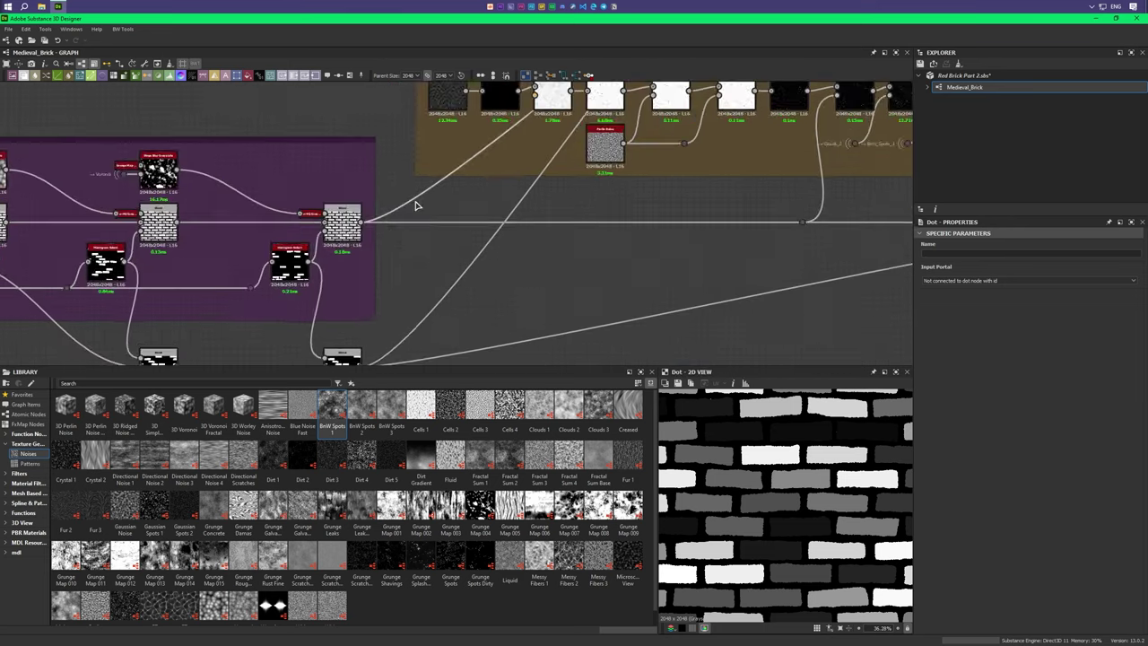
Step: Wrap the selected colour nodes in a frame titled Color, then preview the brick mask dot
{"action": "middle_click_drag", "start_coordinate": [474, 322], "coordinate": [320, 225]}
{"action": "scroll", "coordinate": [359, 192], "scroll_direction": "down", "scroll_amount": 5}
{"action": "right_click", "coordinate": [655, 208]}
{"action": "left_click", "coordinate": [708, 257]}
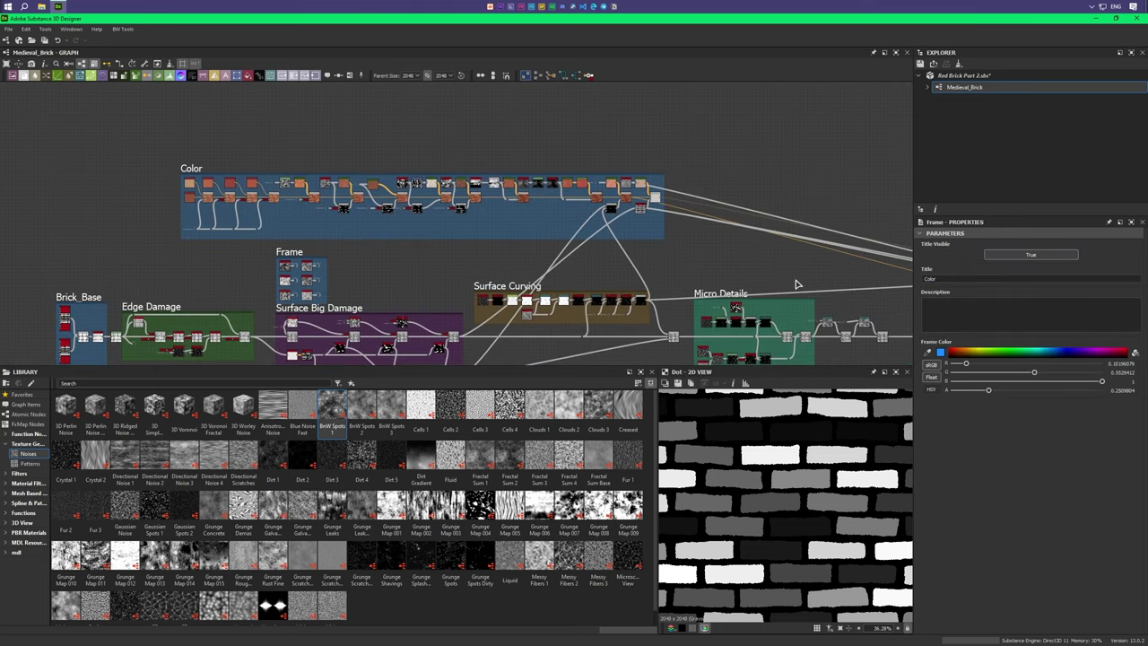
{"action": "scroll", "coordinate": [799, 287], "scroll_direction": "up", "scroll_amount": 3}
{"action": "mouse_move", "coordinate": [440, 185]}
{"action": "middle_mouse_down"}
{"action": "mouse_move", "coordinate": [602, 191]}
{"action": "mouse_move", "coordinate": [449, 224]}
{"action": "middle_mouse_up"}
{"action": "scroll", "coordinate": [603, 190], "scroll_direction": "down", "scroll_amount": 3}
{"action": "double_click", "coordinate": [386, 269]}
{"action": "scroll", "coordinate": [706, 268], "scroll_direction": "up", "scroll_amount": 2}
Step: Rename the selected mask dot to Curving_Mask
{"action": "left_click", "coordinate": [933, 255]}
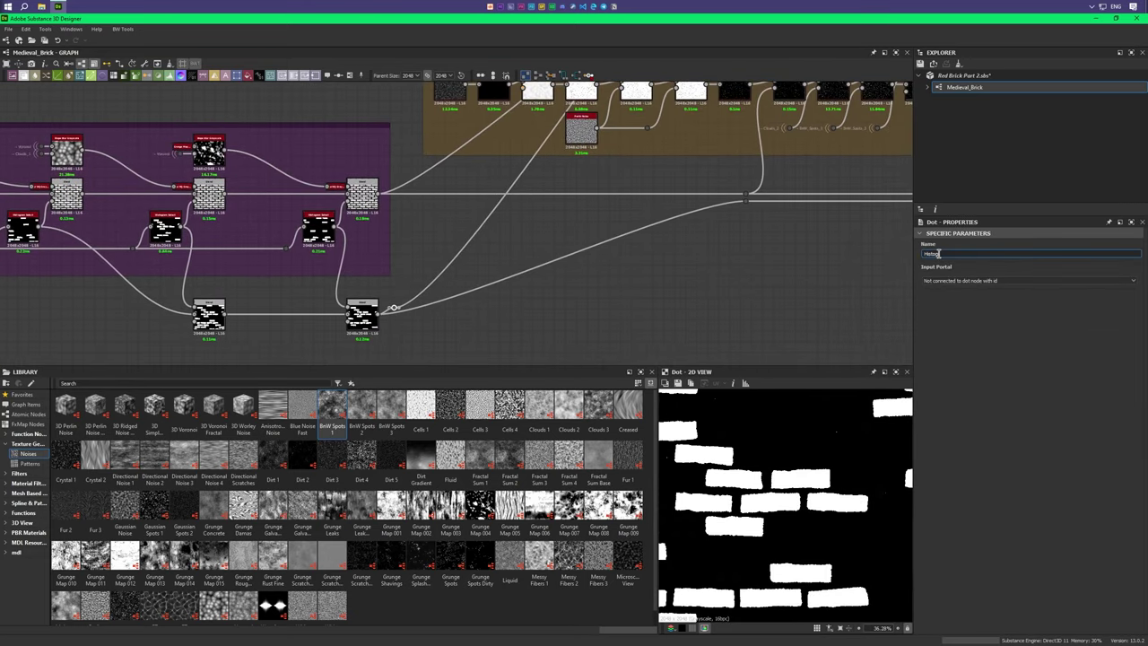
{"action": "type", "text": "Curving_Mask"}
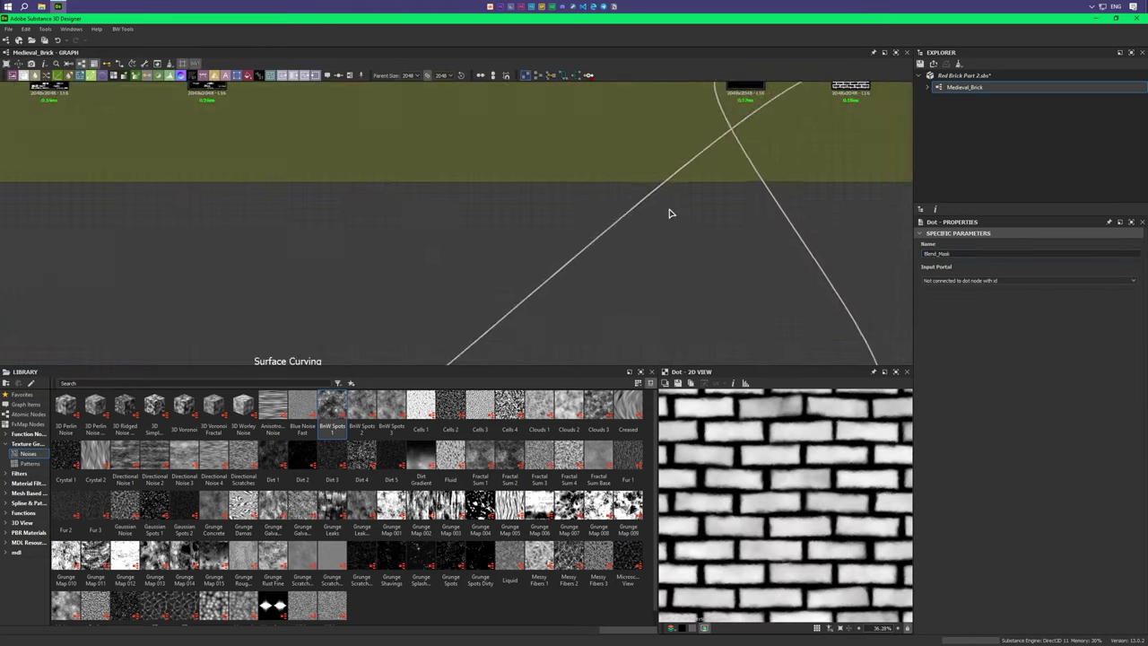
{"action": "key", "text": "Return"}
Step: Name the dot beside Invert Grayscale in Micro Details Invert_Mask
{"action": "scroll", "coordinate": [309, 203], "scroll_direction": "down", "scroll_amount": 2}
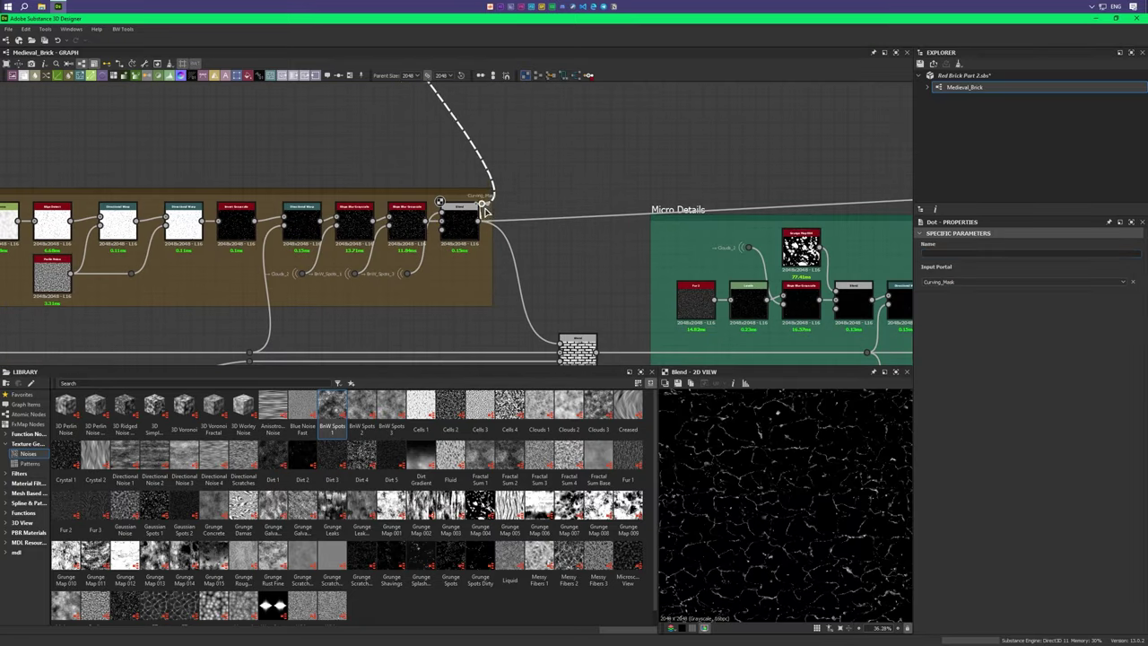
{"action": "middle_click_drag", "start_coordinate": [309, 203], "coordinate": [443, 253]}
{"action": "scroll", "coordinate": [444, 254], "scroll_direction": "down", "scroll_amount": 2}
{"action": "scroll", "coordinate": [396, 326], "scroll_direction": "up", "scroll_amount": 2}
{"action": "double_click", "coordinate": [395, 326]}
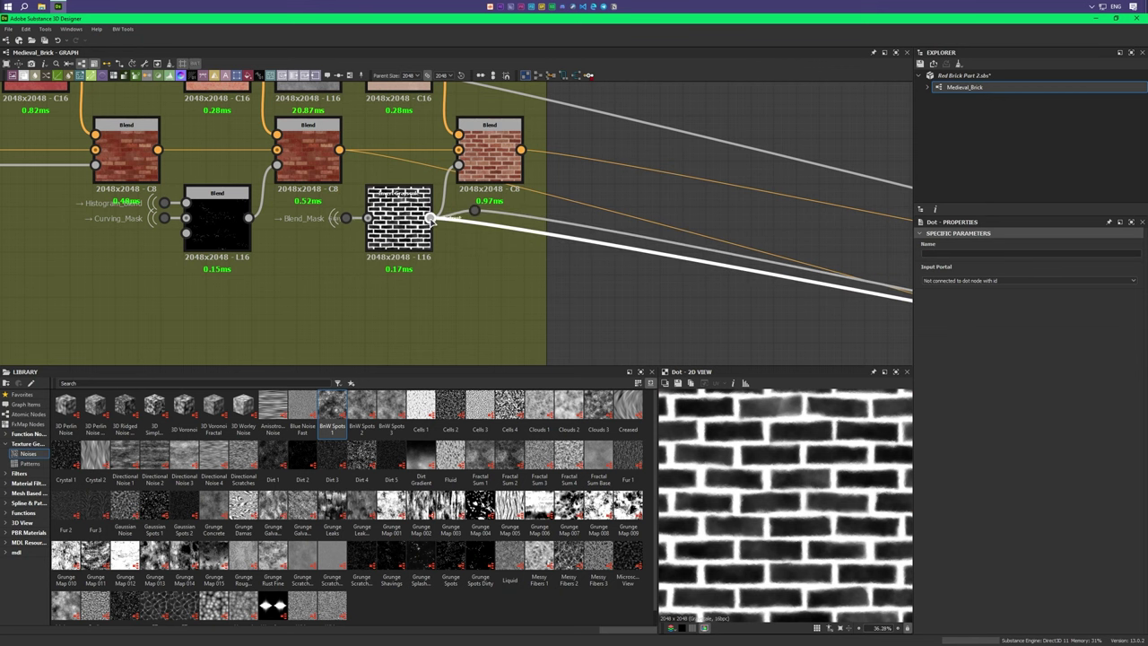
{"action": "type", "text": "Invert_Mask"}
{"action": "key", "text": "Return"}
Step: Check the Invert_Mask portal dot and the Roughness grunge map, then frame the whole graph
{"action": "double_click", "coordinate": [579, 276]}
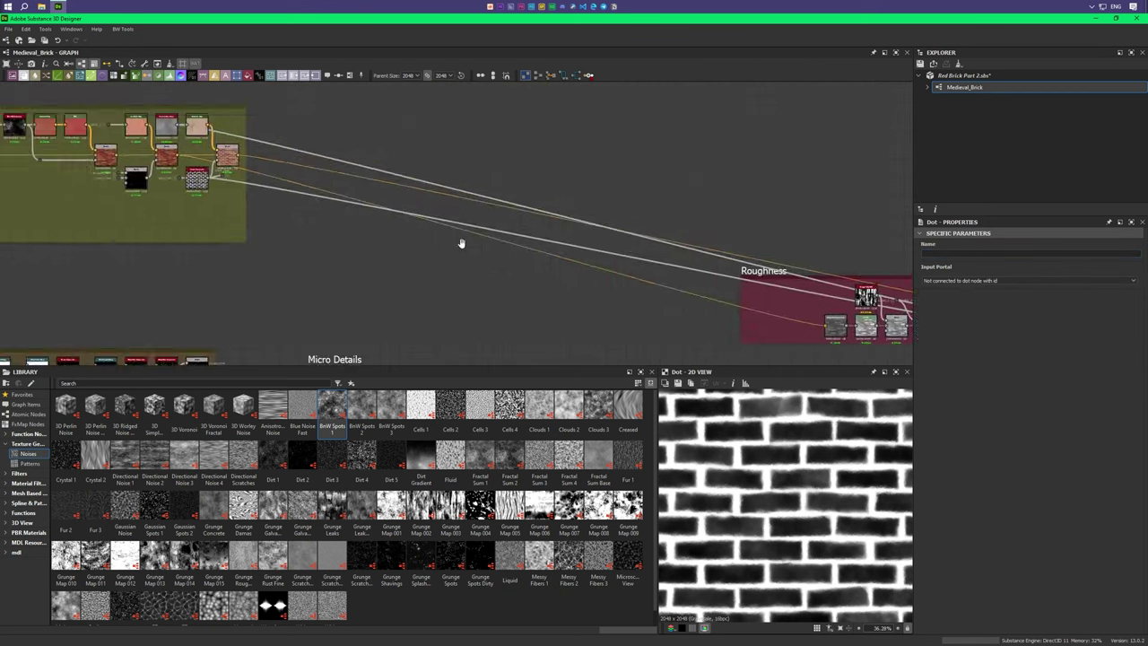
{"action": "double_click", "coordinate": [202, 185]}
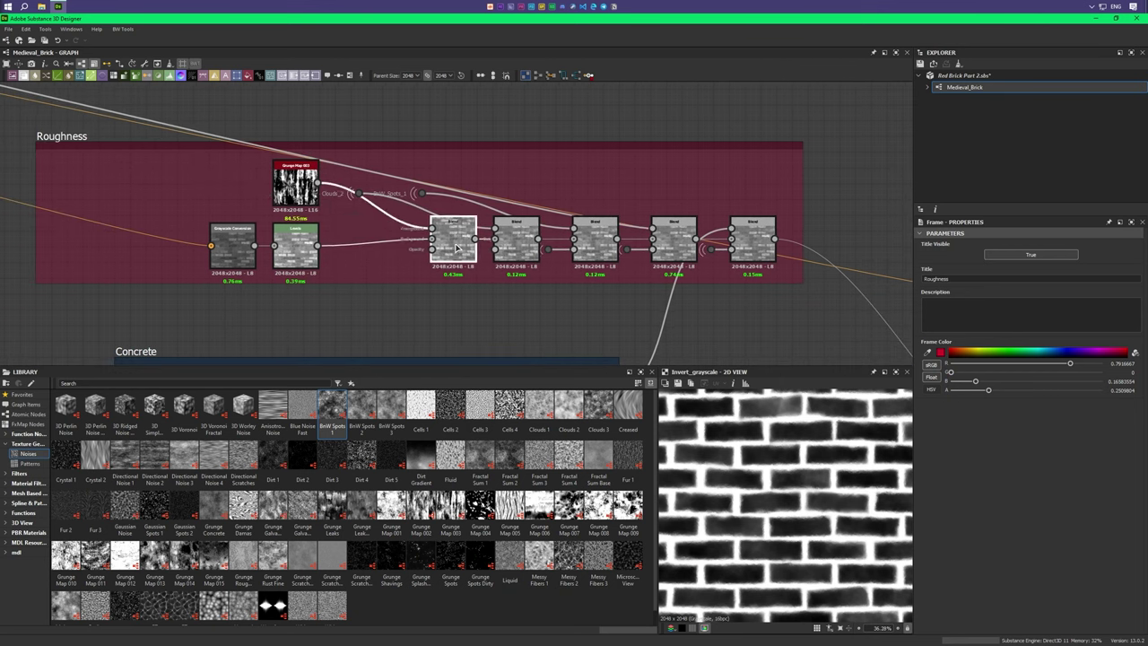
{"action": "double_click", "coordinate": [322, 125]}
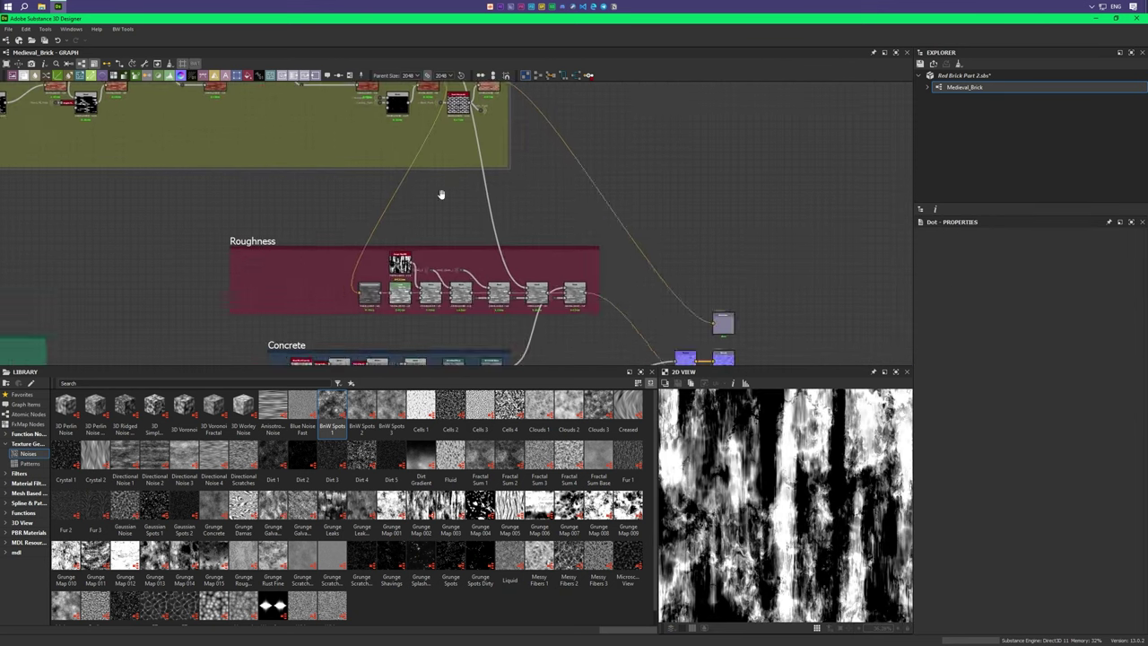
{"action": "key", "text": "f"}
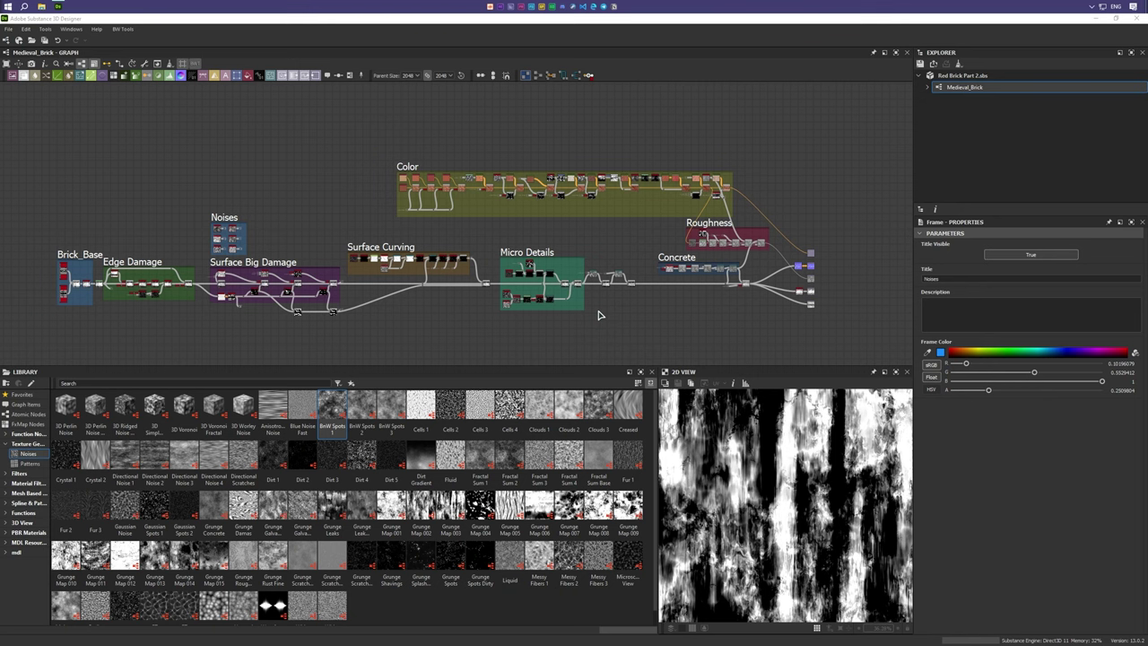
Step: Preview the basecolor output node of the Medieval_Brick graph
{"action": "scroll", "coordinate": [843, 281], "scroll_direction": "up", "scroll_amount": 4}
{"action": "scroll", "coordinate": [807, 269], "scroll_direction": "up", "scroll_amount": 1}
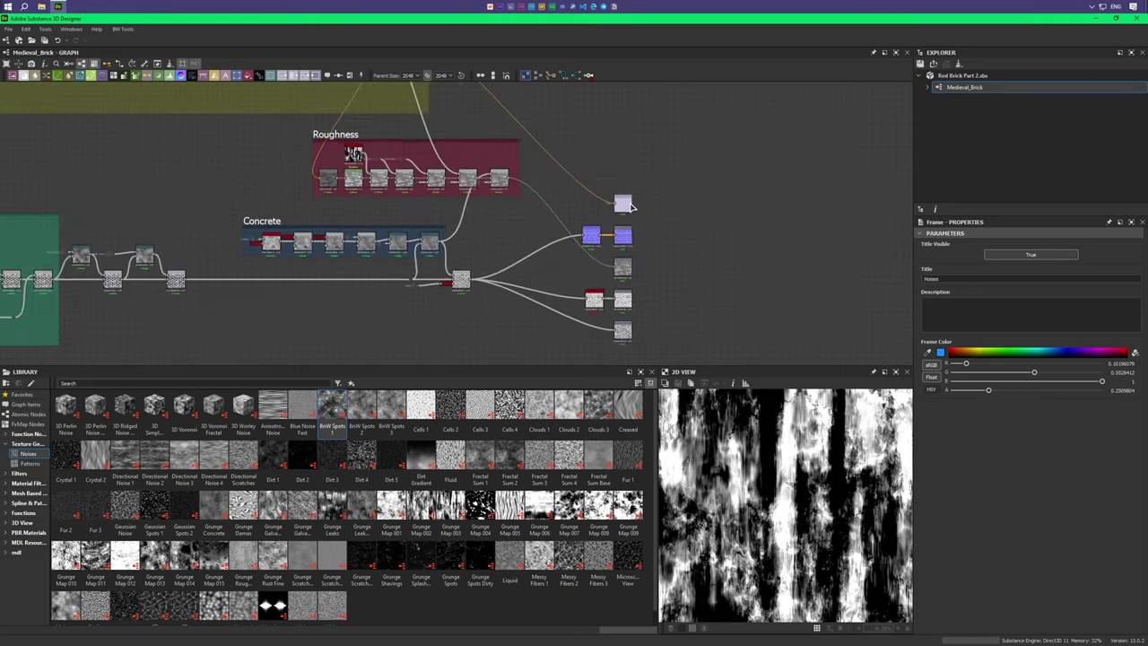
{"action": "scroll", "coordinate": [717, 242], "scroll_direction": "up", "scroll_amount": 2}
{"action": "left_click", "coordinate": [623, 205]}
{"action": "double_click", "coordinate": [625, 212]}
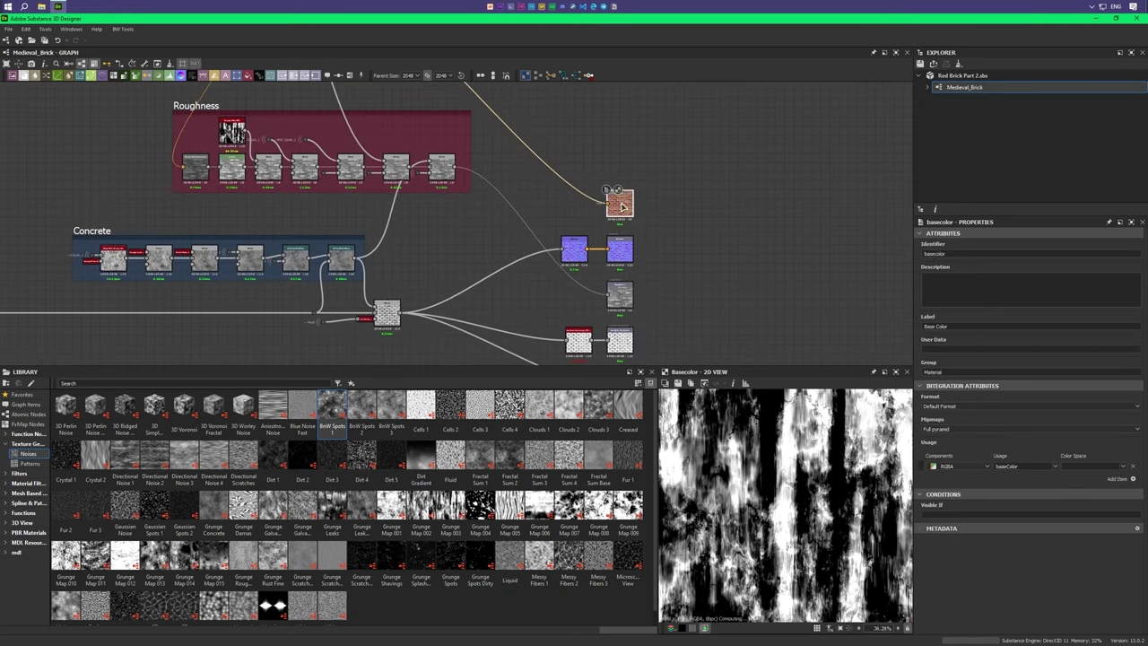
{"action": "scroll", "coordinate": [671, 254], "scroll_direction": "down", "scroll_amount": 2}
{"action": "scroll", "coordinate": [674, 258], "scroll_direction": "down", "scroll_amount": 2}
{"action": "scroll", "coordinate": [567, 245], "scroll_direction": "down", "scroll_amount": 1}
{"action": "scroll", "coordinate": [567, 245], "scroll_direction": "down", "scroll_amount": 2}
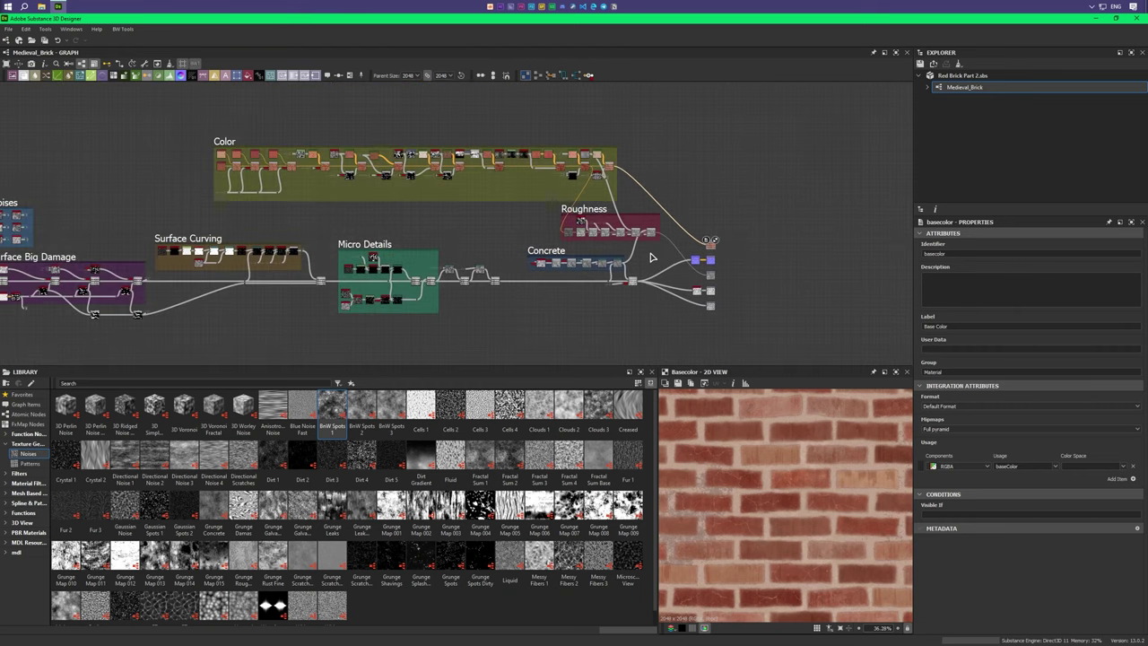
{"action": "scroll", "coordinate": [538, 247], "scroll_direction": "down", "scroll_amount": 1}
{"action": "scroll", "coordinate": [538, 246], "scroll_direction": "down", "scroll_amount": 1}
Step: Export the Medieval_Brick outputs, including ambientocclusion, as PNG texture maps
{"action": "right_click", "coordinate": [967, 96]}
{"action": "right_click", "coordinate": [964, 87]}
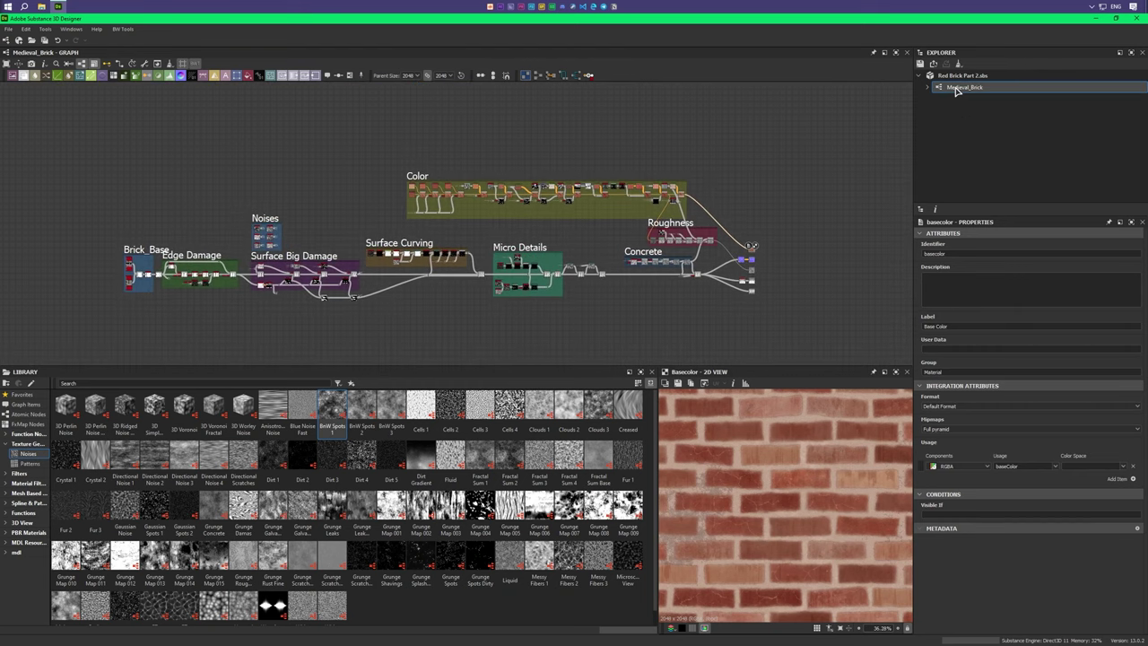
{"action": "left_click", "coordinate": [968, 174]}
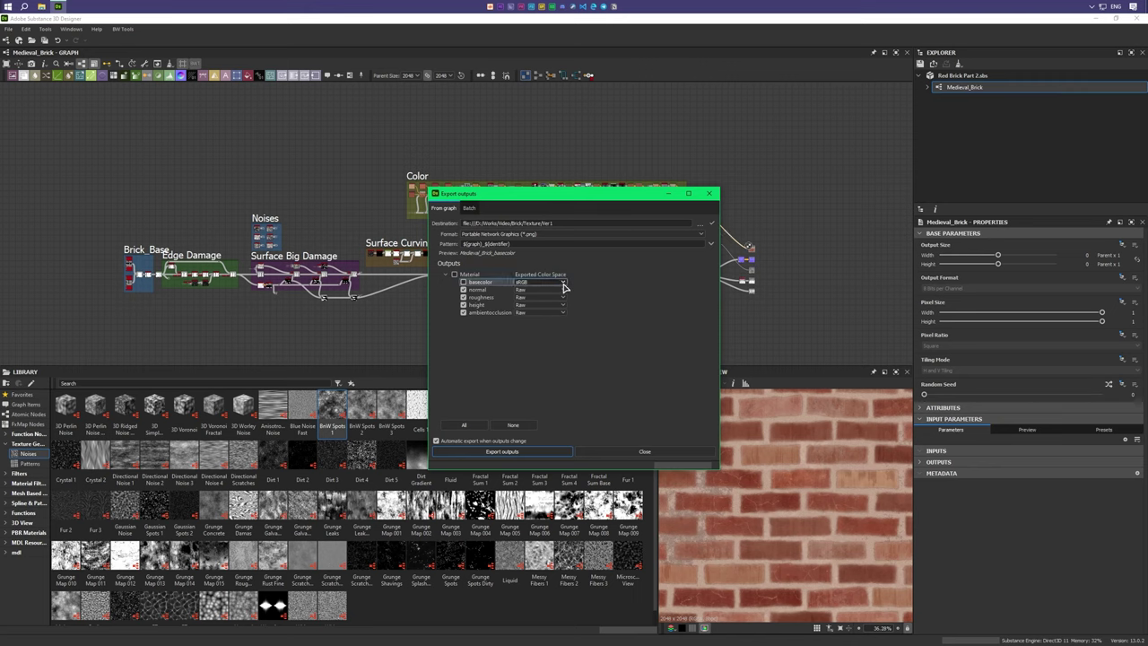
{"action": "left_click", "coordinate": [493, 312]}
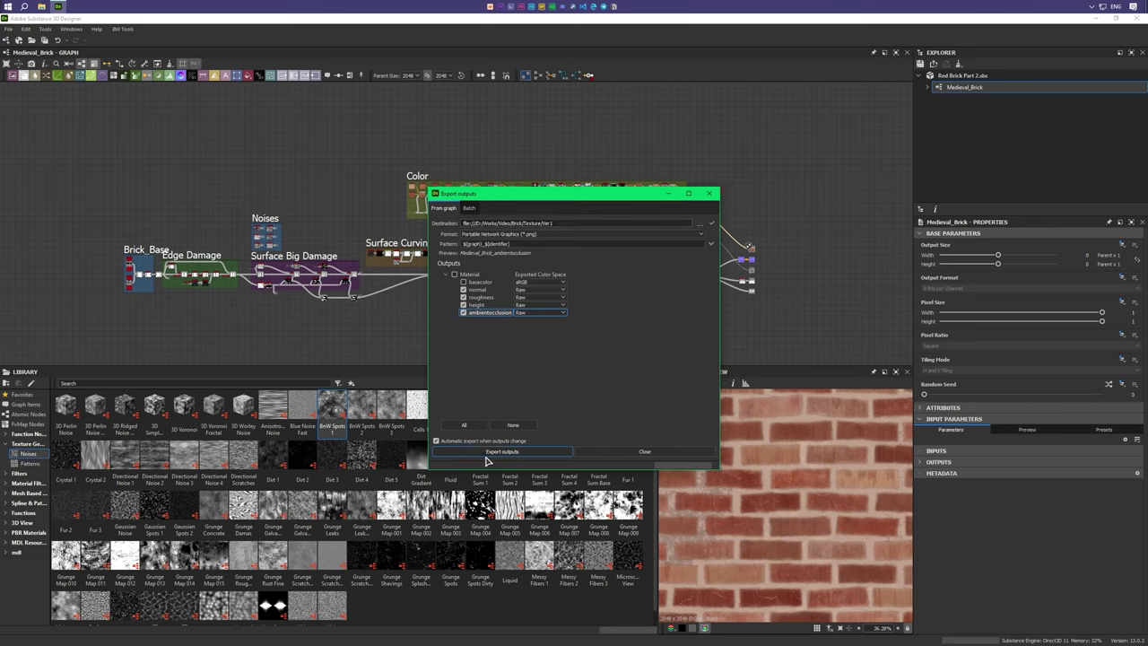
{"action": "left_click", "coordinate": [506, 452]}
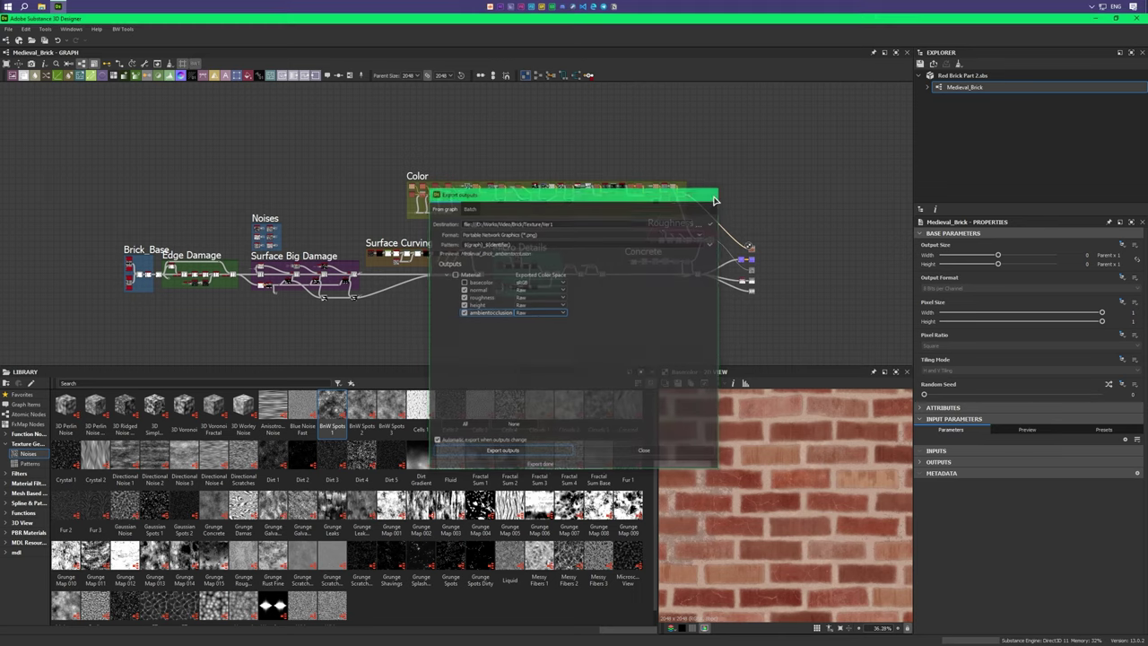
{"action": "left_click", "coordinate": [709, 193]}
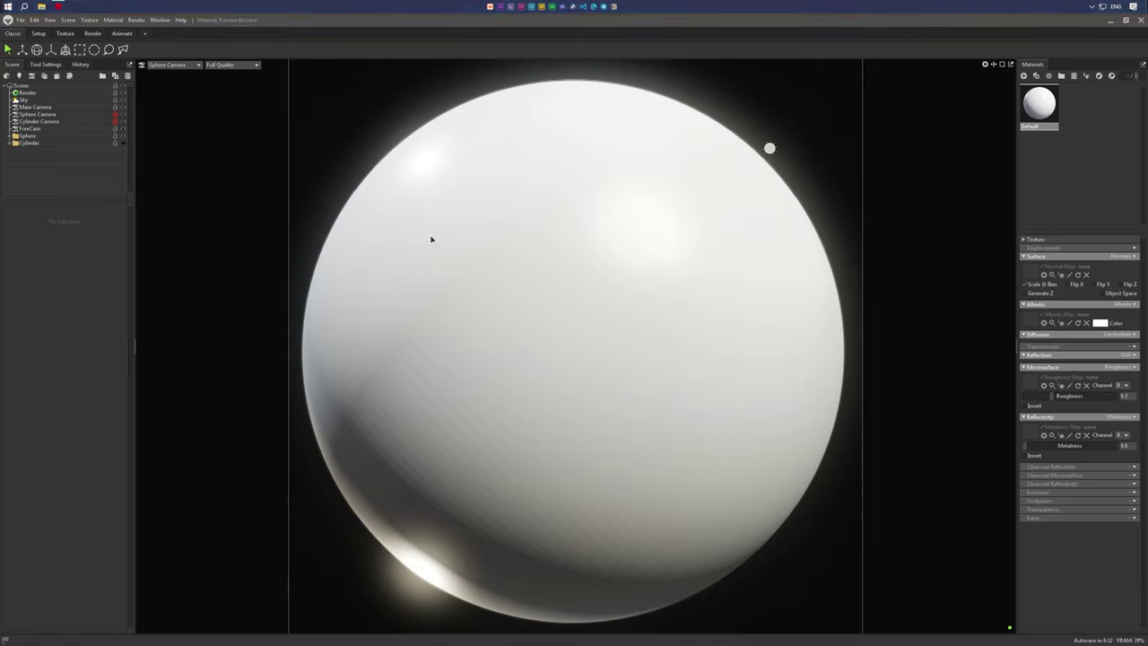
Step: Show the cylinder and view it through the Cylinder Camera
{"action": "left_click", "coordinate": [123, 141]}
{"action": "left_click", "coordinate": [180, 69]}
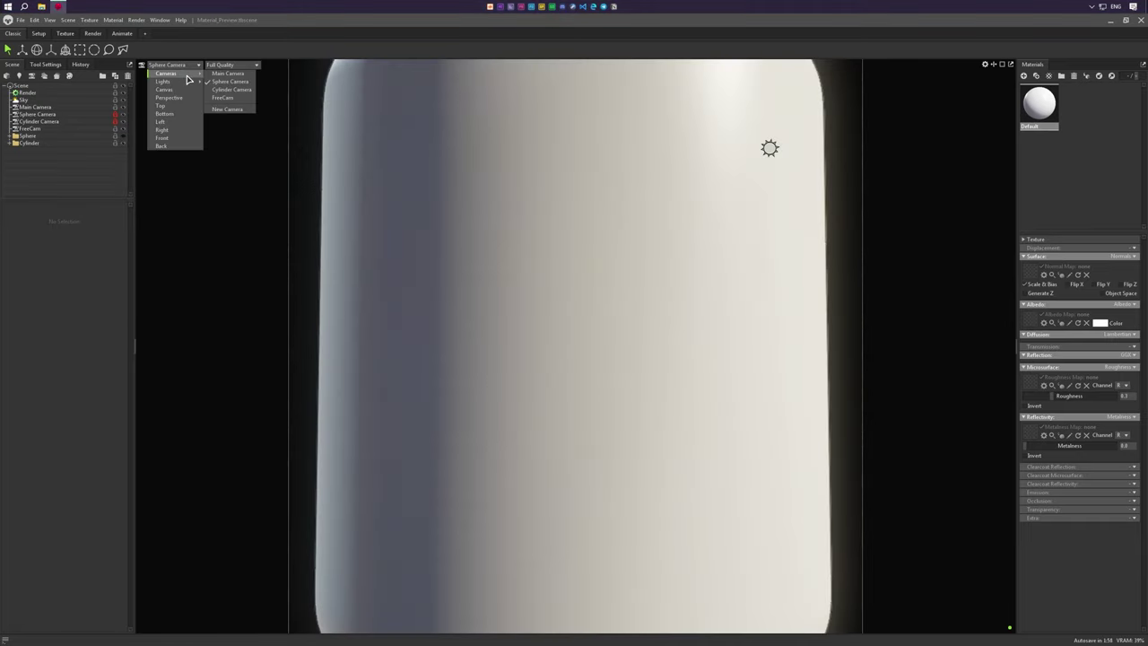
{"action": "left_click", "coordinate": [226, 86]}
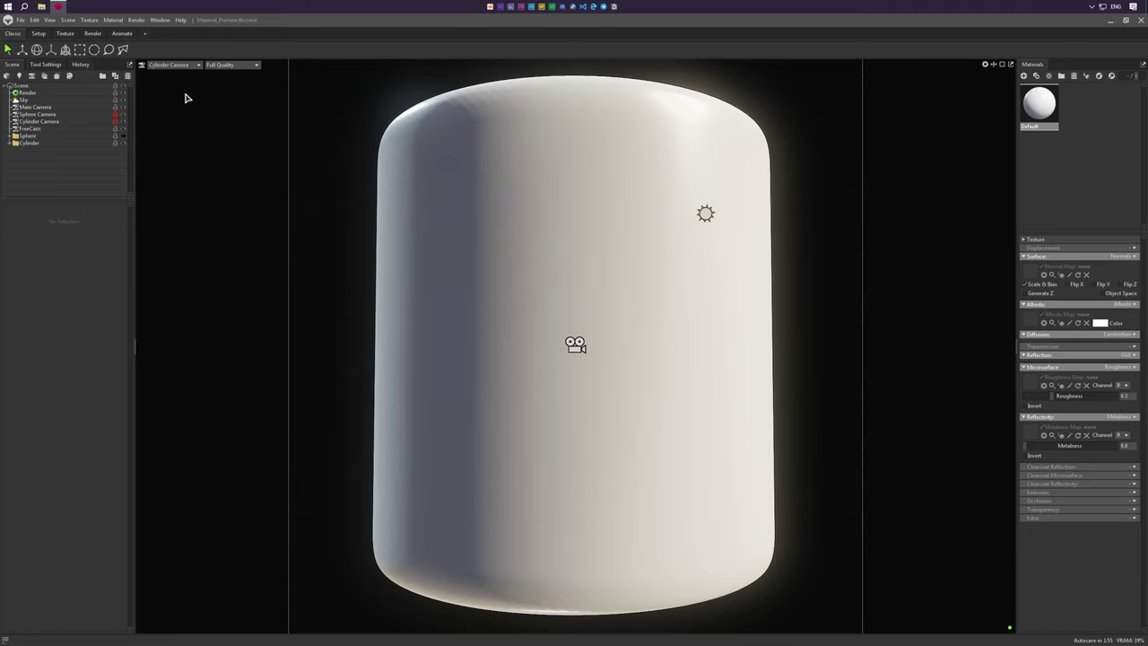
Step: Return to the Sphere Camera, show the sphere again and select its mesh
{"action": "left_click", "coordinate": [180, 66]}
{"action": "left_click", "coordinate": [218, 85]}
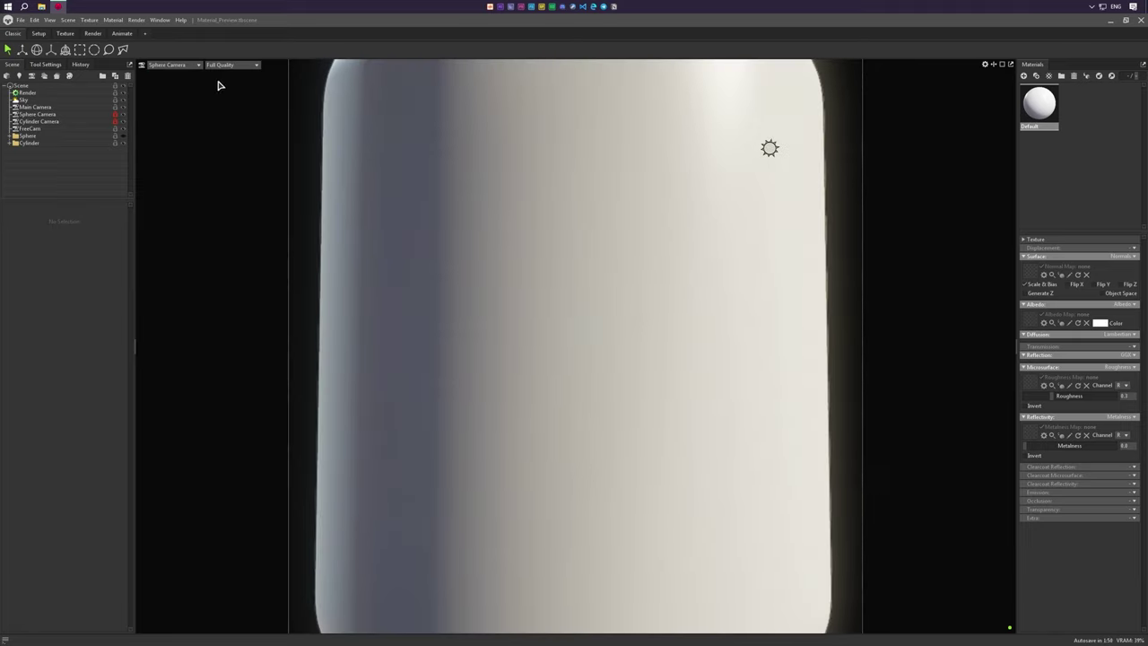
{"action": "left_click", "coordinate": [123, 141]}
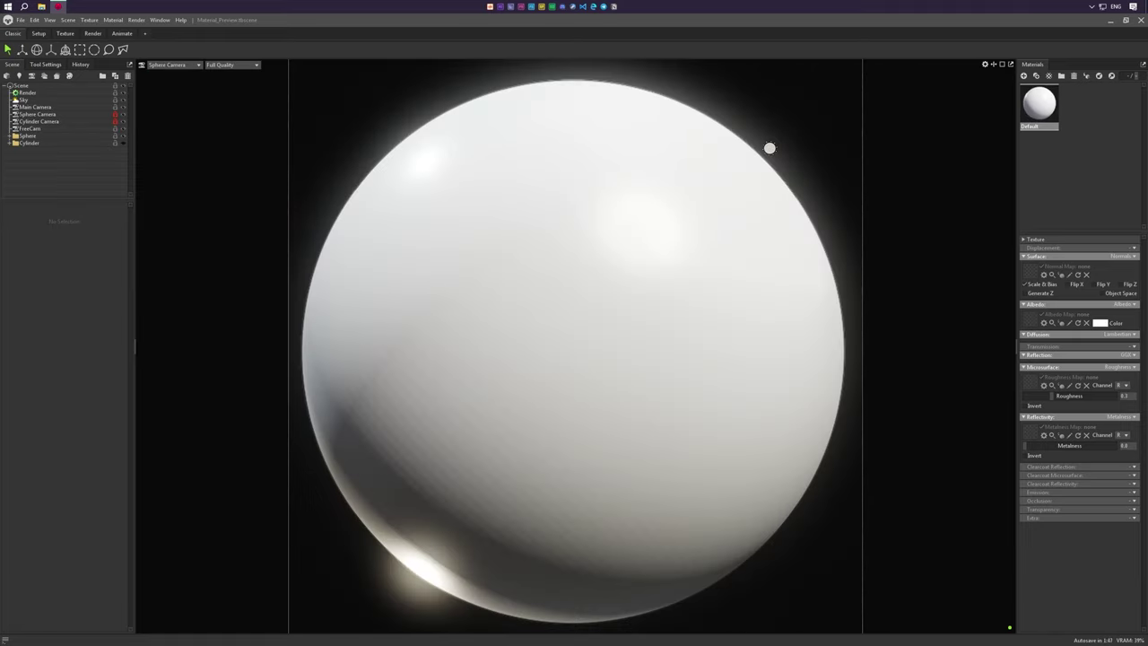
{"action": "left_click", "coordinate": [770, 148]}
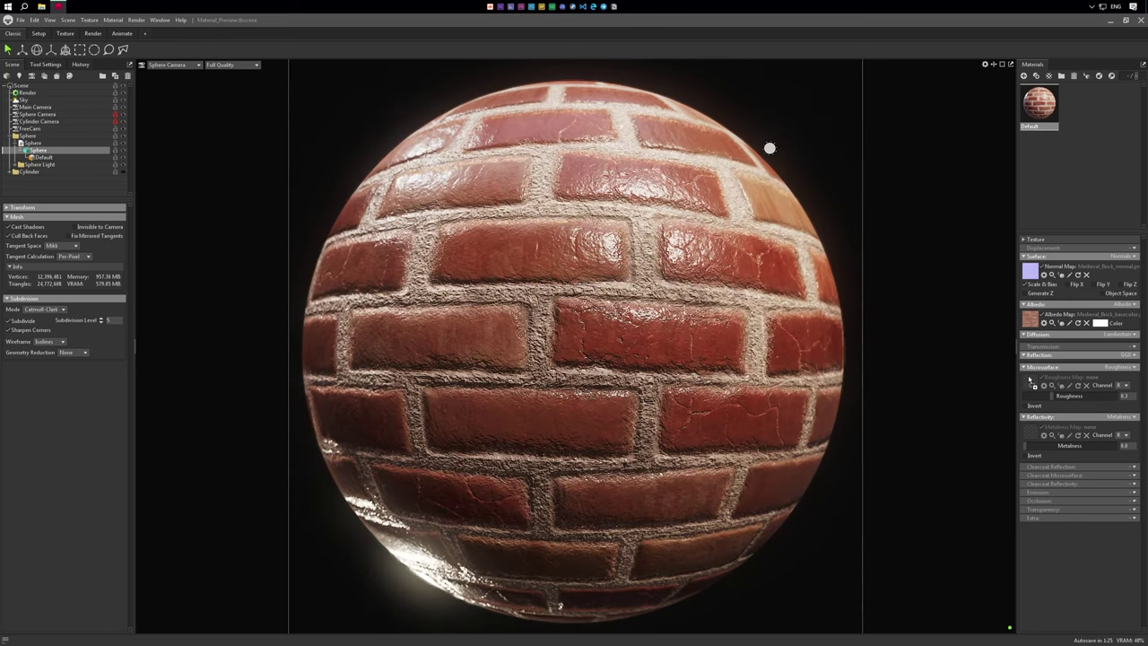
Step: Set Reflectivity to None and enable Displacement using the brick height map
{"action": "left_click", "coordinate": [1120, 418]}
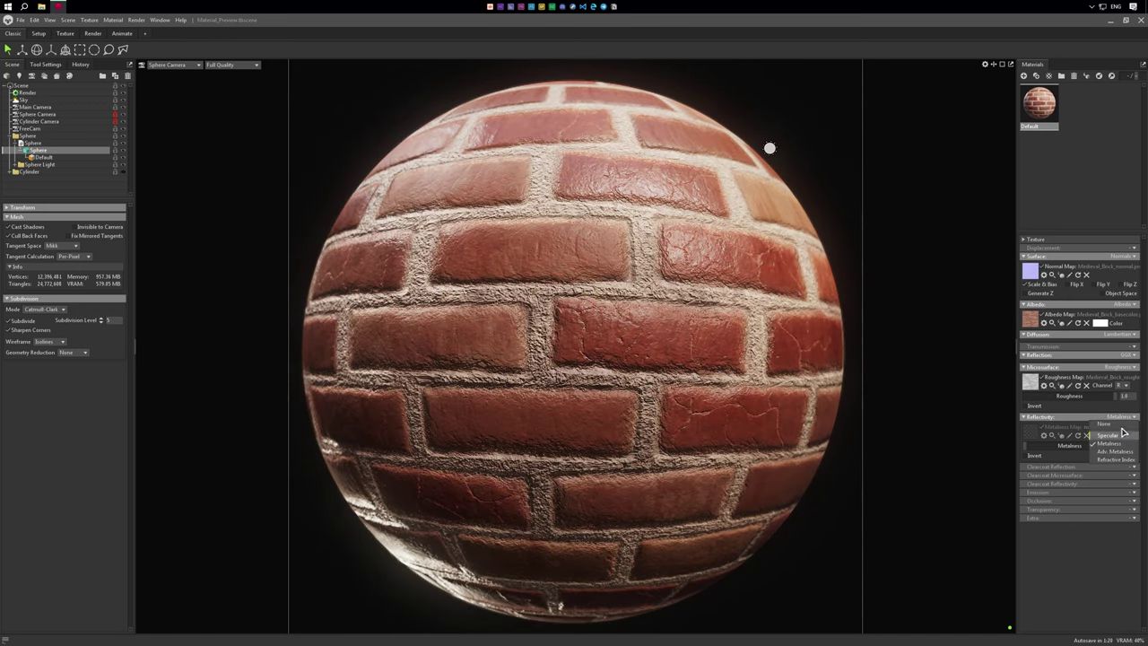
{"action": "left_click", "coordinate": [1116, 438]}
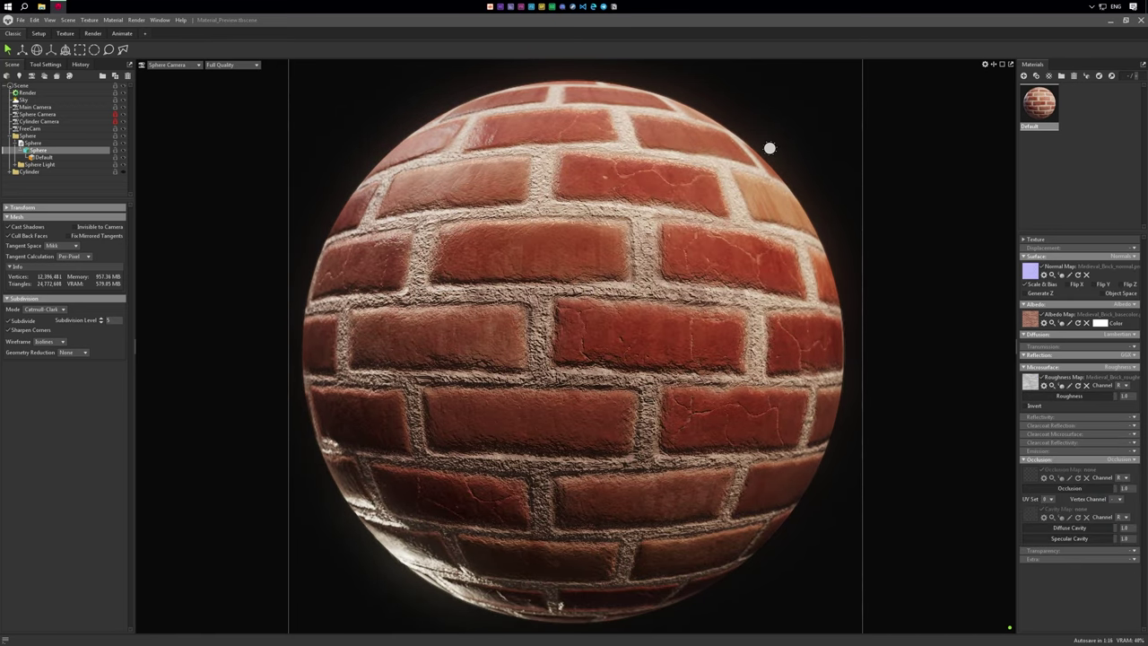
{"action": "left_click", "coordinate": [1132, 248]}
{"action": "left_click", "coordinate": [1121, 265]}
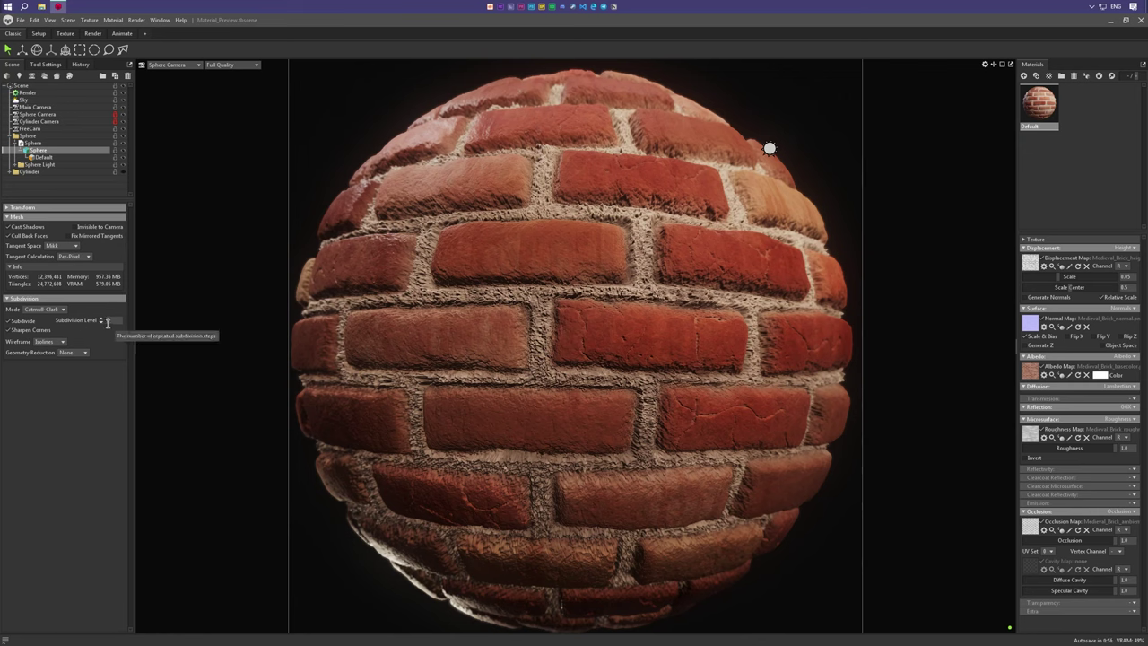
Step: Set Texture Tiling to 3 and lower the displacement Scale
{"action": "left_click", "coordinate": [1026, 241]}
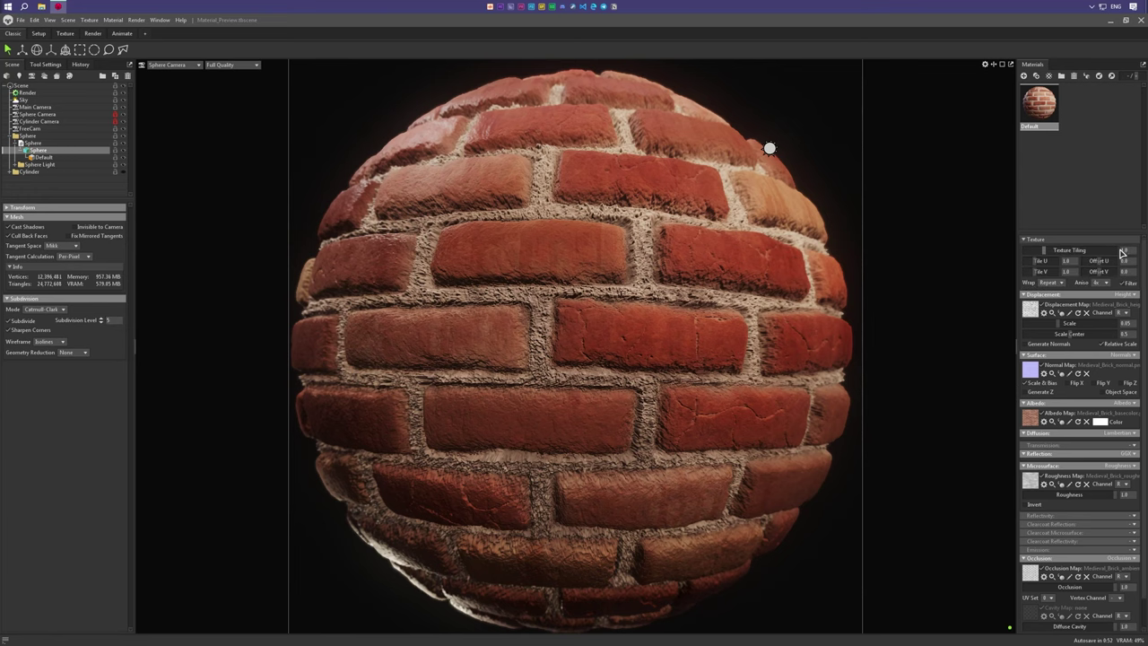
{"action": "type", "text": "3"}
{"action": "key", "text": "Return"}
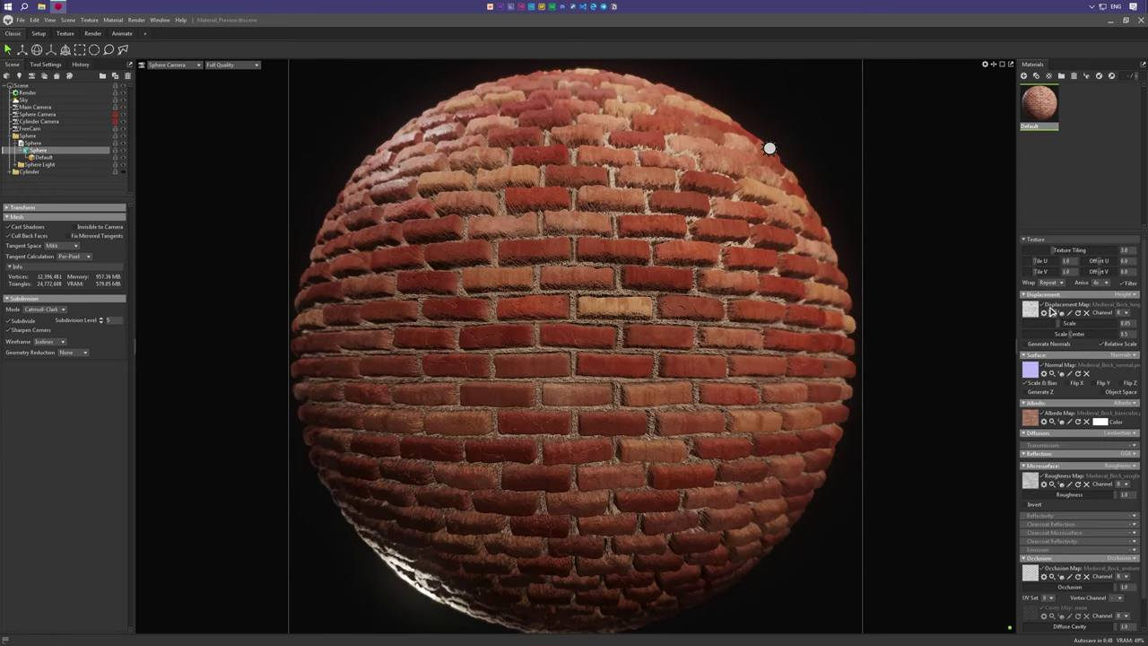
{"action": "left_click_drag", "start_coordinate": [1059, 325], "coordinate": [1045, 322]}
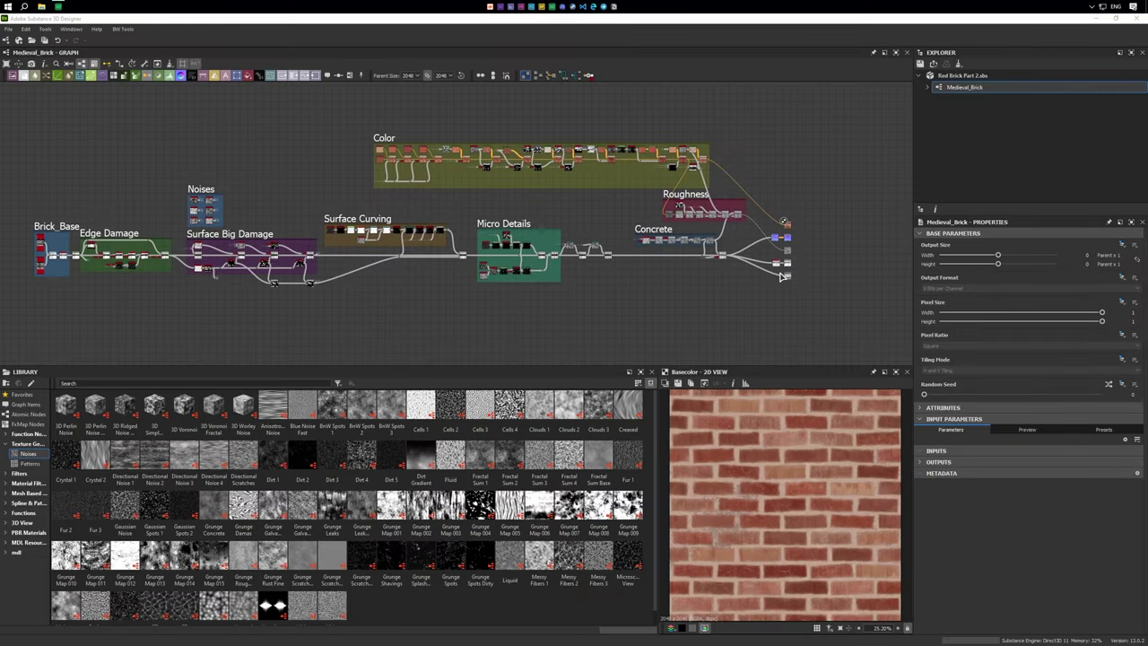
Step: Zoom into the Roughness frame and inspect its last Blend node
{"action": "scroll", "coordinate": [818, 236], "scroll_direction": "up", "scroll_amount": 3}
{"action": "scroll", "coordinate": [771, 235], "scroll_direction": "up", "scroll_amount": 3}
{"action": "scroll", "coordinate": [735, 233], "scroll_direction": "up", "scroll_amount": 1}
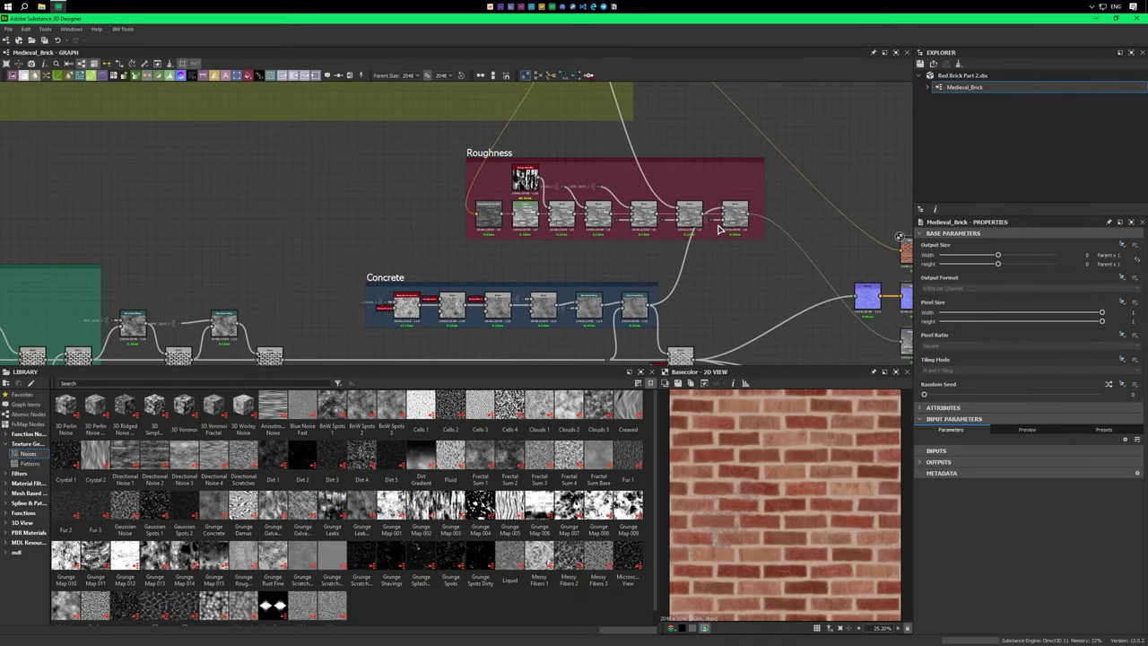
{"action": "scroll", "coordinate": [715, 231], "scroll_direction": "up", "scroll_amount": 3}
{"action": "middle_click_drag", "start_coordinate": [398, 244], "coordinate": [556, 306]}
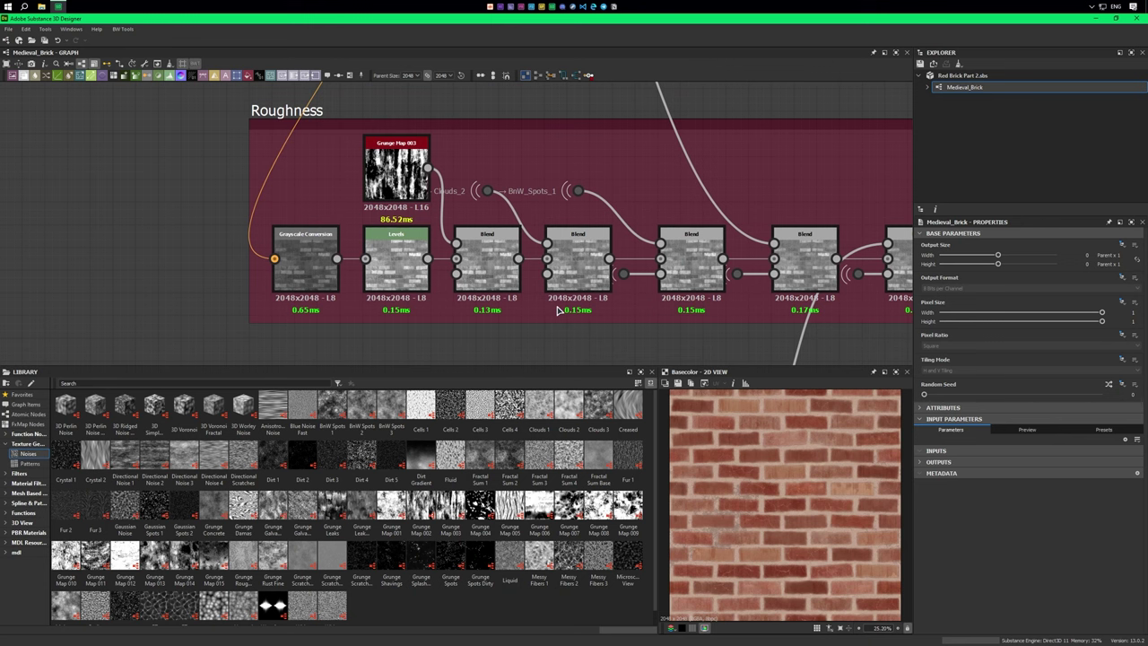
{"action": "middle_click_drag", "start_coordinate": [896, 269], "coordinate": [675, 266]}
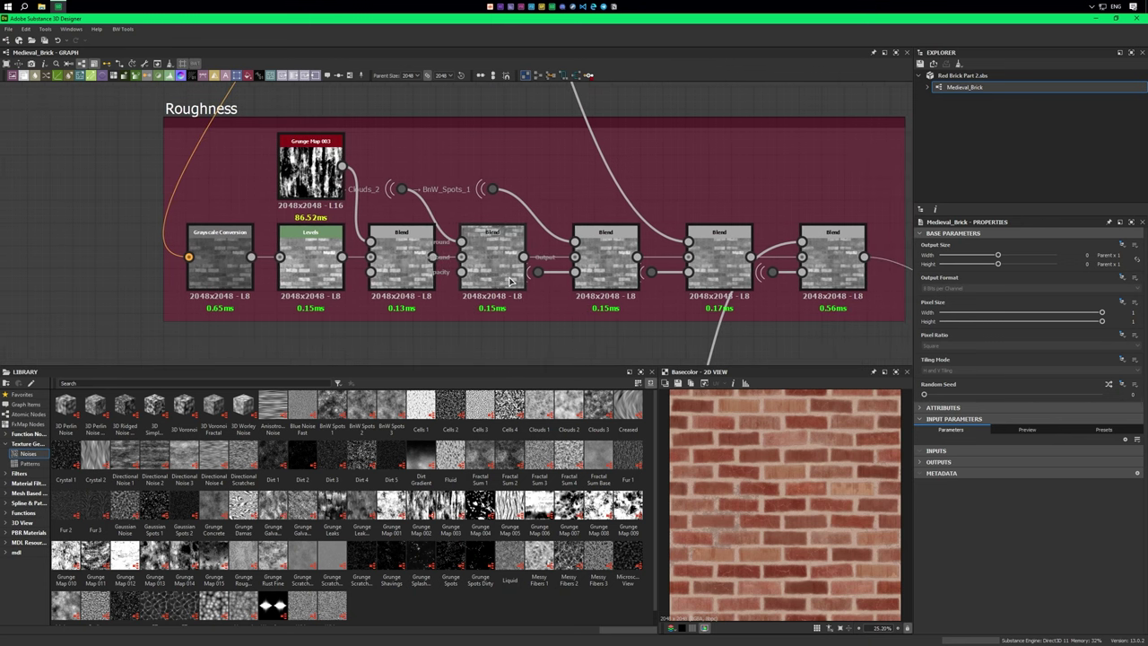
{"action": "scroll", "coordinate": [675, 266], "scroll_direction": "down", "scroll_amount": 2}
{"action": "left_click", "coordinate": [675, 266]}
Step: Adjust the Roughness Levels node's histogram range in Properties
{"action": "scroll", "coordinate": [670, 282], "scroll_direction": "down", "scroll_amount": 1}
{"action": "scroll", "coordinate": [648, 308], "scroll_direction": "down", "scroll_amount": 1}
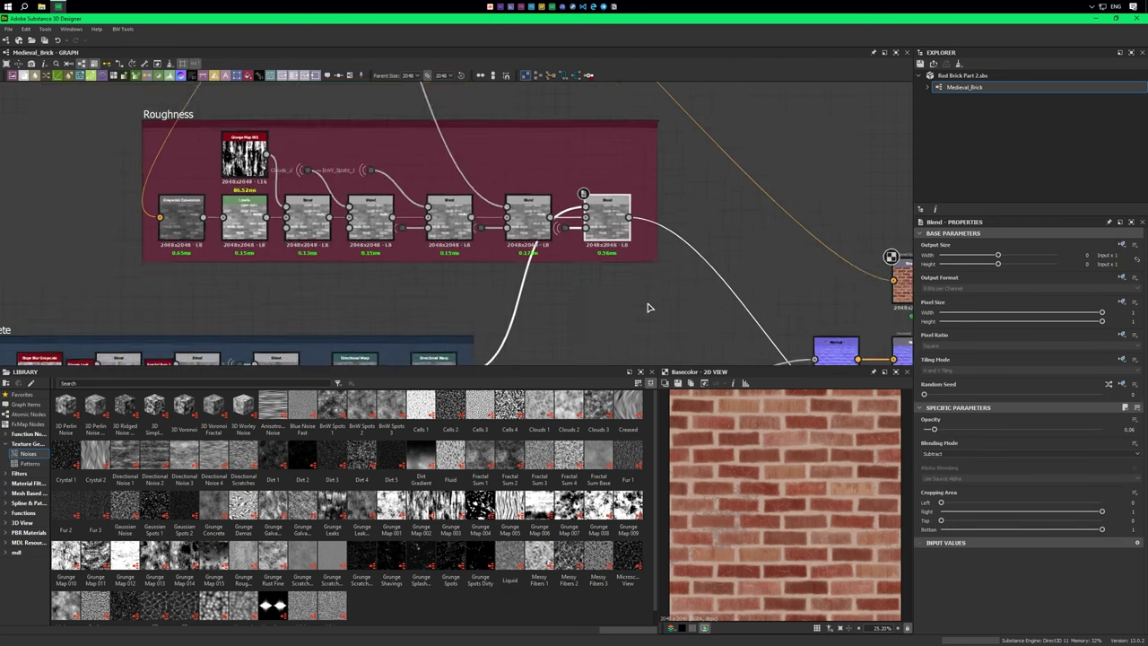
{"action": "scroll", "coordinate": [627, 296], "scroll_direction": "down", "scroll_amount": 1}
{"action": "scroll", "coordinate": [592, 274], "scroll_direction": "up", "scroll_amount": 5}
{"action": "middle_click_drag", "start_coordinate": [568, 264], "coordinate": [926, 308]}
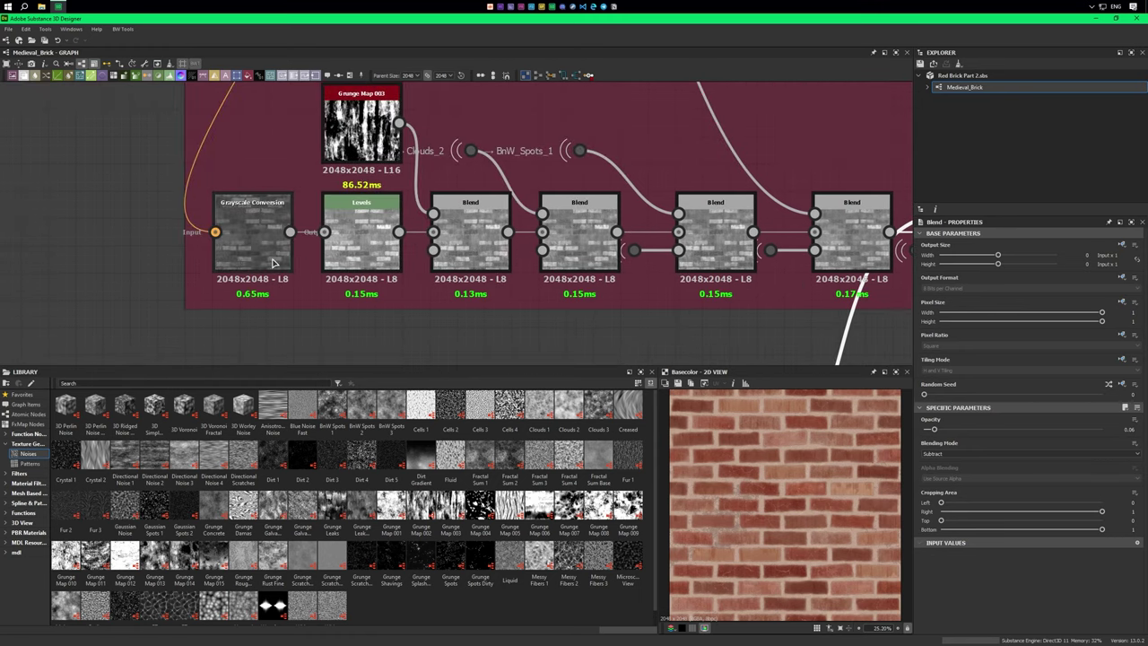
{"action": "left_click", "coordinate": [361, 235]}
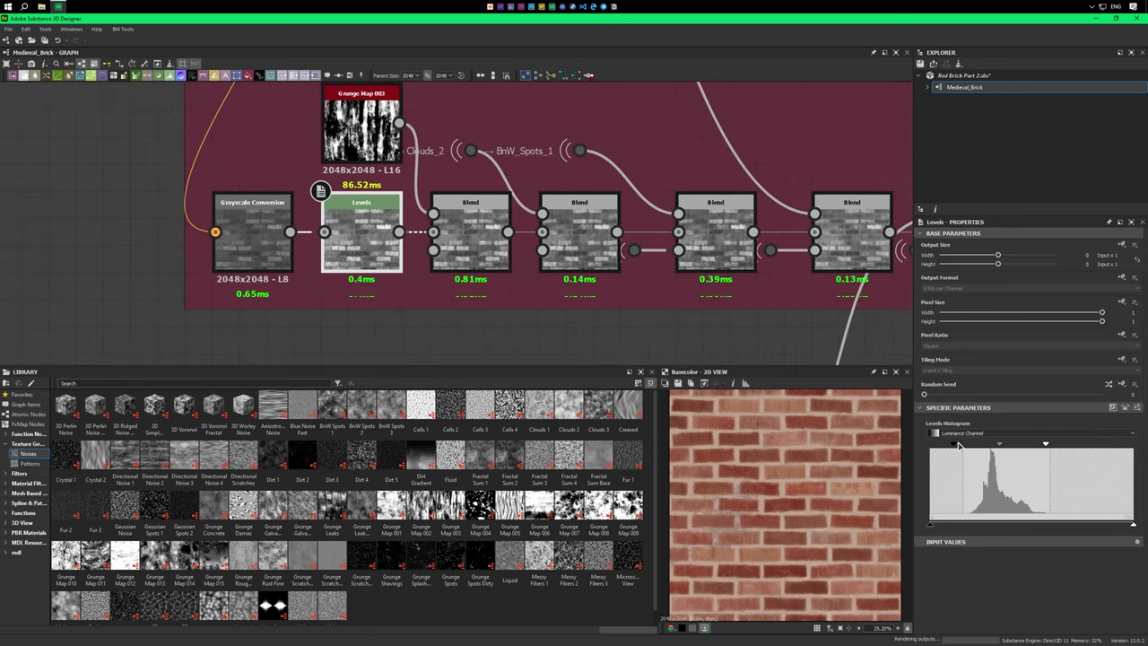
{"action": "left_click", "coordinate": [478, 257]}
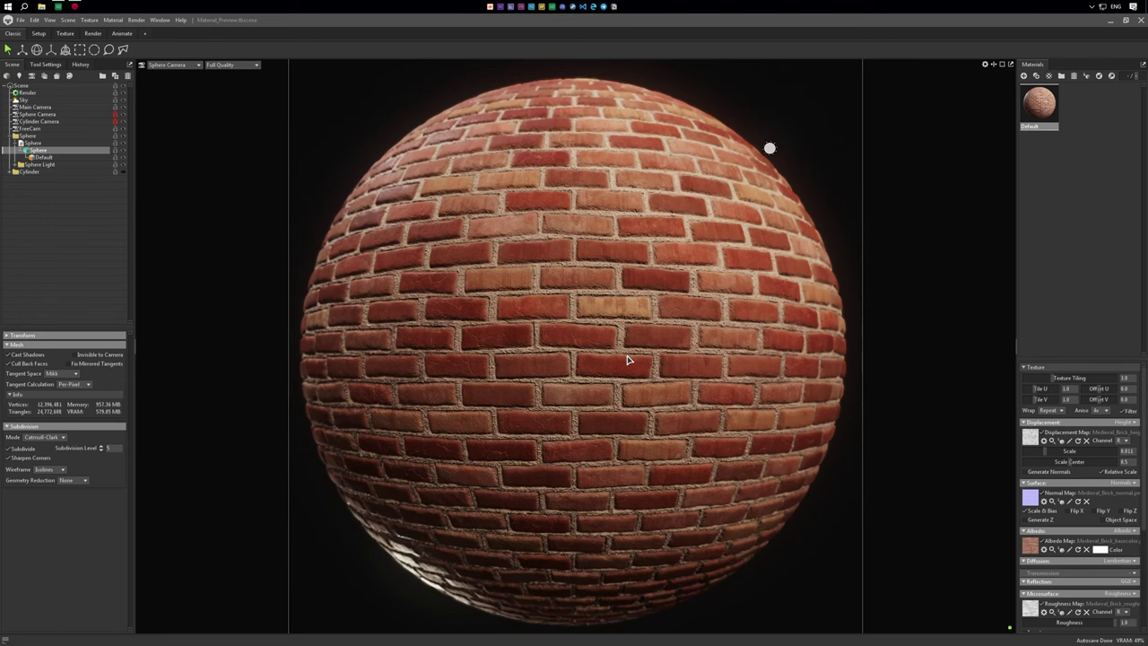
Step: Show the scene's Render lighting settings and render the tiled brick sphere
{"action": "left_click", "coordinate": [27, 93]}
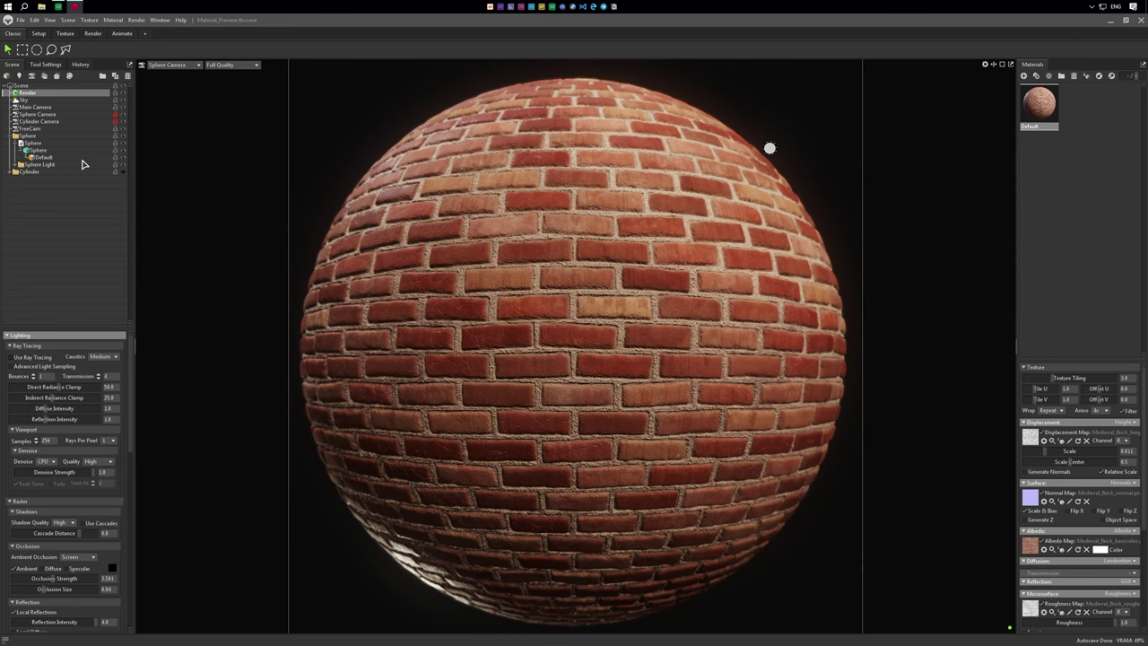
{"action": "key", "text": "ctrl+s"}
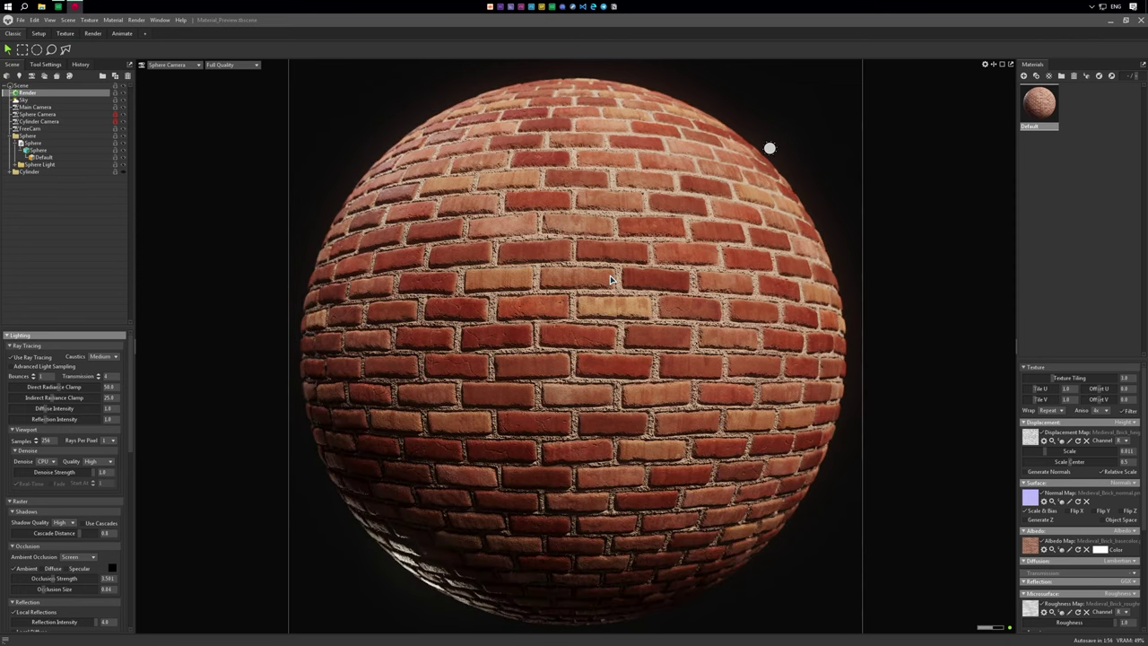